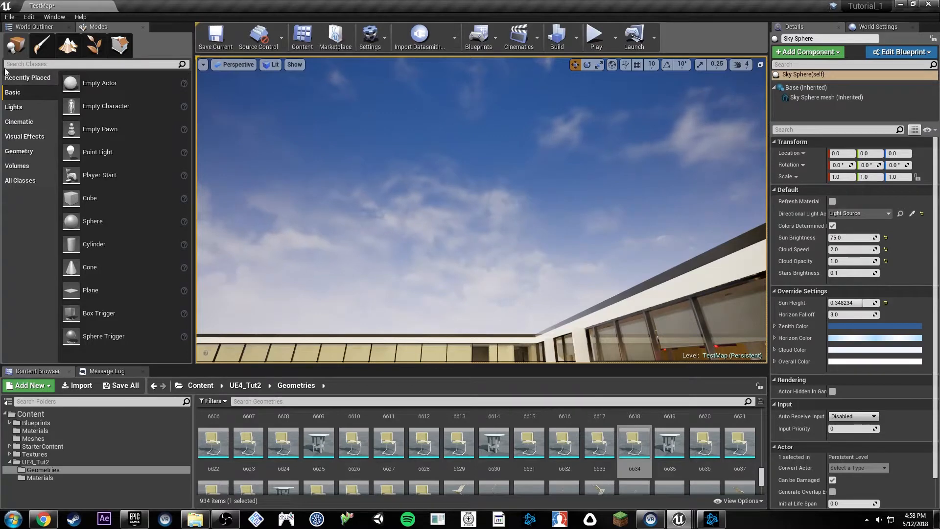
# - Filter the World Outliner for "dire" and select the Light Source directional light
pyautogui.click(34, 27)
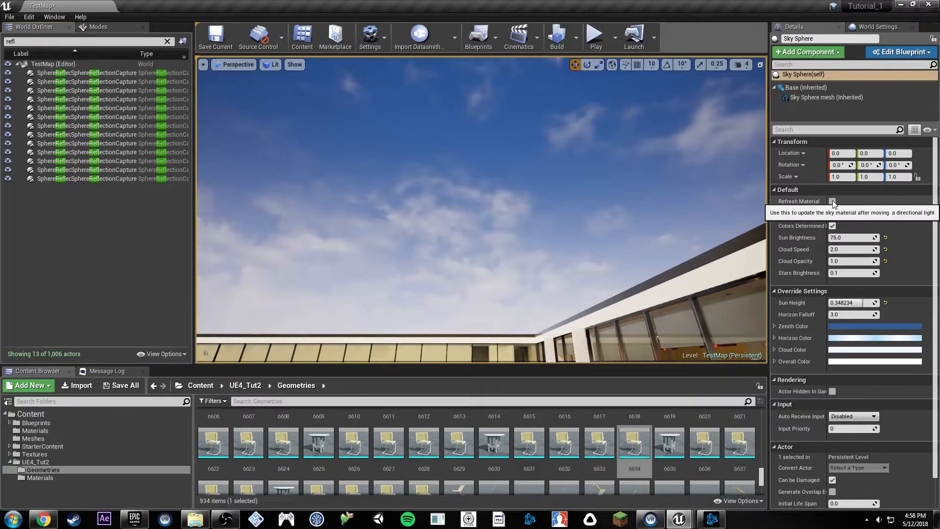
pyautogui.moveTo(612, 210); pyautogui.dragTo(622, 254, button='right')
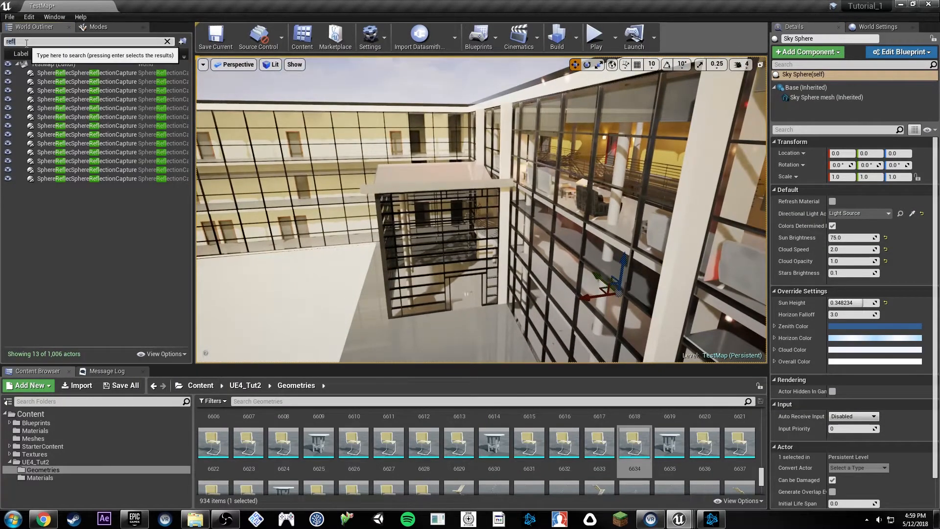
pyautogui.write('dire')
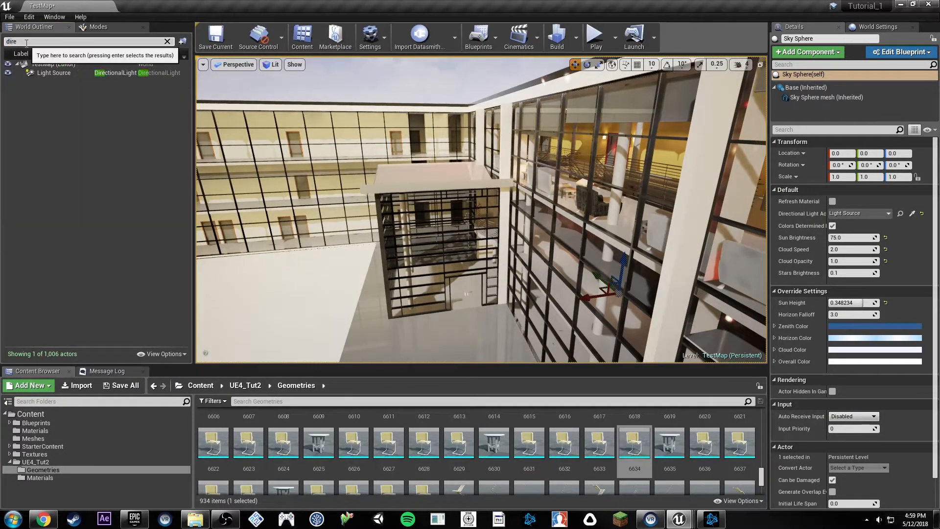
pyautogui.doubleClick(59, 74)
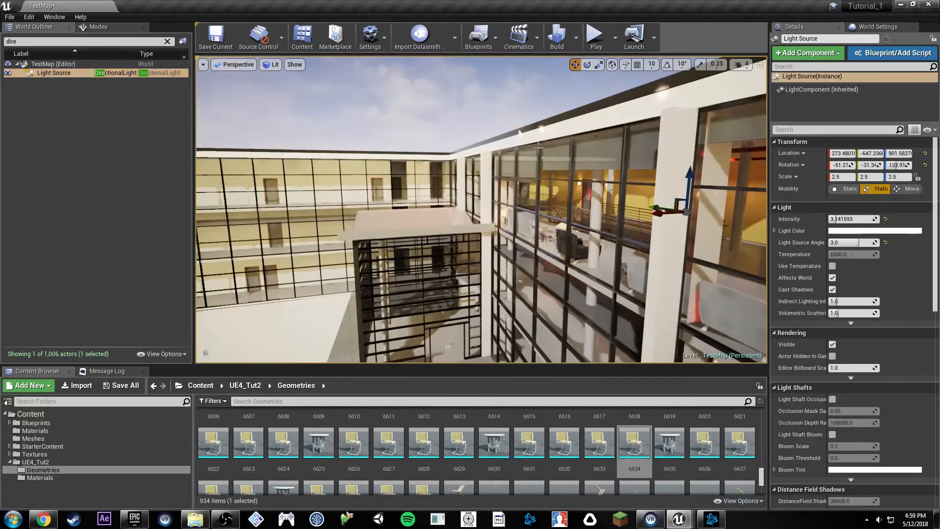
# - Examine the sky, clouds and sun disc above the building in the viewport
pyautogui.moveTo(557, 137); pyautogui.dragTo(516, 96, button='right')
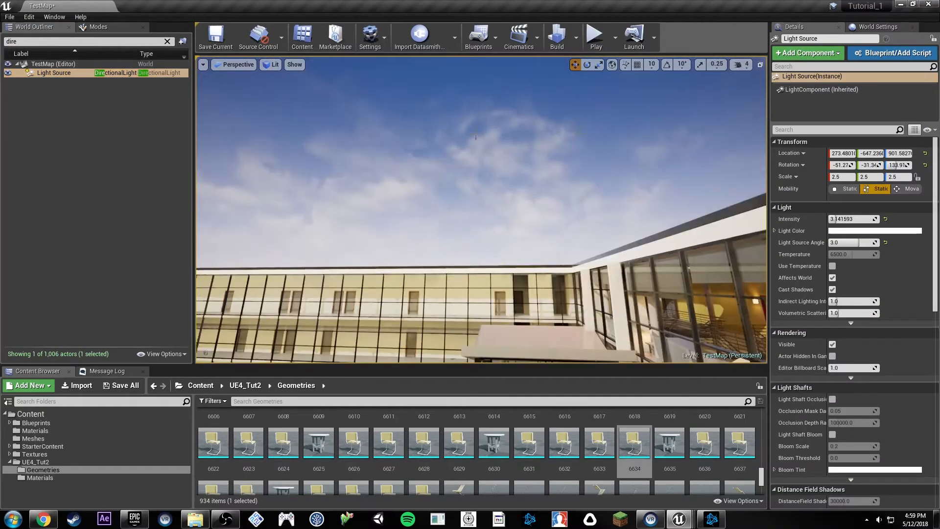
pyautogui.moveTo(576, 131); pyautogui.dragTo(573, 93, button='right')
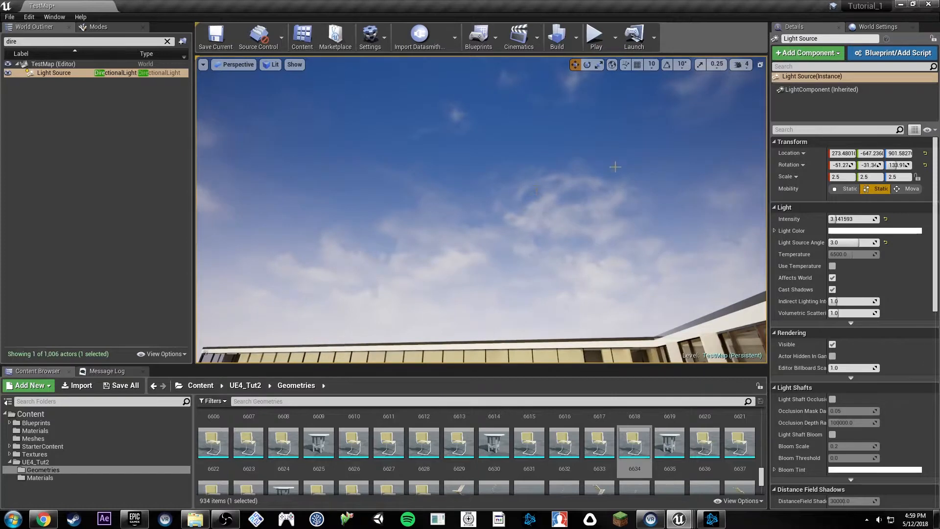
pyautogui.moveTo(615, 167); pyautogui.dragTo(685, 186, button='right')
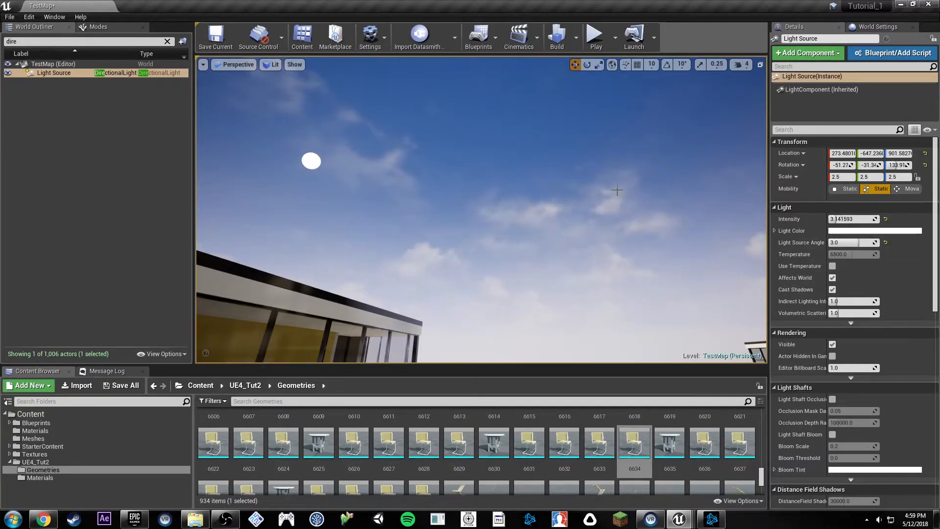
pyautogui.moveTo(563, 172); pyautogui.dragTo(754, 192, button='right')
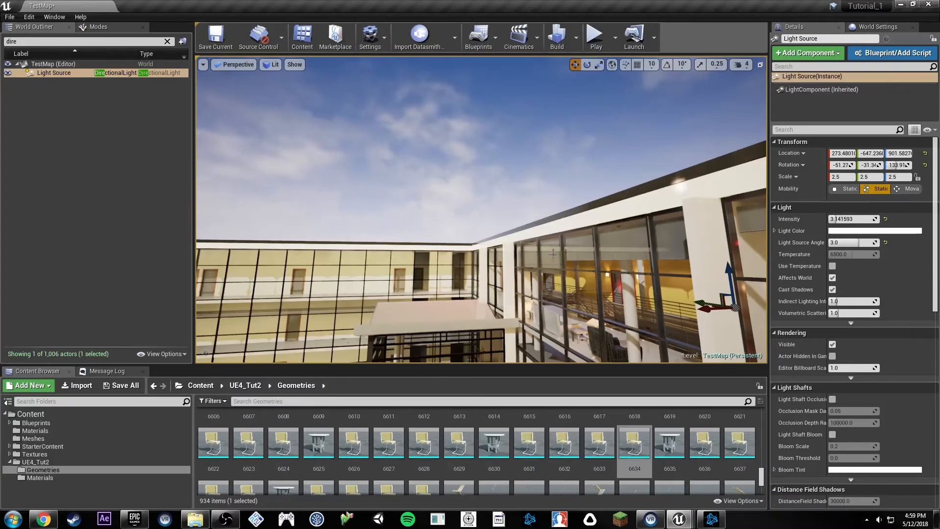
pyautogui.moveTo(558, 113); pyautogui.dragTo(659, 204, button='right')
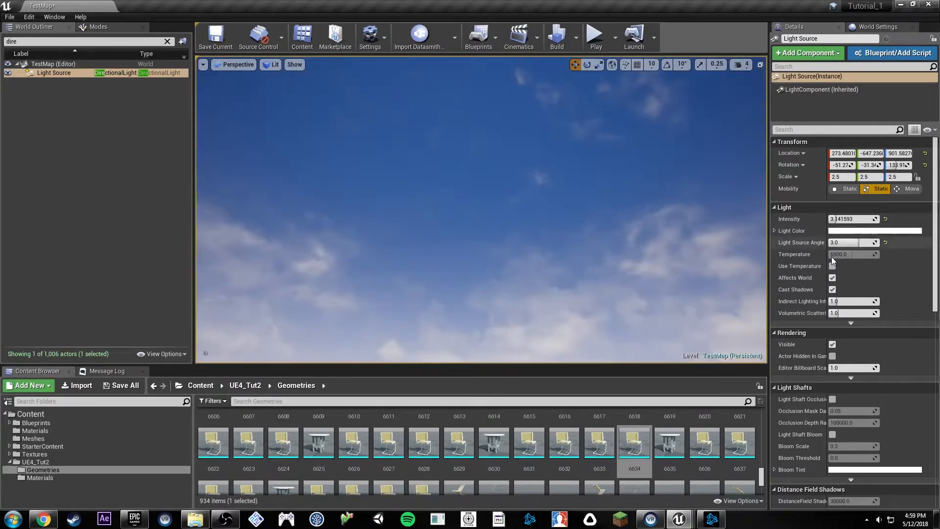
pyautogui.moveTo(609, 271); pyautogui.dragTo(661, 309, button='right')
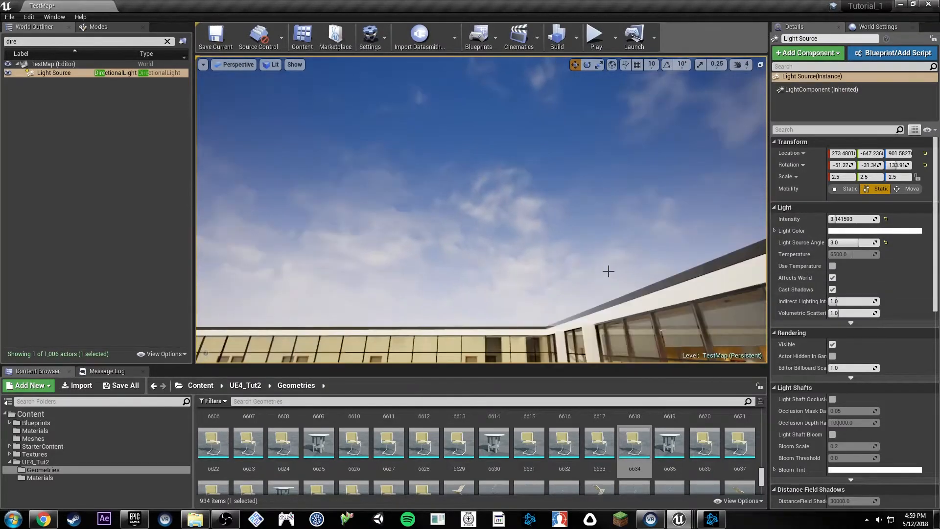
# - Filter the World Outliner for "sky" and select the Sky Sphere actor
pyautogui.click(115, 43)
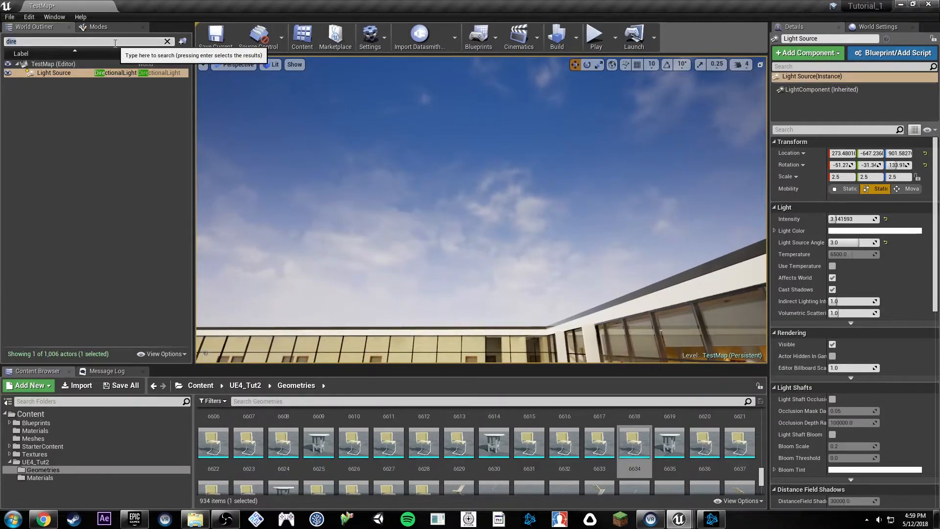
pyautogui.press('BackSpace')
pyautogui.press('BackSpace')
pyautogui.press('BackSpace')
pyautogui.press('BackSpace')
pyautogui.write('sky')
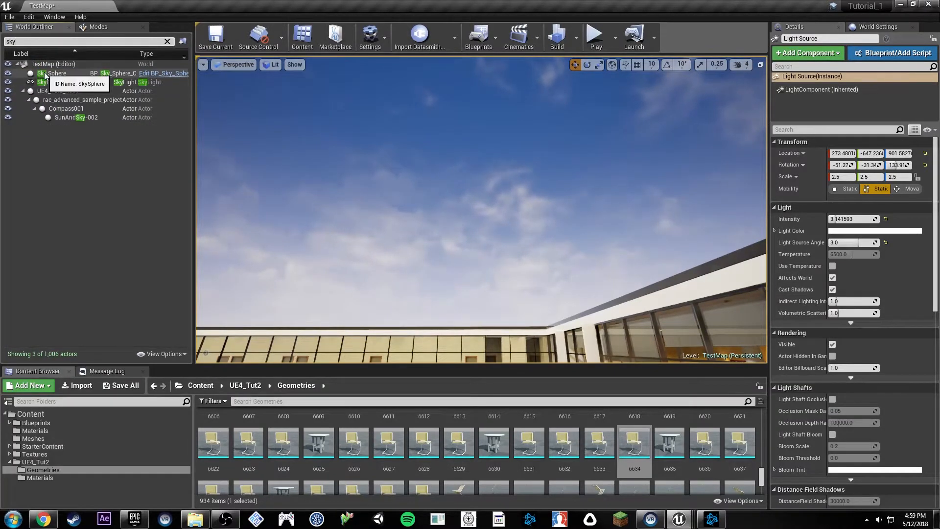
pyautogui.click(47, 74)
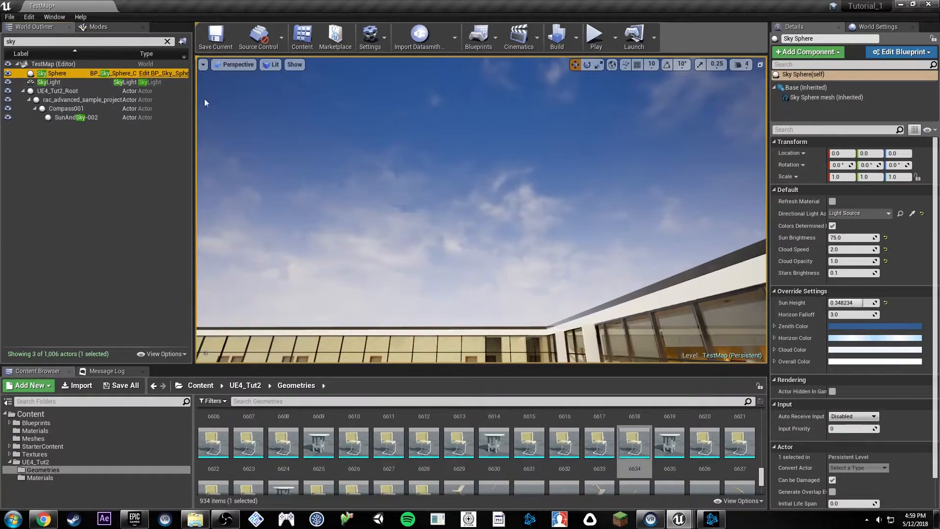
# - Look at the SkyLight's settings, and locate the Sky Sphere actor's source blueprint in the engine content folders
pyautogui.moveTo(205, 102); pyautogui.dragTo(230, 138, button='right')
pyautogui.click(84, 82)
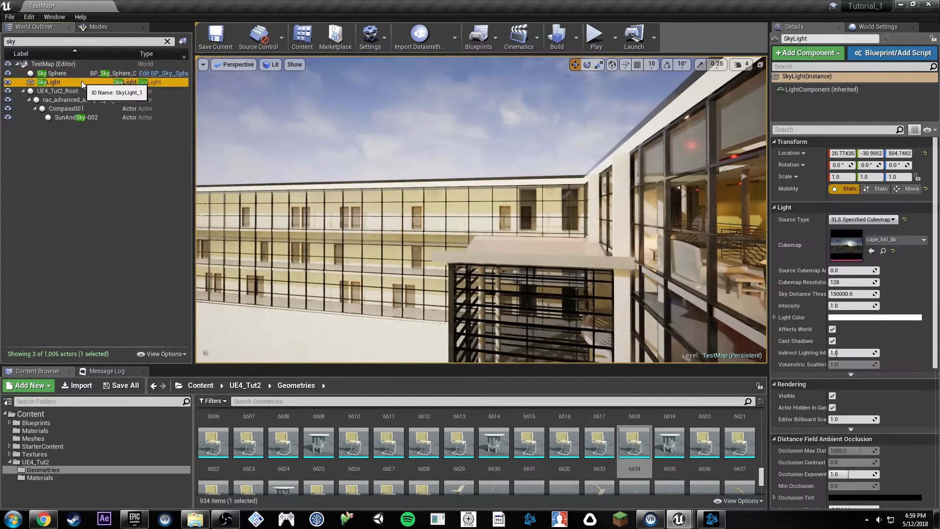
pyautogui.click(71, 73)
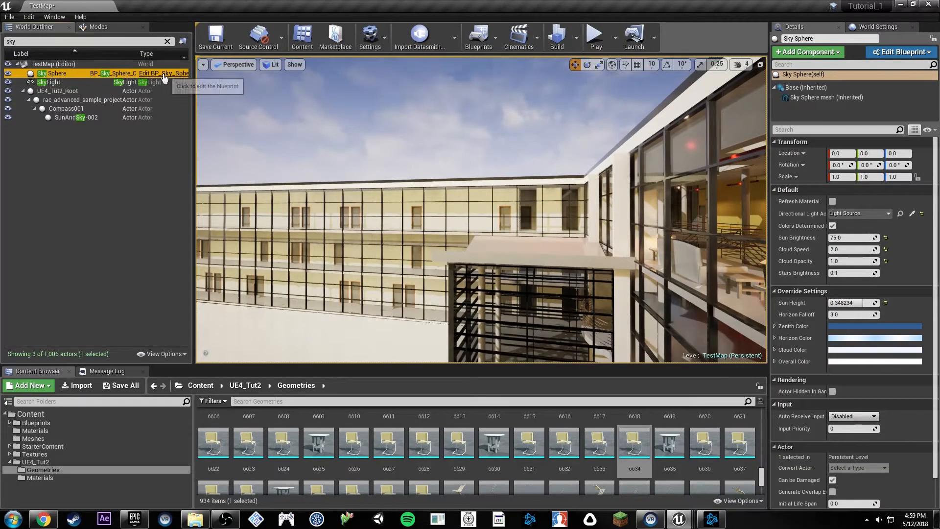
pyautogui.hotkey('ctrl', 'b')
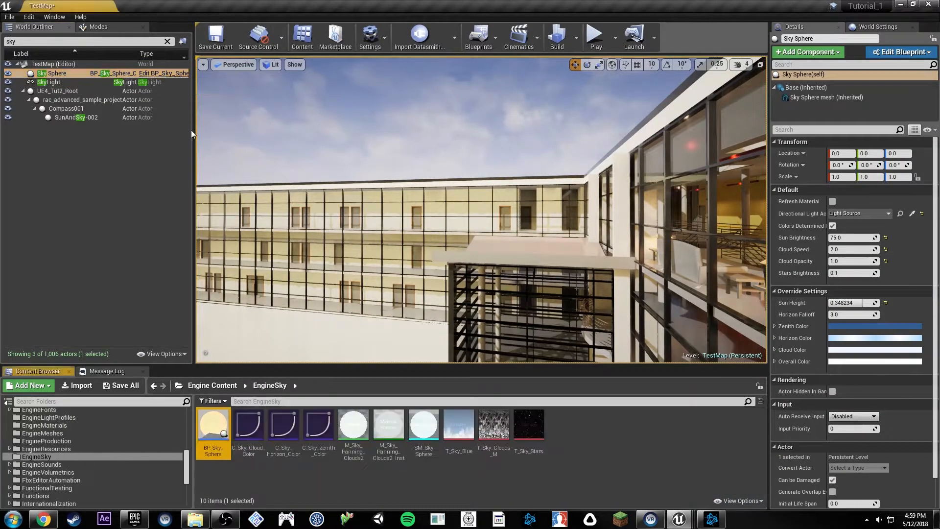
pyautogui.scroll(10, 86, 417)
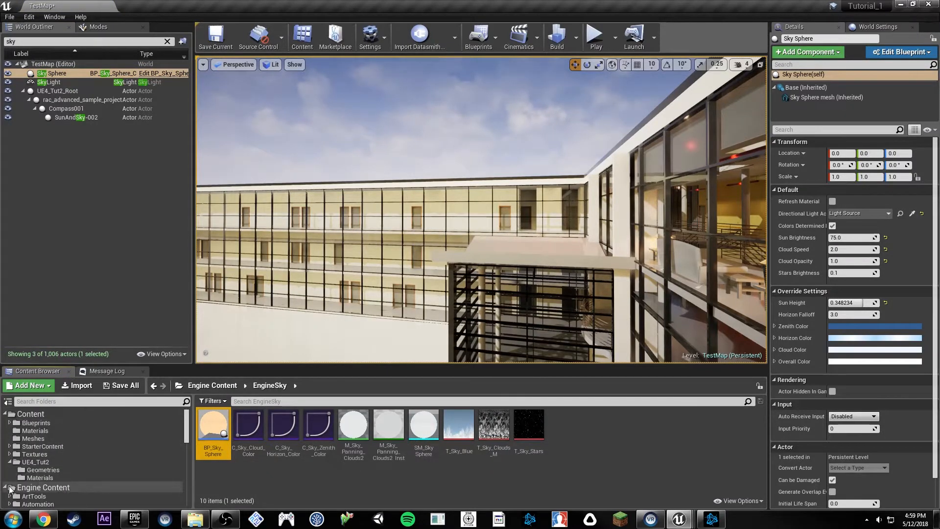
pyautogui.scroll(-4, 109, 472)
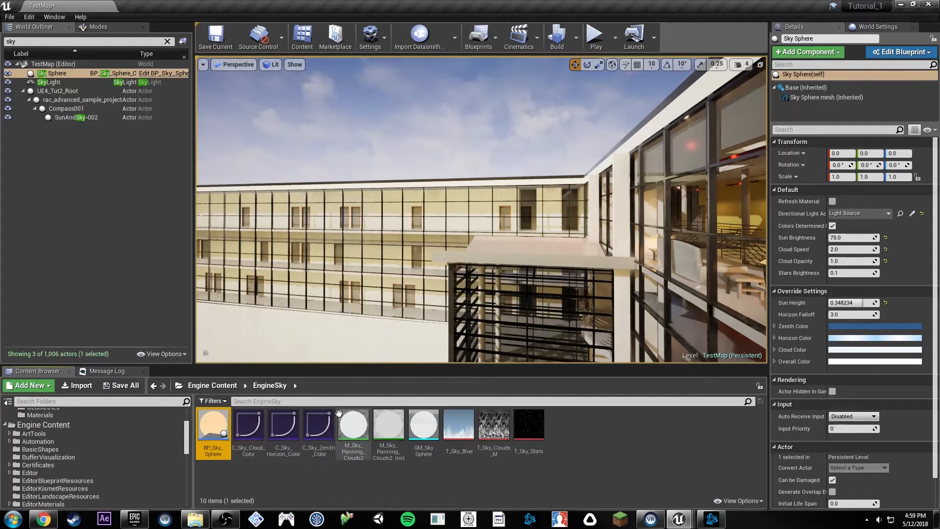
# - Copy the SM_SkySphere static mesh from EngineSky into the project's Meshes folder and select the copy there
pyautogui.click(423, 424)
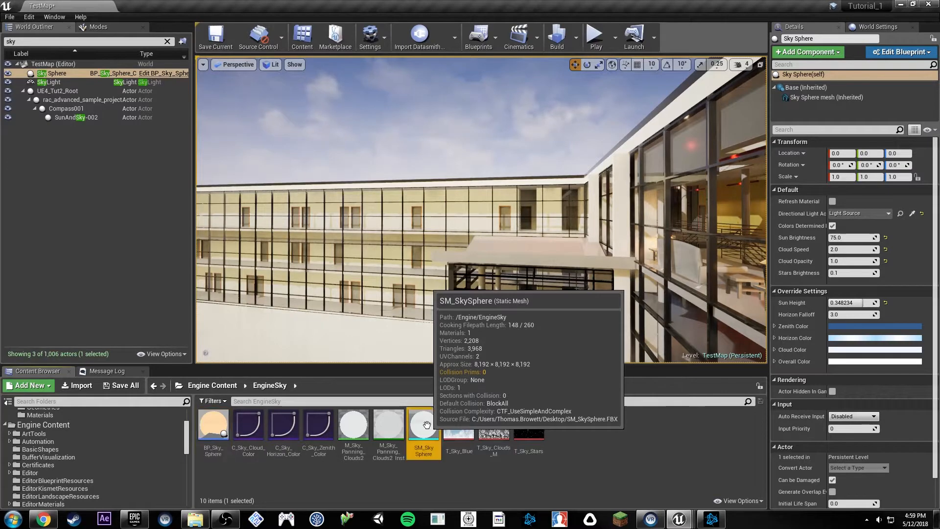
pyautogui.scroll(3, 66, 439)
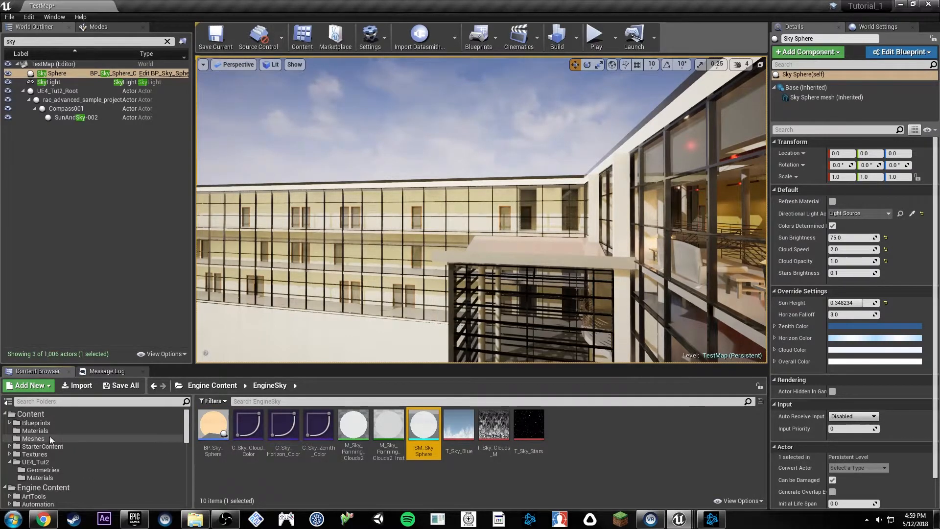
pyautogui.moveTo(461, 426); pyautogui.dragTo(77, 439)
pyautogui.click(99, 452)
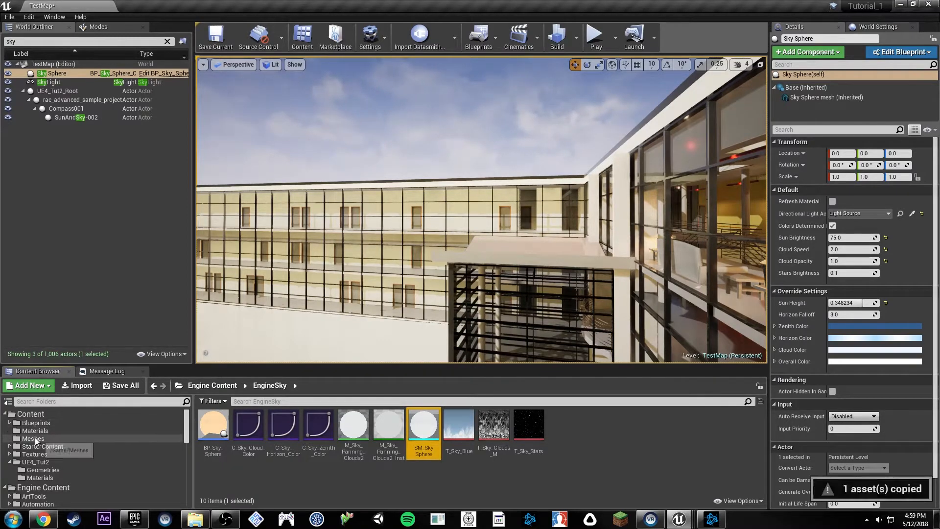
pyautogui.click(33, 438)
pyautogui.click(216, 423)
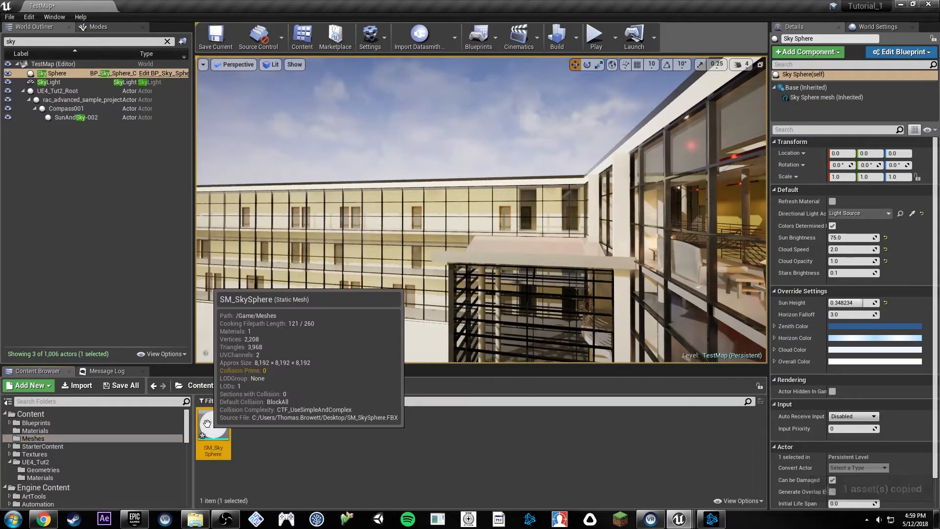
pyautogui.moveTo(216, 422); pyautogui.dragTo(531, 271)
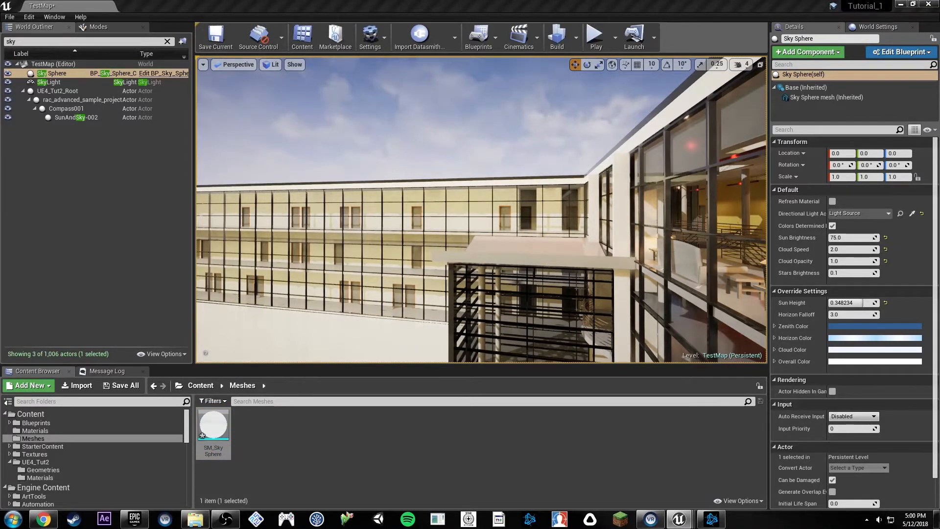
pyautogui.moveTo(939, 191); pyautogui.dragTo(443, 17)
pyautogui.moveTo(447, 158); pyautogui.dragTo(447, 181, button='right')
pyautogui.moveTo(448, 181); pyautogui.dragTo(533, 184)
pyautogui.moveTo(447, 235); pyautogui.dragTo(429, 220, button='right')
pyautogui.click(634, 14)
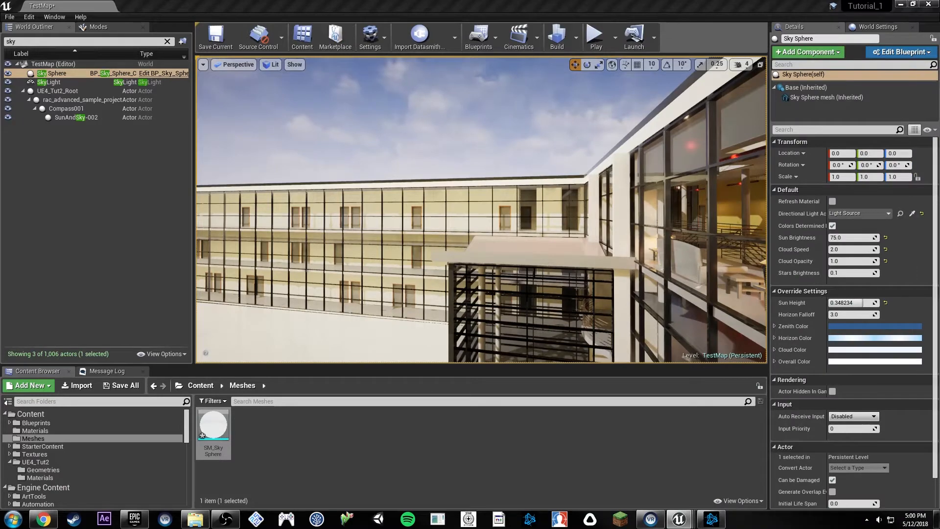
pyautogui.moveTo(405, 287); pyautogui.dragTo(404, 287, button='right')
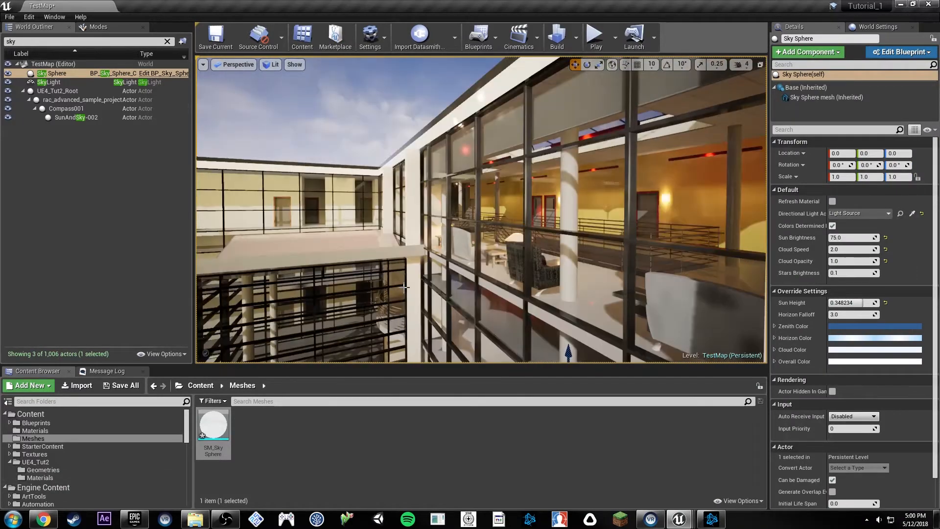
# - Save the level and all modified assets, including the copied sky sphere mesh
pyautogui.click(9, 17)
pyautogui.click(29, 87)
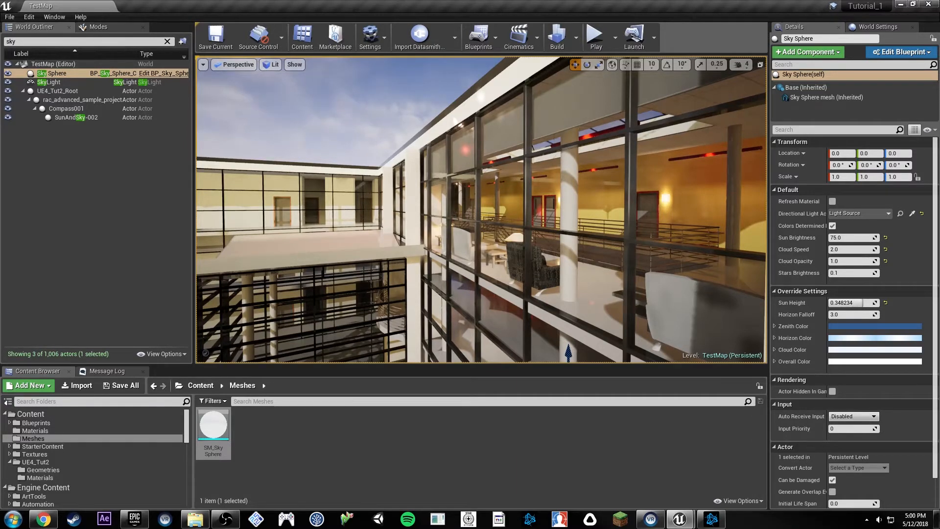
pyautogui.hotkey('alt', 'Tab')
pyautogui.click(280, 439)
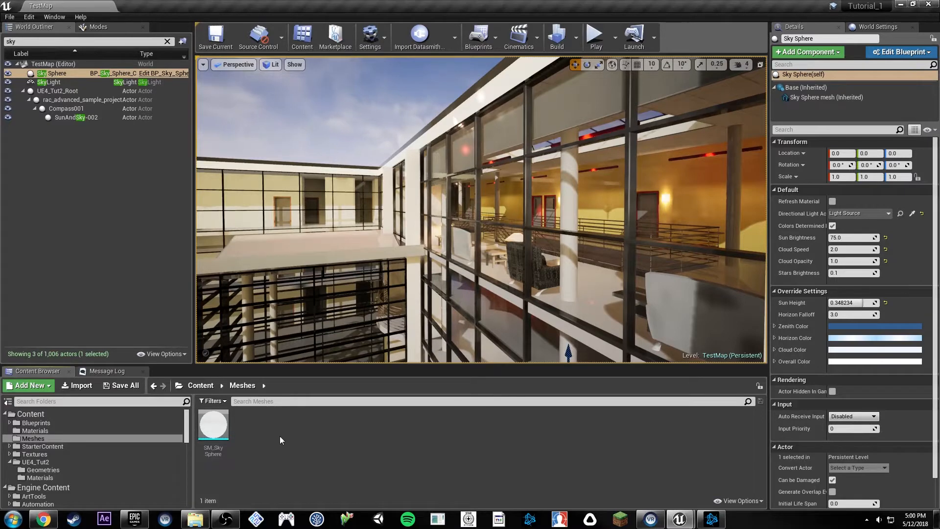
# - Create a new material named M_Sky in the Materials folder
pyautogui.click(56, 432)
pyautogui.rightClick(494, 438)
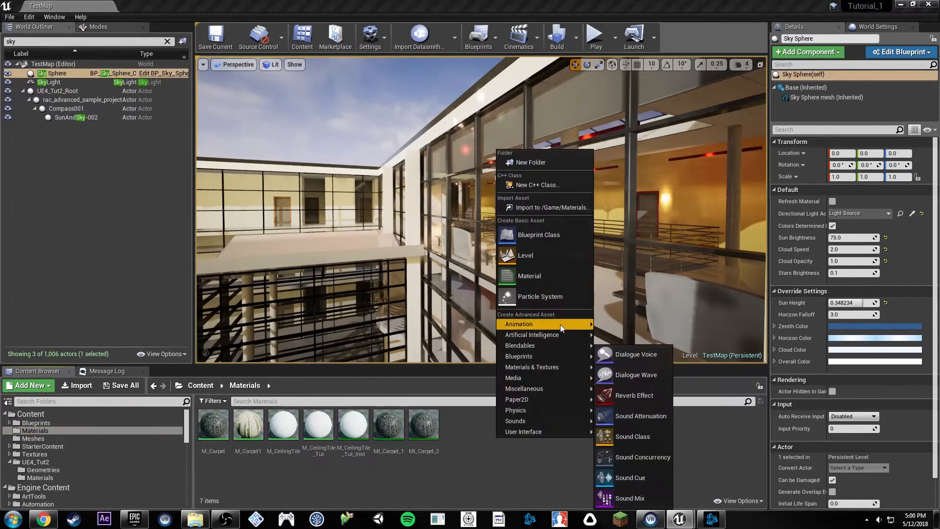
pyautogui.click(541, 278)
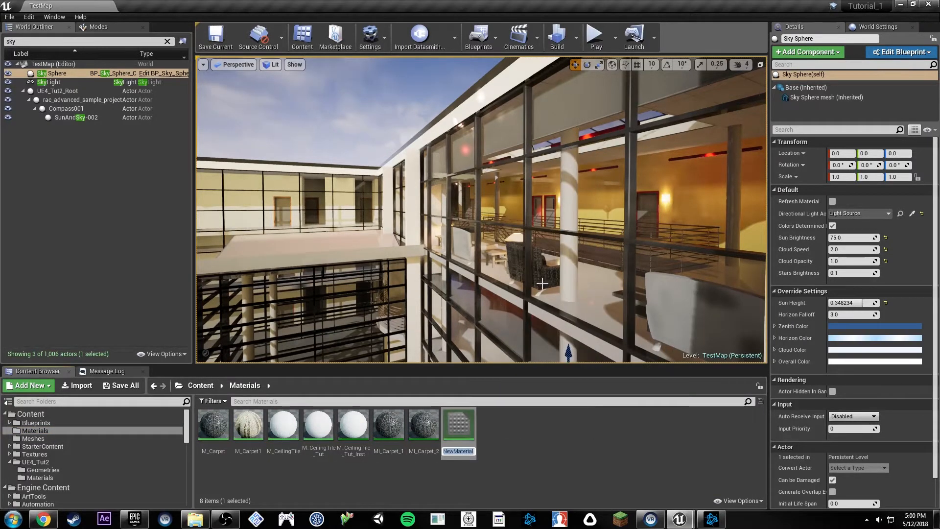
pyautogui.write('M_Sk')
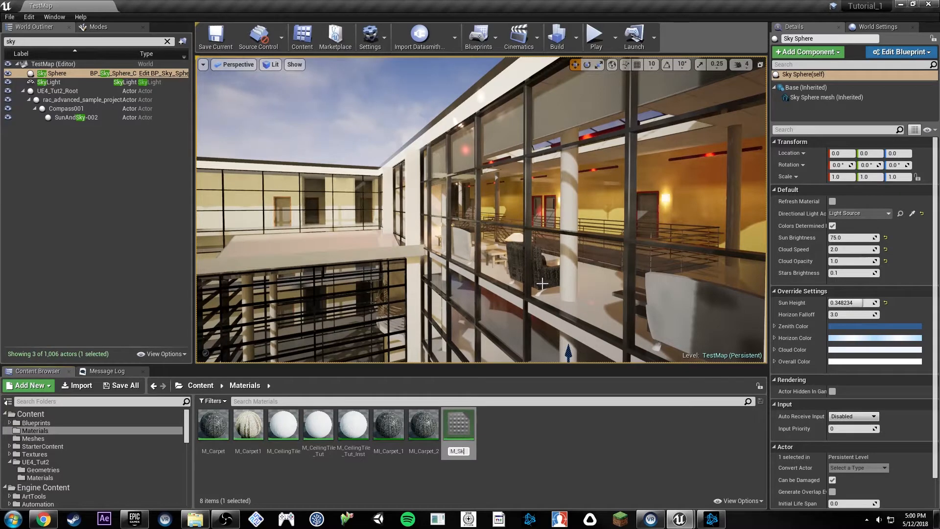
pyautogui.write('y')
pyautogui.press('Return')
# - Open M_Sky for editing and add the cape_hill_8k texture from the Textures/HDRI folder to its graph as a texture sample
pyautogui.doubleClick(396, 423)
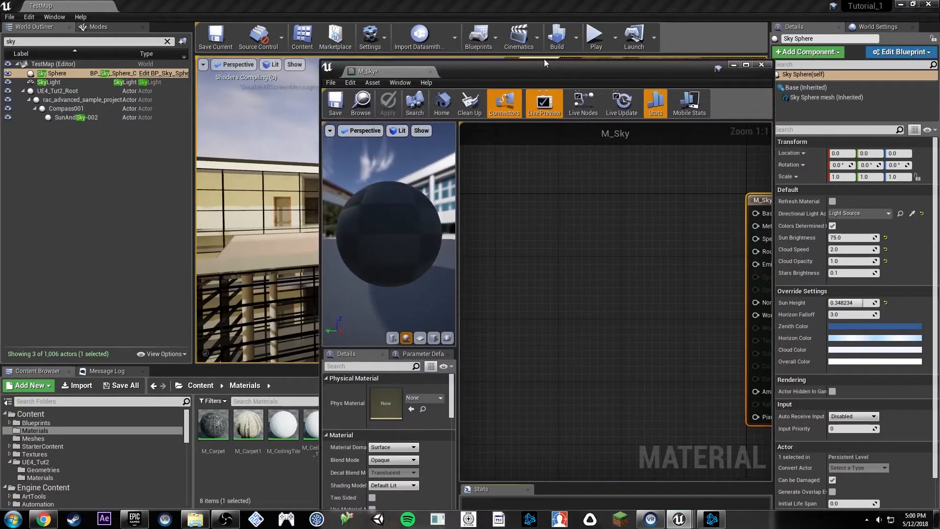
pyautogui.moveTo(544, 59); pyautogui.dragTo(628, 25)
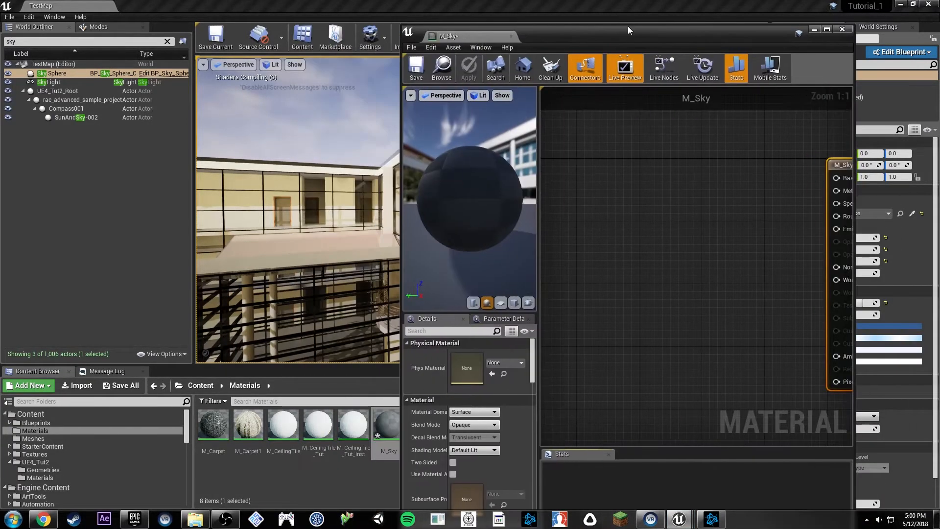
pyautogui.click(54, 454)
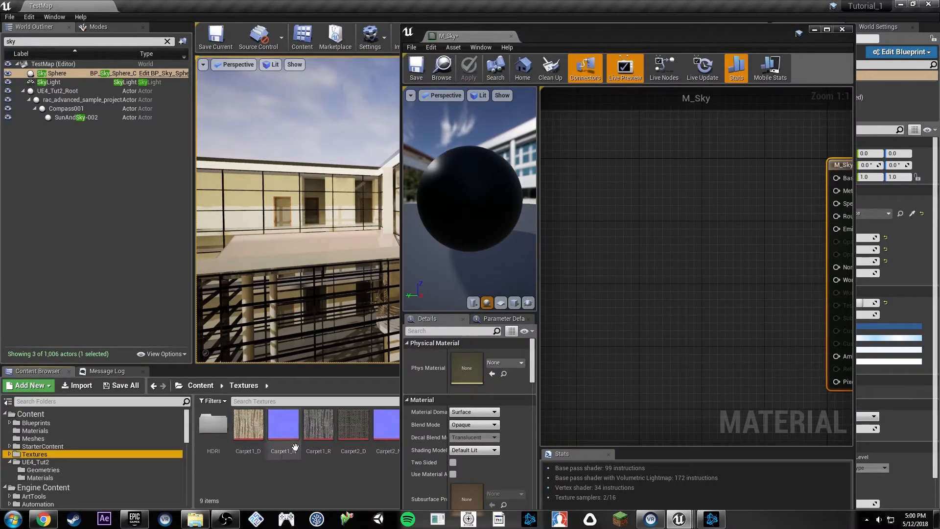
pyautogui.doubleClick(223, 429)
pyautogui.moveTo(217, 426); pyautogui.dragTo(571, 240)
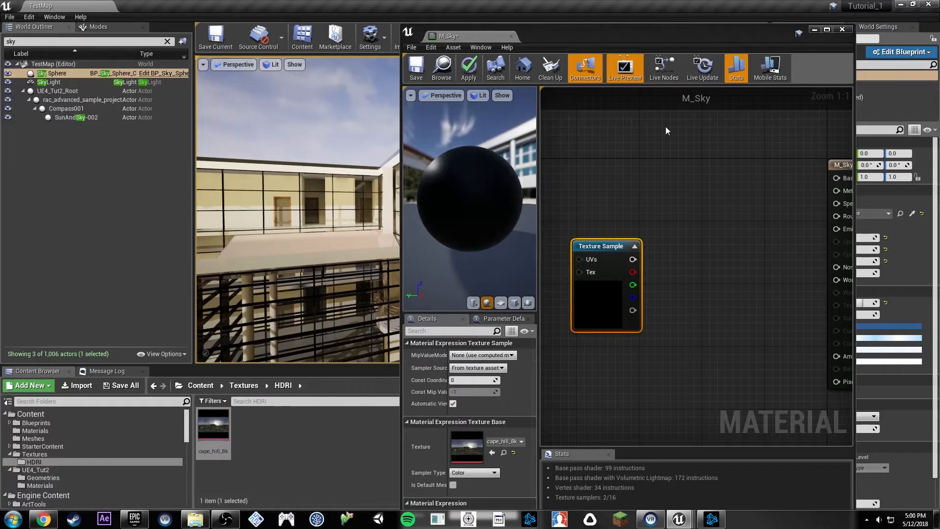
pyautogui.moveTo(586, 34); pyautogui.dragTo(523, 0)
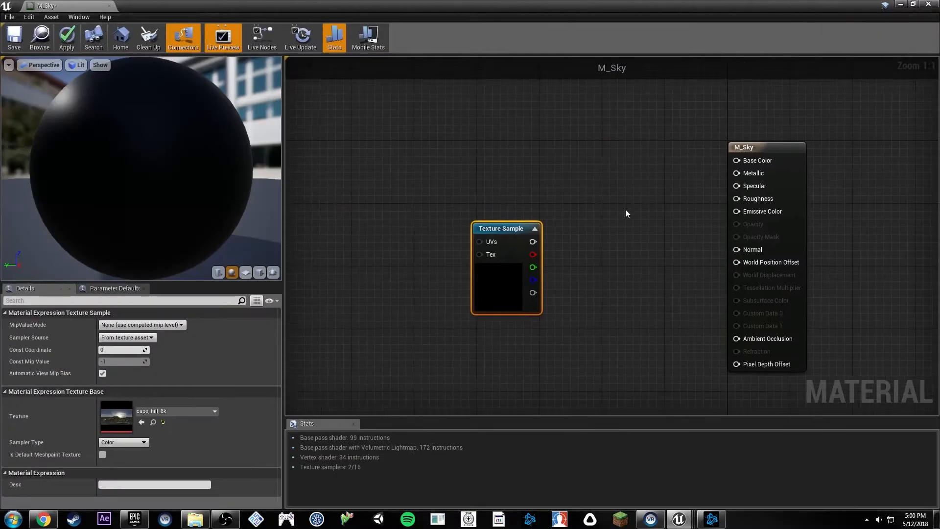
# - Reposition the texture sample farther from the M_Sky output node and add a Reflection Vector node ahead of it
pyautogui.moveTo(521, 269); pyautogui.dragTo(495, 220)
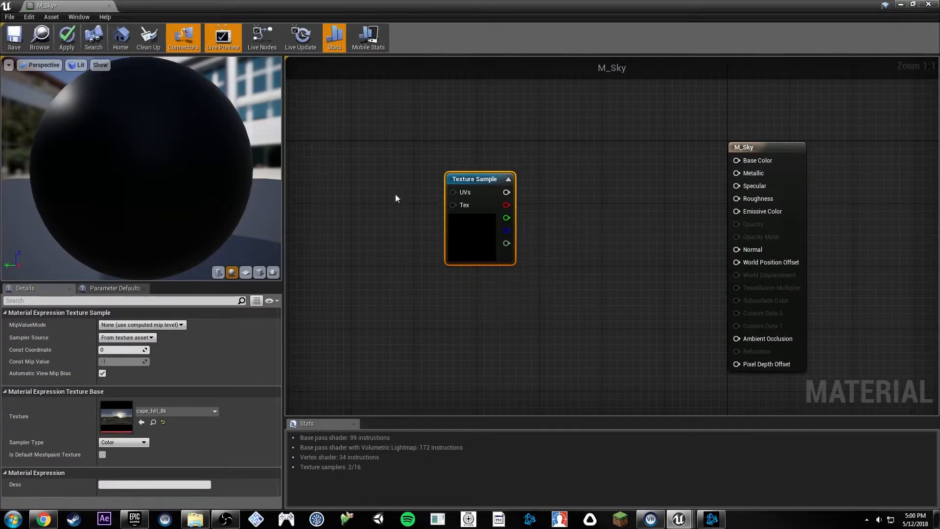
pyautogui.moveTo(397, 199); pyautogui.dragTo(629, 227, button='right')
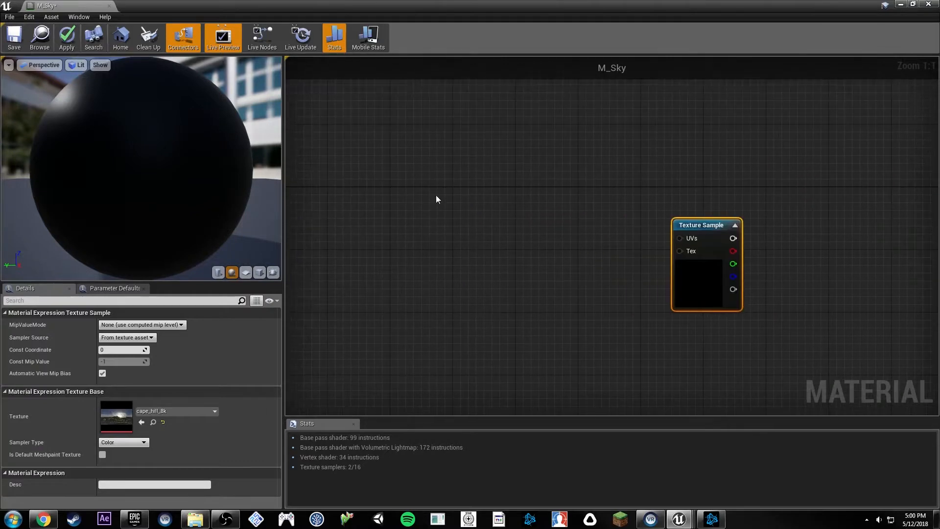
pyautogui.rightClick(436, 196)
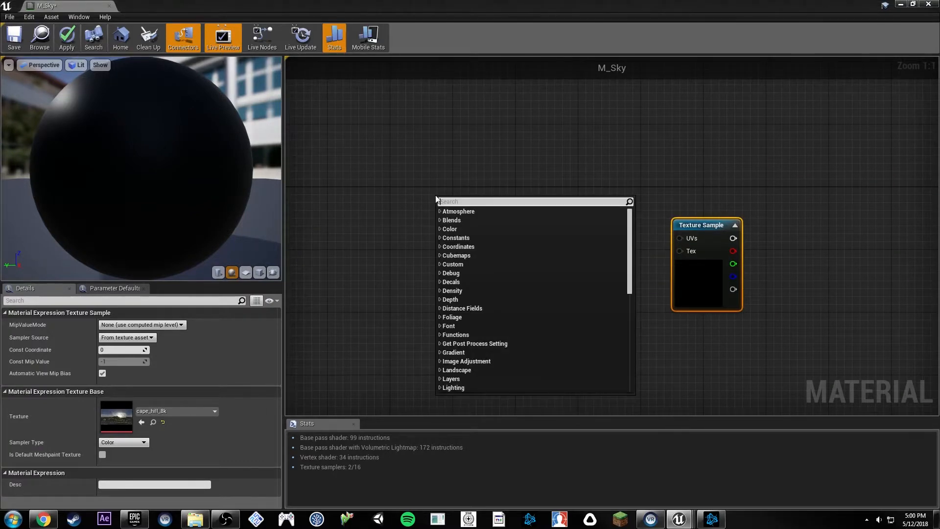
pyautogui.write('ref')
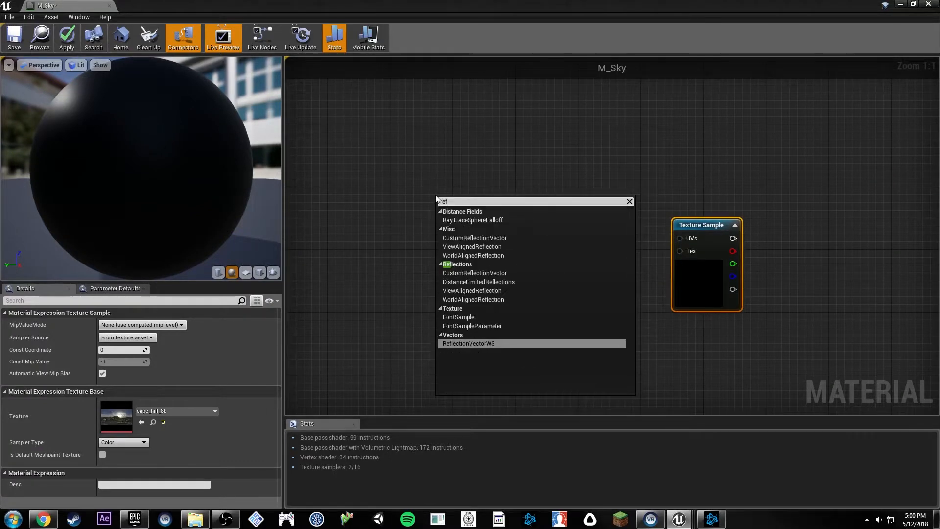
pyautogui.write('lection ')
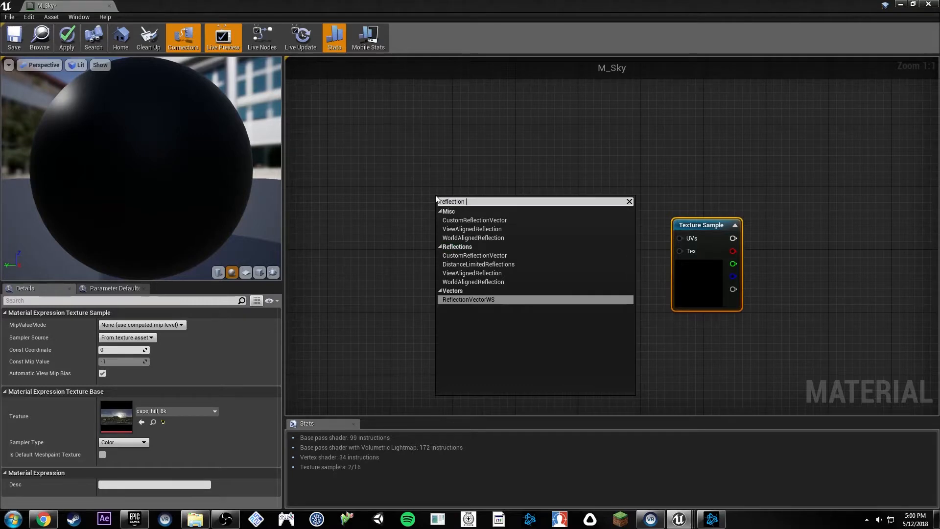
pyautogui.write('v')
pyautogui.press('Return')
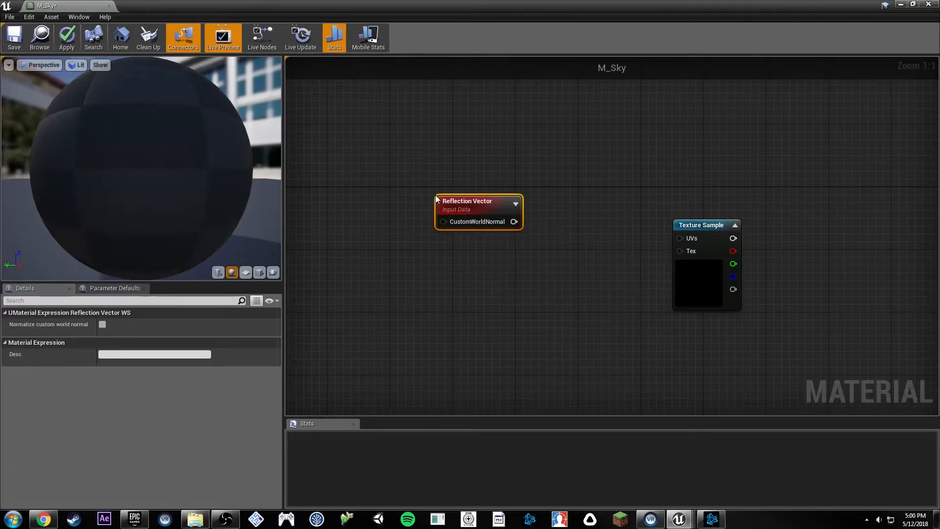
# - Move the Reflection Vector node slightly and feed its output into the A input of a new Add node
pyautogui.moveTo(505, 222); pyautogui.dragTo(459, 207)
pyautogui.moveTo(562, 208); pyautogui.dragTo(670, 208, button='right')
pyautogui.moveTo(546, 198); pyautogui.dragTo(577, 227)
pyautogui.write('add')
pyautogui.press('Return')
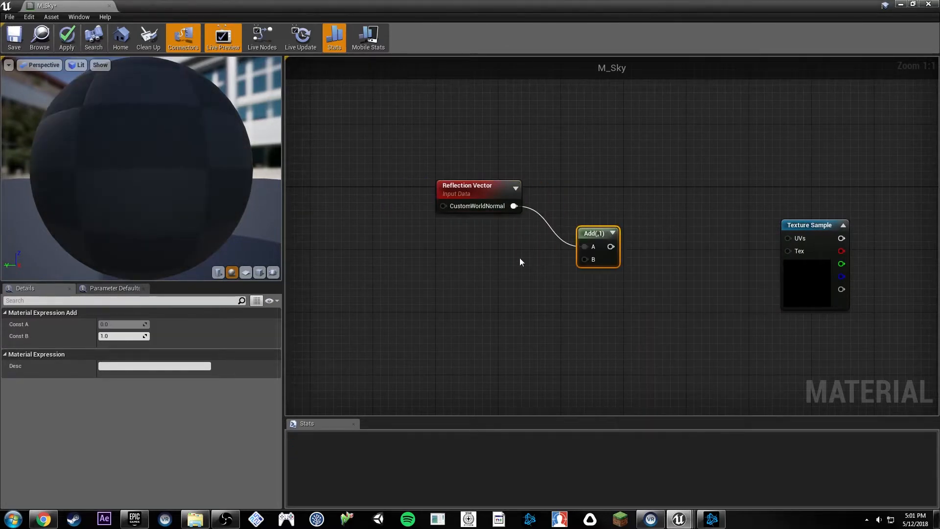
# - Add a four-component vector constant below the Reflection Vector and convert it to a parameter named Position
pyautogui.click(465, 275)
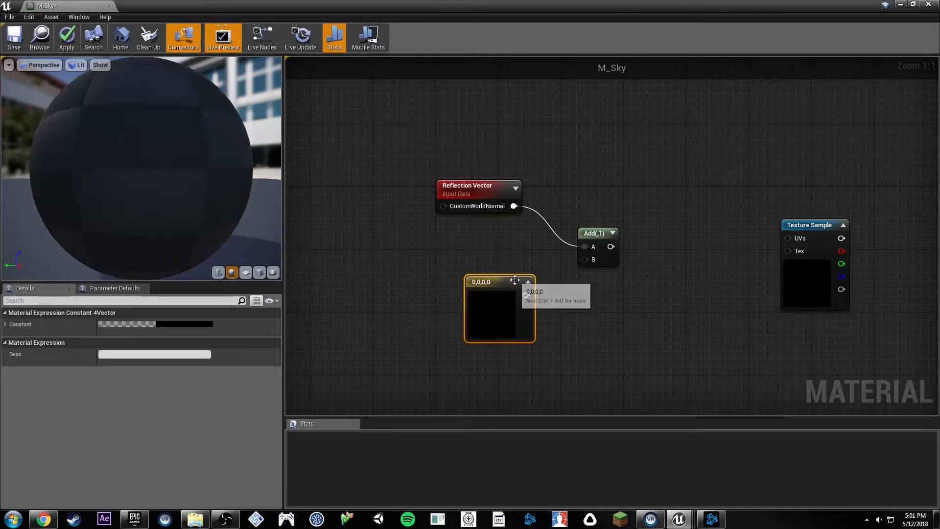
pyautogui.moveTo(528, 293); pyautogui.dragTo(541, 287)
pyautogui.click(479, 305)
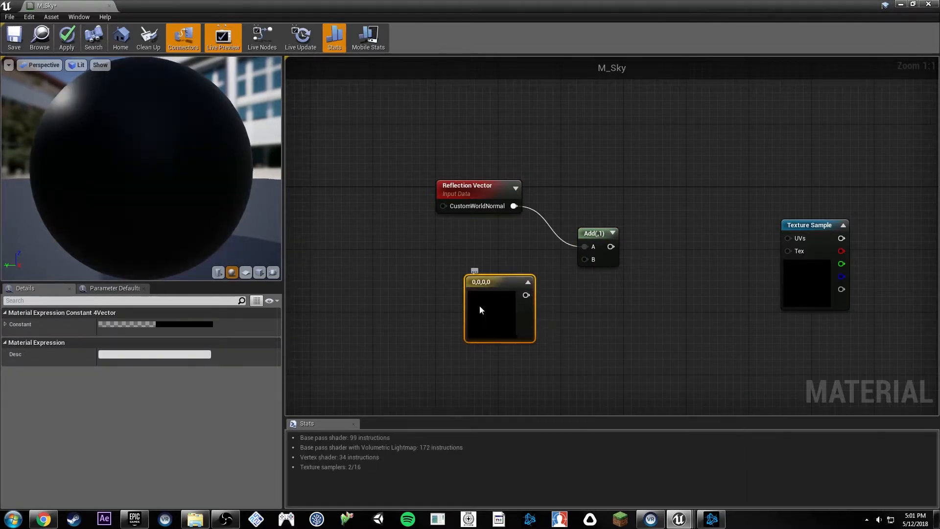
pyautogui.rightClick(480, 305)
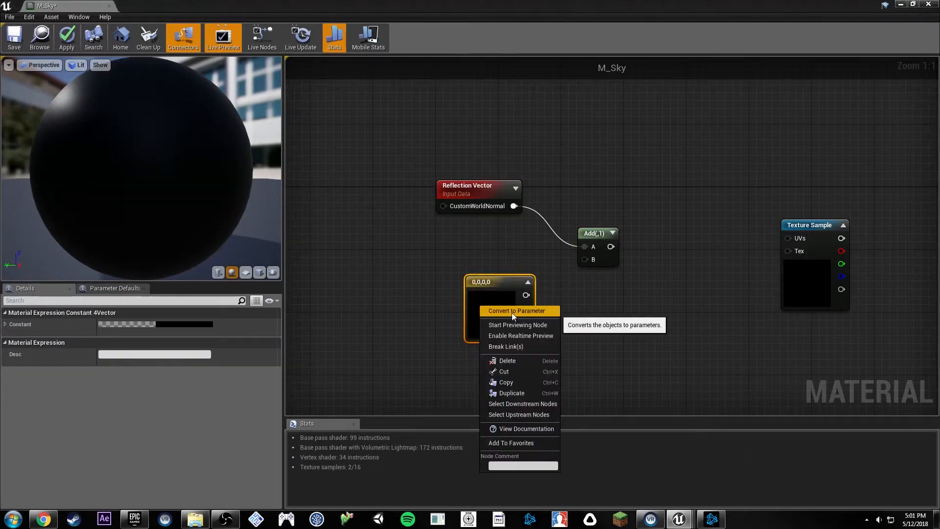
pyautogui.click(525, 312)
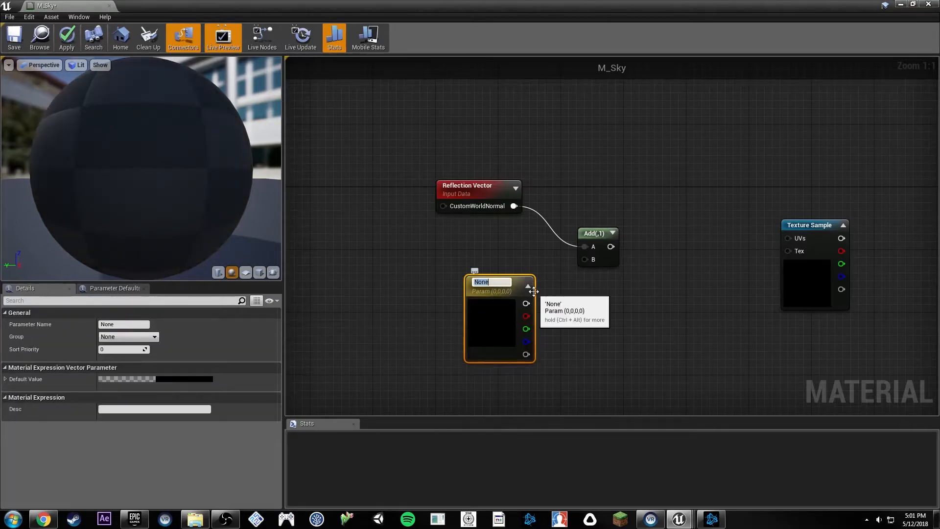
pyautogui.write('Positi')
pyautogui.press('Return')
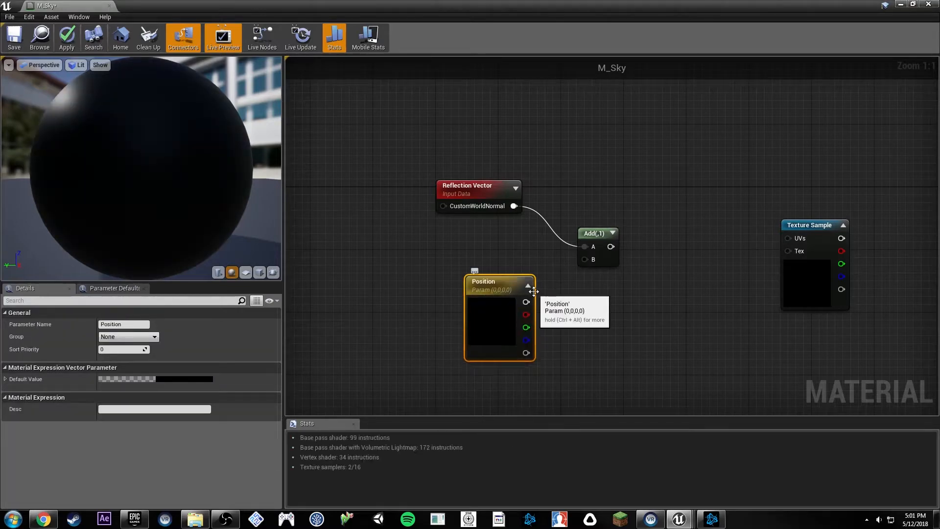
# - Wire Position into the Add node's B input and Add into the Texture Sample's UVs, moving the three nodes closer to it
pyautogui.moveTo(526, 302); pyautogui.dragTo(796, 238)
pyautogui.moveTo(572, 185); pyautogui.dragTo(605, 280)
pyautogui.keyDown('shift'); pyautogui.click(596, 231); pyautogui.keyUp('shift')
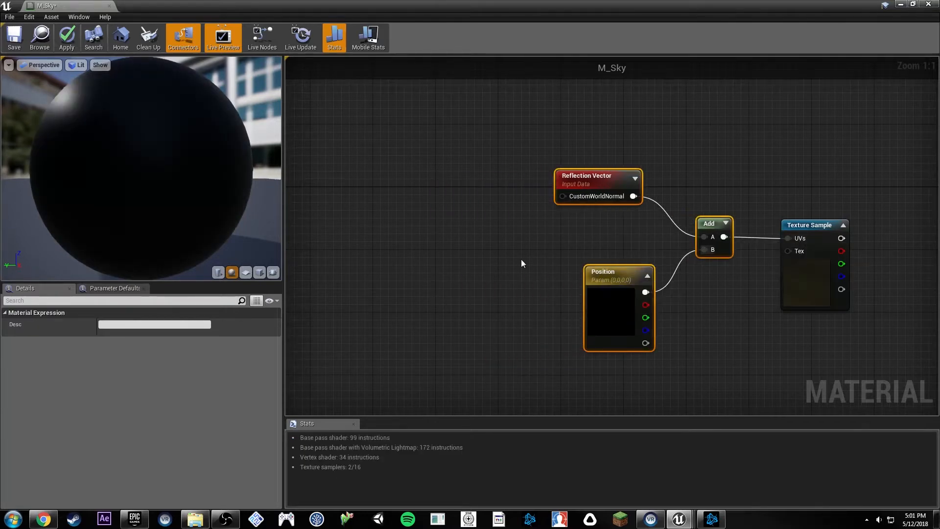
# - Add a four-component vector constant before the Reflection Vector and set its A component to 1
pyautogui.click(489, 232)
pyautogui.moveTo(488, 229); pyautogui.dragTo(527, 228, button='right')
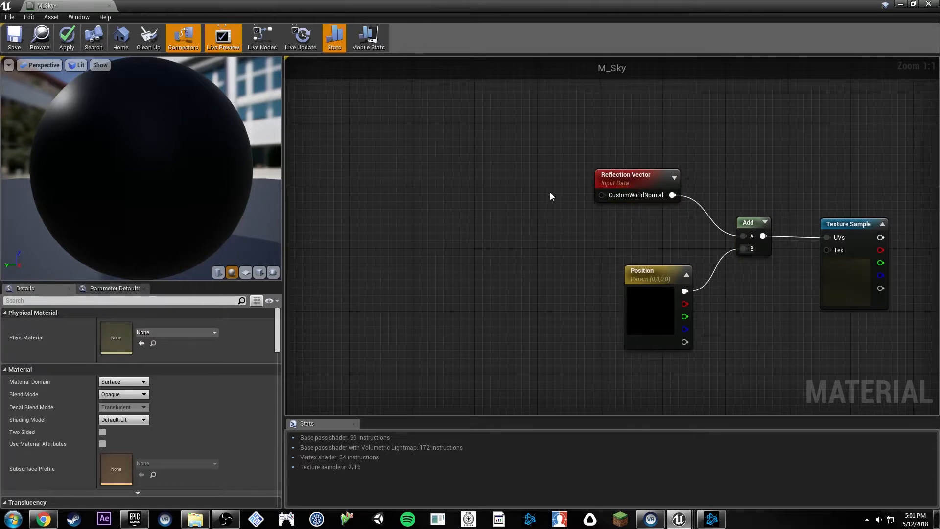
pyautogui.moveTo(551, 195); pyautogui.dragTo(517, 230, button='right')
pyautogui.click(449, 221)
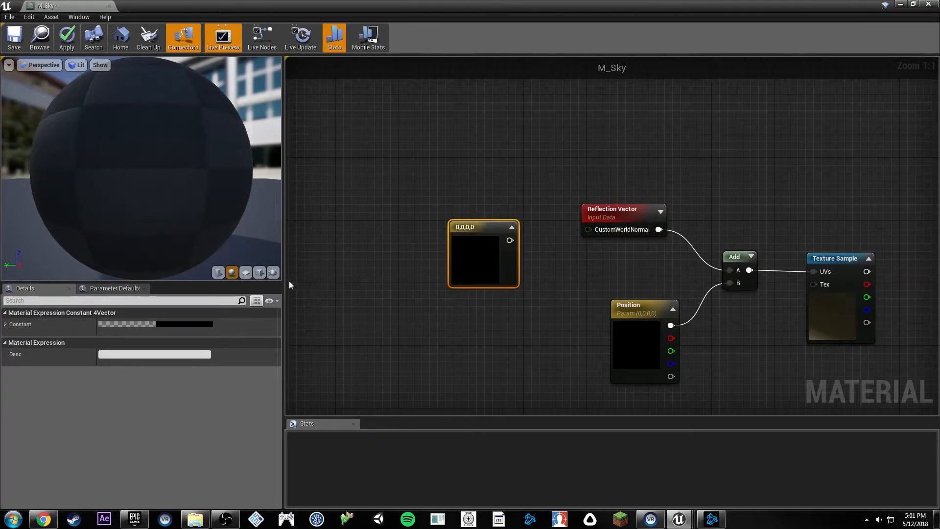
pyautogui.click(5, 324)
pyautogui.click(122, 371)
pyautogui.write('1')
pyautogui.press('Return')
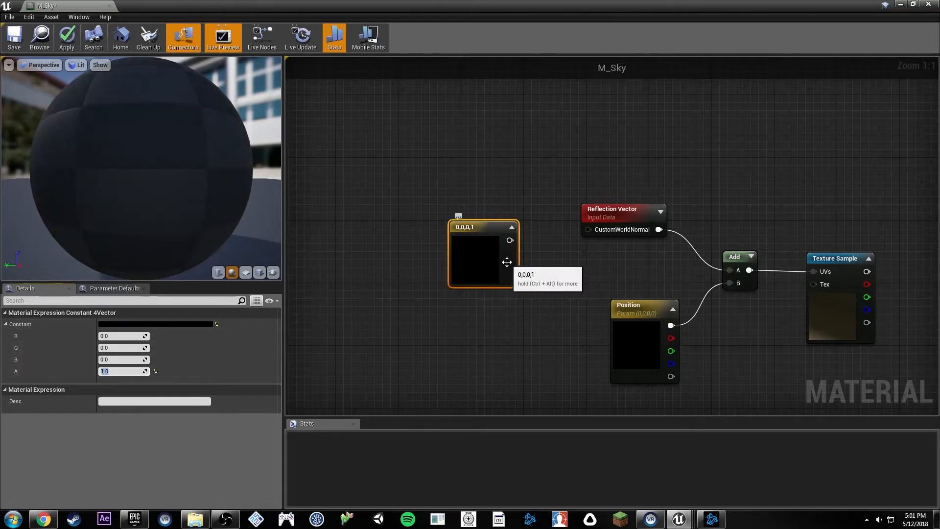
# - Connect the constant to the Reflection Vector's CustomWorldNormal input and move the node network farther from the M_Sky output node
pyautogui.moveTo(603, 229); pyautogui.dragTo(604, 229)
pyautogui.moveTo(771, 182); pyautogui.dragTo(546, 169, button='right')
pyautogui.moveTo(642, 196); pyautogui.dragTo(602, 87, button='right')
pyautogui.moveTo(674, 201); pyautogui.dragTo(902, 148, button='right')
pyautogui.click(537, 251)
pyautogui.moveTo(860, 130); pyautogui.dragTo(436, 255)
pyautogui.moveTo(775, 241); pyautogui.dragTo(579, 240)
pyautogui.click(753, 239)
pyautogui.moveTo(753, 239); pyautogui.dragTo(628, 243, button='right')
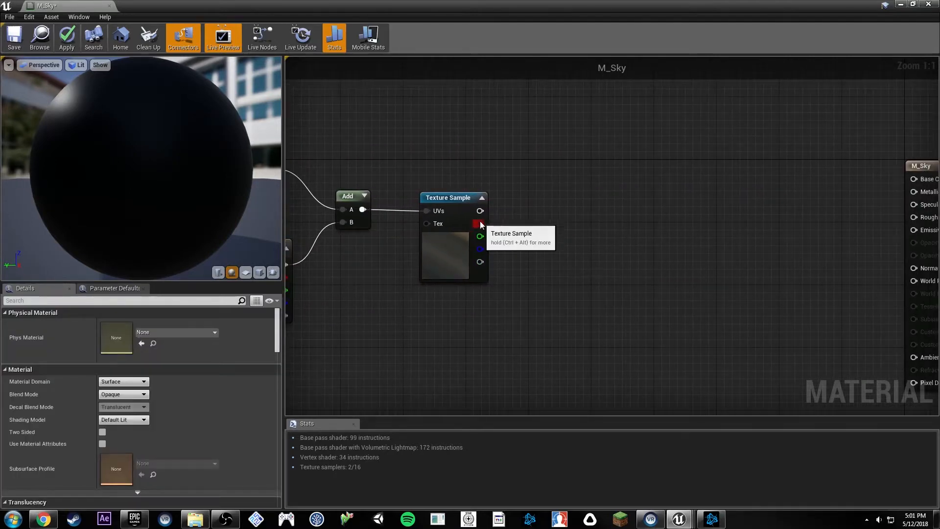
# - Feed the Texture Sample's color output into the Base input of a new Power node
pyautogui.moveTo(480, 211); pyautogui.dragTo(572, 227)
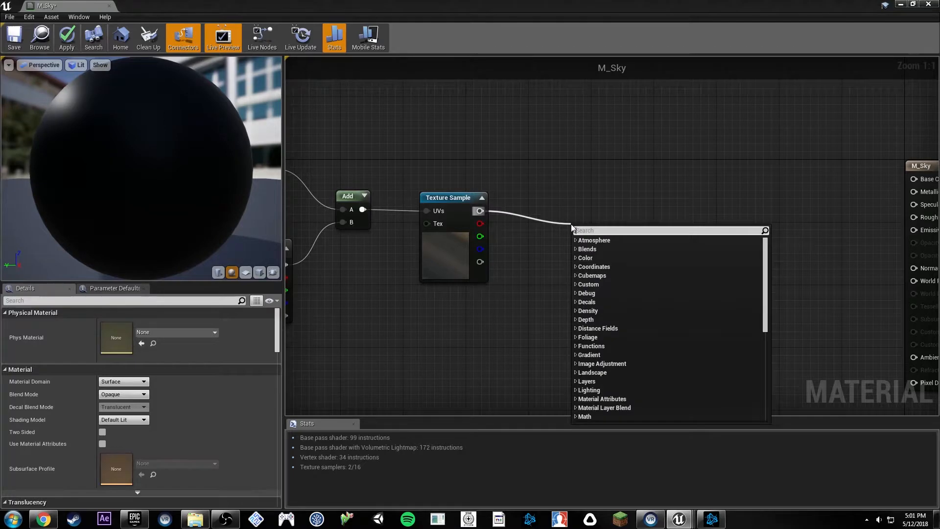
pyautogui.write('power')
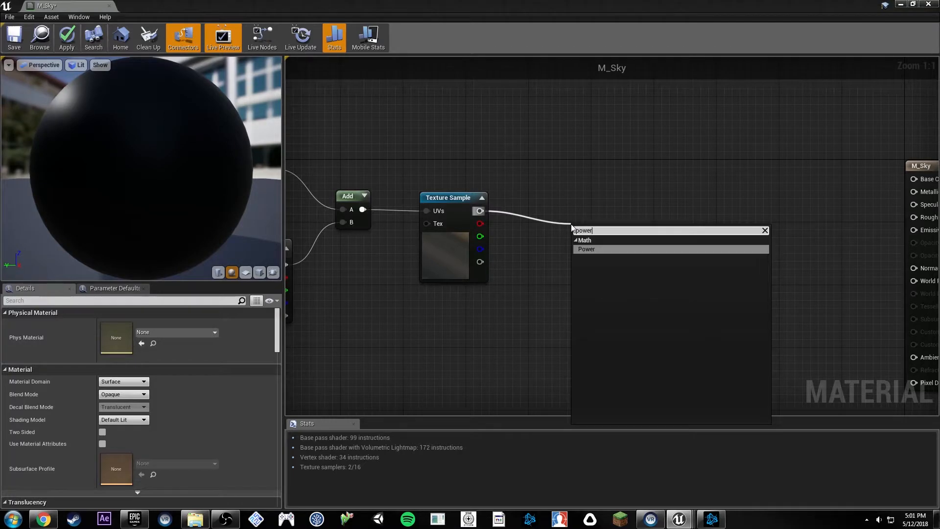
pyautogui.press('Return')
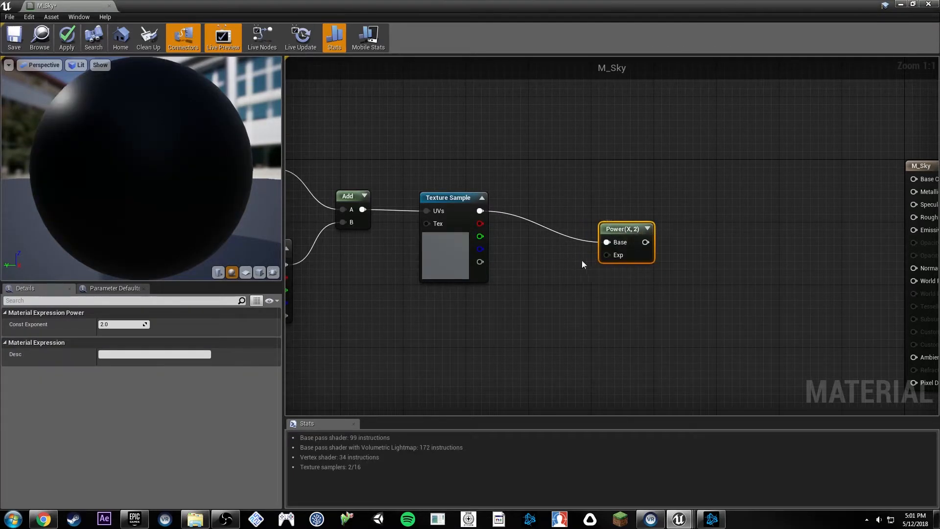
# - Create a scalar parameter named Power, wire it to the Power node's Exp input, and set its default value to 0.5
pyautogui.click(520, 292)
pyautogui.write('Power')
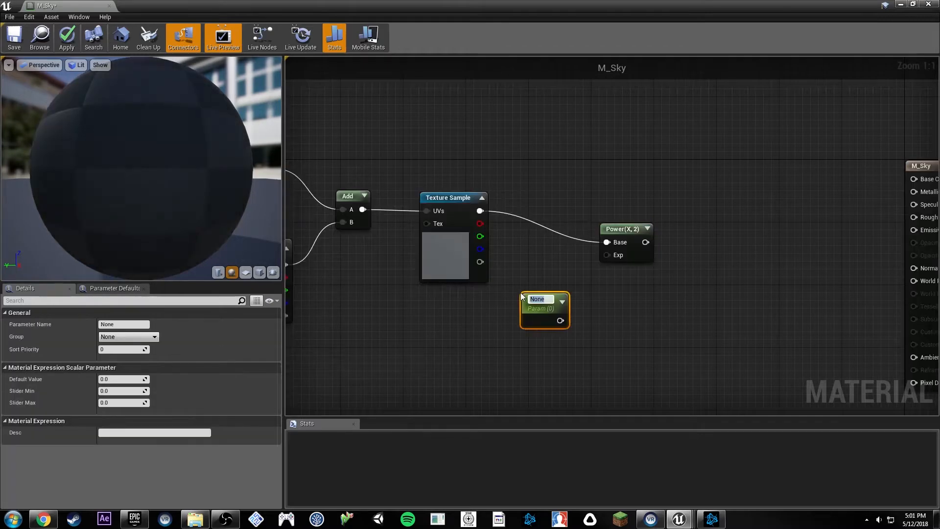
pyautogui.press('Return')
pyautogui.moveTo(560, 319); pyautogui.dragTo(607, 255)
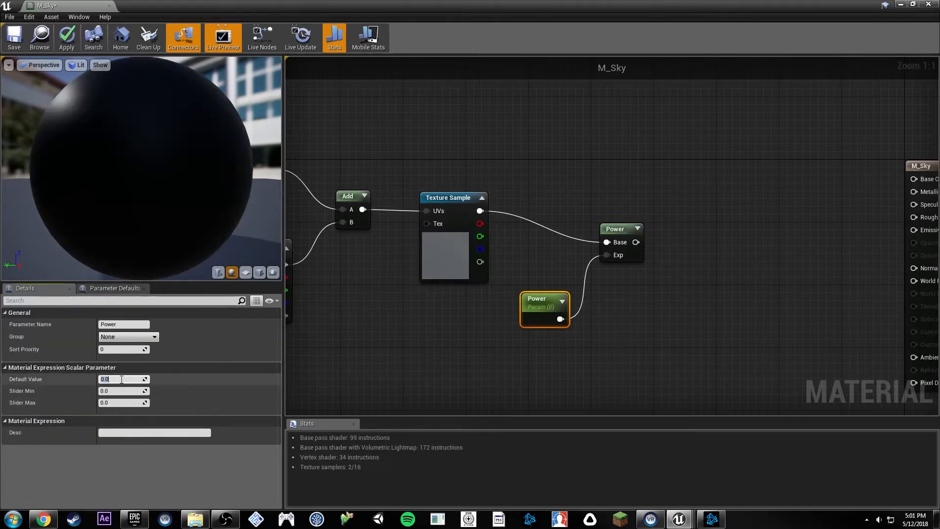
pyautogui.write('0.5')
pyautogui.press('Return')
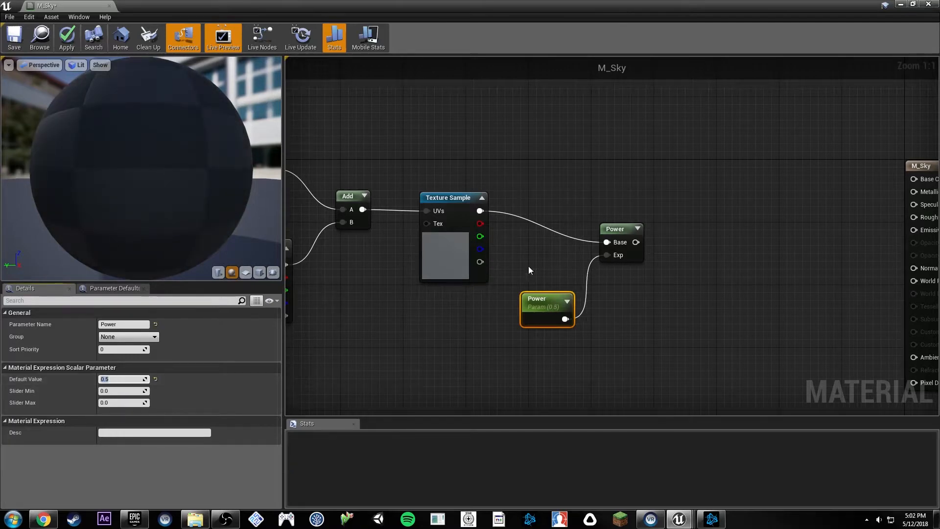
# - Feed the Power node's output into a new Desaturation node
pyautogui.moveTo(527, 266); pyautogui.dragTo(425, 266, button='right')
pyautogui.moveTo(533, 242); pyautogui.dragTo(674, 234)
pyautogui.write('desat')
pyautogui.press('Return')
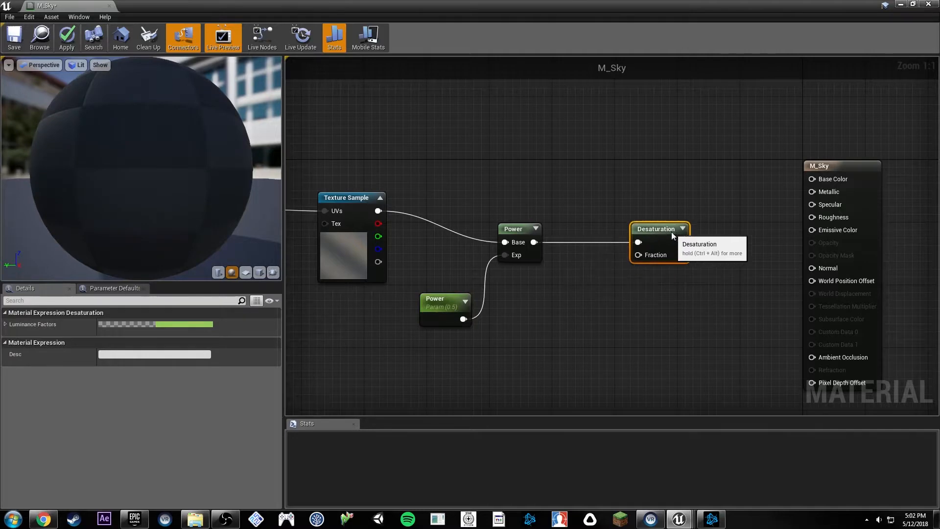
# - Create a scalar parameter named Desaturation, wire it to the Desaturation node's Fraction input, and set its slider maximum to 1
pyautogui.click(543, 307)
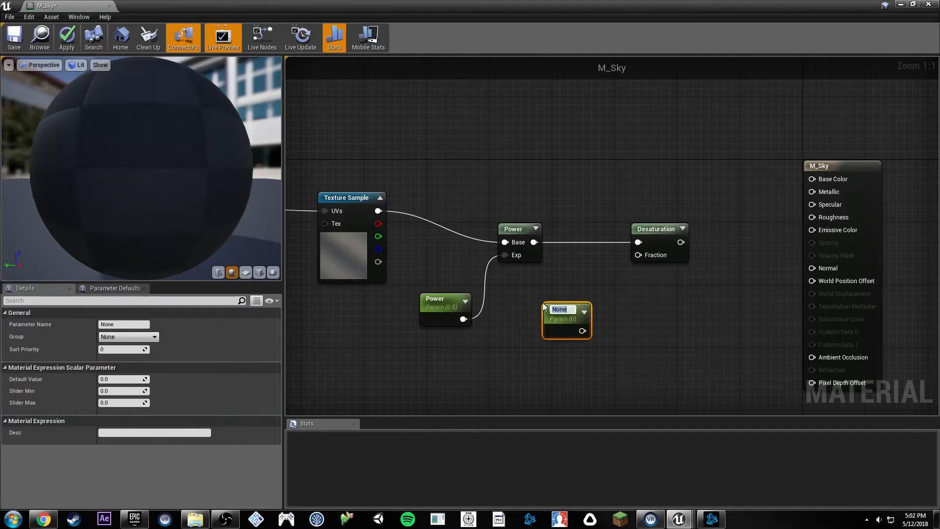
pyautogui.write('Desaturation')
pyautogui.press('Return')
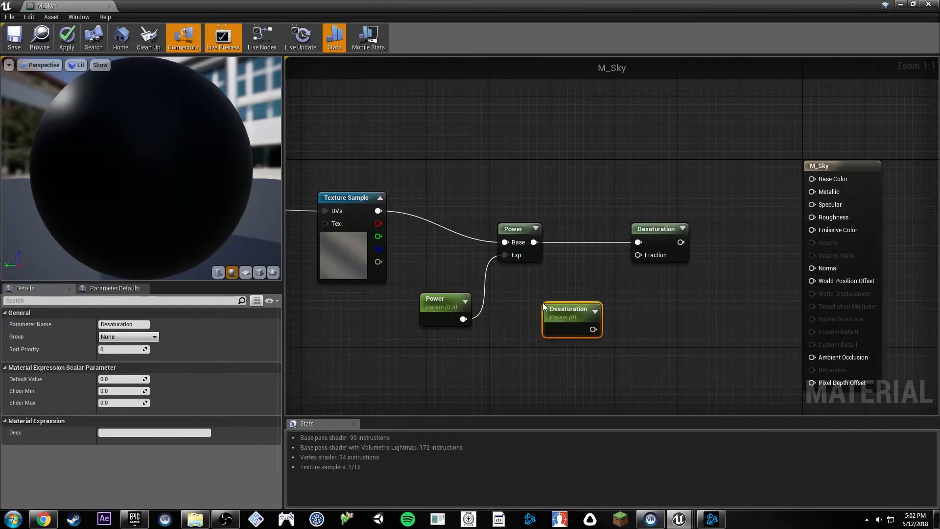
pyautogui.moveTo(644, 271); pyautogui.dragTo(638, 254)
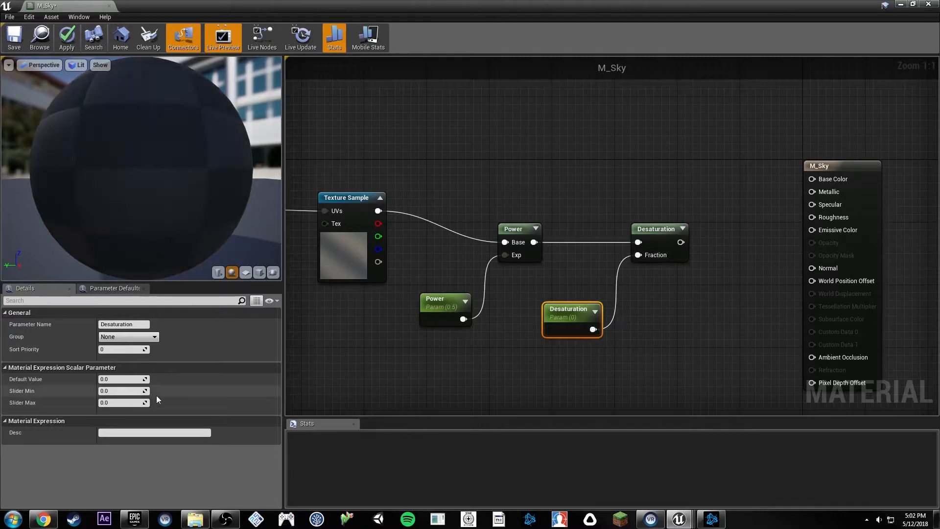
pyautogui.click(133, 402)
pyautogui.write('1')
pyautogui.press('Return')
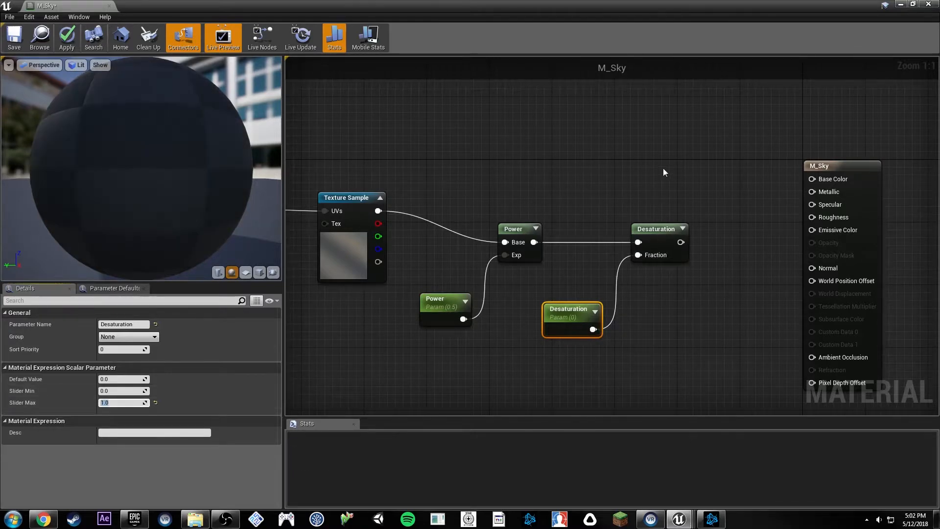
# - Shift the node network away from the M_Sky output node and feed the Desaturation result into a new Multiply node
pyautogui.scroll(-3, 663, 169)
pyautogui.moveTo(663, 168); pyautogui.dragTo(768, 176, button='right')
pyautogui.moveTo(770, 152); pyautogui.dragTo(296, 296)
pyautogui.moveTo(793, 220); pyautogui.dragTo(691, 220)
pyautogui.click(795, 198)
pyautogui.scroll(3, 708, 227)
pyautogui.moveTo(796, 223); pyautogui.dragTo(795, 223)
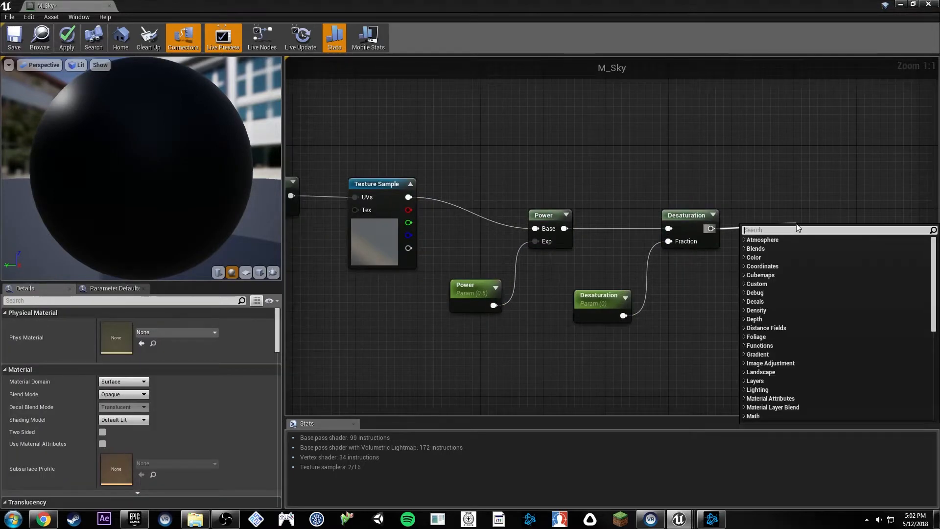
pyautogui.write('multiply')
pyautogui.press('Return')
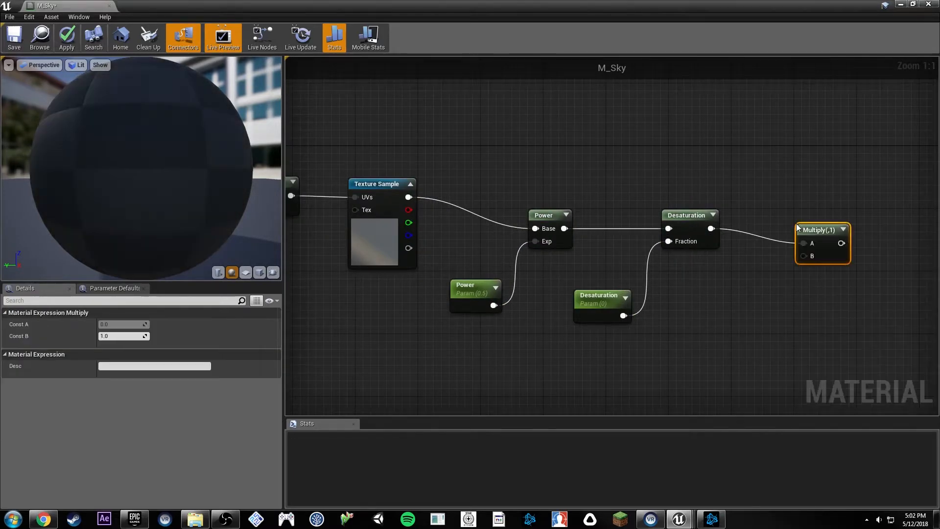
# - Create a scalar parameter named Intensity with default value 1 and wire it to the Multiply node's B input
pyautogui.click(724, 292)
pyautogui.write('Intensity')
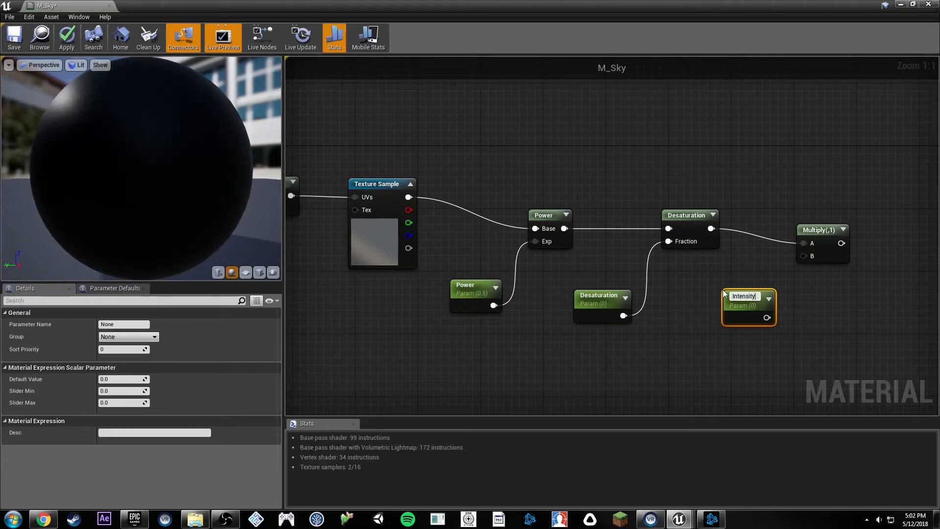
pyautogui.click(122, 379)
pyautogui.write('1')
pyautogui.press('Return')
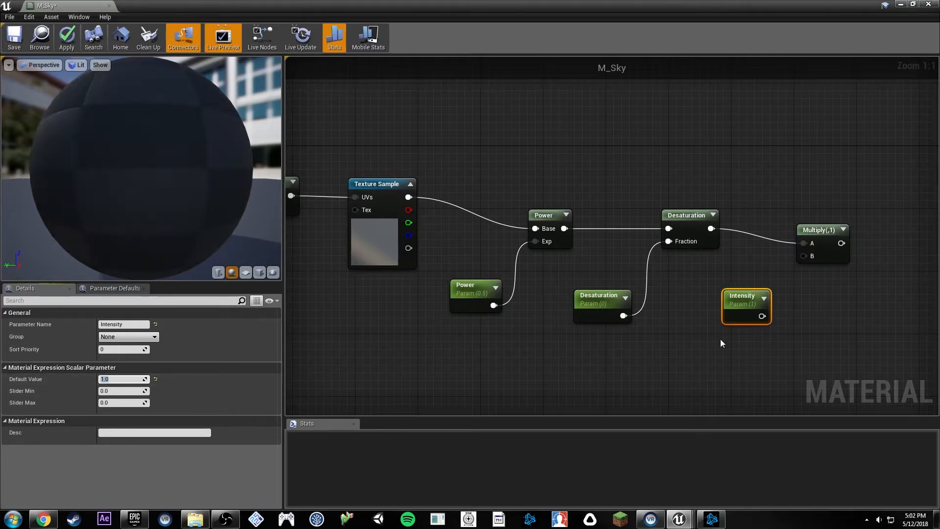
pyautogui.moveTo(763, 315); pyautogui.dragTo(798, 267)
# - Connect the Multiply output to M_Sky's Emissive Color and set the material's shading model to Unlit
pyautogui.moveTo(830, 260); pyautogui.dragTo(679, 290, button='right')
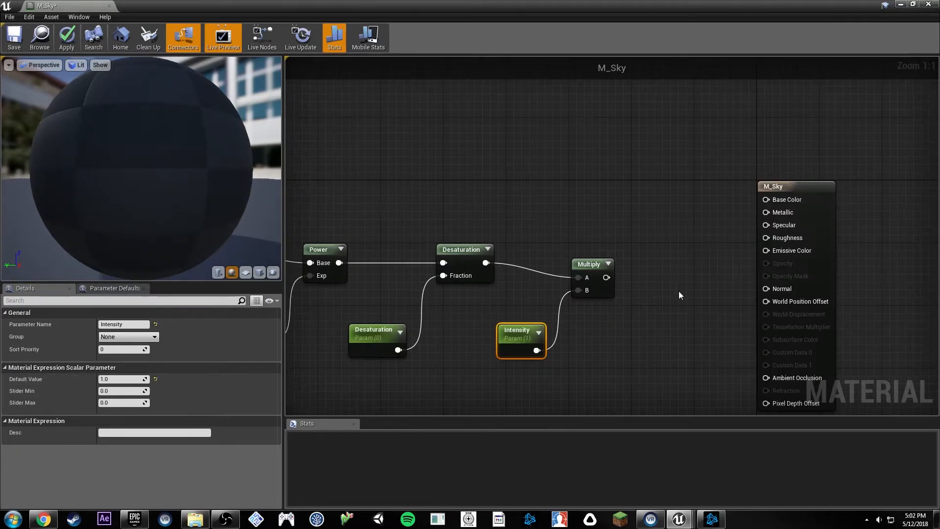
pyautogui.click(621, 287)
pyautogui.moveTo(814, 232); pyautogui.dragTo(789, 248)
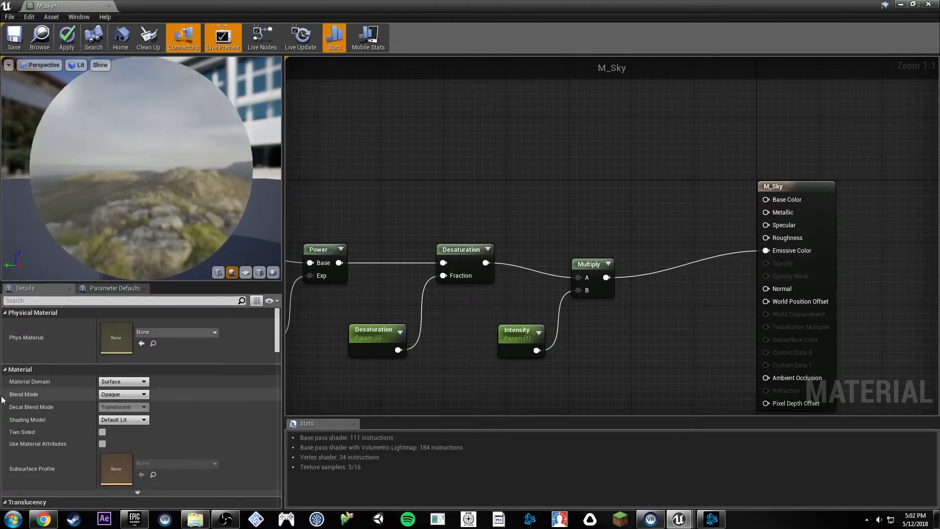
pyautogui.click(131, 424)
pyautogui.click(126, 428)
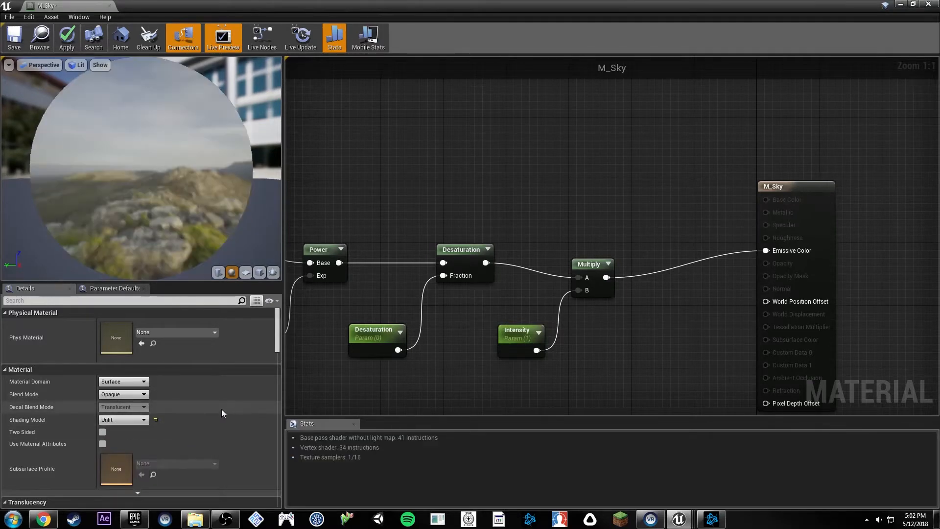
# - Save the M_Sky material and move its editor window aside to uncover the level
pyautogui.moveTo(260, 178); pyautogui.dragTo(279, 91)
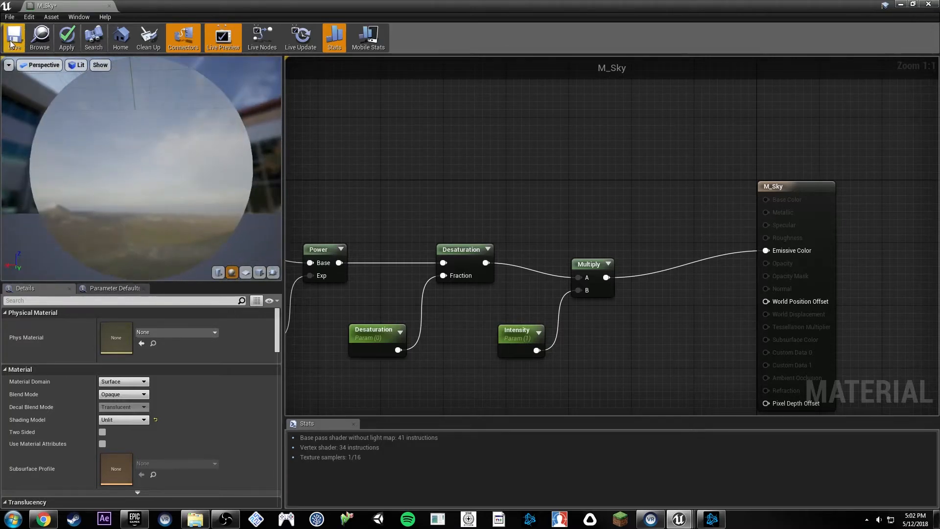
pyautogui.hotkey('ctrl', 's')
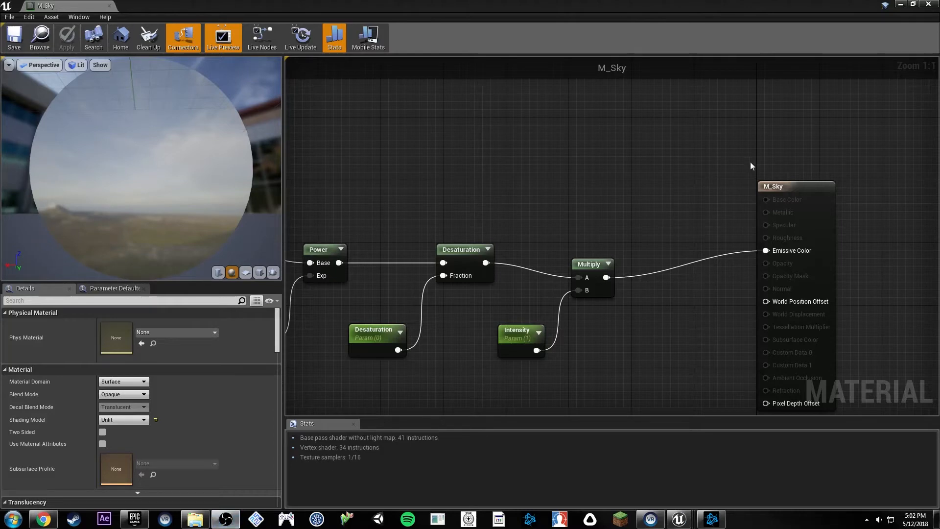
pyautogui.moveTo(673, 5); pyautogui.dragTo(939, 93)
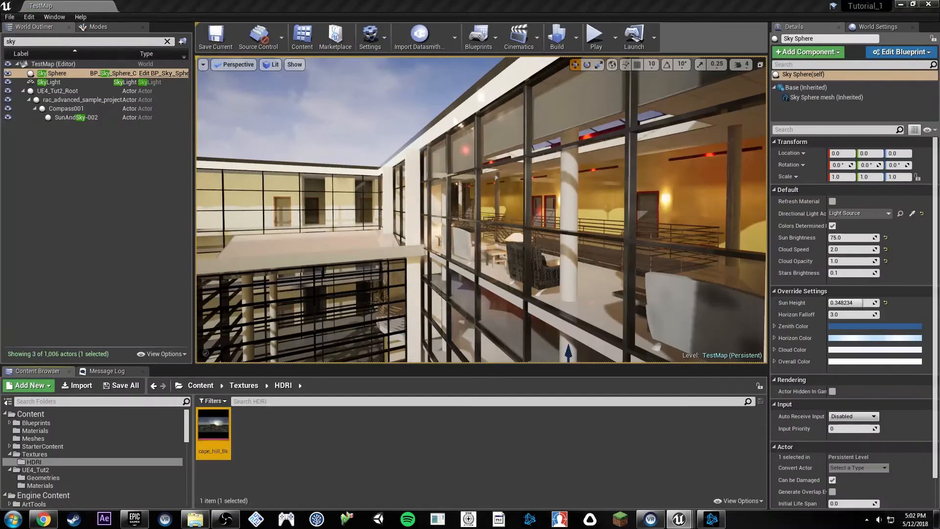
# - Place SM_SkySphere from the Meshes folder in the level and delete the default Sky Sphere actor
pyautogui.moveTo(269, 323); pyautogui.dragTo(211, 325, button='right')
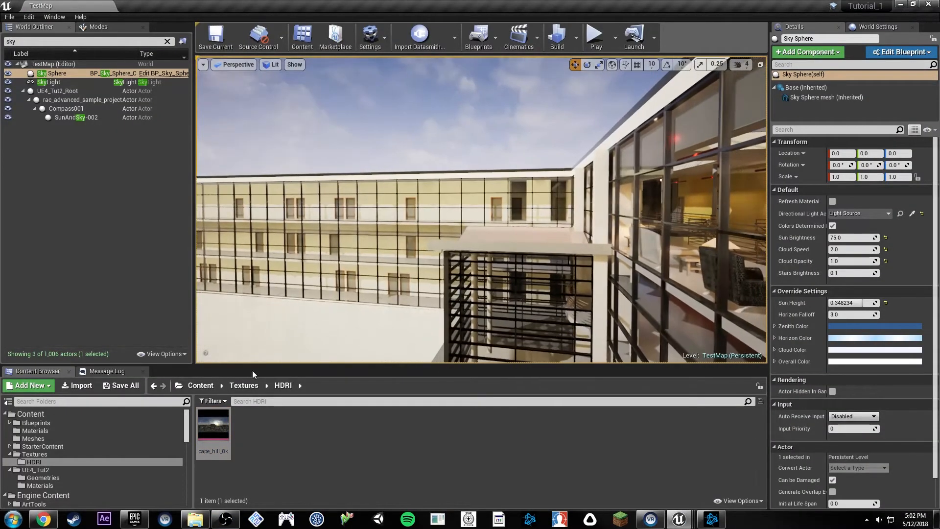
pyautogui.click(34, 430)
pyautogui.click(41, 438)
pyautogui.moveTo(289, 340); pyautogui.dragTo(303, 384, button='right')
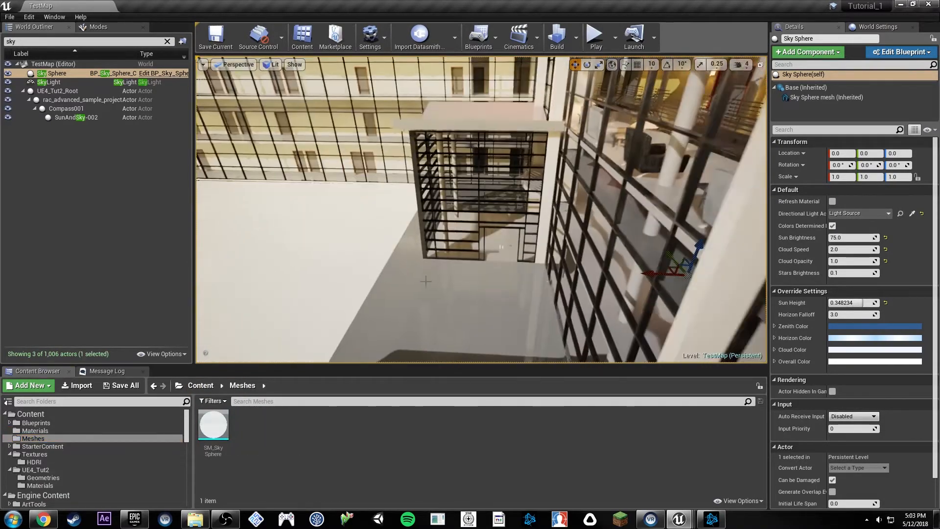
pyautogui.moveTo(214, 428); pyautogui.dragTo(505, 288)
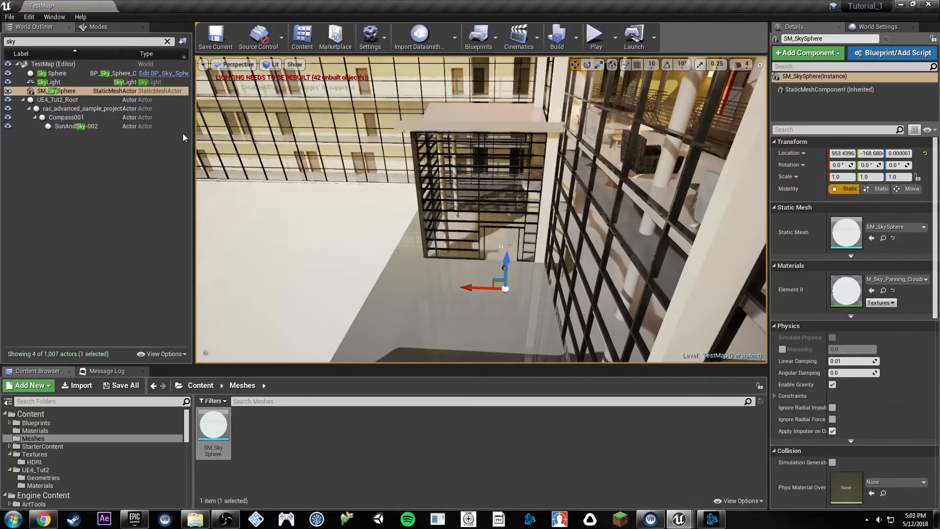
pyautogui.click(54, 73)
pyautogui.press('Delete')
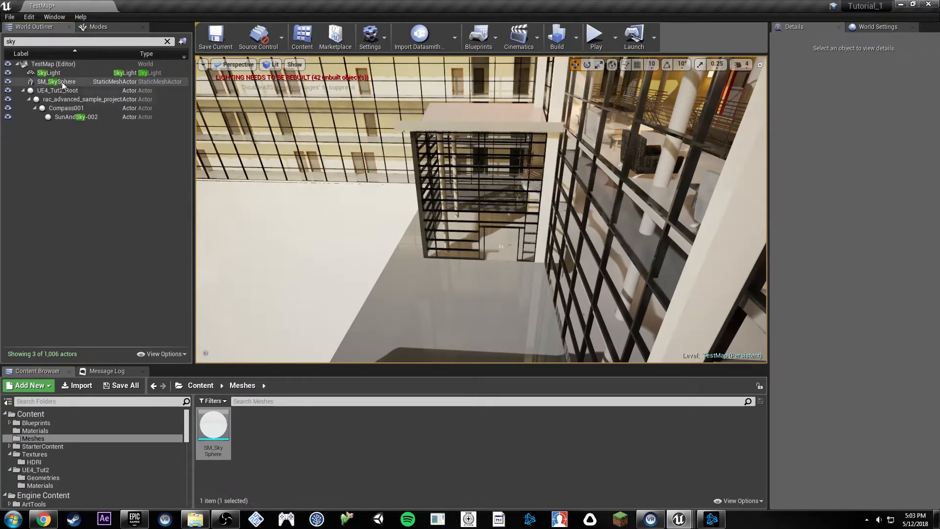
# - Scale the placed SM_SkySphere actor to 100 on all three axes and view the surrounding sky
pyautogui.click(56, 82)
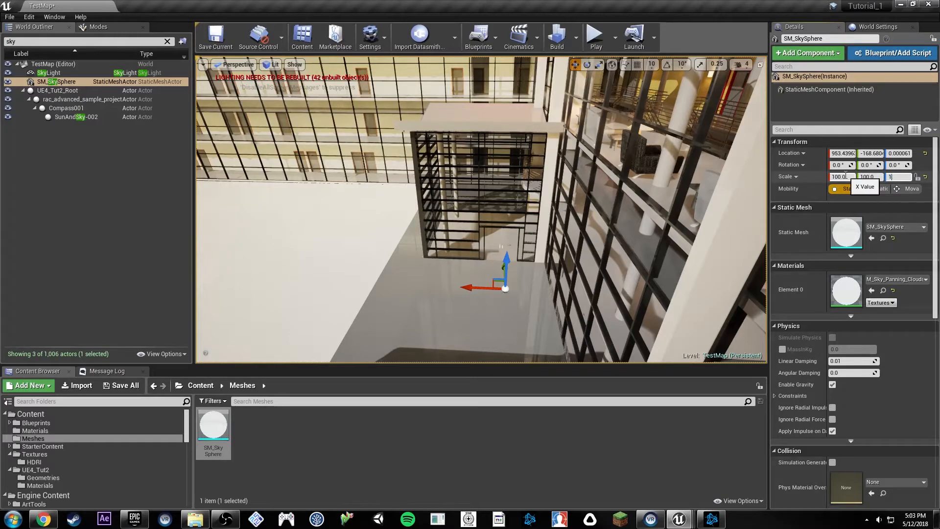
pyautogui.moveTo(536, 222); pyautogui.dragTo(681, 147, button='right')
pyautogui.moveTo(566, 188); pyautogui.dragTo(502, 188, button='right')
pyautogui.press('h')
pyautogui.hotkey('ctrl', 'z')
pyautogui.moveTo(565, 189); pyautogui.dragTo(474, 186, button='right')
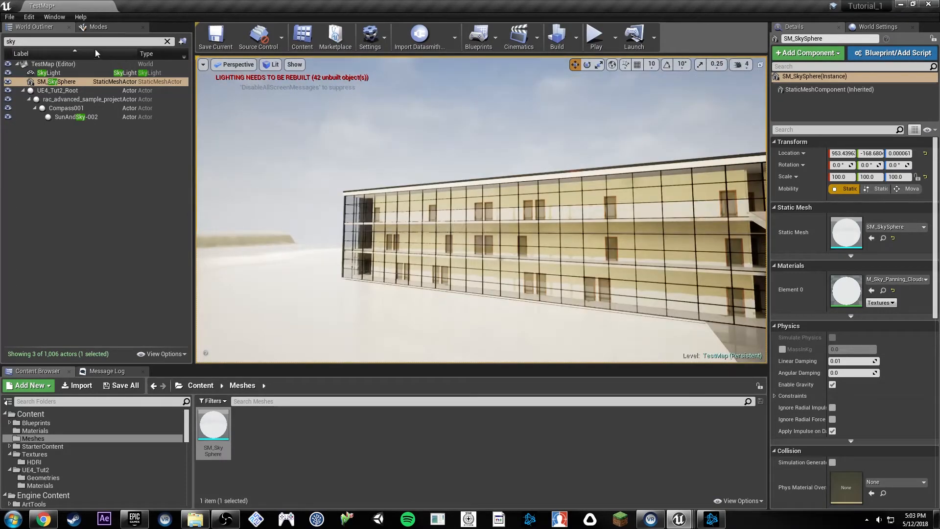
# - Filter the level's actors by "fog" and delete the Atmospheric Fog actor
pyautogui.write('fog')
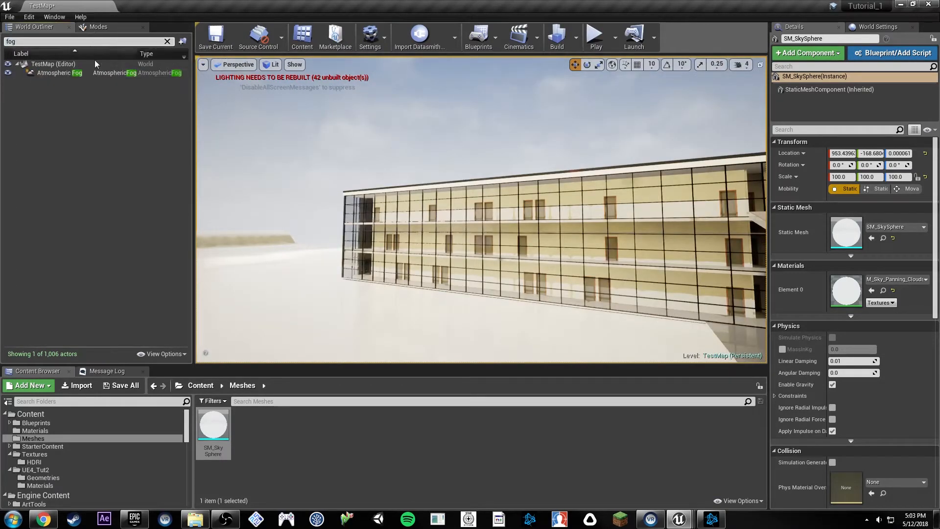
pyautogui.click(86, 72)
pyautogui.press('Delete')
pyautogui.moveTo(475, 151)
pyautogui.mouseDown(button='right')
pyautogui.moveTo(489, 153)
pyautogui.moveTo(474, 152)
pyautogui.mouseUp(button='right')
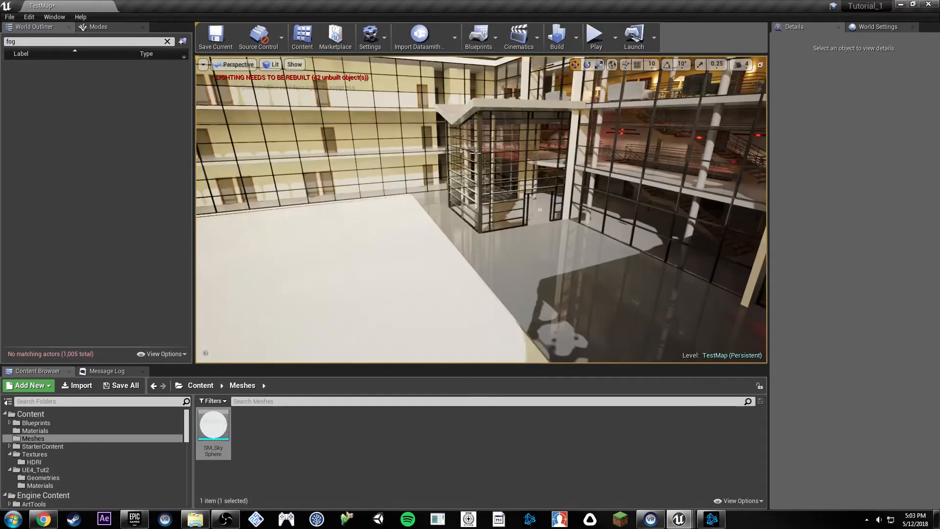
# - Filter the level's actors by "sky" and select the SM_SkySphere actor
pyautogui.click(118, 42)
pyautogui.press('BackSpace')
pyautogui.press('BackSpace')
pyautogui.press('BackSpace')
pyautogui.write('sky')
pyautogui.click(97, 83)
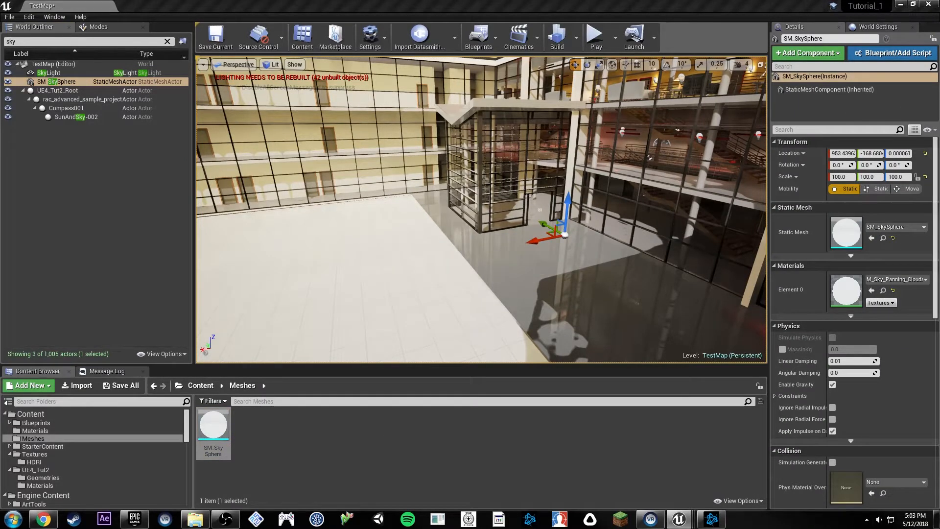
# - Try 13.707461 for R and 80.387108 for G in M_Sky's Position parameter and save the material
pyautogui.moveTo(939, 91); pyautogui.dragTo(722, 40)
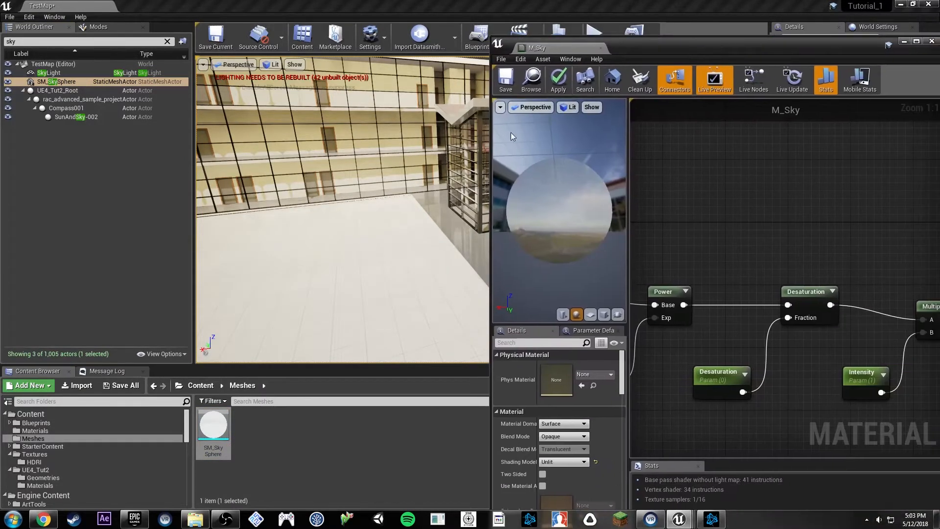
pyautogui.moveTo(408, 155); pyautogui.dragTo(343, 88, button='right')
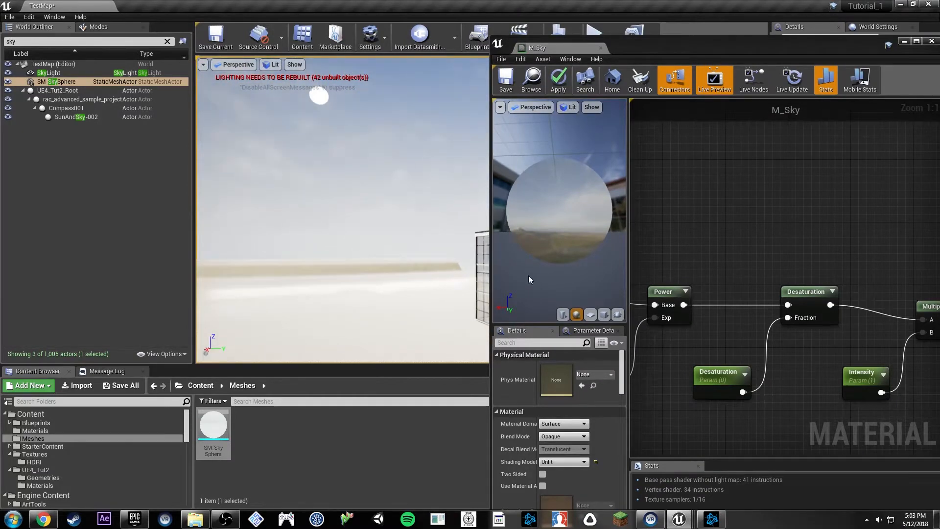
pyautogui.moveTo(724, 299)
pyautogui.mouseDown(button='right')
pyautogui.moveTo(933, 207)
pyautogui.moveTo(757, 311)
pyautogui.moveTo(933, 341)
pyautogui.mouseUp(button='right')
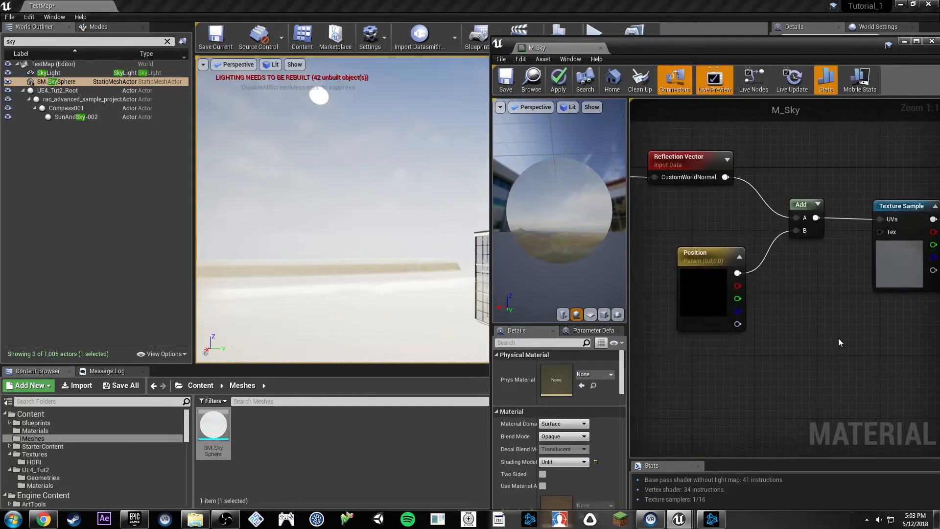
pyautogui.moveTo(774, 326); pyautogui.dragTo(827, 335, button='right')
pyautogui.click(742, 307)
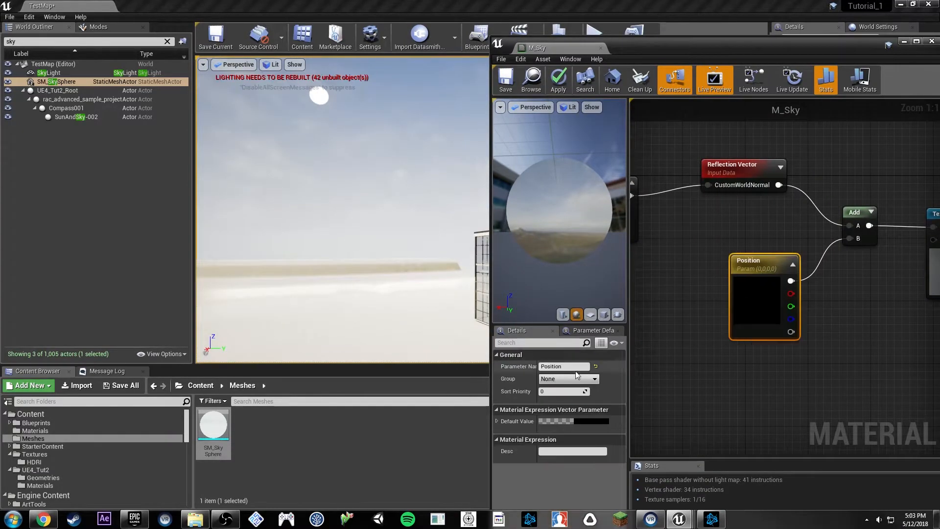
pyautogui.click(497, 421)
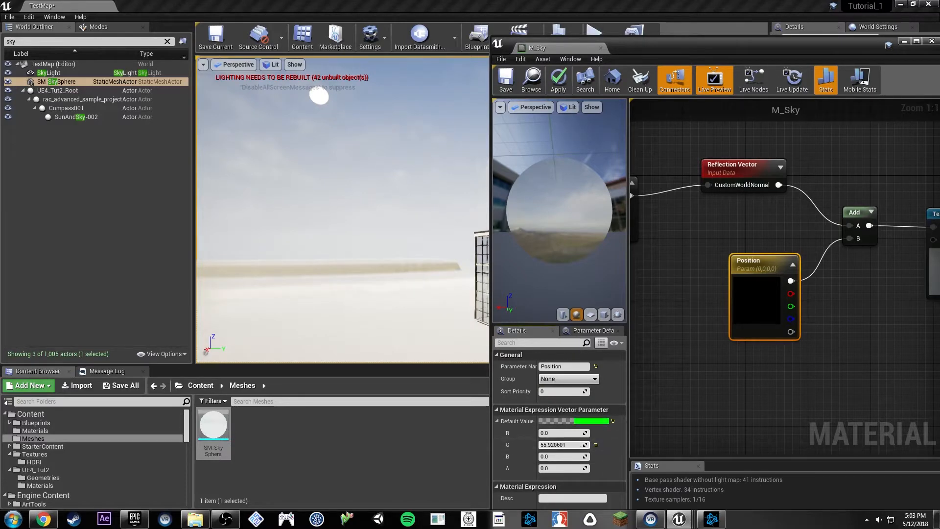
pyautogui.moveTo(563, 444); pyautogui.dragTo(635, 410)
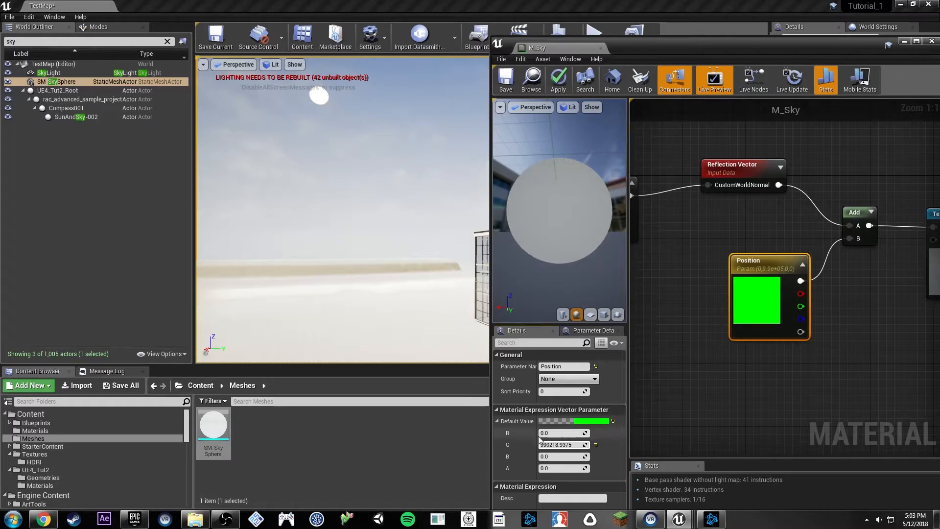
pyautogui.moveTo(563, 445); pyautogui.dragTo(583, 432)
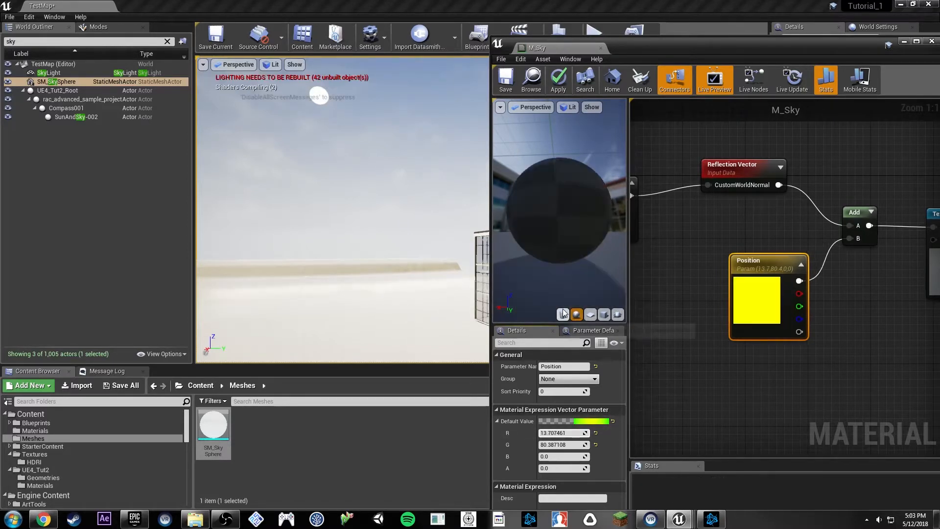
pyautogui.click(500, 84)
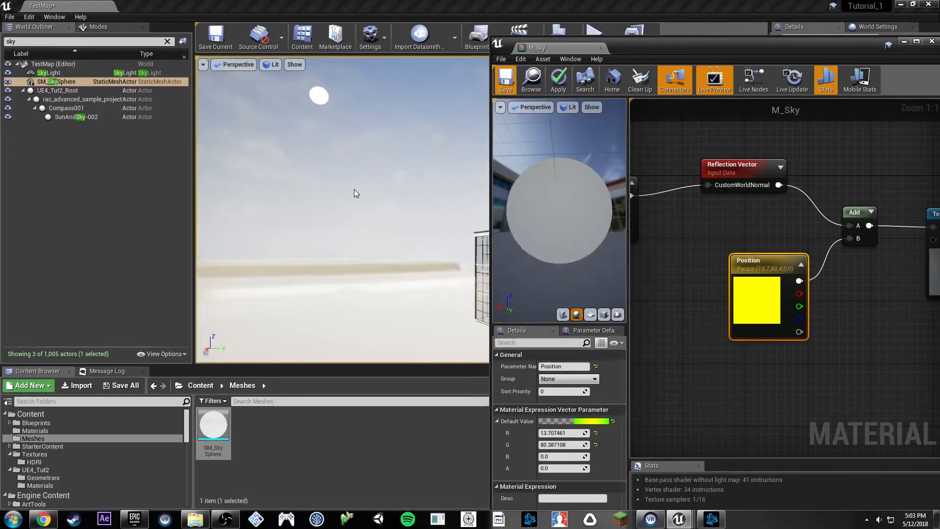
# - Assign M_Sky from the Materials folder to the SM_SkySphere actor's Element 0 material slot
pyautogui.click(353, 189)
pyautogui.moveTo(688, 48); pyautogui.dragTo(473, 406)
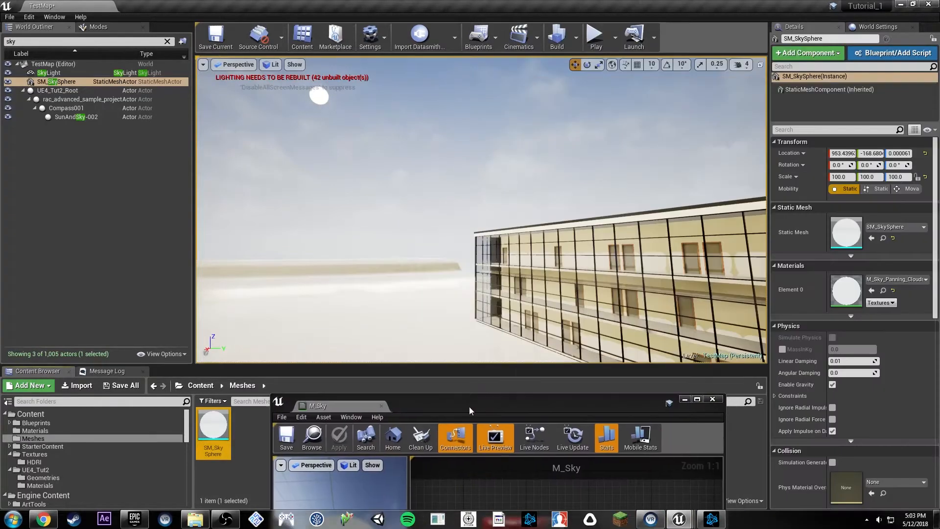
pyautogui.moveTo(578, 399); pyautogui.dragTo(616, 451)
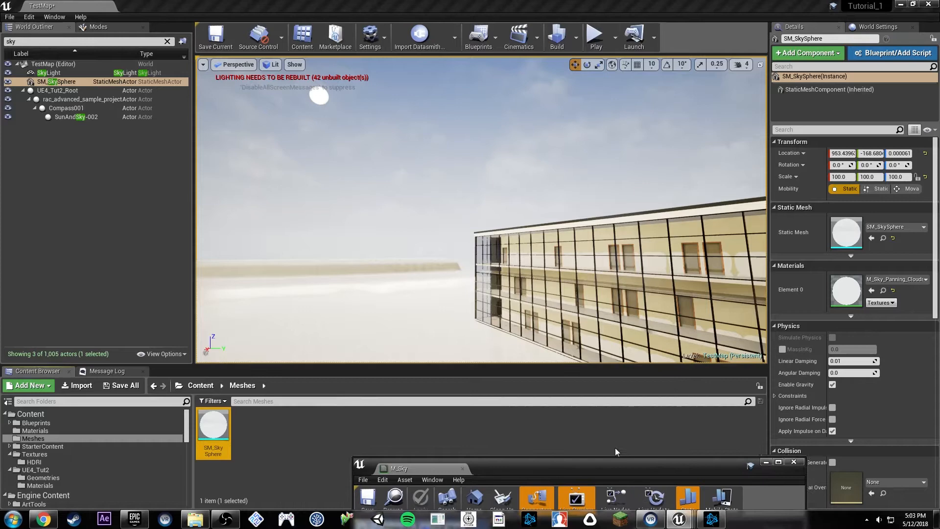
pyautogui.click(55, 431)
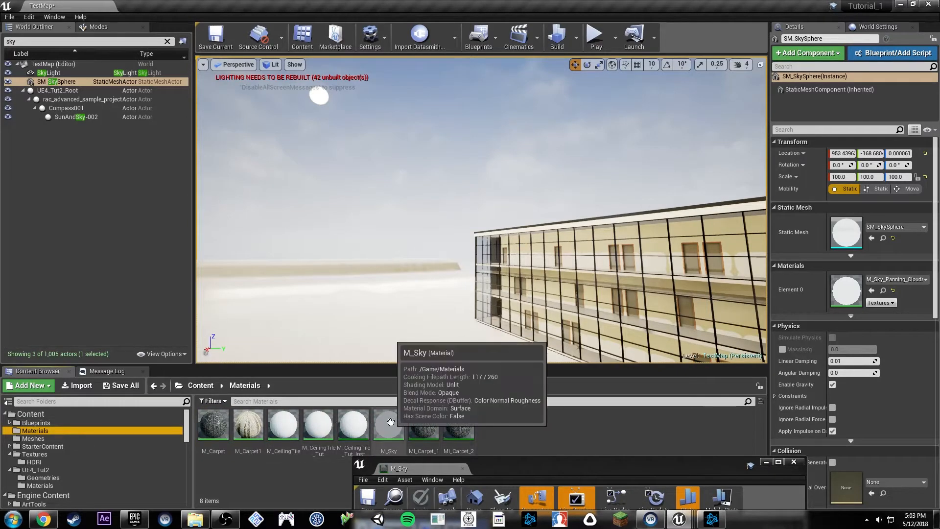
pyautogui.moveTo(388, 424); pyautogui.dragTo(846, 290)
# - Reset the Position parameter's R and G values to their default of 0 and save M_Sky
pyautogui.moveTo(609, 462); pyautogui.dragTo(694, 83)
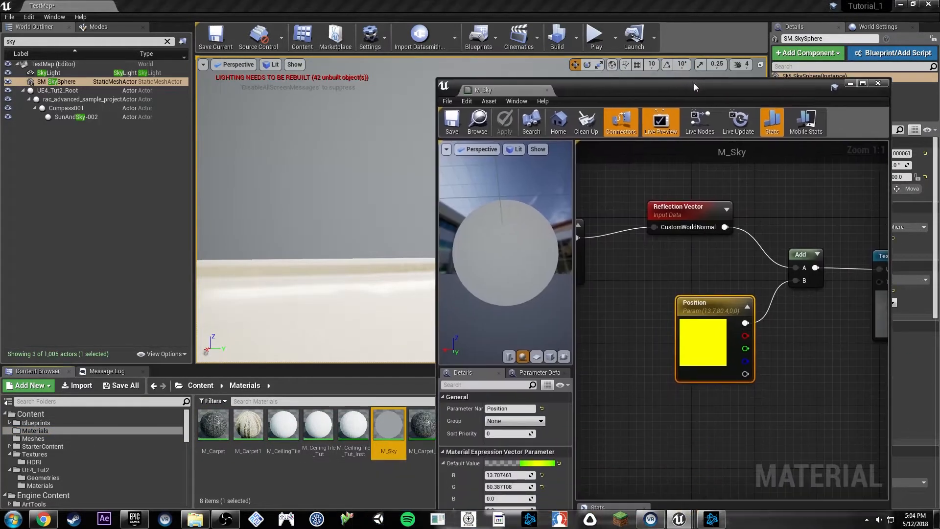
pyautogui.click(541, 475)
pyautogui.click(541, 487)
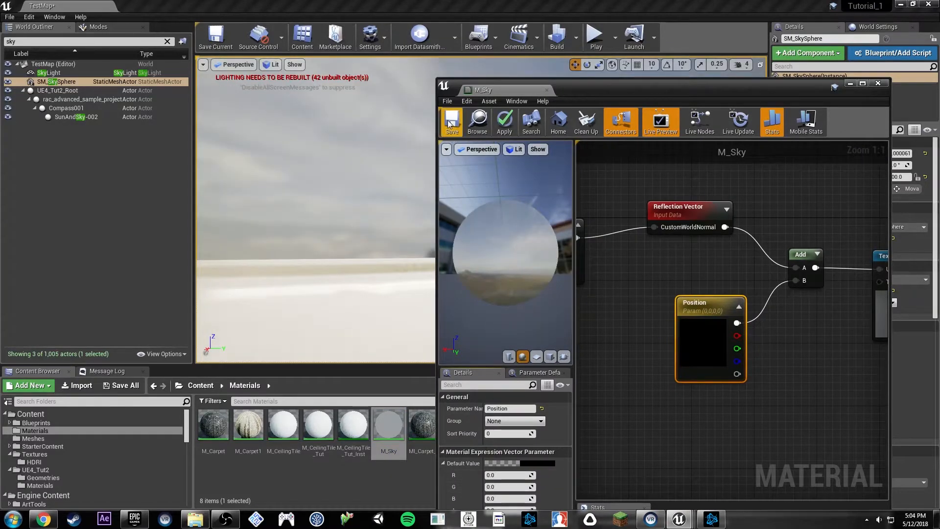
pyautogui.click(450, 123)
# - Look around the level at the HDRI sky and keep its sun in view beside the material editor
pyautogui.moveTo(641, 85); pyautogui.dragTo(684, 358)
pyautogui.moveTo(577, 230); pyautogui.dragTo(773, 239, button='right')
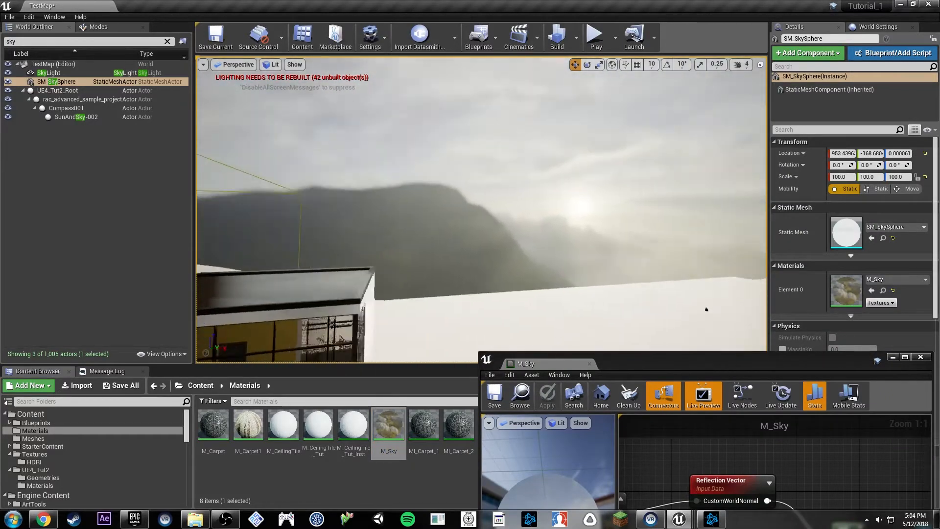
pyautogui.moveTo(706, 308); pyautogui.dragTo(612, 279, button='right')
pyautogui.moveTo(628, 362); pyautogui.dragTo(714, 69)
pyautogui.moveTo(394, 291); pyautogui.dragTo(395, 290, button='right')
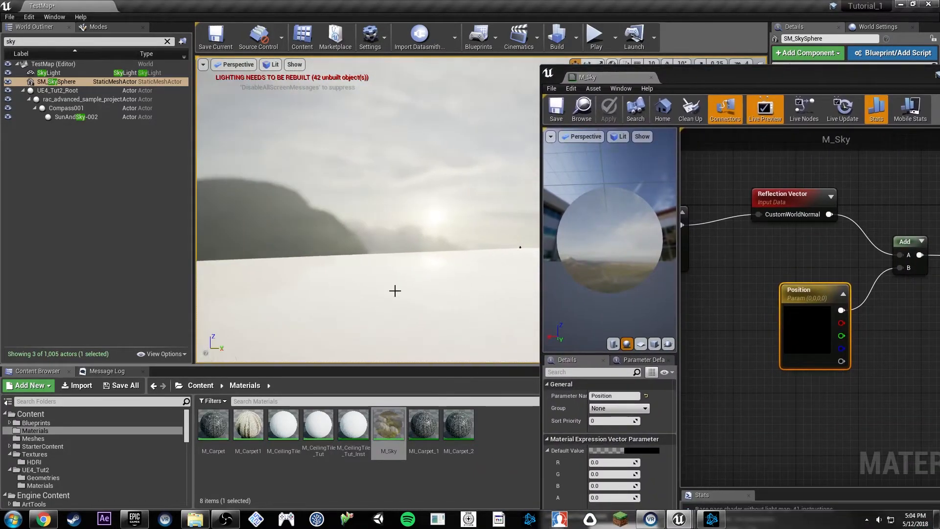
# - Try a G value of 0.582569 for the Position parameter and undo it
pyautogui.moveTo(609, 474)
pyautogui.mouseDown()
pyautogui.moveTo(585, 474)
pyautogui.moveTo(636, 475)
pyautogui.moveTo(620, 464)
pyautogui.mouseUp()
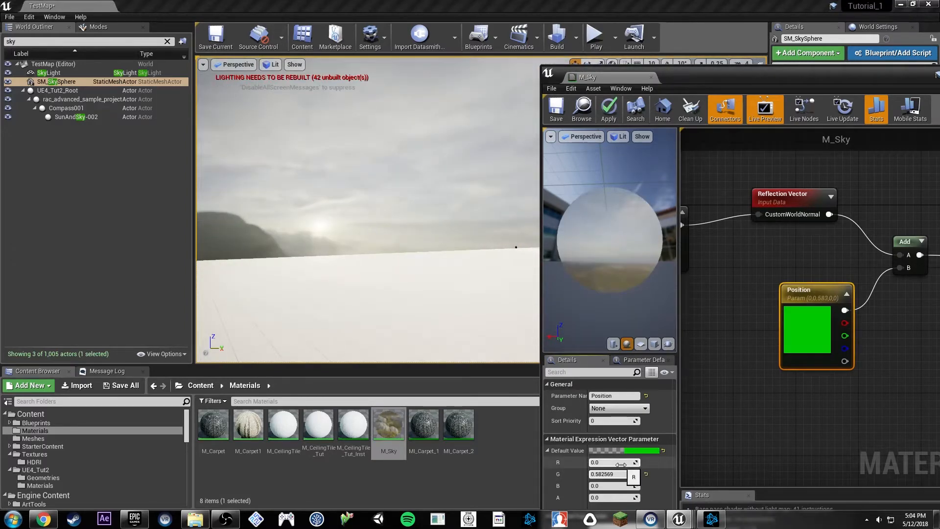
pyautogui.hotkey('ctrl', 'z')
pyautogui.click(804, 359)
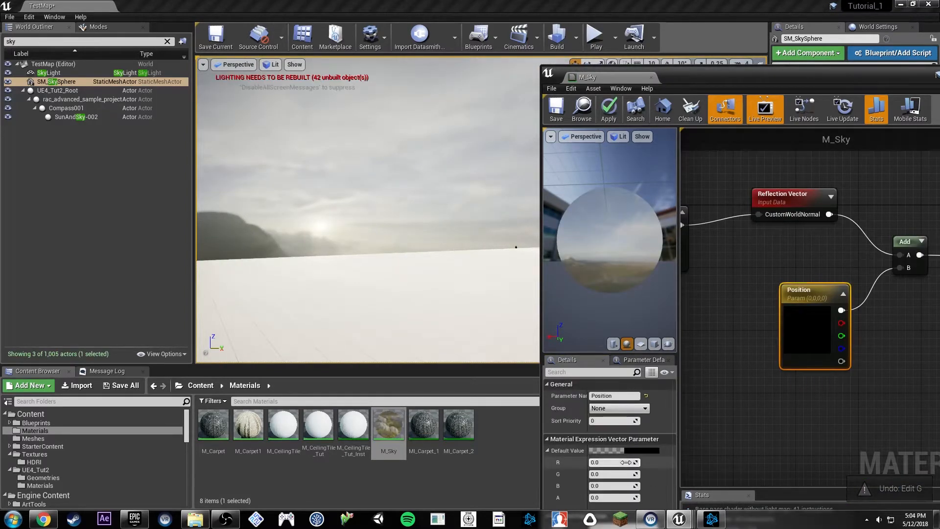
# - Set the Position parameter's B value to 0.466667 and inspect the shifted sky in the level
pyautogui.moveTo(613, 461); pyautogui.dragTo(631, 484)
pyautogui.hotkey('ctrl', 'z')
pyautogui.click(792, 325)
pyautogui.moveTo(726, 74); pyautogui.dragTo(896, 82)
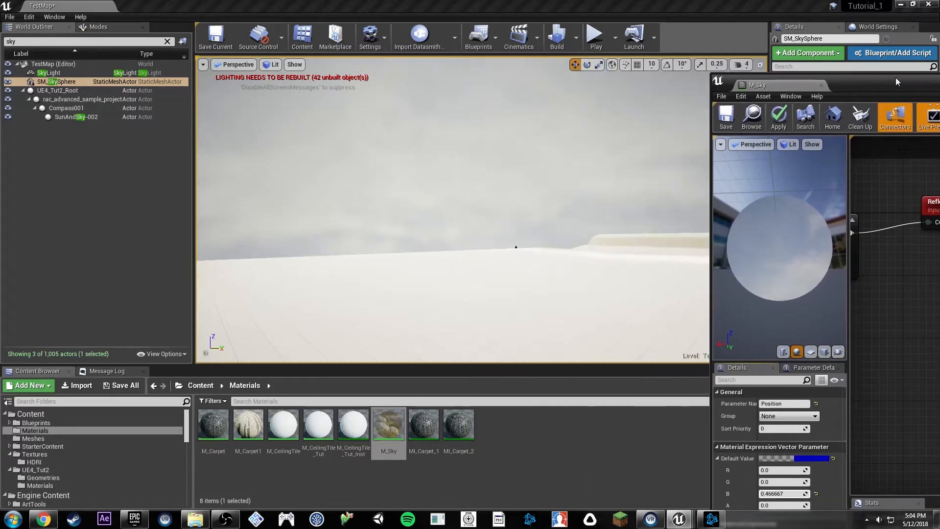
pyautogui.moveTo(553, 196); pyautogui.dragTo(609, 201, button='right')
pyautogui.moveTo(440, 296)
pyautogui.mouseDown(button='right')
pyautogui.moveTo(636, 286)
pyautogui.moveTo(690, 296)
pyautogui.moveTo(441, 274)
pyautogui.moveTo(435, 313)
pyautogui.moveTo(430, 294)
pyautogui.mouseUp(button='right')
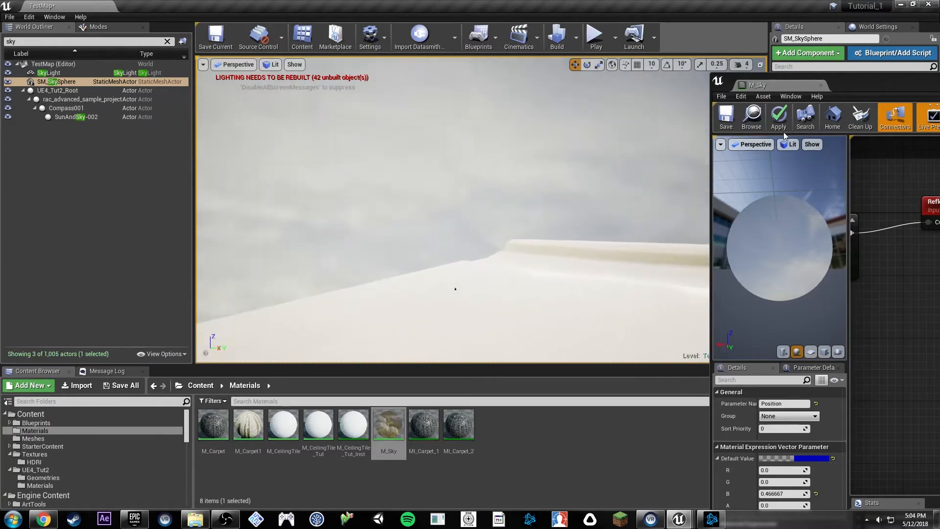
# - Select the Power parameter in M_Sky and tune its default value, trying 0.869056, while comparing the sky in the level
pyautogui.moveTo(856, 86); pyautogui.dragTo(423, 210)
pyautogui.moveTo(647, 443); pyautogui.dragTo(329, 273, button='right')
pyautogui.moveTo(543, 208); pyautogui.dragTo(753, 192)
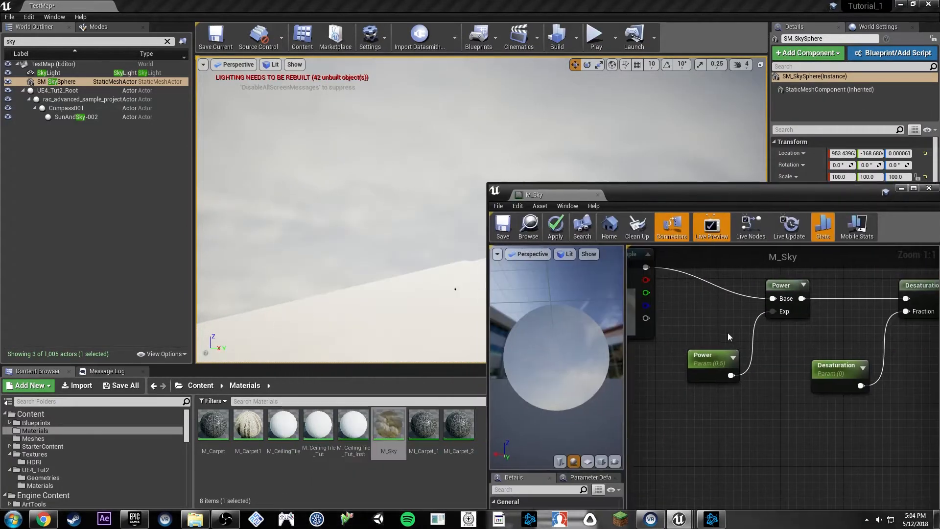
pyautogui.click(714, 361)
pyautogui.scroll(-3, 686, 329)
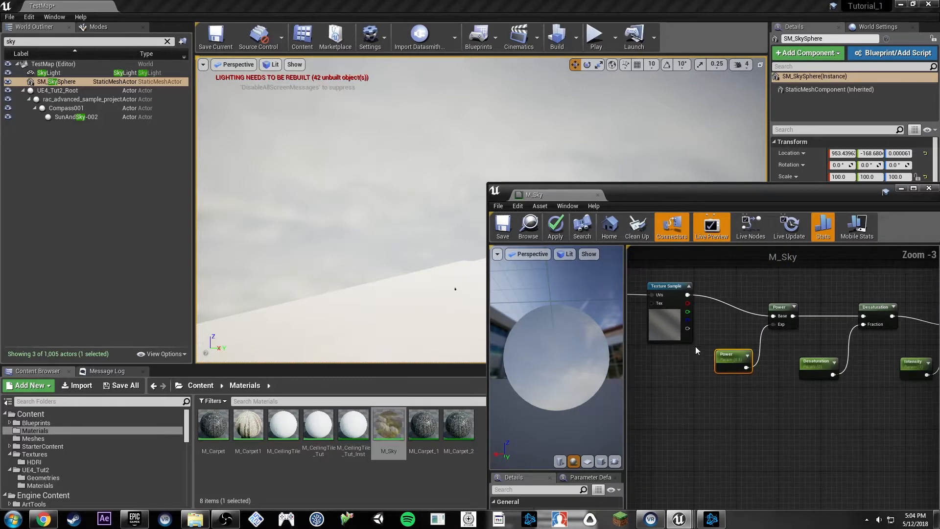
pyautogui.scroll(3, 695, 345)
pyautogui.moveTo(695, 187); pyautogui.dragTo(795, 78)
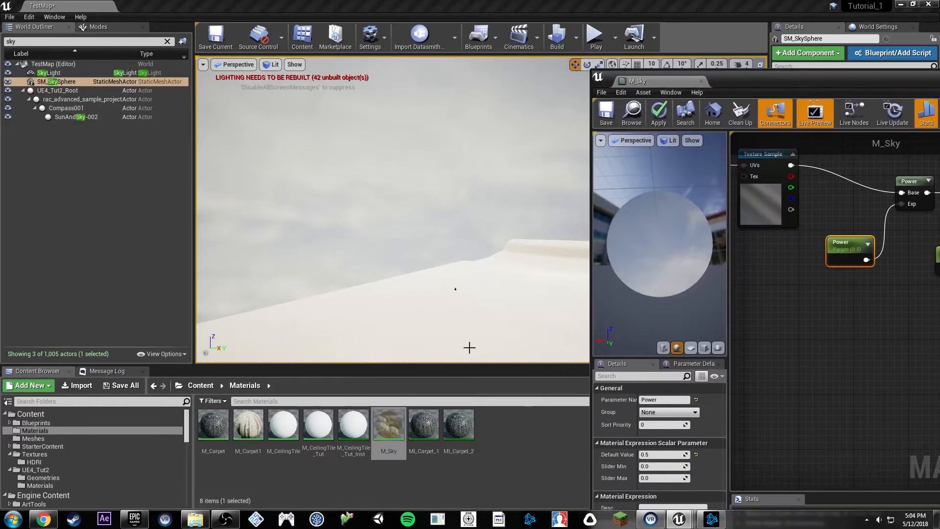
pyautogui.moveTo(469, 347); pyautogui.dragTo(558, 317, button='right')
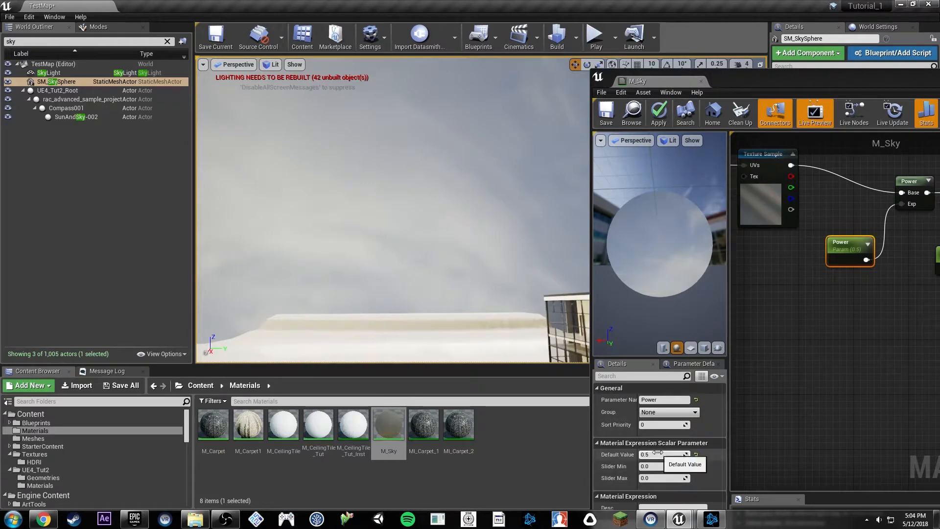
pyautogui.moveTo(657, 451); pyautogui.dragTo(697, 451)
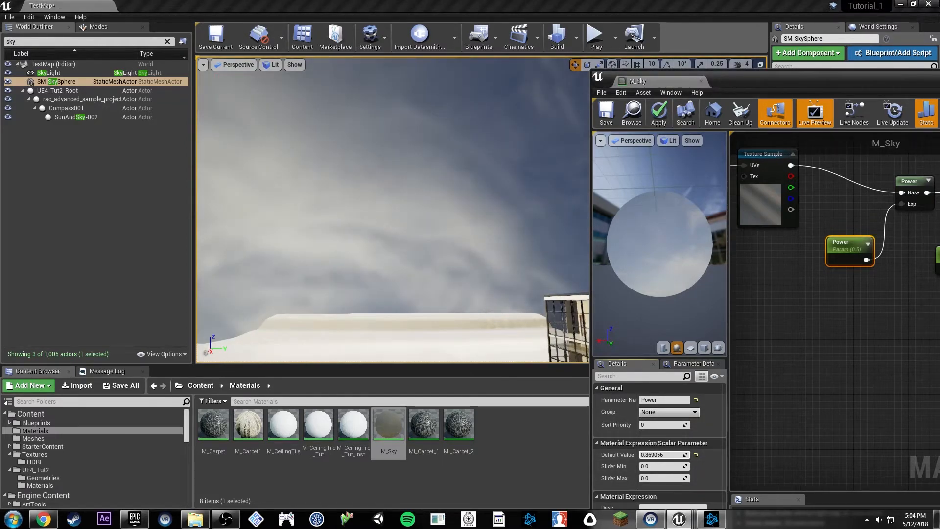
pyautogui.moveTo(392, 210); pyautogui.dragTo(382, 186, button='right')
pyautogui.moveTo(660, 454); pyautogui.dragTo(643, 454)
# - Set the Intensity parameter's default value to 1.590586 and close the M_Sky material editor
pyautogui.moveTo(788, 80); pyautogui.dragTo(561, 122)
pyautogui.moveTo(697, 333); pyautogui.dragTo(468, 361, button='right')
pyautogui.click(618, 324)
pyautogui.moveTo(509, 124); pyautogui.dragTo(705, 133)
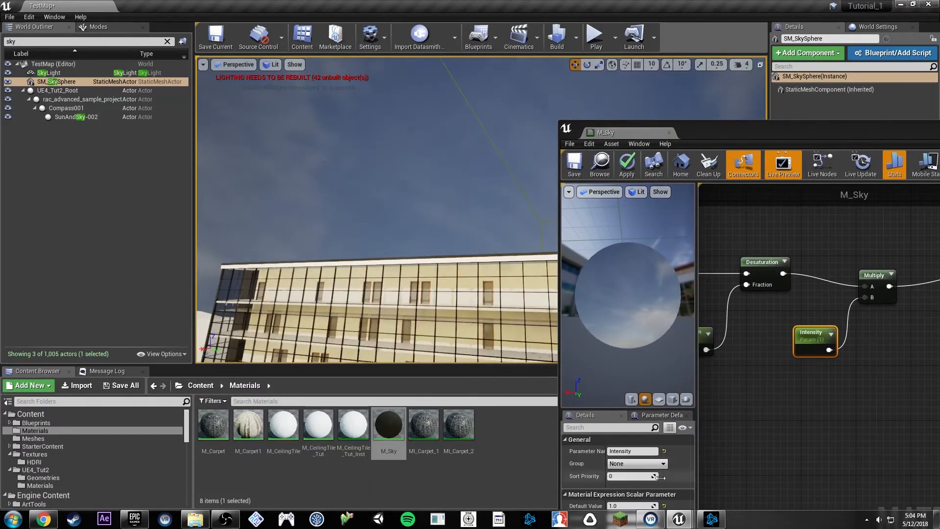
pyautogui.moveTo(640, 506); pyautogui.dragTo(655, 506)
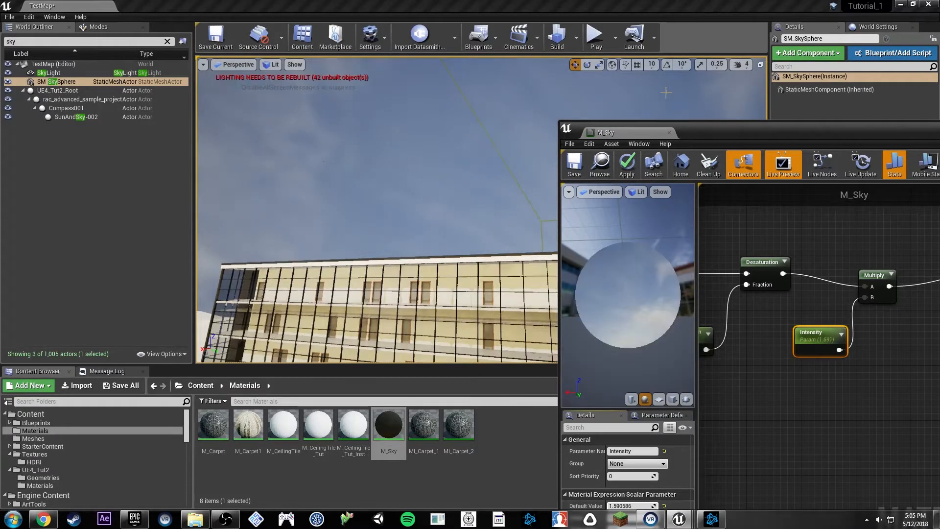
pyautogui.click(668, 133)
# - Inspect the sky and the upper-floor interior, and select the Light Source to review its settings
pyautogui.moveTo(507, 201); pyautogui.dragTo(539, 163, button='right')
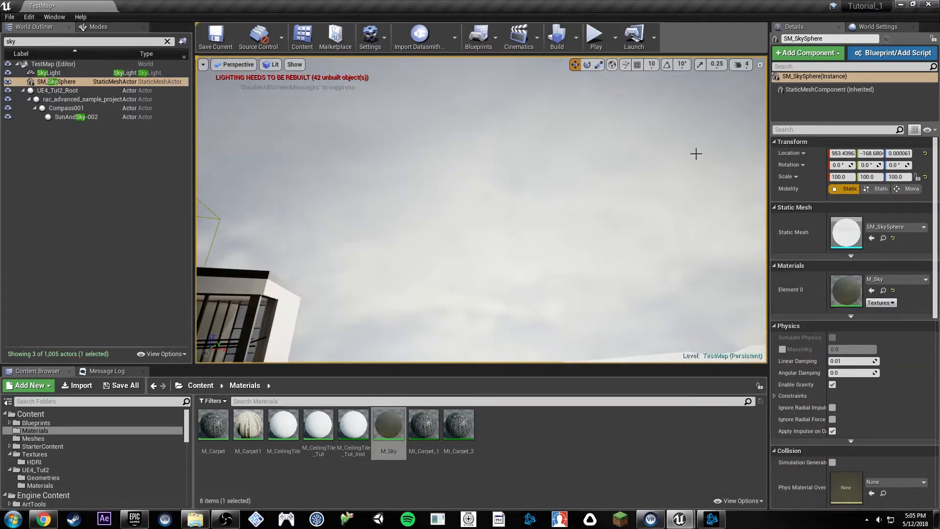
pyautogui.moveTo(695, 154); pyautogui.dragTo(604, 175, button='right')
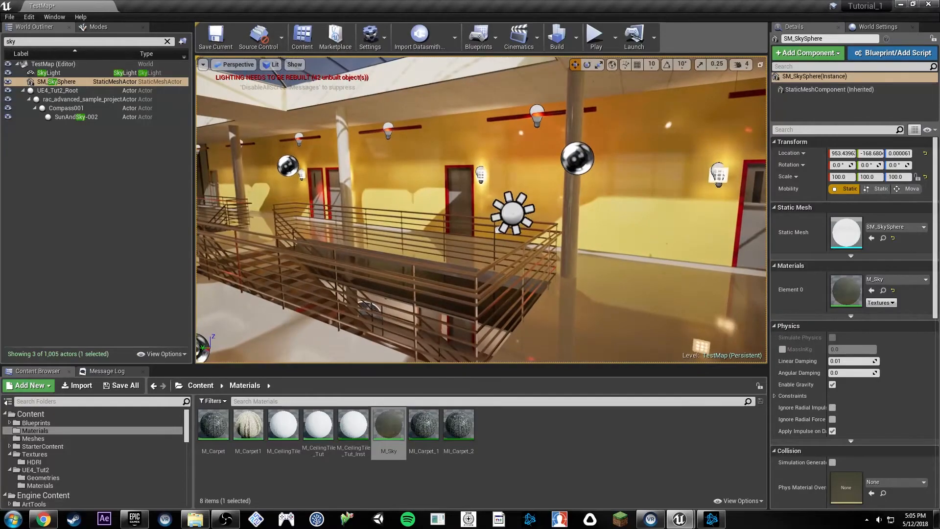
pyautogui.click(512, 213)
pyautogui.moveTo(512, 214); pyautogui.dragTo(558, 211, button='right')
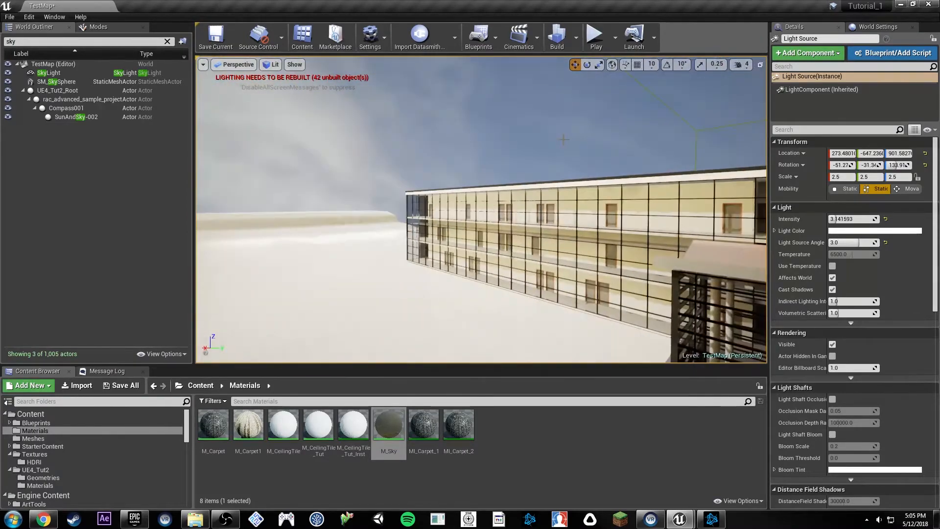
# - Open M_Sky from SM_SkySphere, enable Emissive (Dynamic Area Light), save the material and close its editor
pyautogui.click(60, 83)
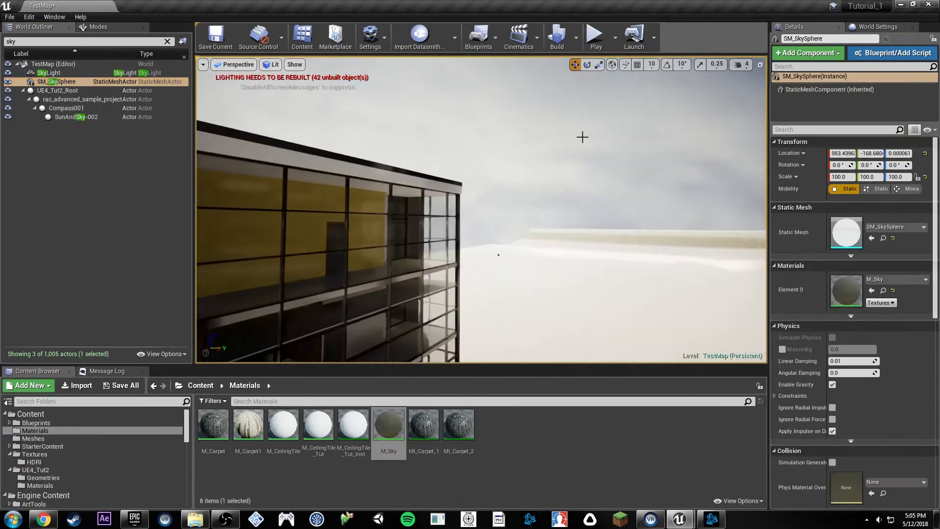
pyautogui.doubleClick(838, 295)
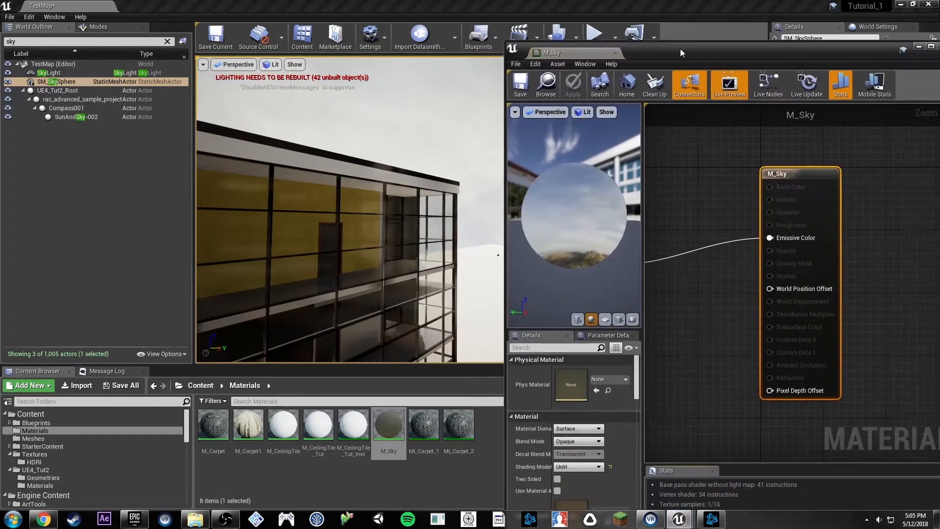
pyautogui.moveTo(680, 48); pyautogui.dragTo(647, 39)
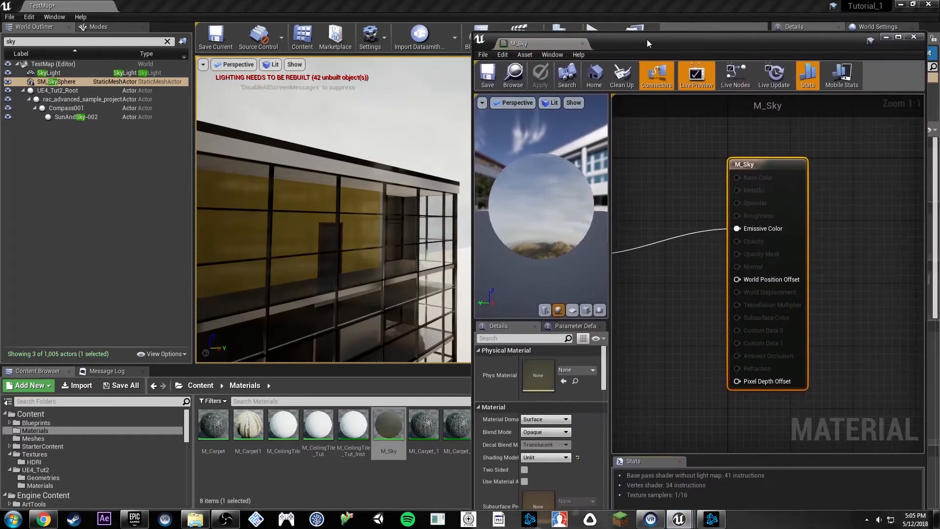
pyautogui.click(487, 338)
pyautogui.write('emis')
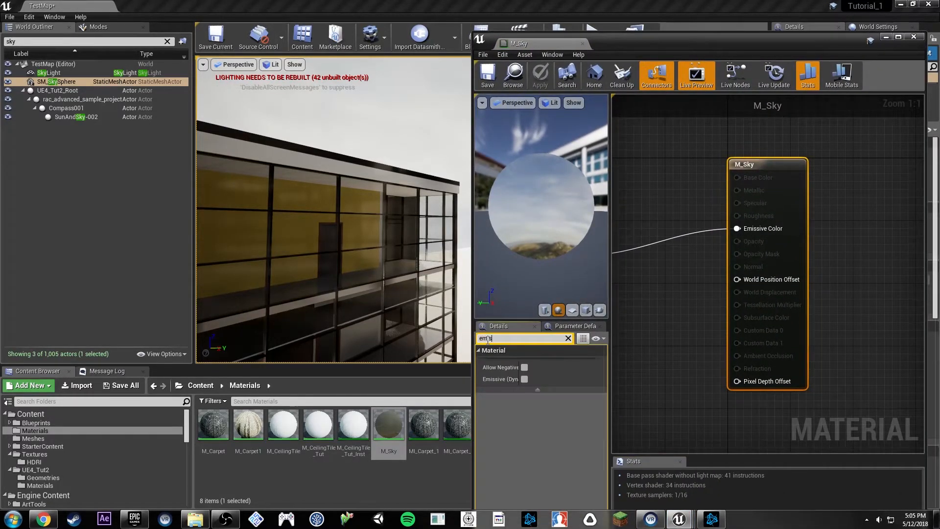
pyautogui.moveTo(518, 372); pyautogui.dragTo(566, 373)
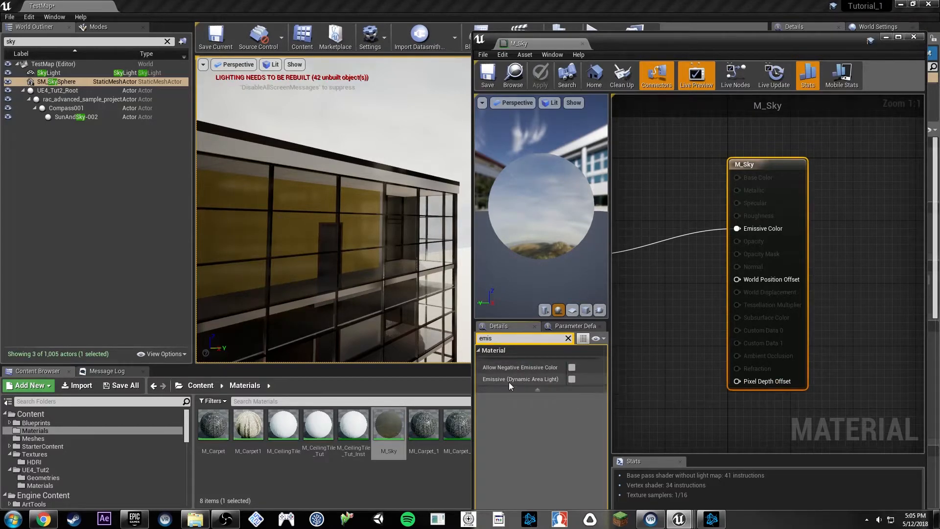
pyautogui.click(571, 379)
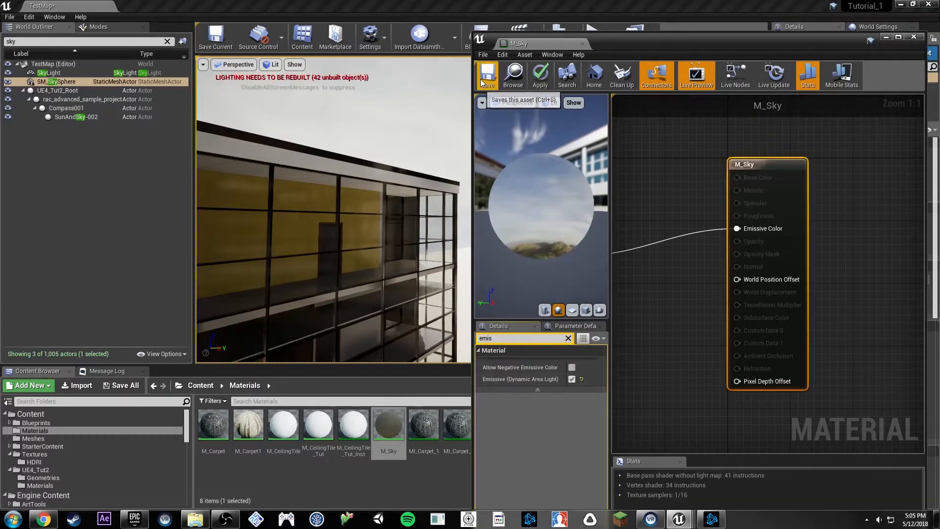
pyautogui.click(540, 76)
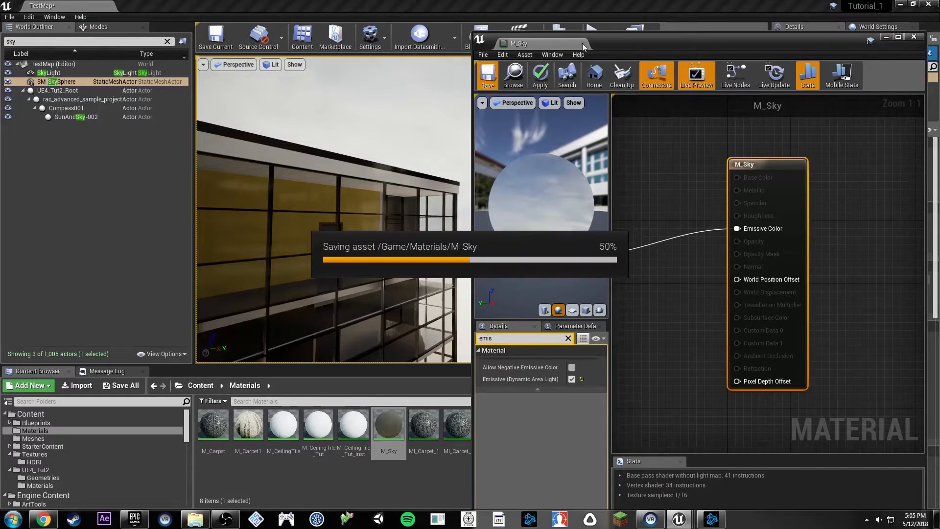
pyautogui.click(582, 43)
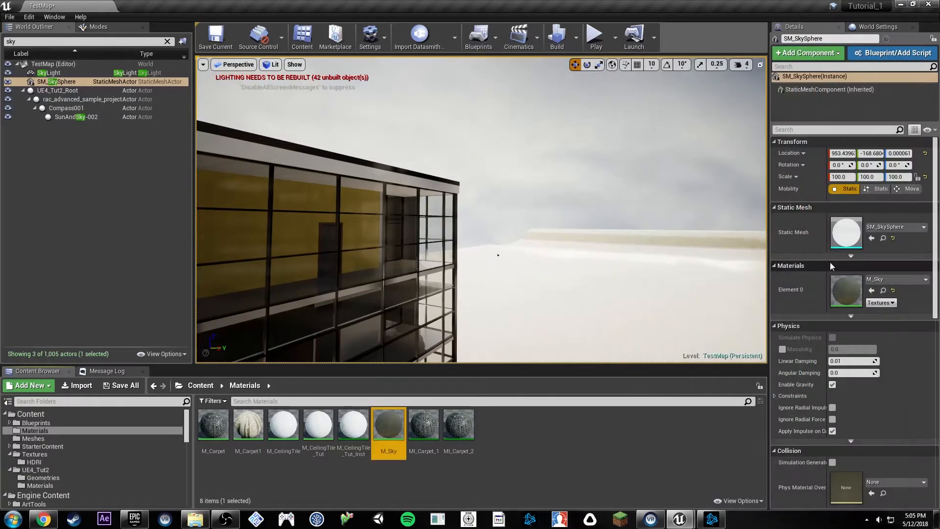
# - Enable Use Emissive for Static Lighting on SM_SkySphere and set its Emissive Boost to 5.0
pyautogui.click(828, 129)
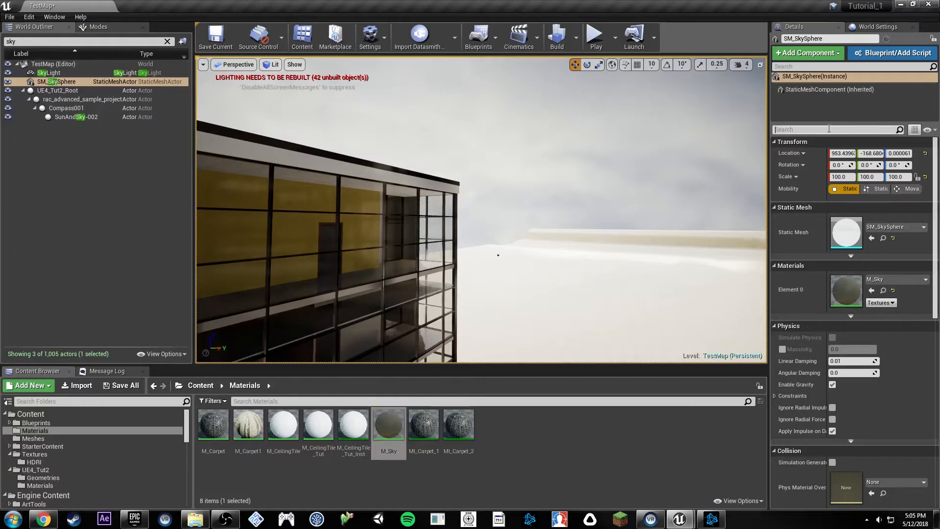
pyautogui.write('emis')
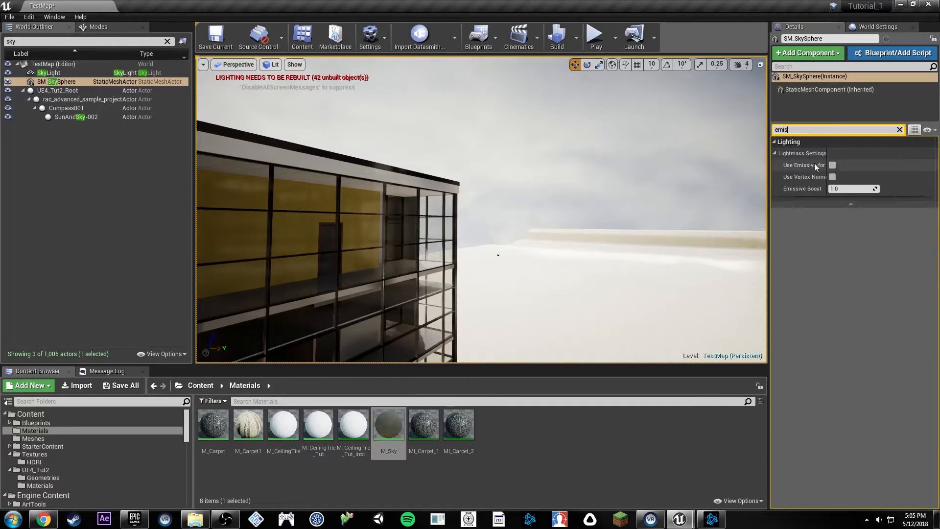
pyautogui.moveTo(827, 158); pyautogui.dragTo(865, 157)
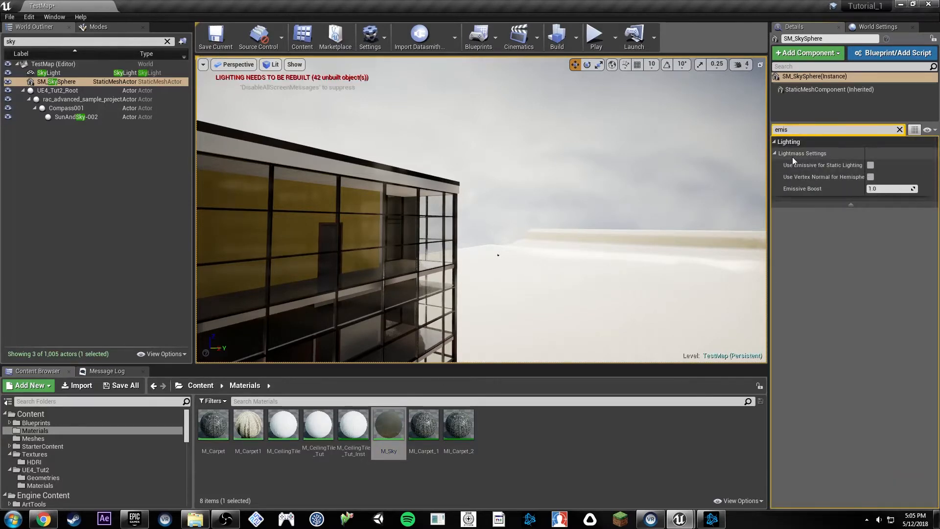
pyautogui.click(870, 165)
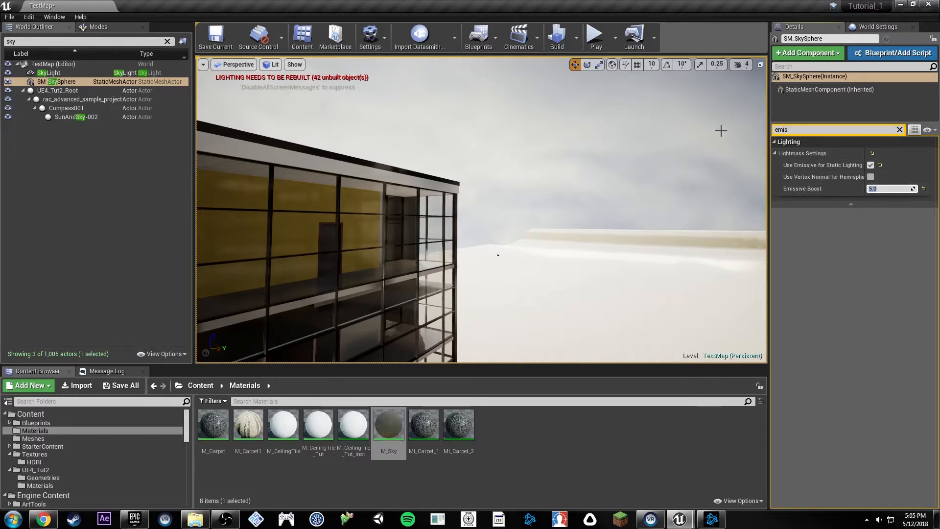
pyautogui.moveTo(532, 88); pyautogui.dragTo(524, 141, button='right')
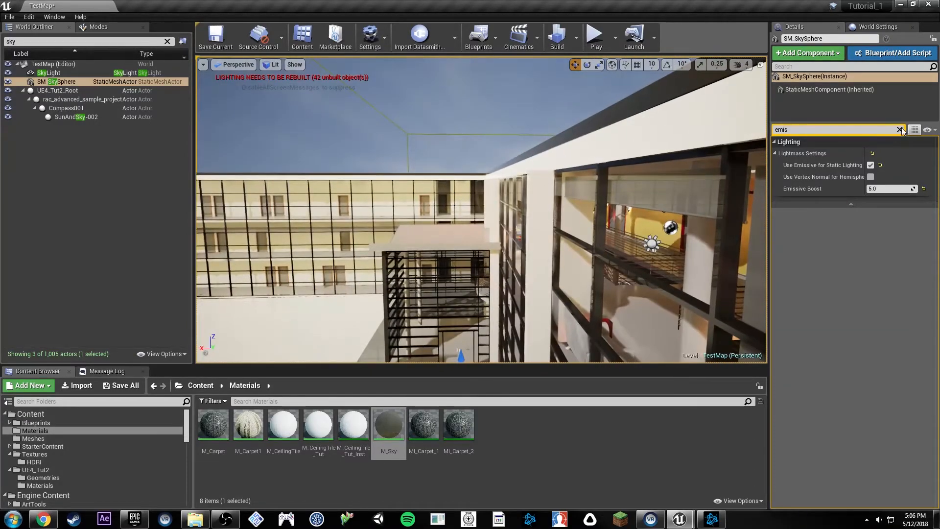
# - Clear the "emis" property filter and save the current level
pyautogui.click(899, 129)
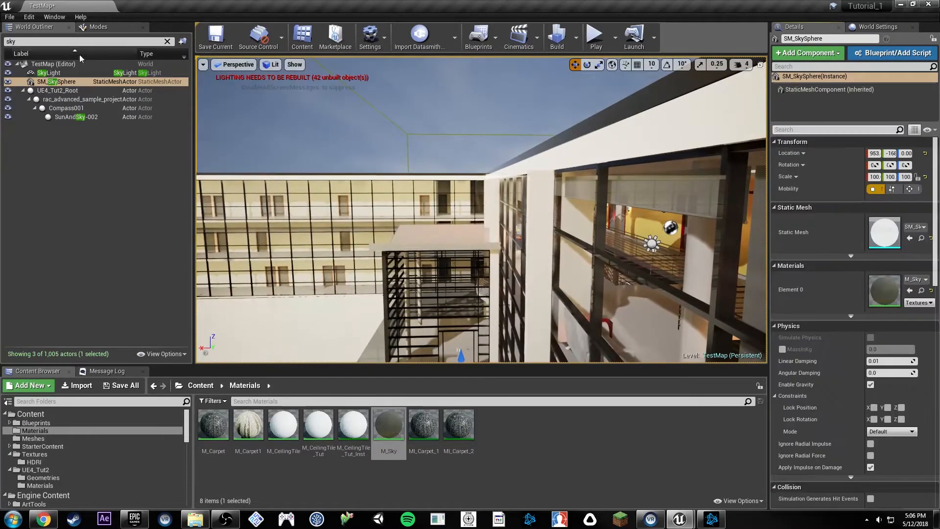
pyautogui.click(9, 19)
pyautogui.click(20, 101)
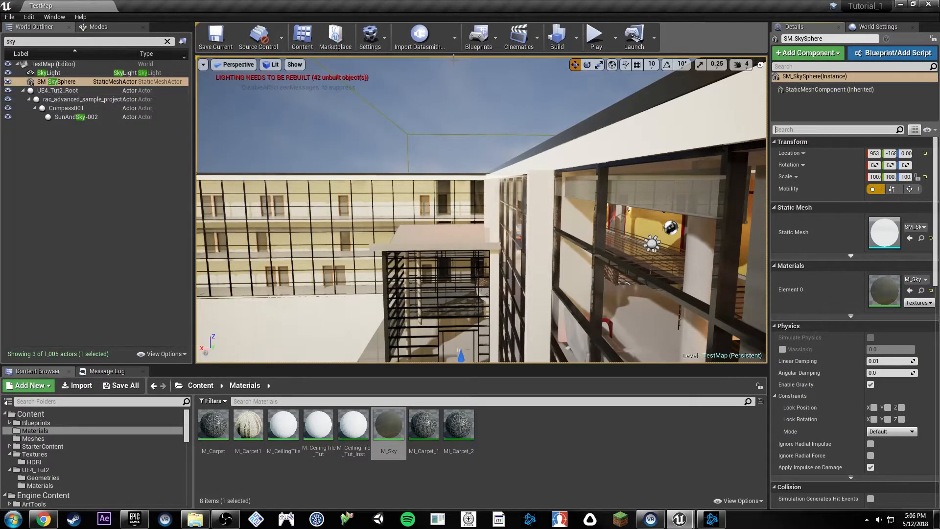
# - Move the view into the upper-floor lounge and set the camera speed to 2
pyautogui.press('w')
pyautogui.moveTo(481, 209); pyautogui.dragTo(549, 172, button='right')
pyautogui.click(741, 64)
pyautogui.click(747, 88)
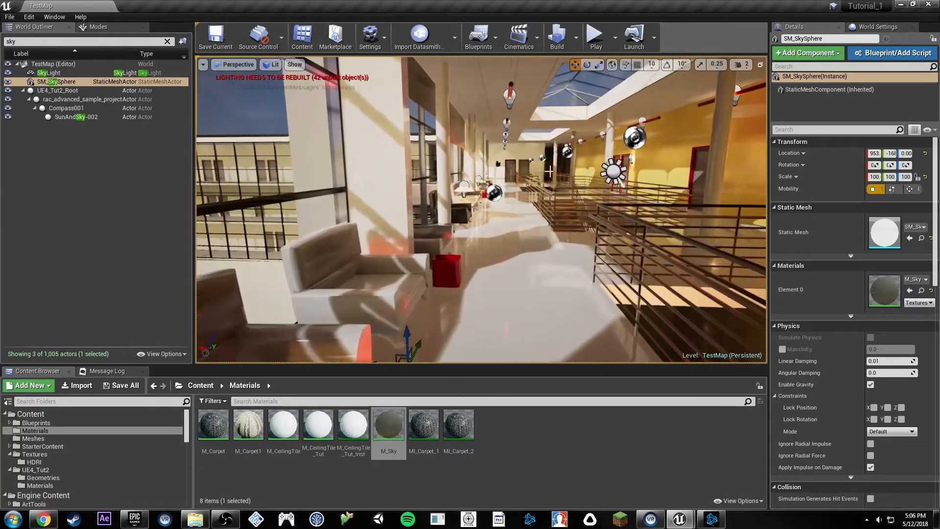
# - Select the carpet-textured Viper chair and reset its Element 0 material to the default leather
pyautogui.click(499, 252)
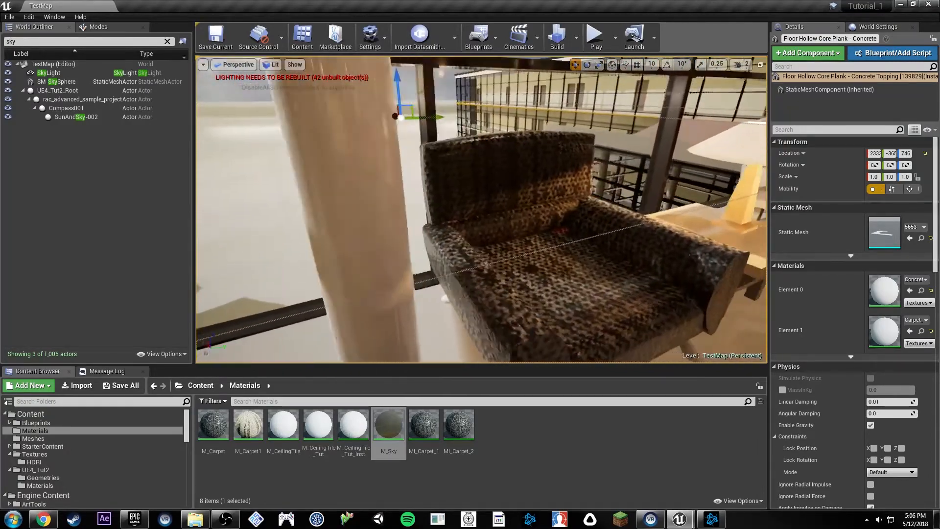
pyautogui.click(554, 235)
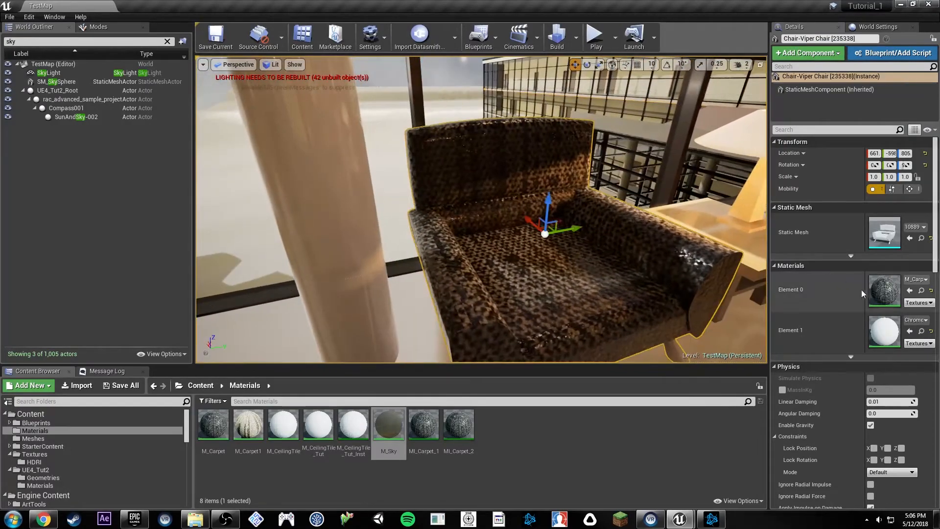
pyautogui.click(931, 291)
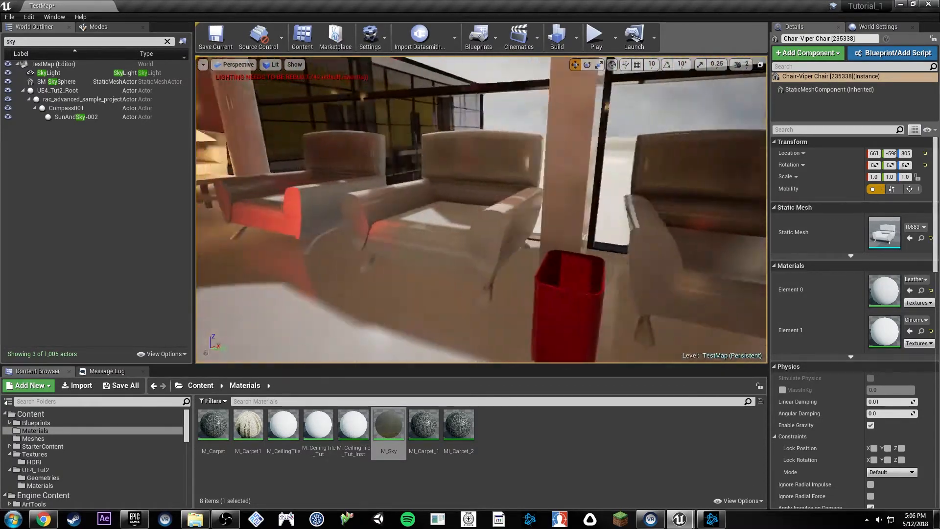
# - Switch the viewport to Lighting Only and examine the red light spill around the lounge and ceiling fixture
pyautogui.moveTo(481, 209); pyautogui.dragTo(392, 191, button='right')
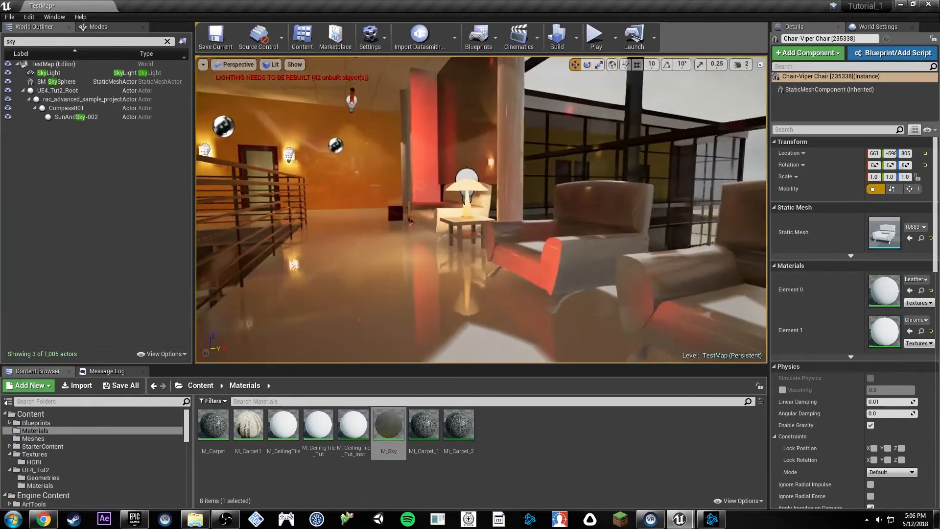
pyautogui.moveTo(580, 226); pyautogui.dragTo(494, 228, button='right')
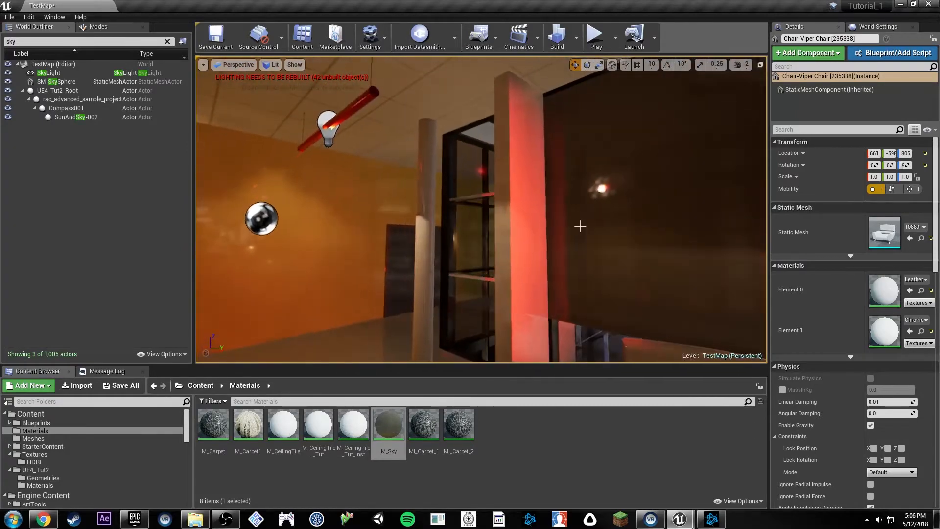
pyautogui.click(271, 65)
pyautogui.click(295, 128)
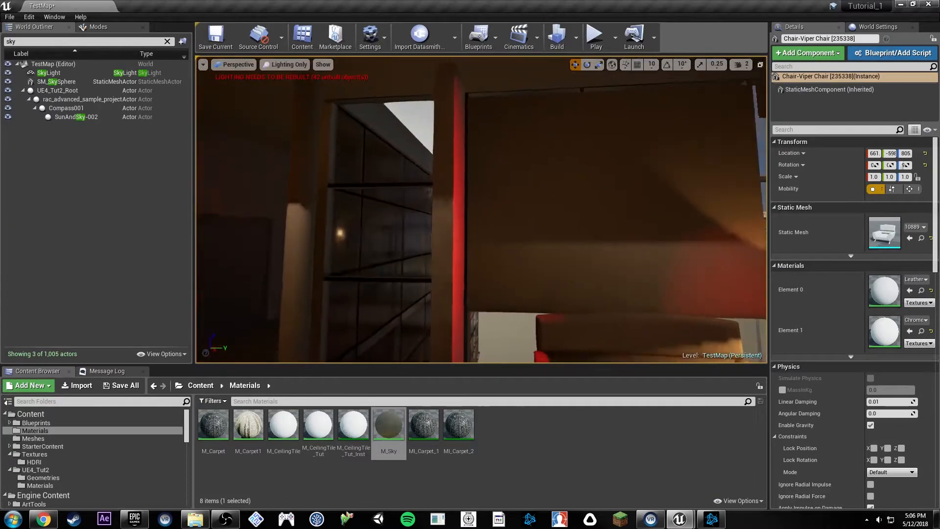
pyautogui.moveTo(516, 163); pyautogui.dragTo(637, 262, button='right')
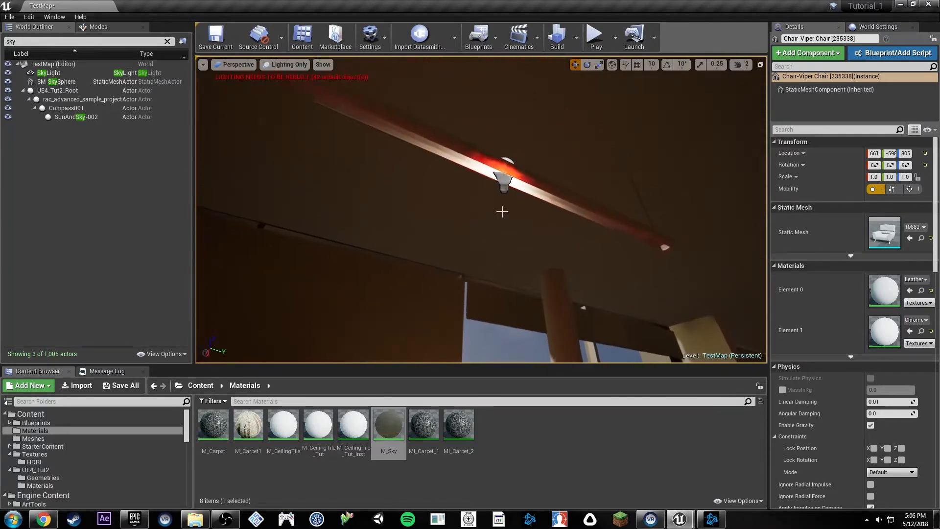
# - Select the ceiling fixture lights together and set their Source Radius to 3.0
pyautogui.click(502, 188)
pyautogui.moveTo(502, 188); pyautogui.dragTo(392, 245, button='right')
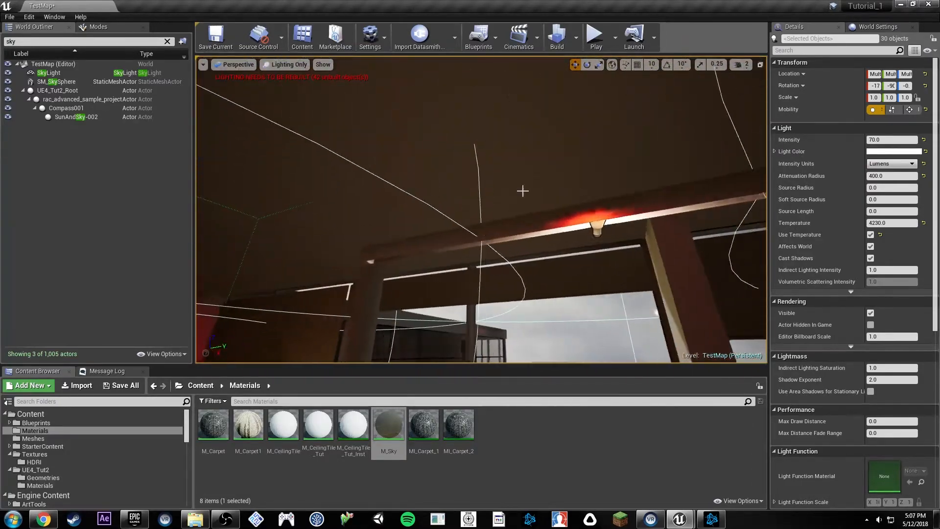
pyautogui.moveTo(489, 210); pyautogui.dragTo(720, 142, button='right')
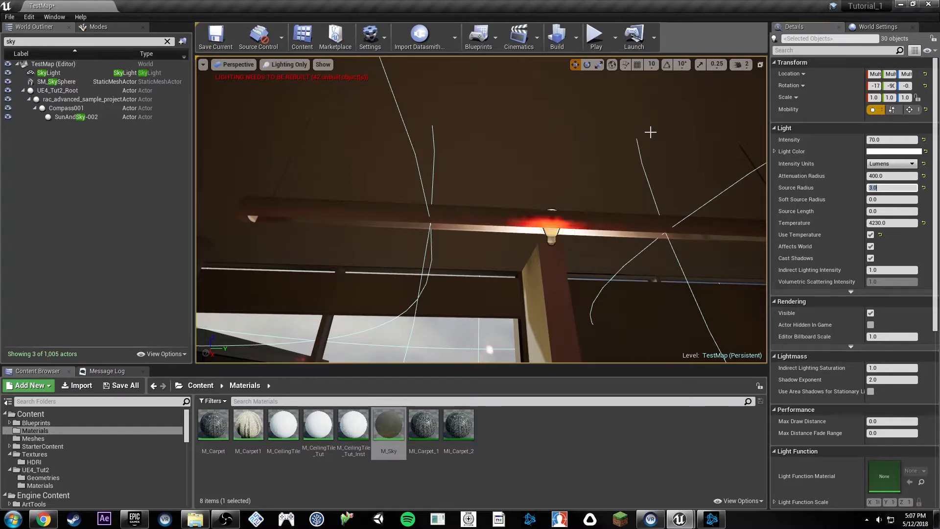
# - Set the Source Length of the selected ceiling fixture lights to 20.0
pyautogui.click(889, 199)
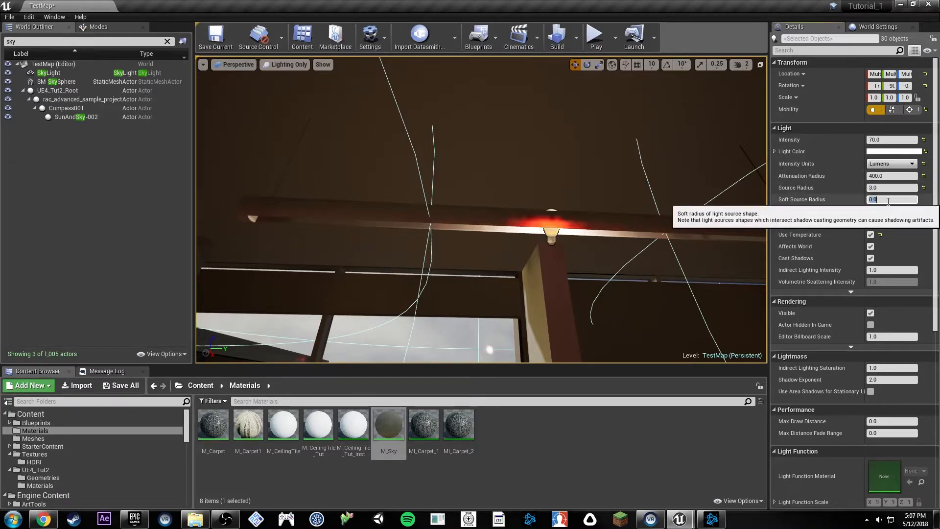
pyautogui.click(888, 211)
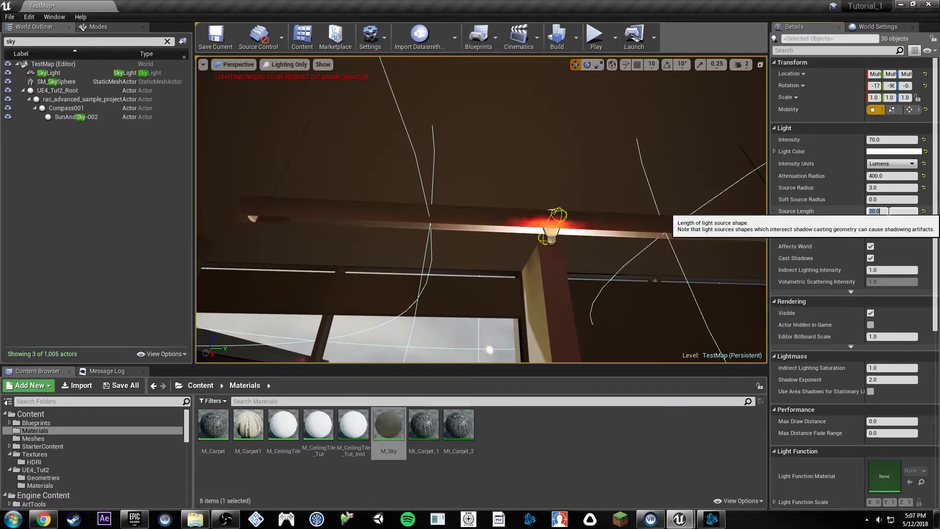
pyautogui.moveTo(631, 189); pyautogui.dragTo(601, 186, button='right')
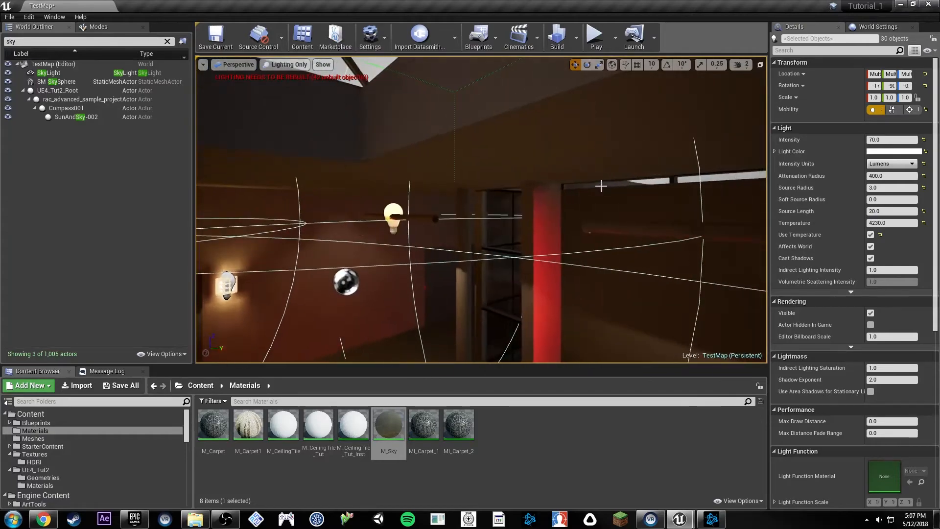
# - Delete the selected ceiling fixture lights except for the one at the lounge pendant fixture
pyautogui.moveTo(456, 187); pyautogui.dragTo(475, 217, button='right')
pyautogui.press('w')
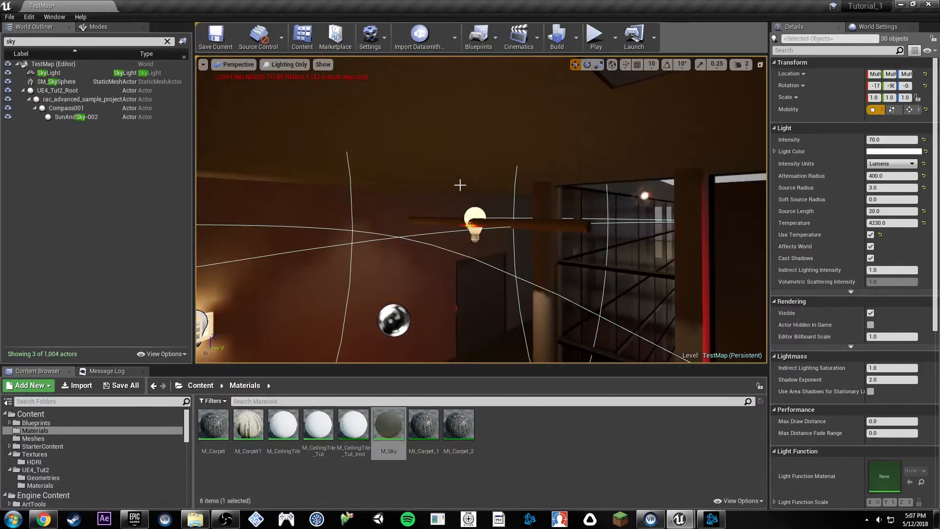
pyautogui.press('Delete')
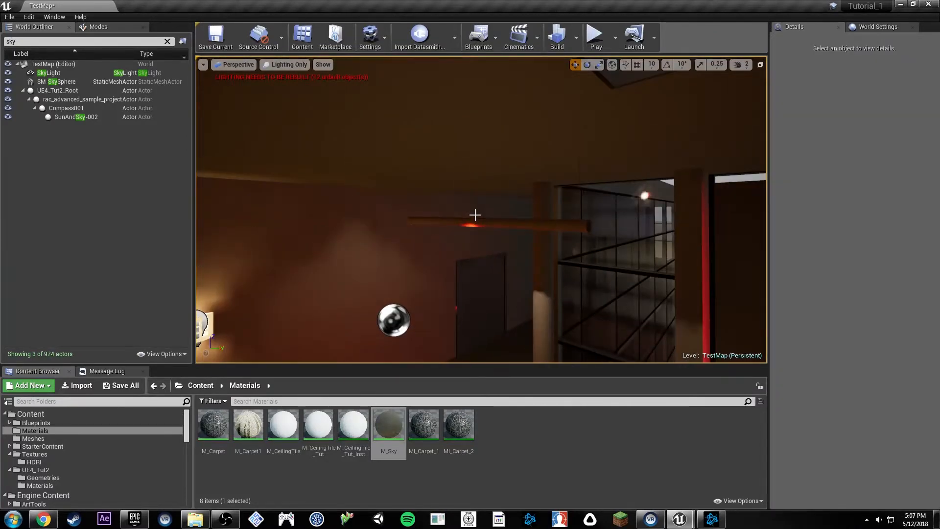
pyautogui.hotkey('ctrl', 'z')
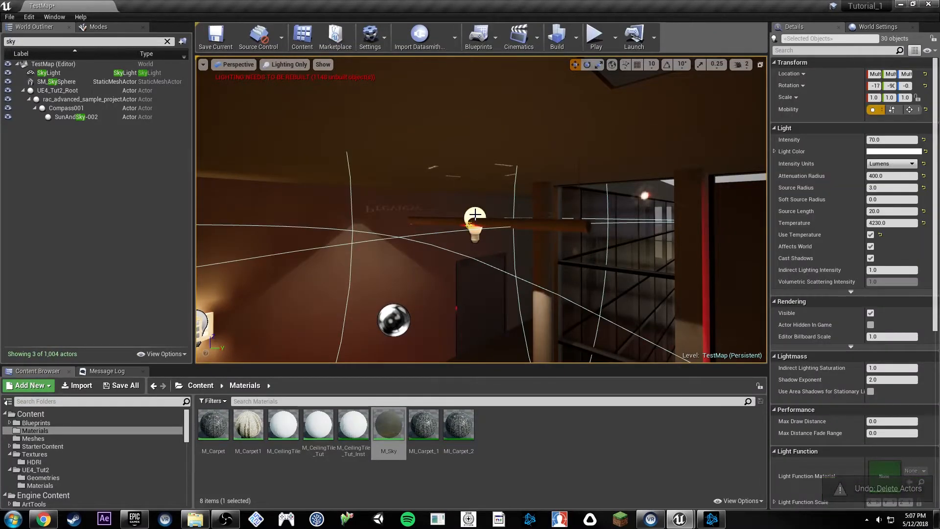
pyautogui.moveTo(474, 215); pyautogui.dragTo(453, 213, button='right')
pyautogui.press('Delete')
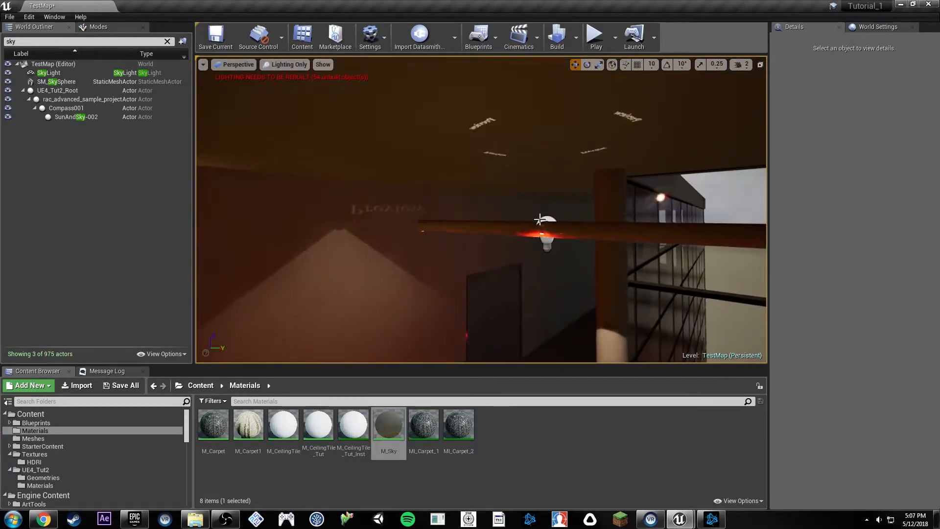
# - Select the remaining pendant light and rotate it so its source lies along the linear fixture
pyautogui.click(539, 219)
pyautogui.moveTo(560, 193); pyautogui.dragTo(541, 178, button='right')
pyautogui.click(667, 66)
pyautogui.press('w')
pyautogui.press('e')
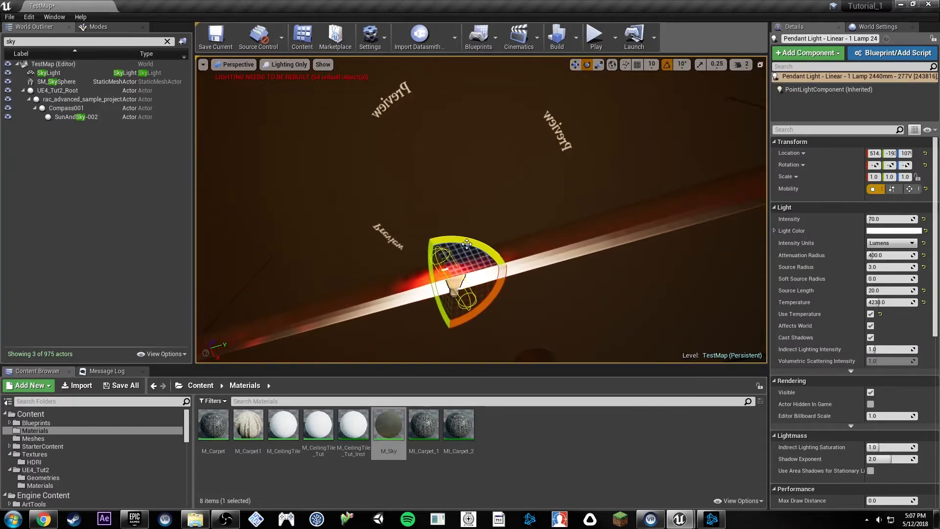
pyautogui.moveTo(467, 243); pyautogui.dragTo(466, 294)
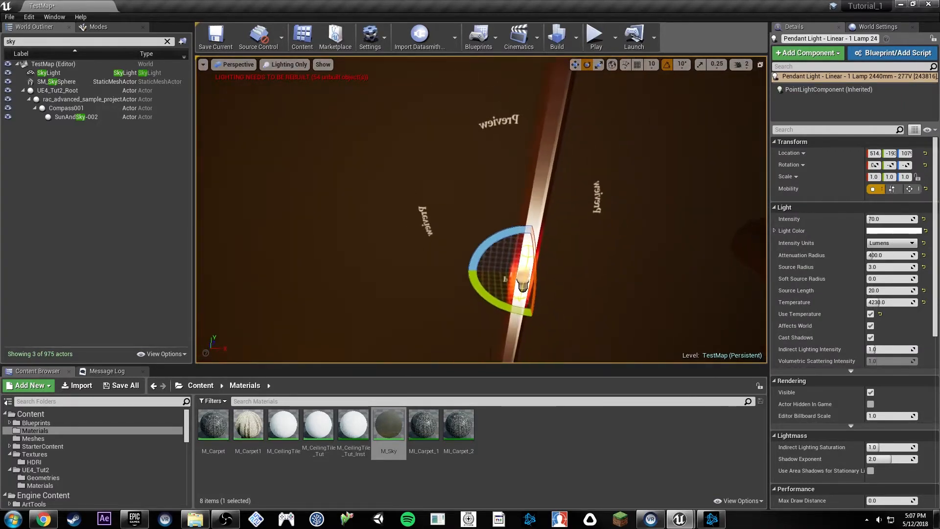
# - Position the pendant light at the underside of its fixture and set its Source Radius to 2.0
pyautogui.moveTo(480, 245); pyautogui.dragTo(401, 260, button='right')
pyautogui.press('r')
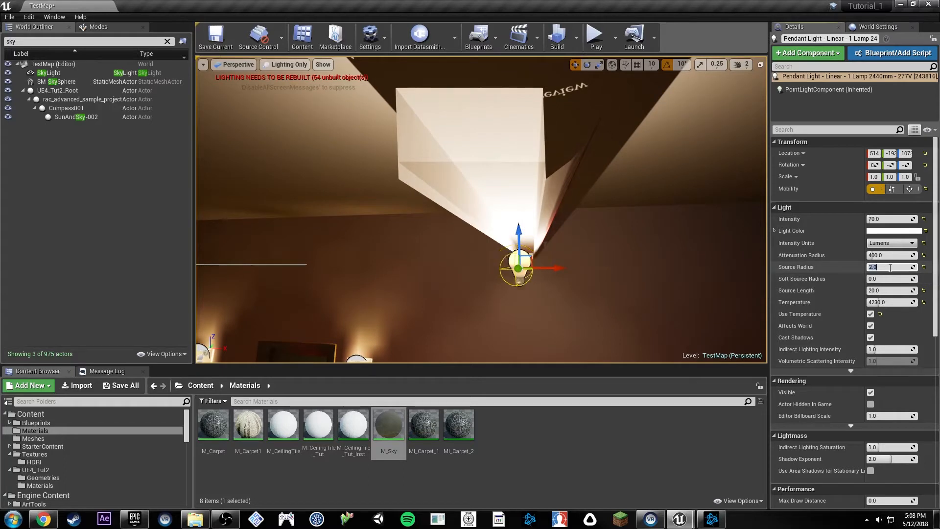
pyautogui.moveTo(585, 239); pyautogui.dragTo(511, 222, button='right')
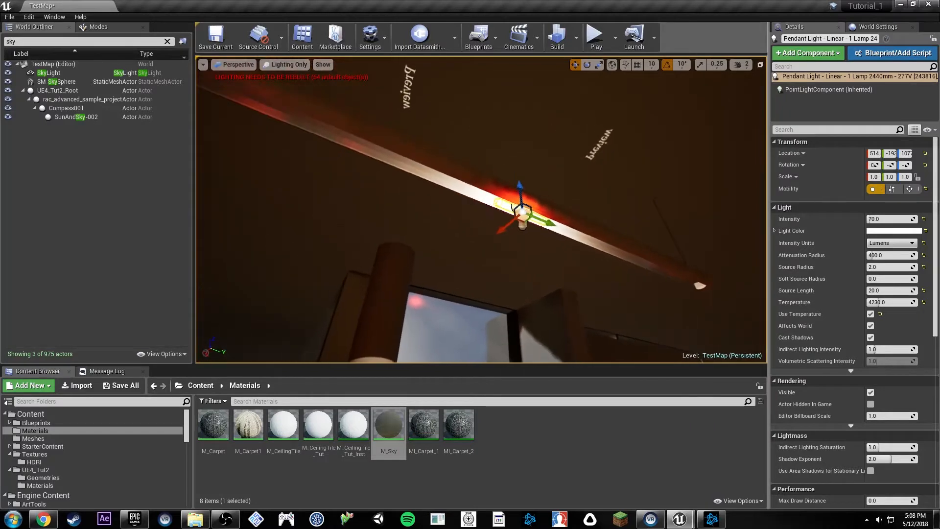
# - Tune the pendant light's Source Length through trial values of 100, 120 and 250, settling on 220.0 to fit the fixture
pyautogui.click(883, 290)
pyautogui.write('5')
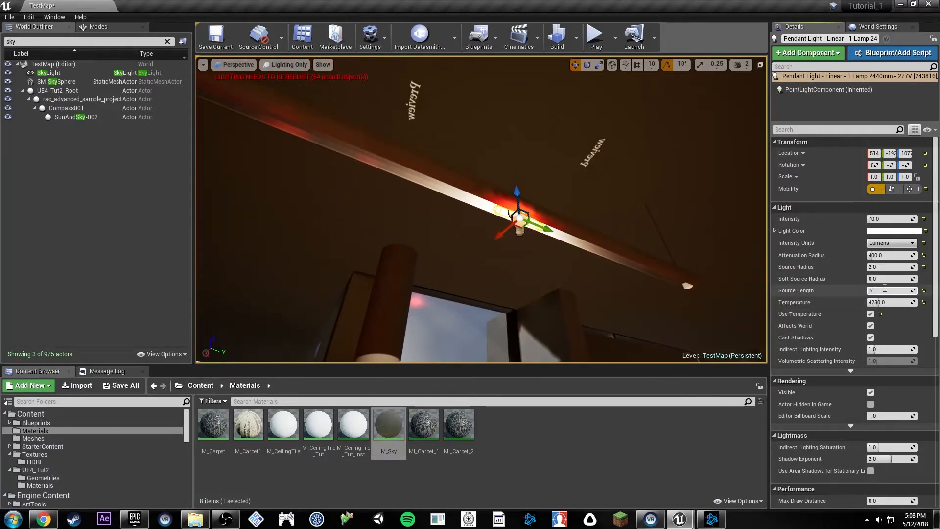
pyautogui.write('0')
pyautogui.press('Return')
pyautogui.press('Return')
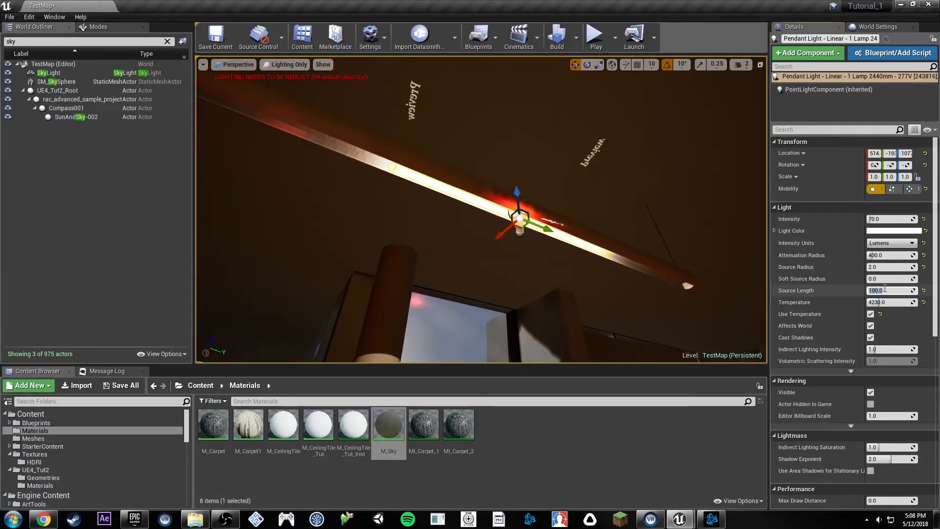
pyautogui.write('120')
pyautogui.press('Return')
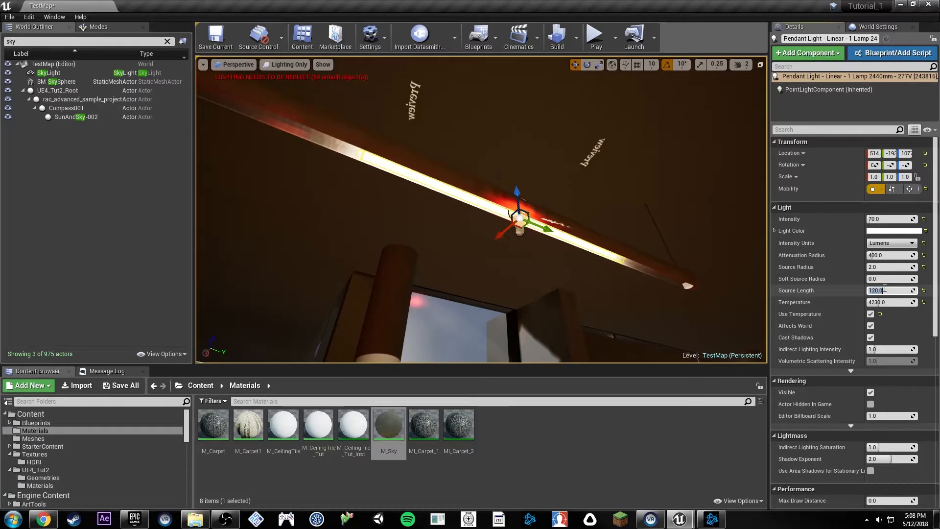
pyautogui.write('300')
pyautogui.press('Return')
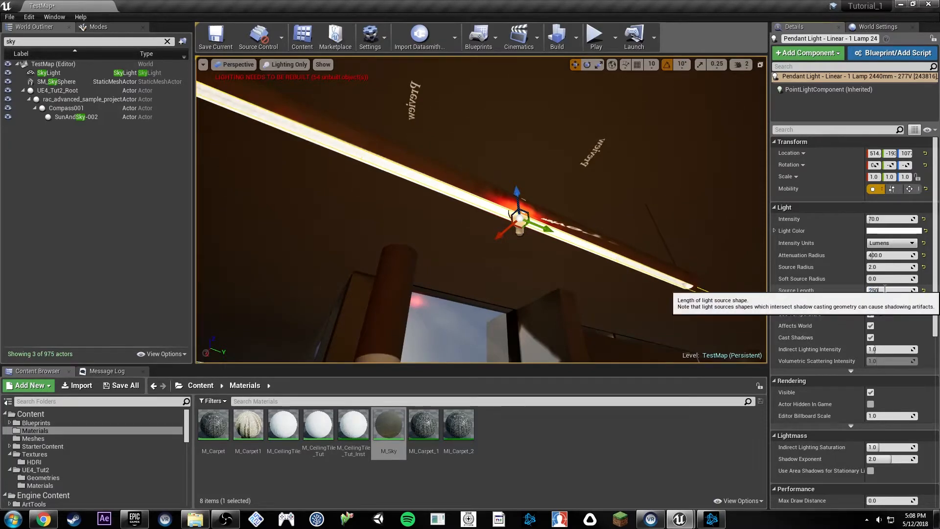
pyautogui.moveTo(656, 274); pyautogui.dragTo(604, 264, button='right')
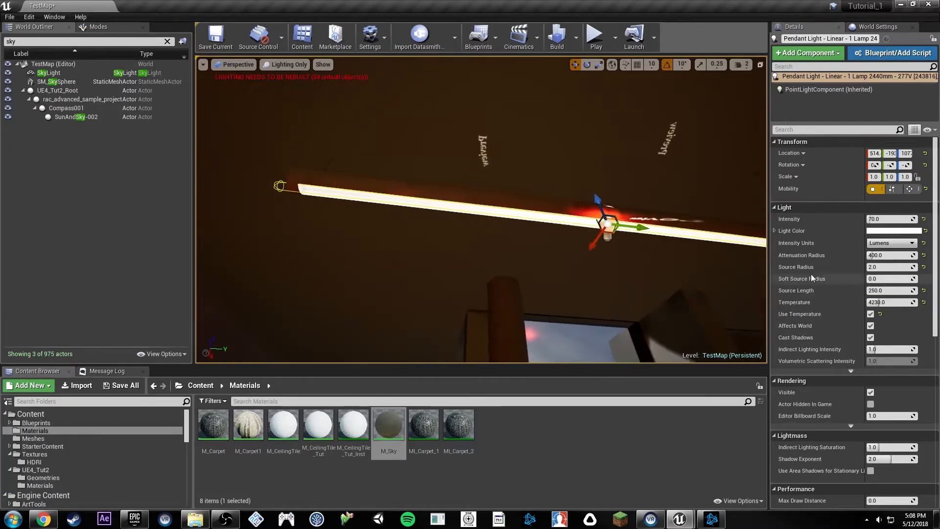
pyautogui.press('Return')
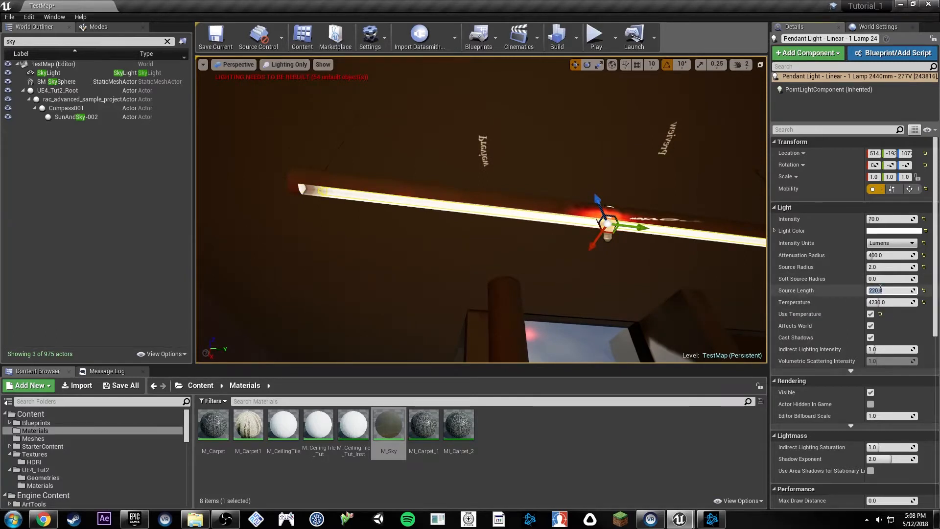
# - Set the pendant light's Soft Source Radius to 2.0 and inspect the glow along the fixture
pyautogui.moveTo(698, 269); pyautogui.dragTo(698, 268, button='right')
pyautogui.moveTo(502, 229); pyautogui.dragTo(502, 228, button='right')
pyautogui.click(887, 281)
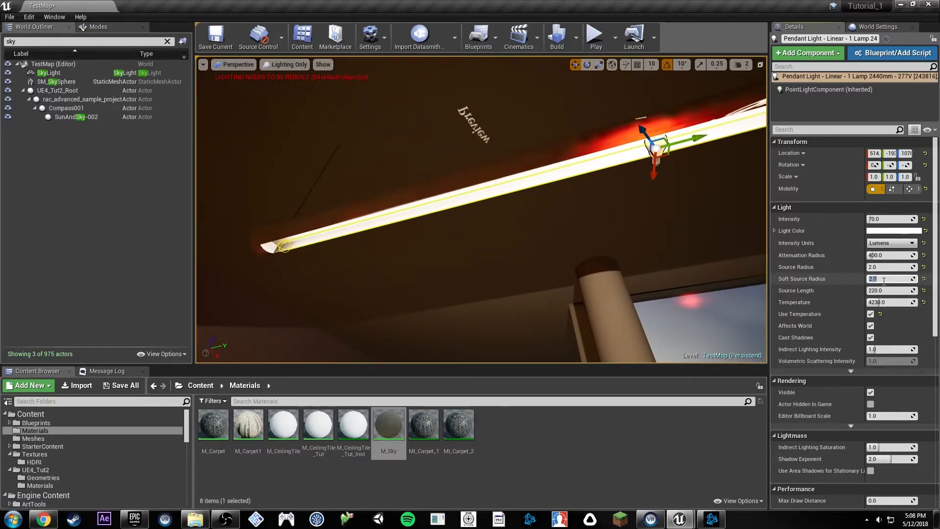
pyautogui.moveTo(594, 168); pyautogui.dragTo(615, 190, button='right')
pyautogui.moveTo(410, 324); pyautogui.dragTo(410, 324, button='right')
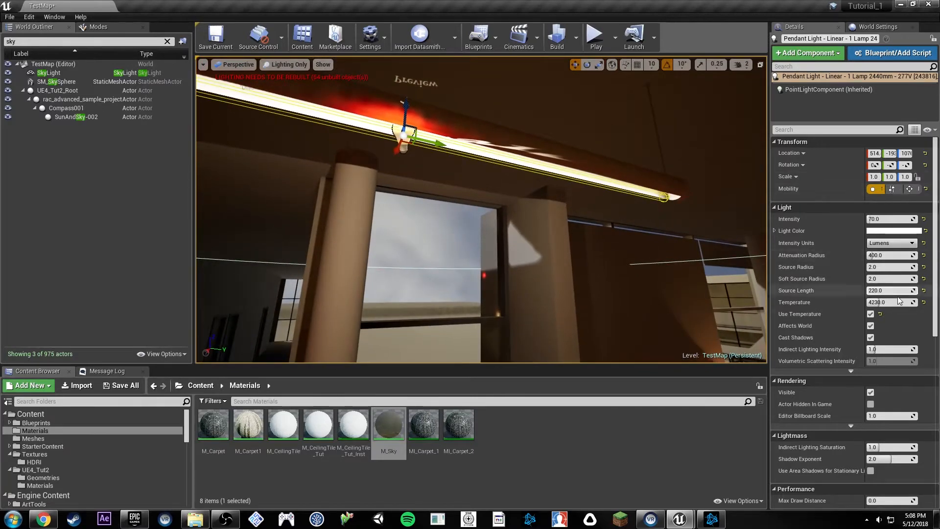
# - Adjust the pendant light's Temperature to about 6997 and check its effect along the walkway
pyautogui.moveTo(888, 302); pyautogui.dragTo(901, 302)
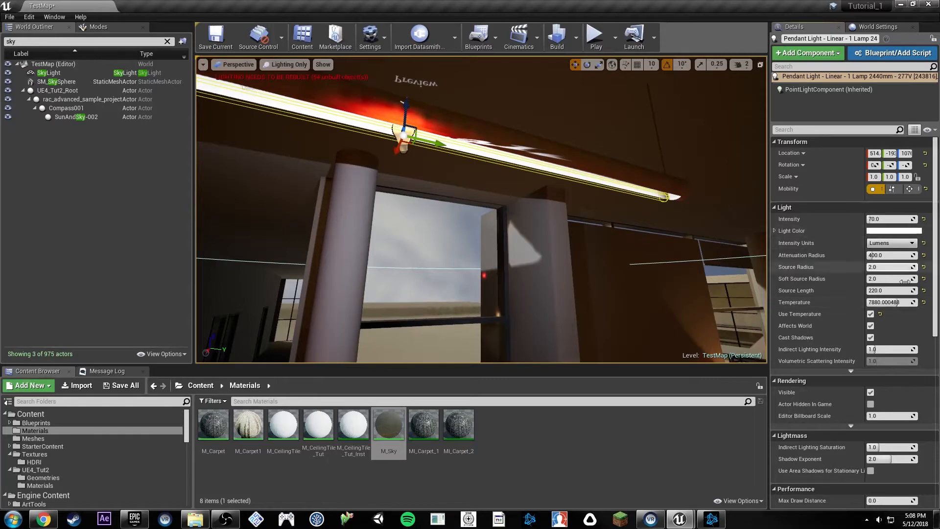
pyautogui.moveTo(895, 302); pyautogui.dragTo(885, 302)
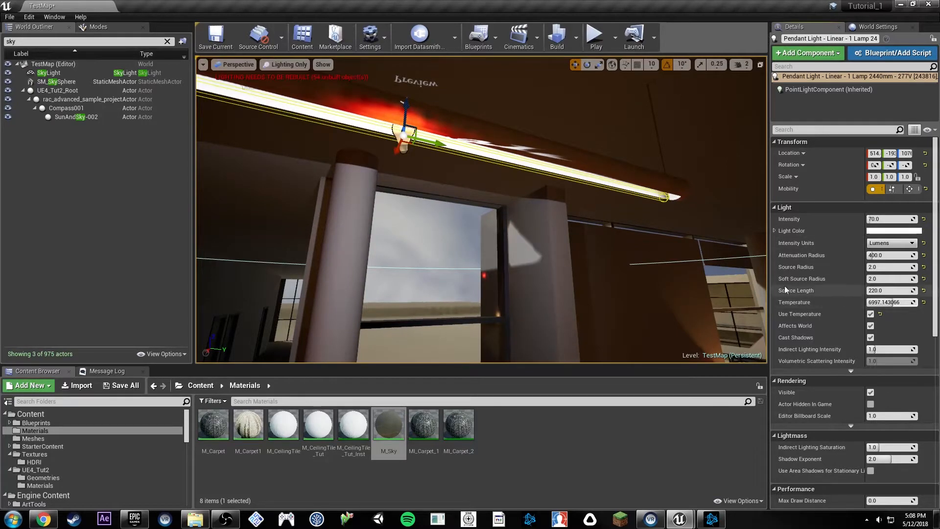
pyautogui.moveTo(544, 199); pyautogui.dragTo(636, 265, button='right')
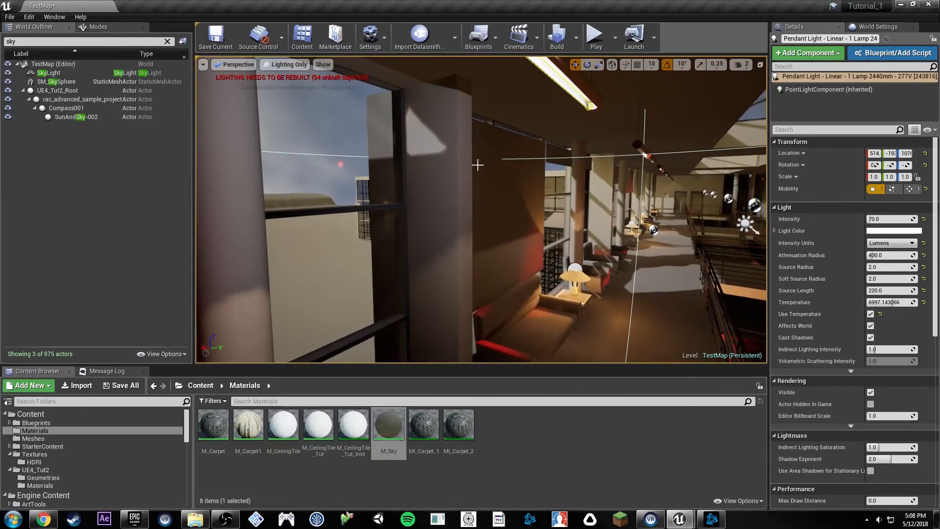
pyautogui.moveTo(473, 158); pyautogui.dragTo(485, 125, button='right')
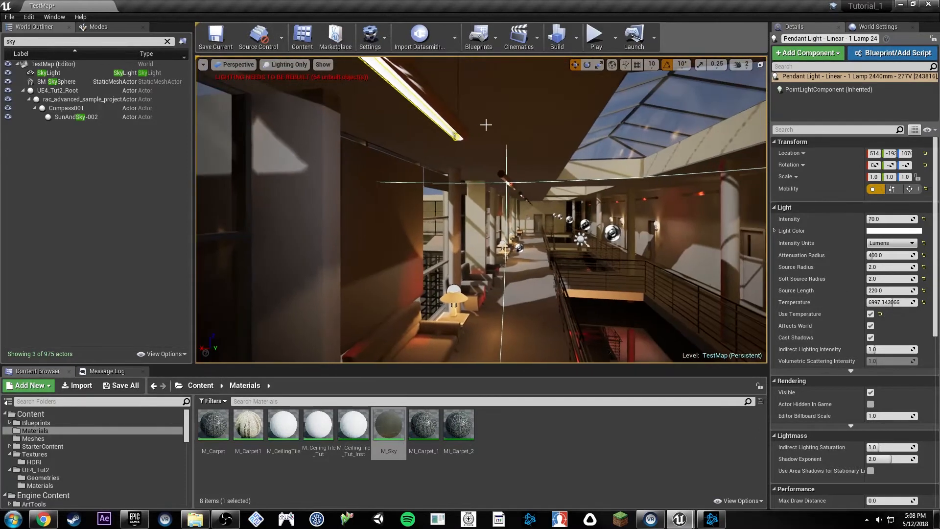
# - Duplicate the tuned pendant light along its Y axis and align the copy with the next linear fixture
pyautogui.moveTo(467, 168); pyautogui.dragTo(345, 125, button='right')
pyautogui.moveTo(513, 160)
pyautogui.mouseDown(button='right')
pyautogui.moveTo(470, 140)
pyautogui.moveTo(512, 159)
pyautogui.mouseUp(button='right')
pyautogui.moveTo(652, 213)
pyautogui.mouseDown(button='right')
pyautogui.moveTo(663, 210)
pyautogui.moveTo(652, 214)
pyautogui.mouseUp(button='right')
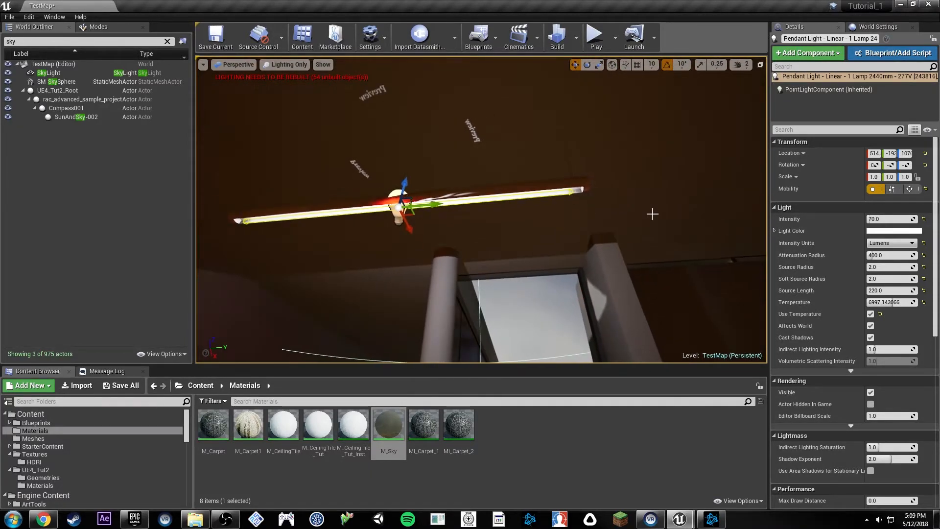
pyautogui.moveTo(739, 220); pyautogui.dragTo(760, 214, button='right')
pyautogui.moveTo(506, 208); pyautogui.dragTo(502, 208, button='right')
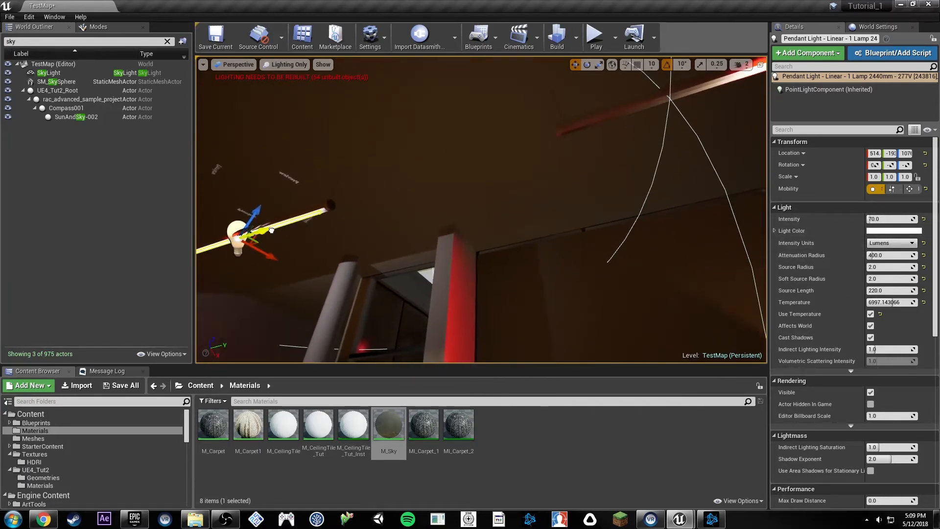
pyautogui.keyDown('alt'); pyautogui.moveTo(271, 231); pyautogui.dragTo(744, 74); pyautogui.keyUp('alt')
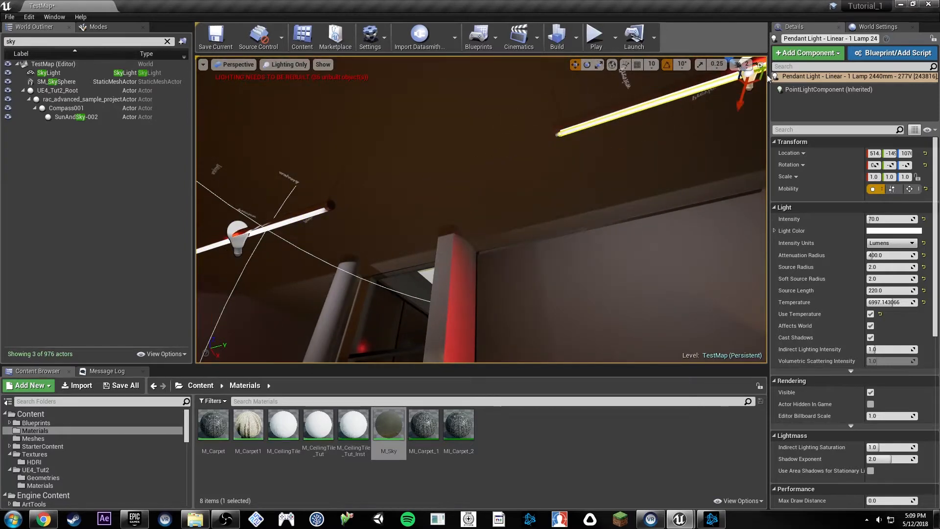
pyautogui.moveTo(565, 125); pyautogui.dragTo(624, 118, button='right')
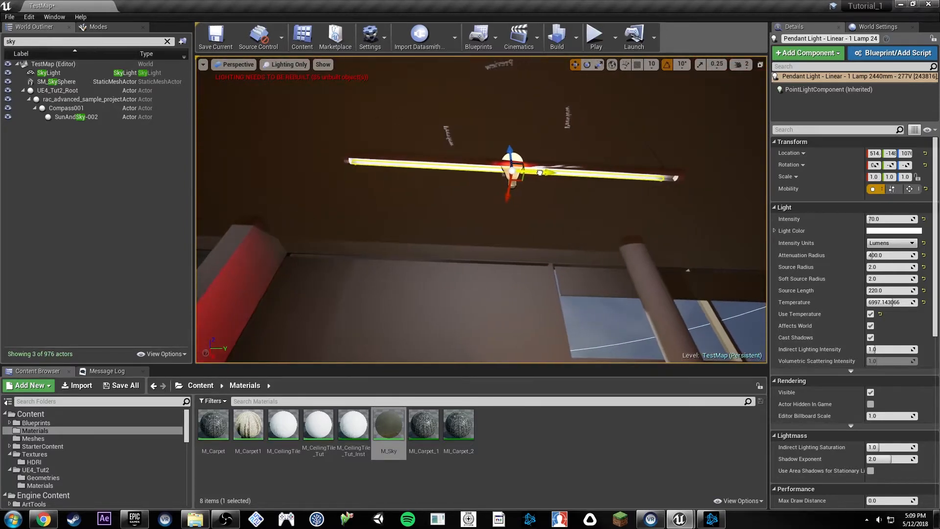
# - Select both tuned pendant lights together and duplicate the pair along Y onto the next two linear fixtures
pyautogui.moveTo(534, 171); pyautogui.dragTo(470, 204, button='right')
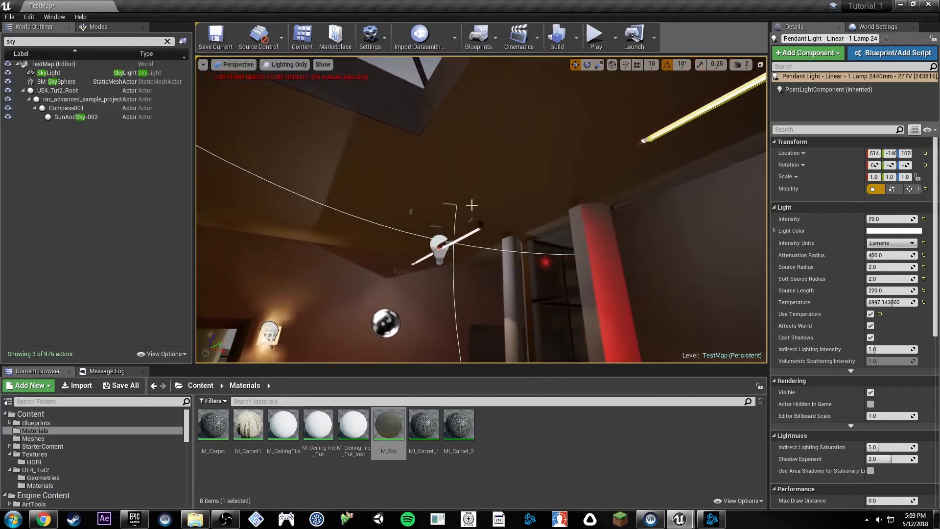
pyautogui.keyDown('ctrl'); pyautogui.click(438, 248); pyautogui.keyUp('ctrl')
pyautogui.moveTo(440, 248); pyautogui.dragTo(494, 245, button='right')
pyautogui.moveTo(343, 224); pyautogui.dragTo(352, 230, button='right')
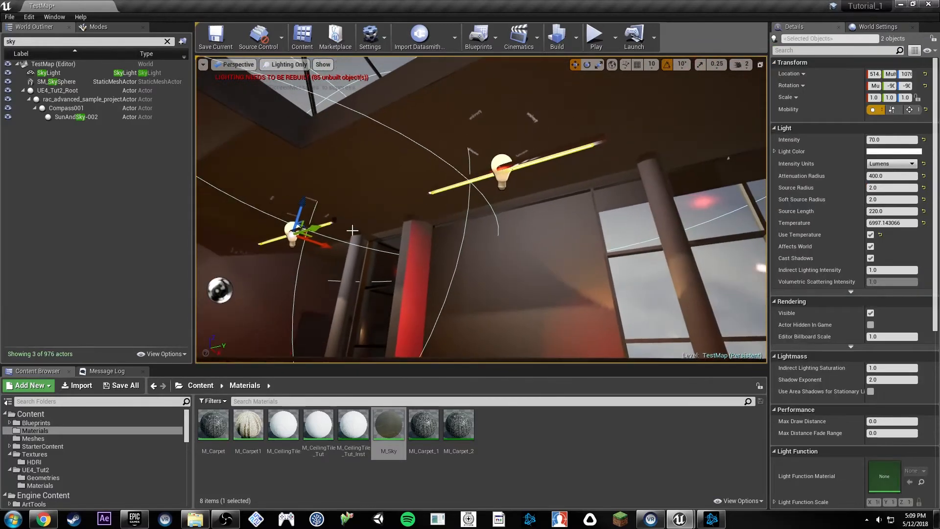
pyautogui.keyDown('alt'); pyautogui.moveTo(316, 229); pyautogui.dragTo(622, 135); pyautogui.keyUp('alt')
pyautogui.moveTo(621, 135); pyautogui.dragTo(522, 170, button='right')
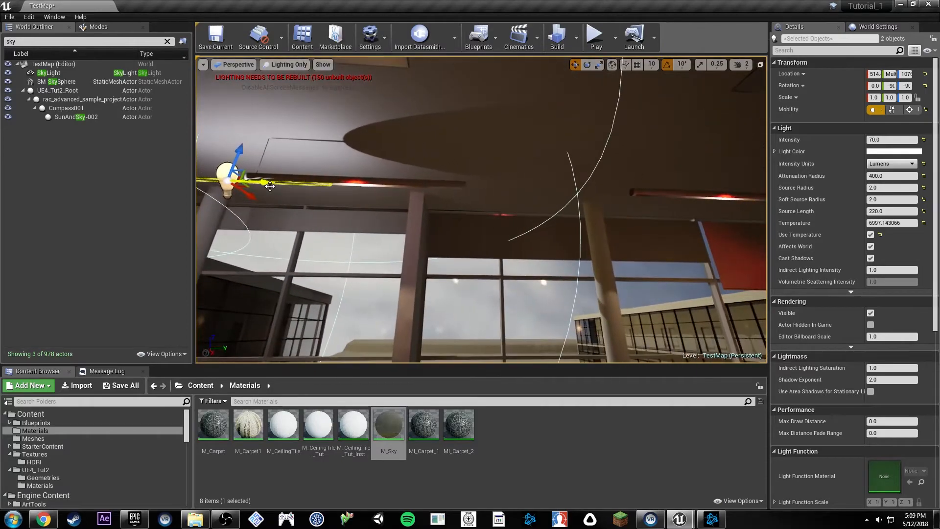
pyautogui.moveTo(266, 185); pyautogui.dragTo(727, 169)
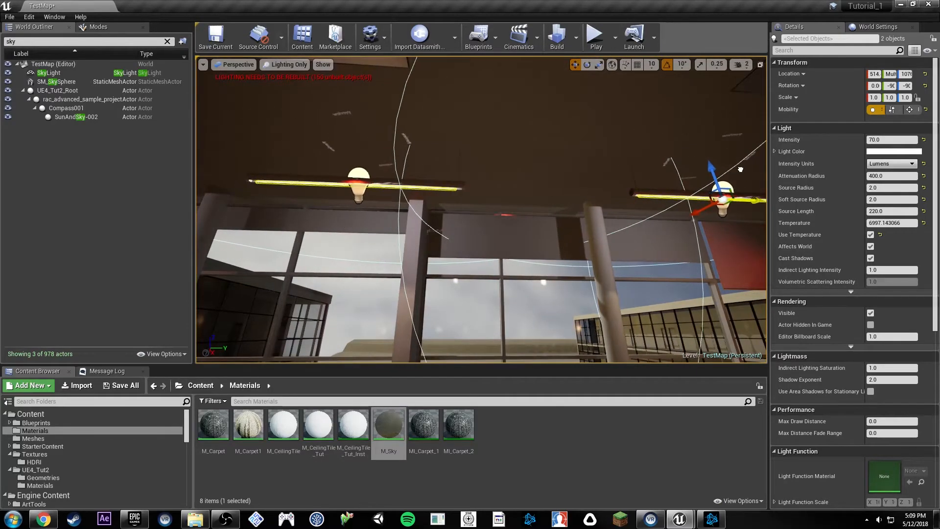
# - Select all four tuned pendant lights and duplicate them along Y onto the following four linear fixtures
pyautogui.moveTo(424, 205); pyautogui.dragTo(553, 205, button='right')
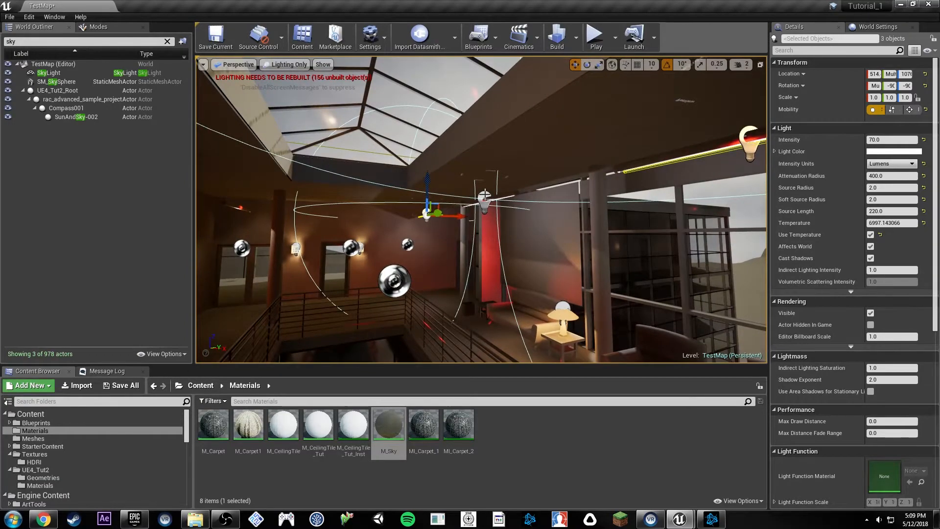
pyautogui.moveTo(485, 193); pyautogui.dragTo(456, 207, button='right')
pyautogui.keyDown('alt'); pyautogui.moveTo(698, 167); pyautogui.dragTo(480, 172); pyautogui.keyUp('alt')
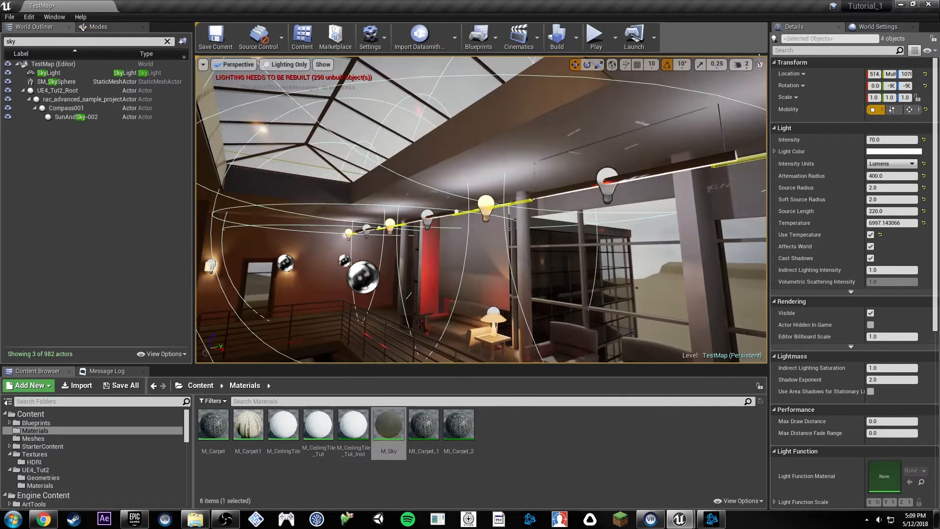
pyautogui.moveTo(480, 173); pyautogui.dragTo(636, 175, button='right')
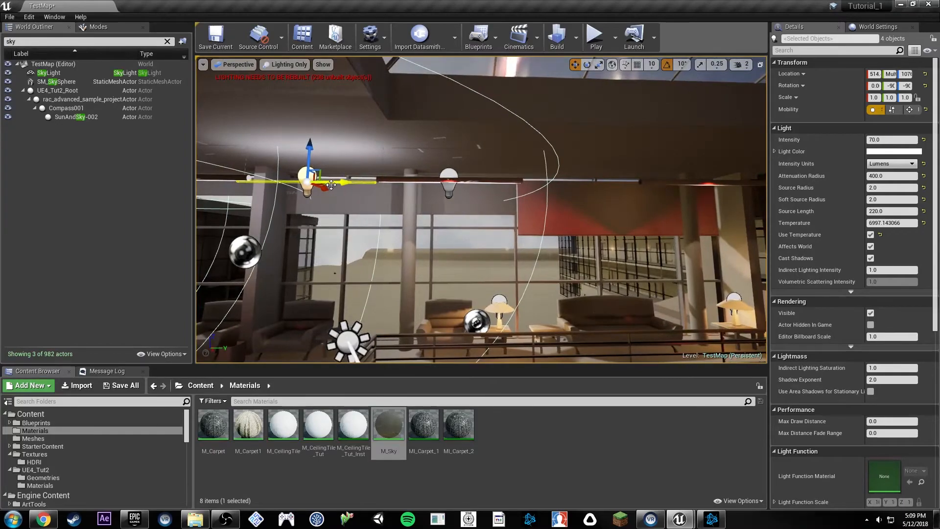
pyautogui.moveTo(439, 142); pyautogui.dragTo(575, 135, button='right')
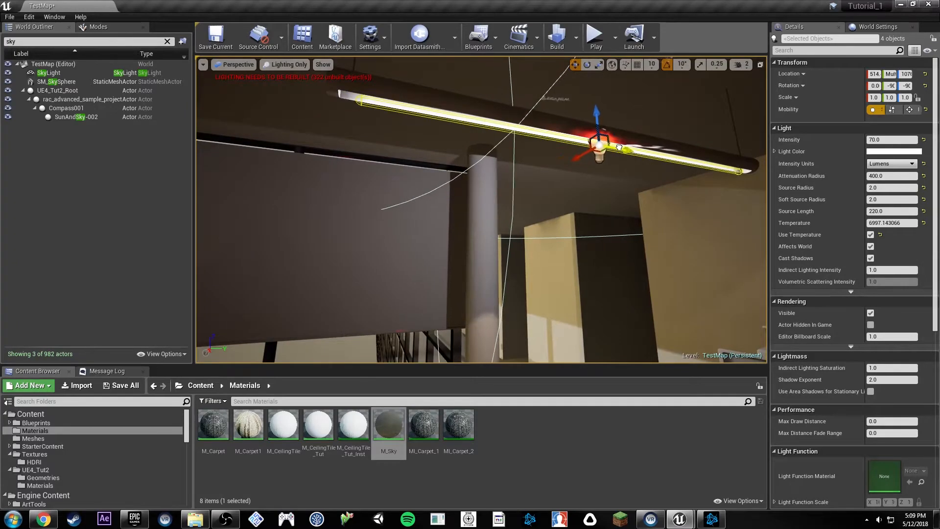
# - Select all eight tuned pendant lights and duplicate them across the atrium onto the opposite row of linear fixtures
pyautogui.moveTo(615, 148); pyautogui.dragTo(758, 172, button='right')
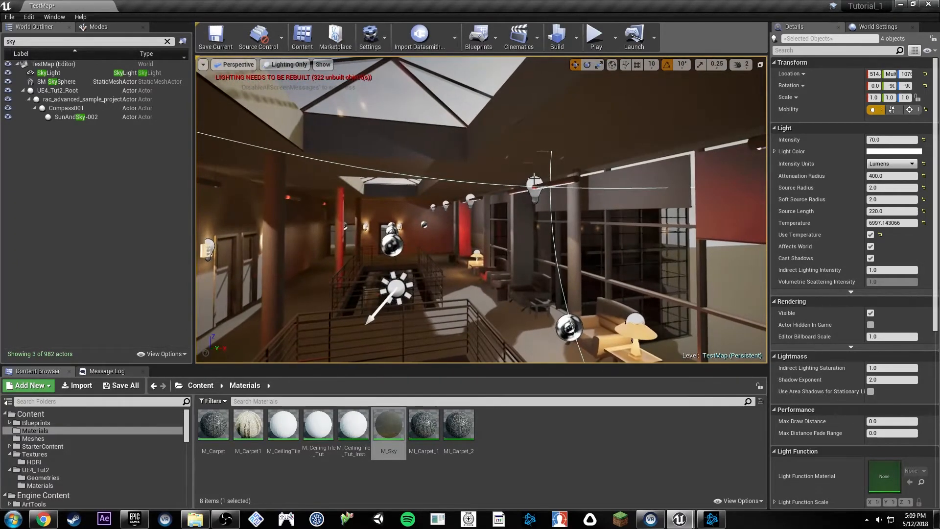
pyautogui.moveTo(534, 180); pyautogui.dragTo(519, 184, button='right')
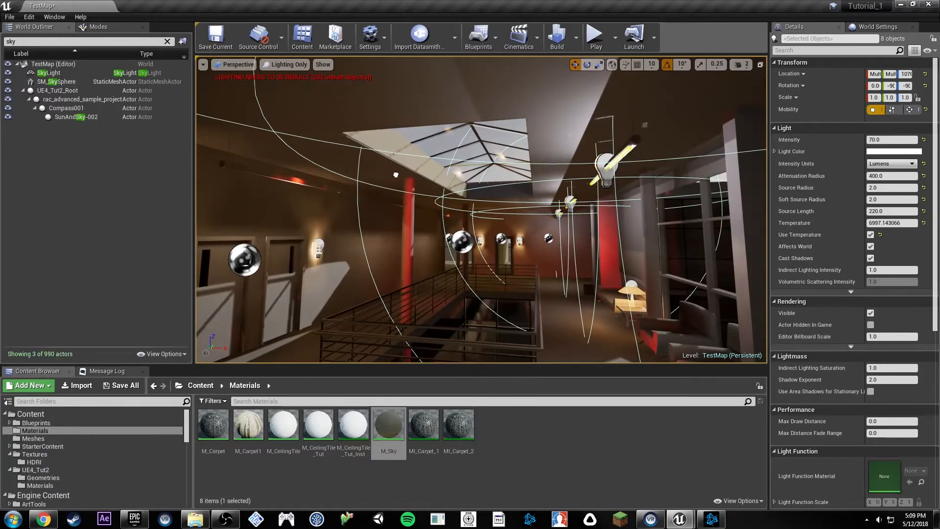
pyautogui.moveTo(481, 209); pyautogui.dragTo(685, 186, button='right')
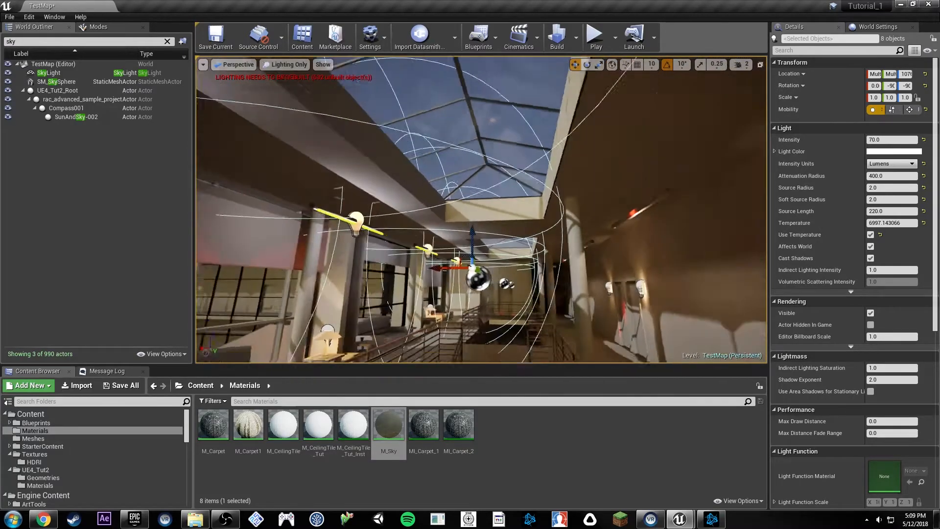
pyautogui.moveTo(420, 237); pyautogui.dragTo(512, 232)
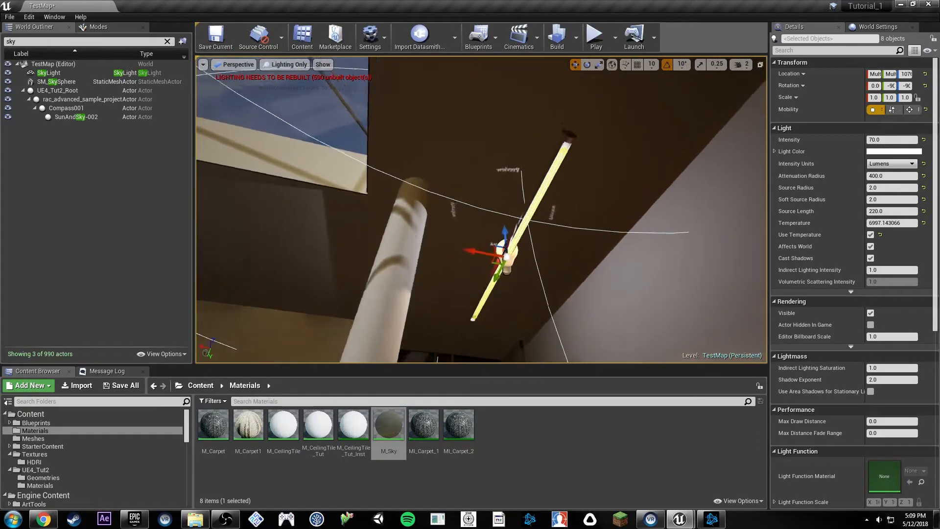
# - Select the table lamp between the armchairs and locate its Element 0 material in the Content Browser
pyautogui.moveTo(481, 209); pyautogui.dragTo(700, 262, button='right')
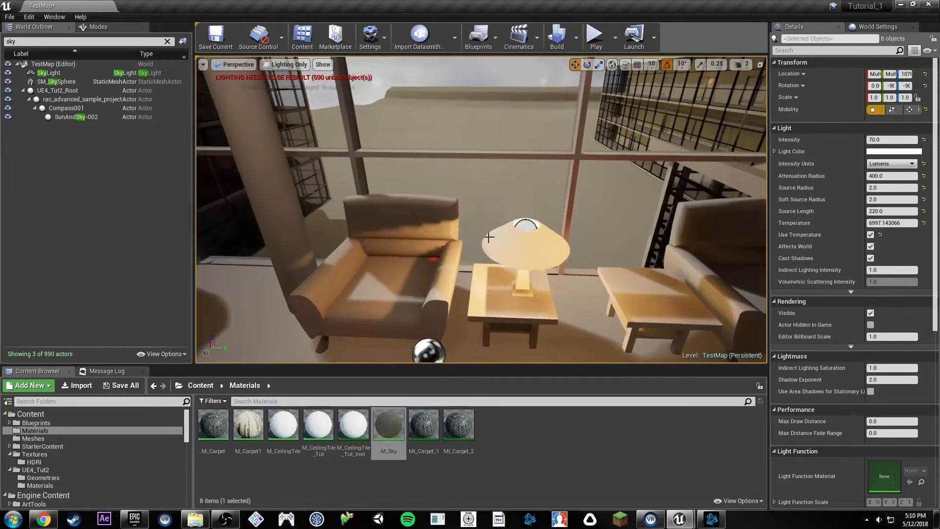
pyautogui.click(529, 252)
pyautogui.moveTo(530, 253); pyautogui.dragTo(494, 249, button='right')
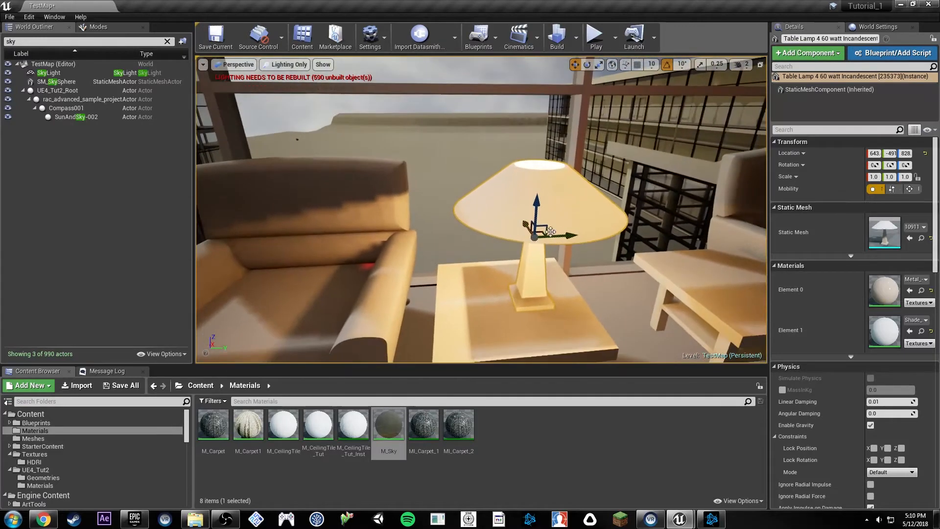
pyautogui.click(922, 291)
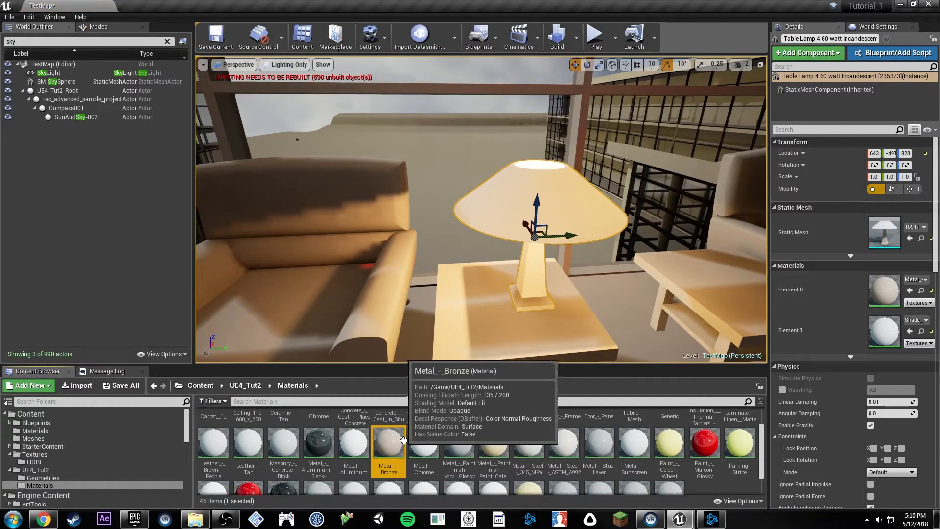
# - Delete the Metal_-_Chrome material, replace its references with M_Metal_Chrome, and save all affected assets
pyautogui.click(414, 440)
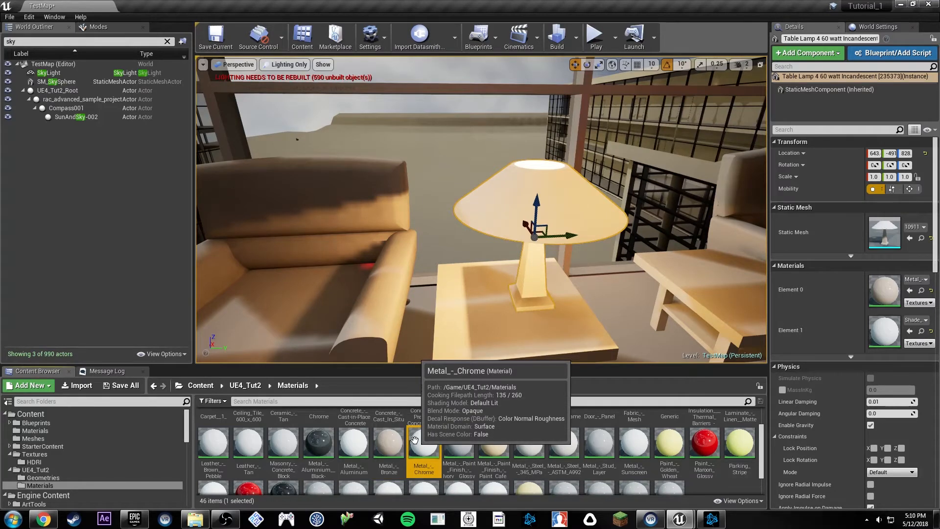
pyautogui.press('Delete')
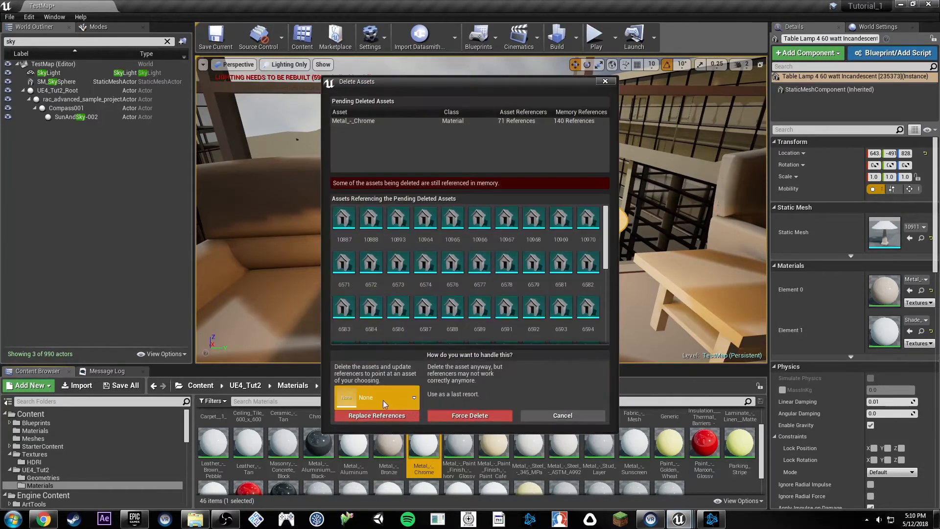
pyautogui.click(382, 401)
pyautogui.write('M_chrome')
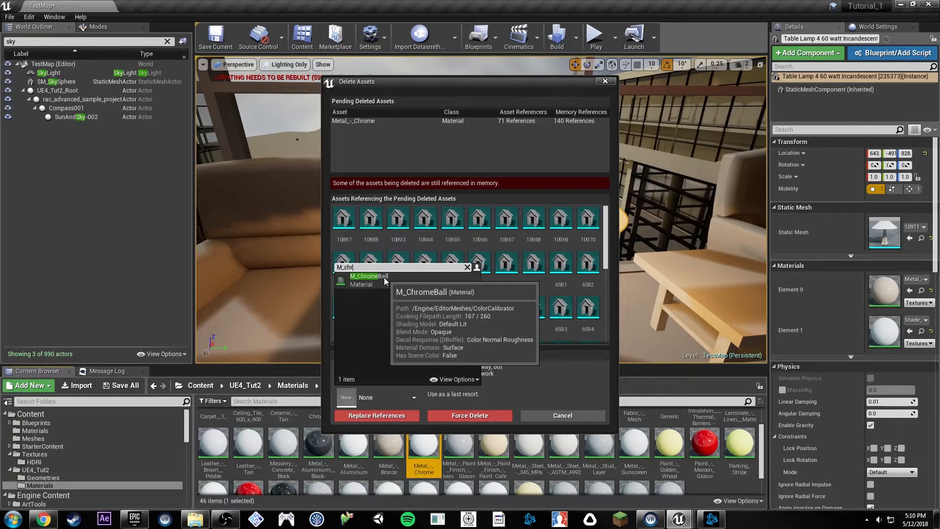
pyautogui.press('BackSpace')
pyautogui.press('BackSpace')
pyautogui.write('metal')
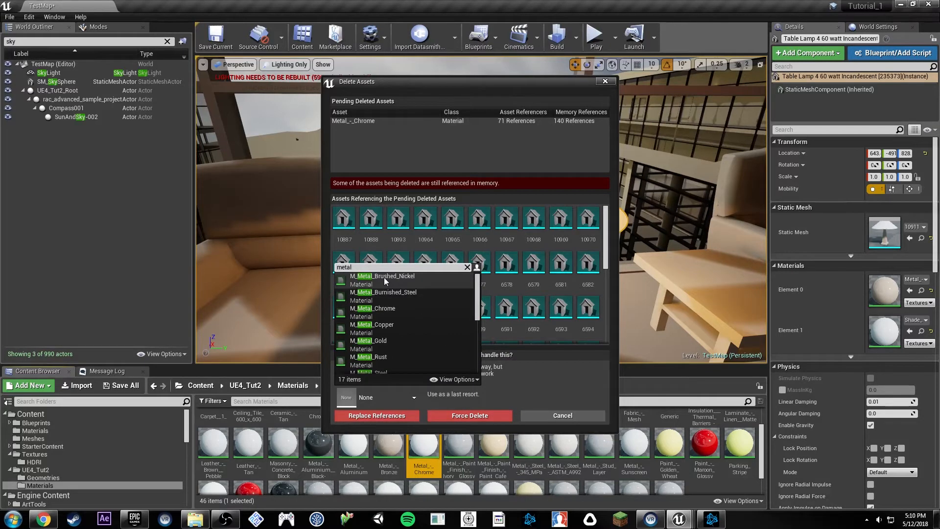
pyautogui.click(416, 310)
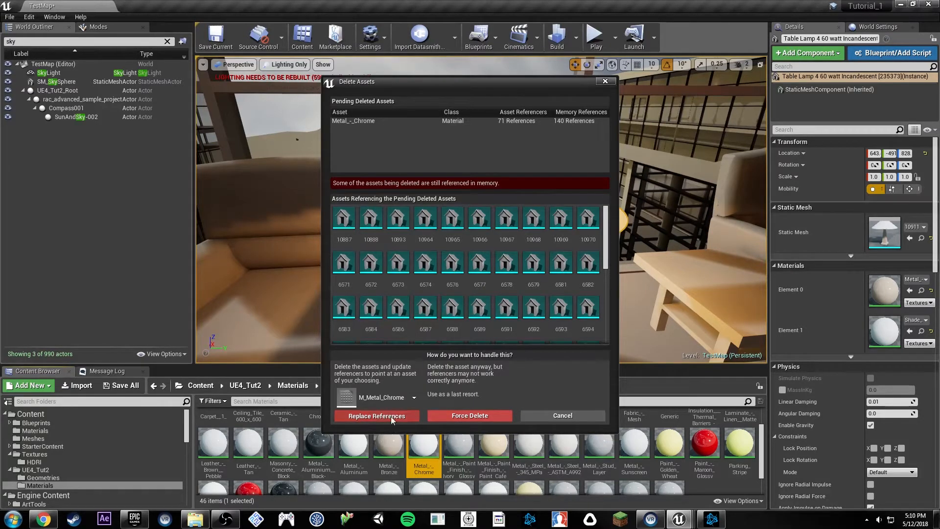
pyautogui.click(376, 415)
pyautogui.click(536, 298)
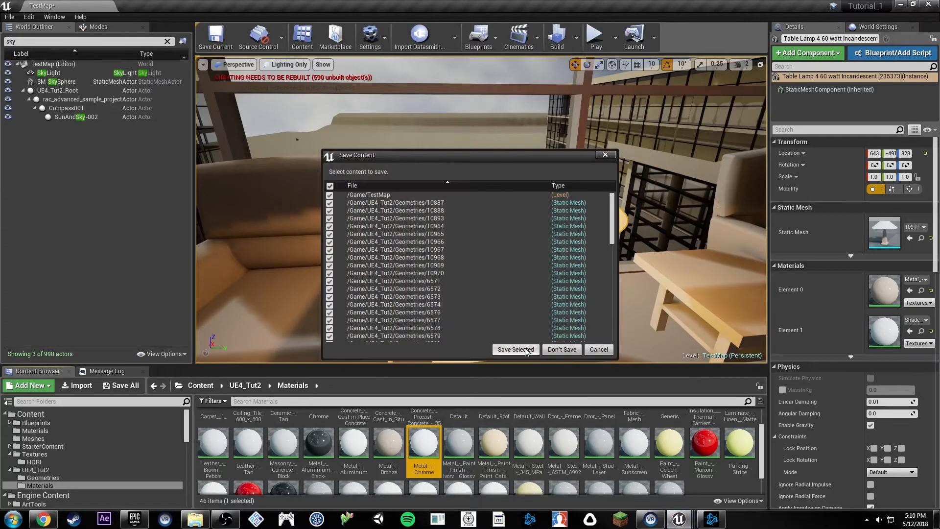
pyautogui.click(515, 350)
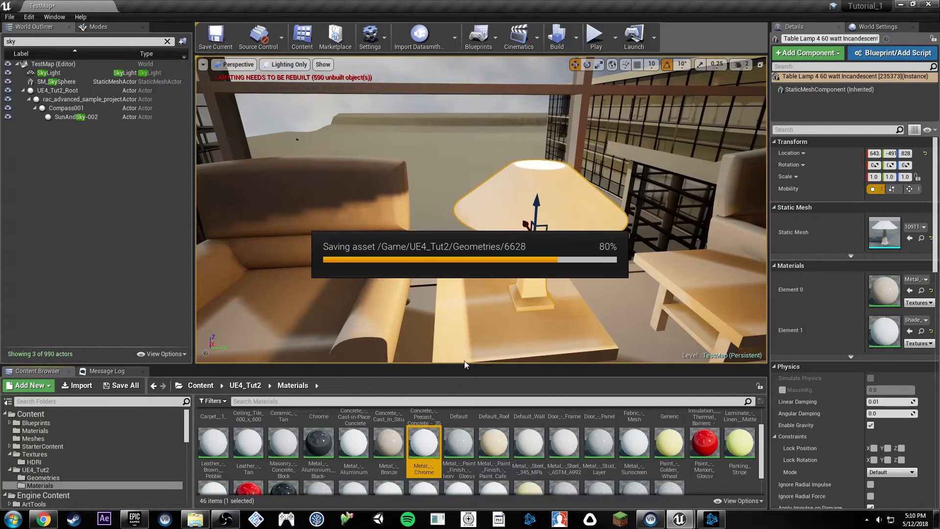
# - Switch the viewport to Lit mode and frame the selected table lamp
pyautogui.moveTo(487, 342)
pyautogui.mouseDown(button='right')
pyautogui.moveTo(514, 342)
pyautogui.moveTo(490, 342)
pyautogui.mouseUp(button='right')
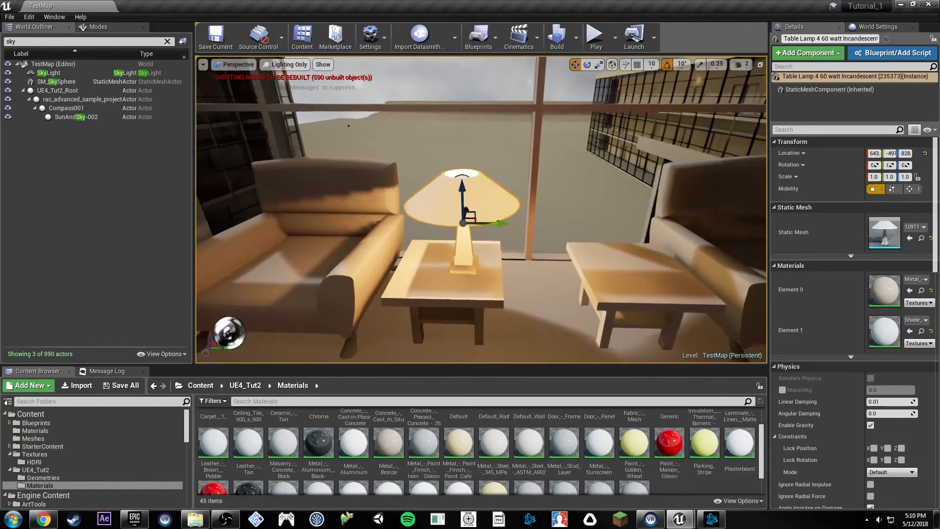
pyautogui.hotkey('alt', '4')
pyautogui.moveTo(464, 287)
pyautogui.mouseDown(button='right')
pyautogui.moveTo(425, 288)
pyautogui.moveTo(464, 288)
pyautogui.mouseUp(button='right')
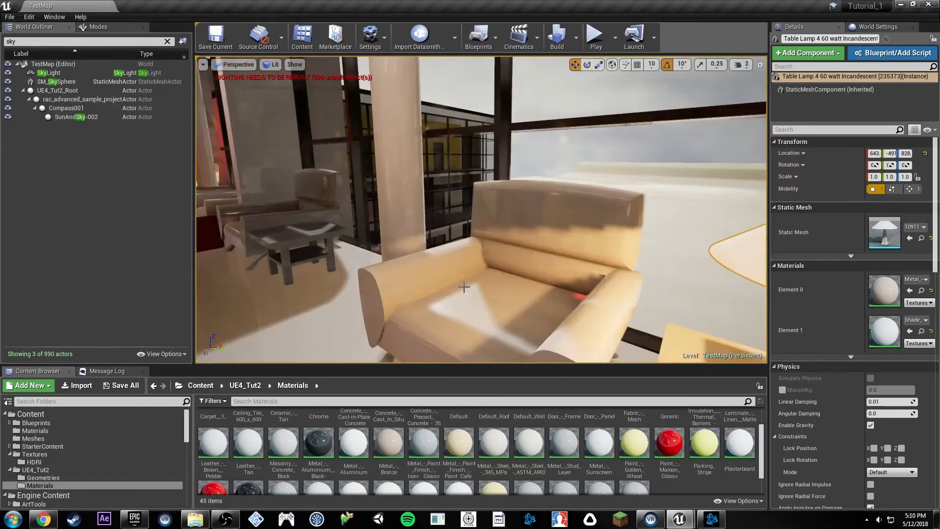
pyautogui.press('f')
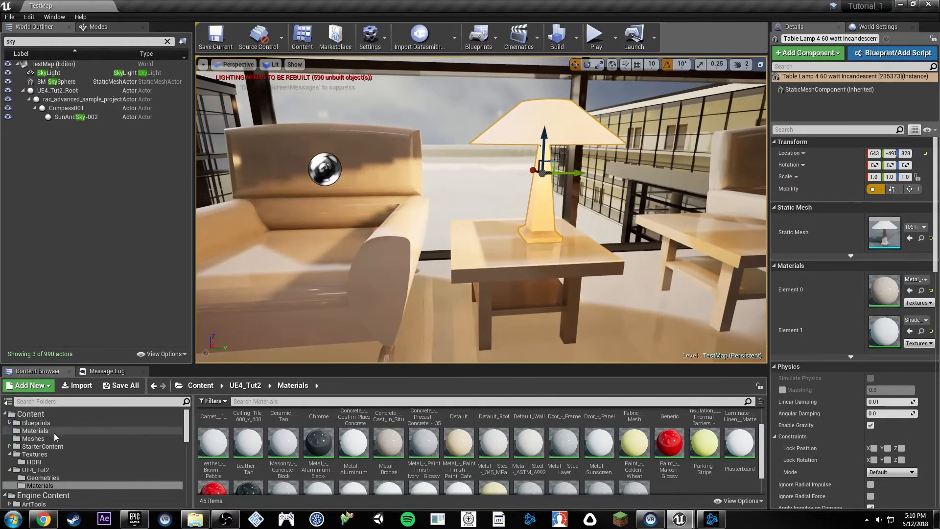
# - Open the StarterContent Materials folder and enlarge the Content Browser to show more of its materials
pyautogui.click(53, 446)
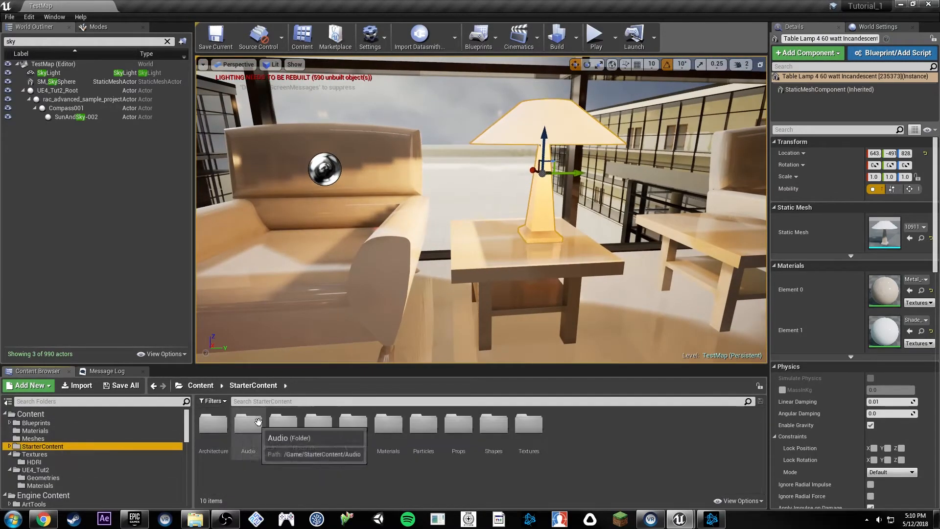
pyautogui.doubleClick(388, 423)
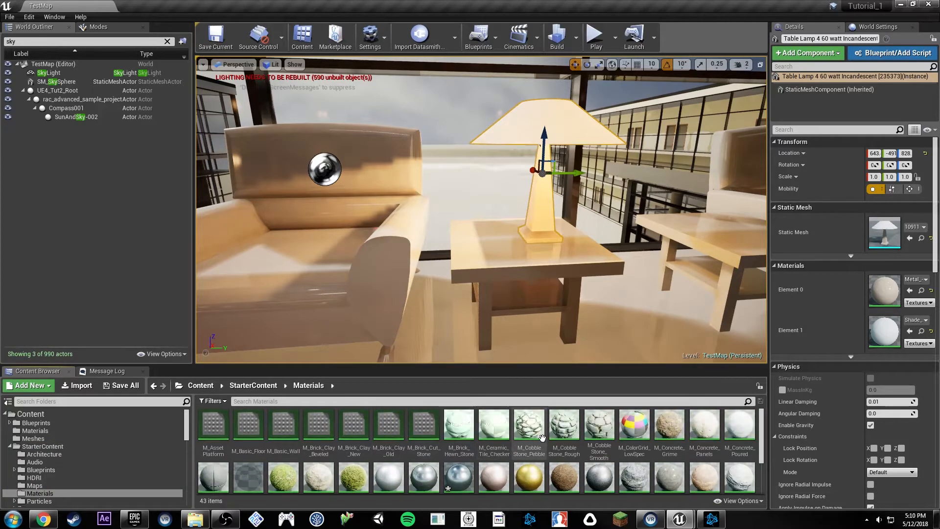
pyautogui.moveTo(536, 367); pyautogui.dragTo(535, 268)
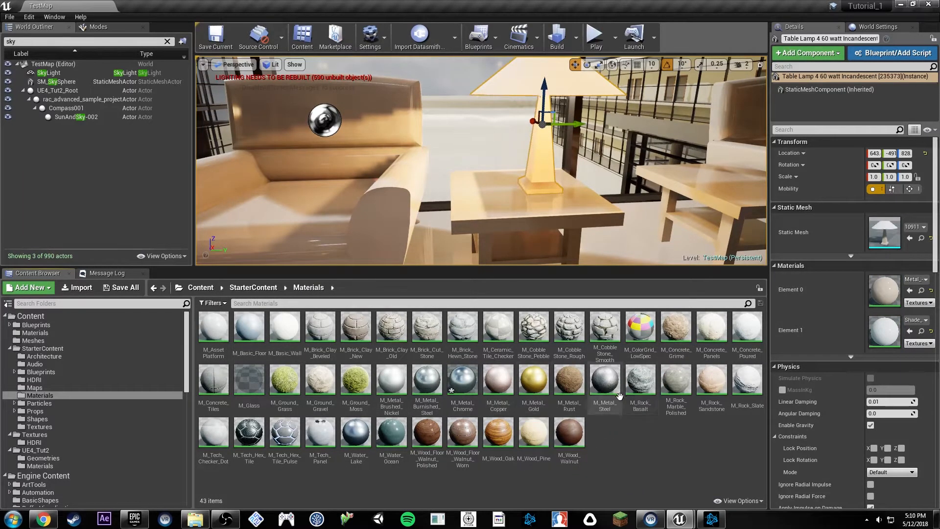
# - Duplicate M_Metal_Copper, name the copy M_Metal_Bronze, and save all changes
pyautogui.click(501, 381)
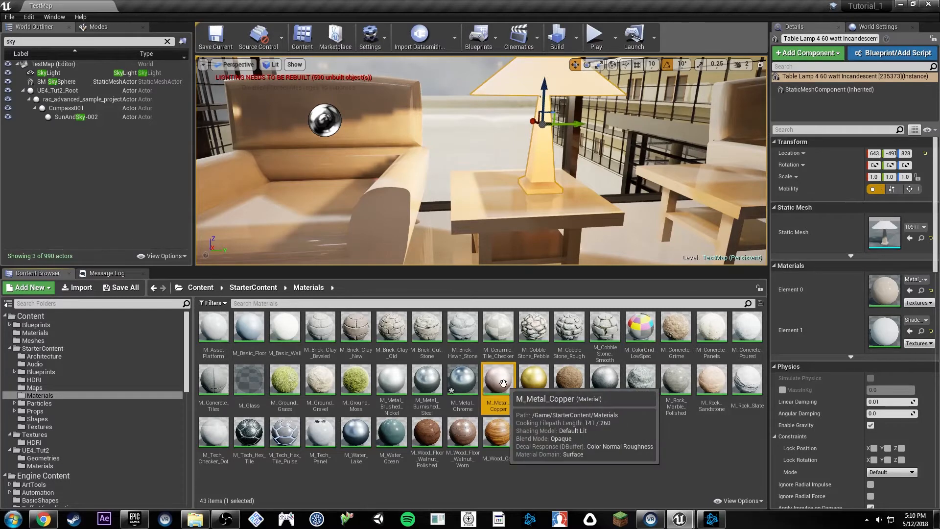
pyautogui.hotkey('ctrl', 'w')
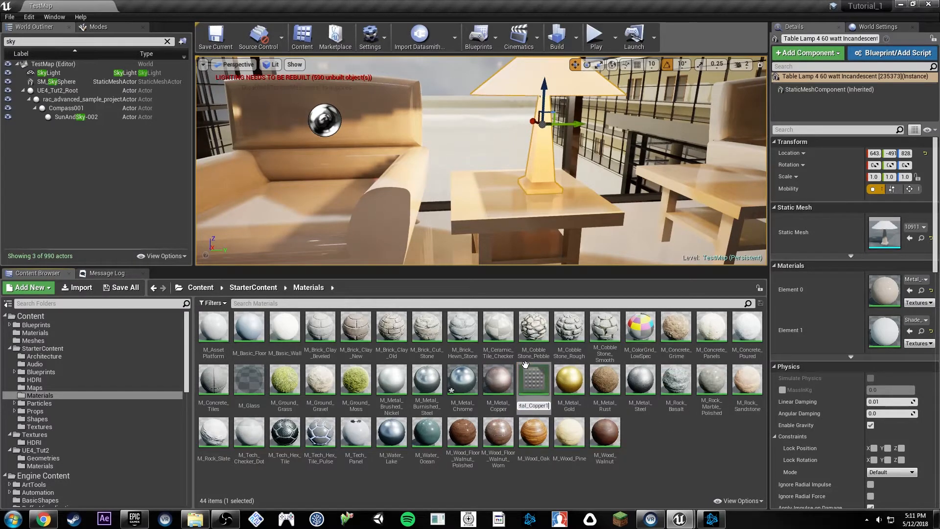
pyautogui.press('BackSpace')
pyautogui.press('BackSpace')
pyautogui.press('BackSpace')
pyautogui.press('BackSpace')
pyautogui.write('Bronze')
pyautogui.press('Return')
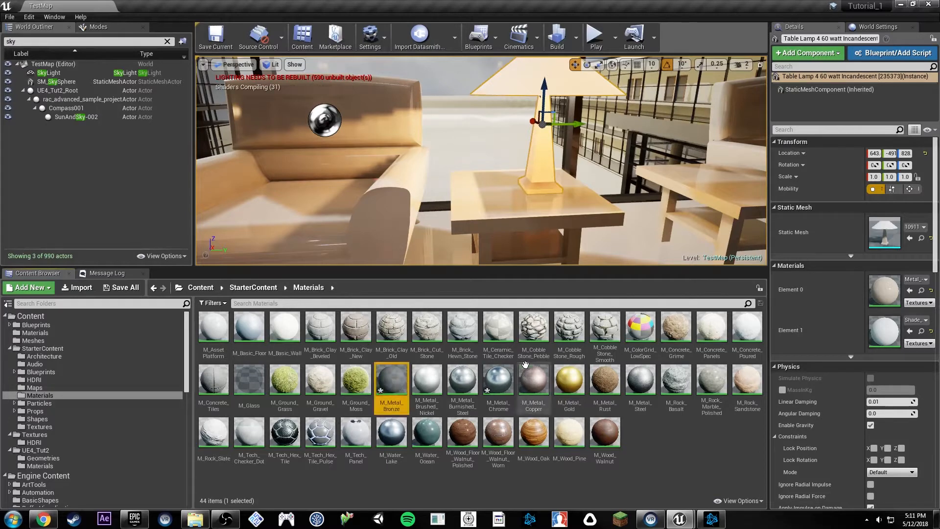
pyautogui.click(9, 17)
pyautogui.click(29, 103)
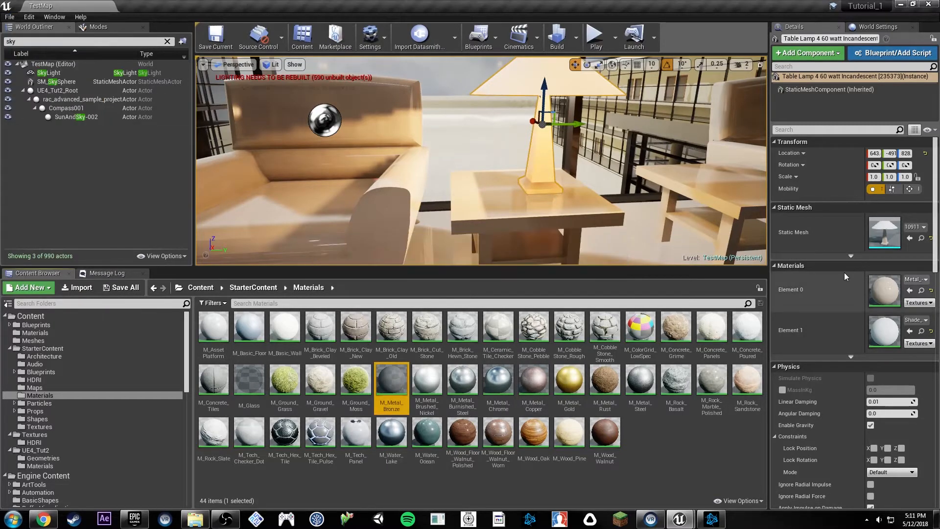
# - Locate the lamp's Metal_-_Bronze material, delete it with references replaced by M_Metal_Bronze, and save the affected assets
pyautogui.click(920, 290)
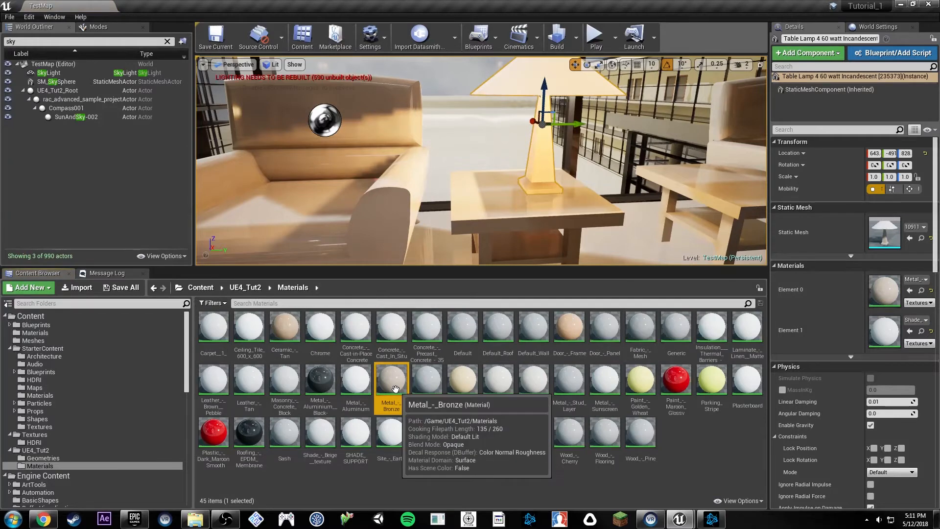
pyautogui.press('Delete')
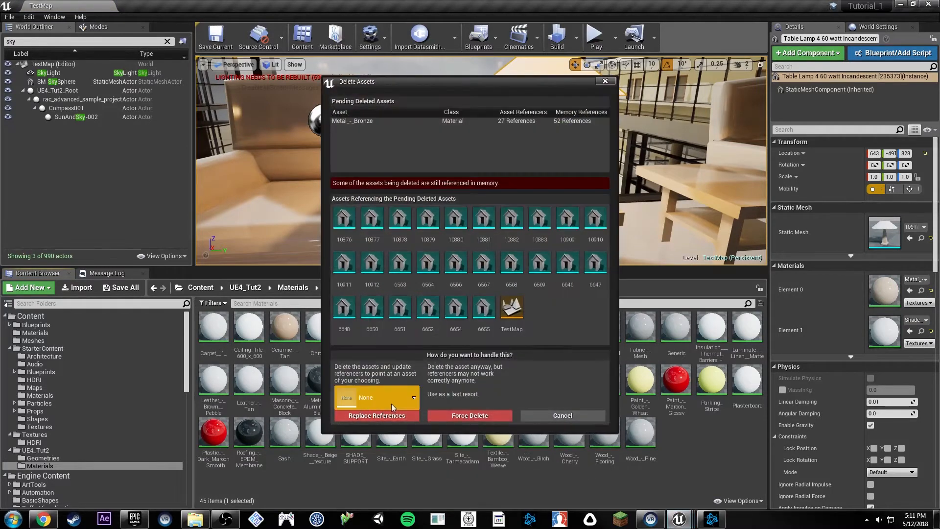
pyautogui.click(391, 404)
pyautogui.write('bronze')
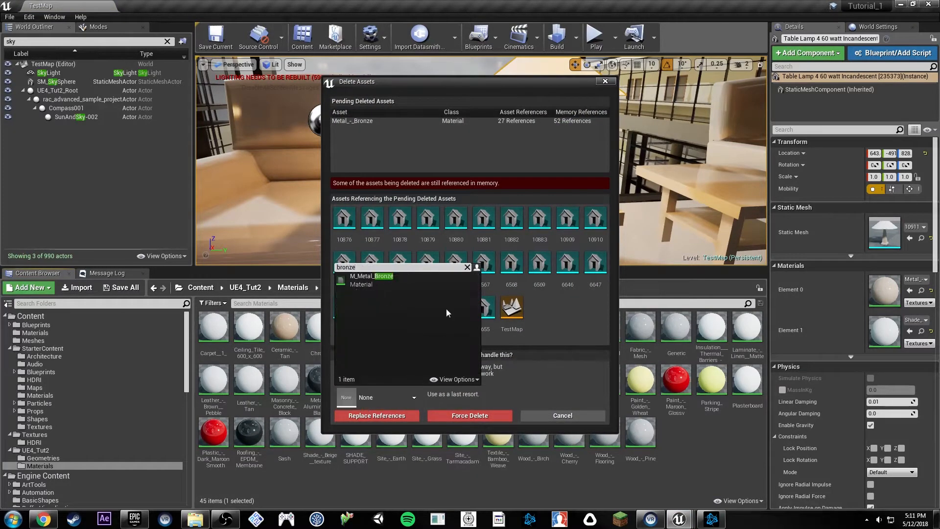
pyautogui.click(376, 277)
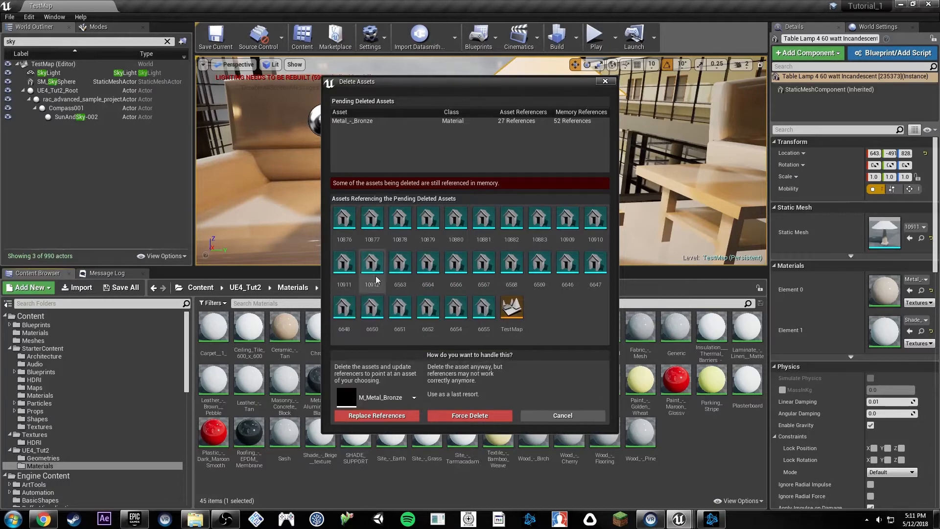
pyautogui.click(389, 419)
pyautogui.click(536, 294)
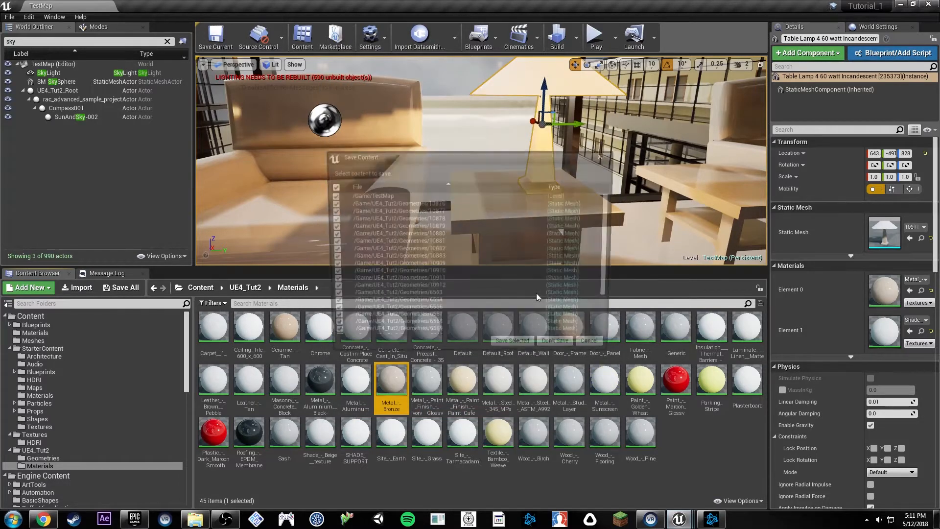
pyautogui.click(513, 339)
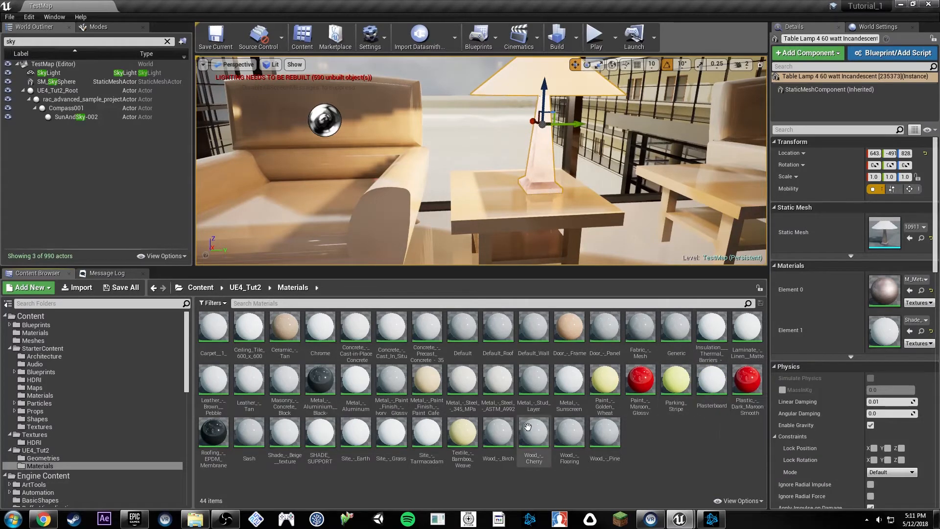
# - Examine the metal finishes on the walkway railings and table lamp, and the materials assigned to the neighbouring armchair
pyautogui.moveTo(516, 268); pyautogui.dragTo(521, 289)
pyautogui.moveTo(522, 245); pyautogui.dragTo(425, 254, button='right')
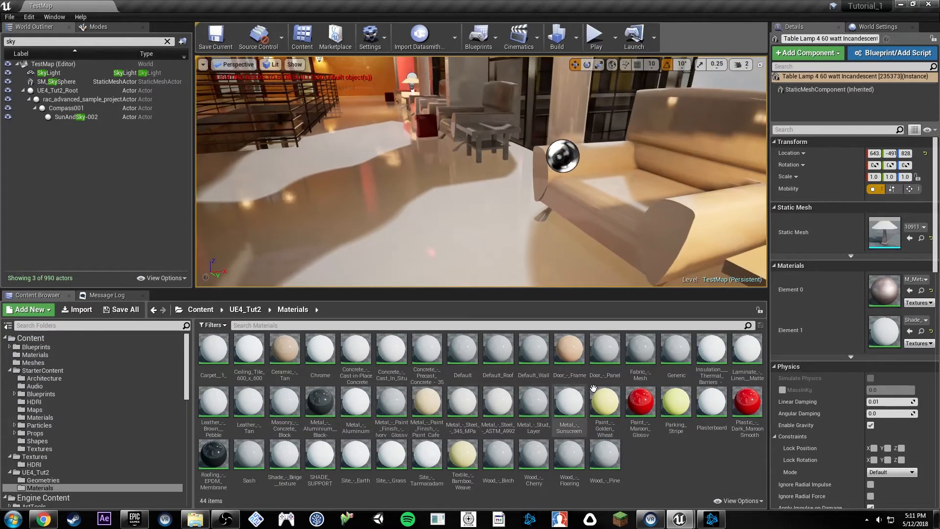
pyautogui.moveTo(490, 196); pyautogui.dragTo(440, 195, button='right')
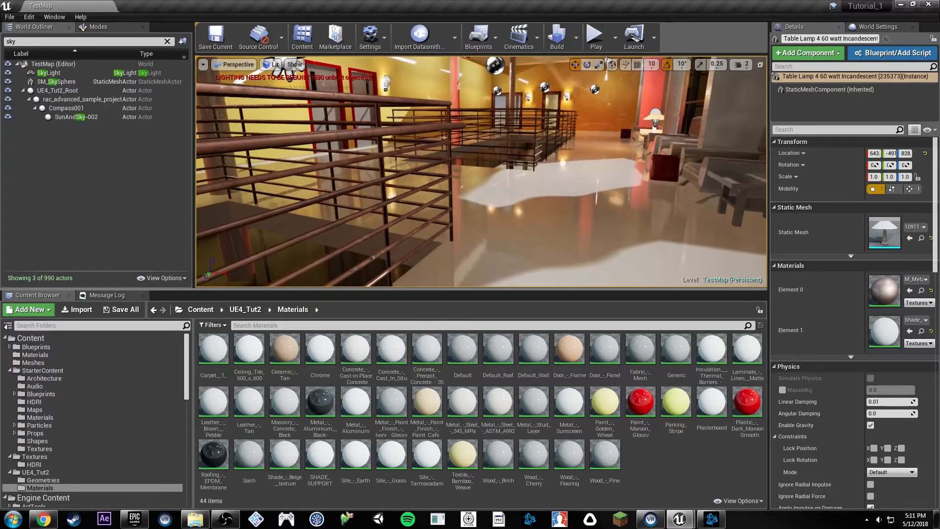
pyautogui.moveTo(558, 275); pyautogui.dragTo(558, 390, button='right')
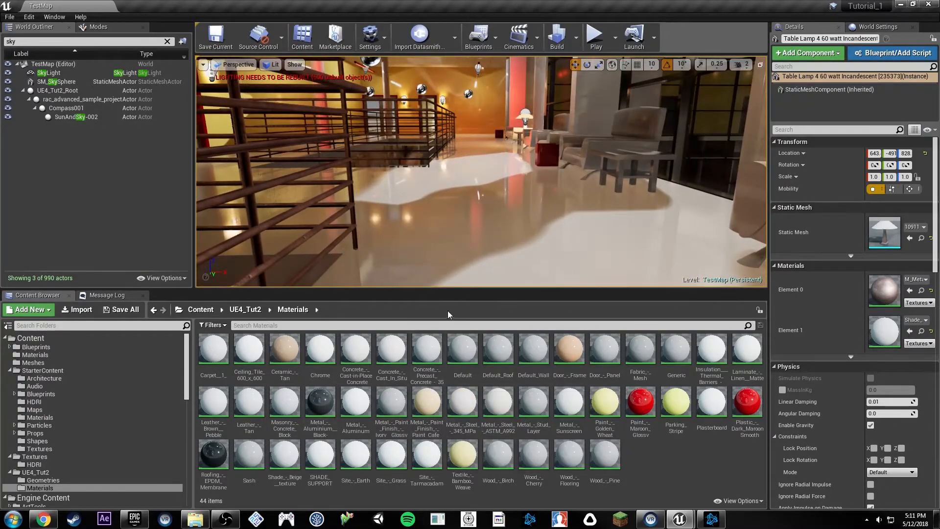
pyautogui.click(572, 208)
pyautogui.press('f')
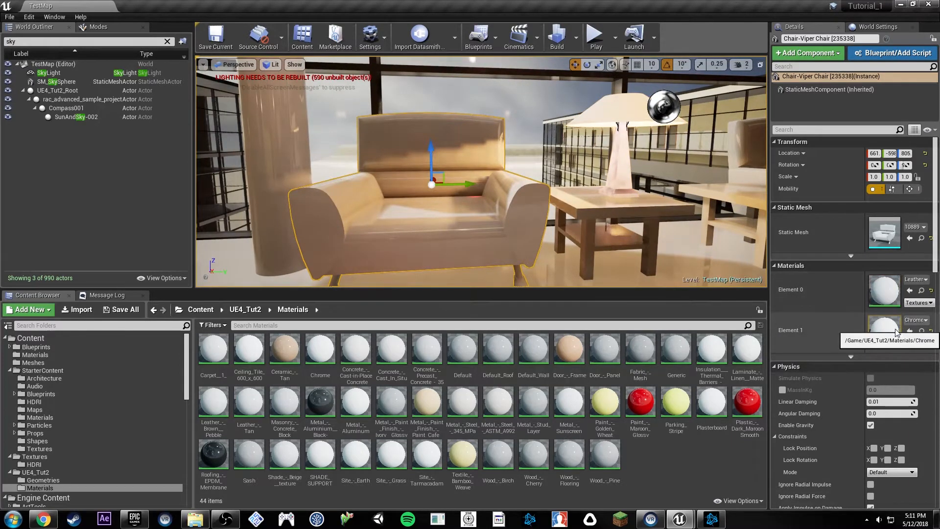
pyautogui.moveTo(480, 206); pyautogui.dragTo(477, 139)
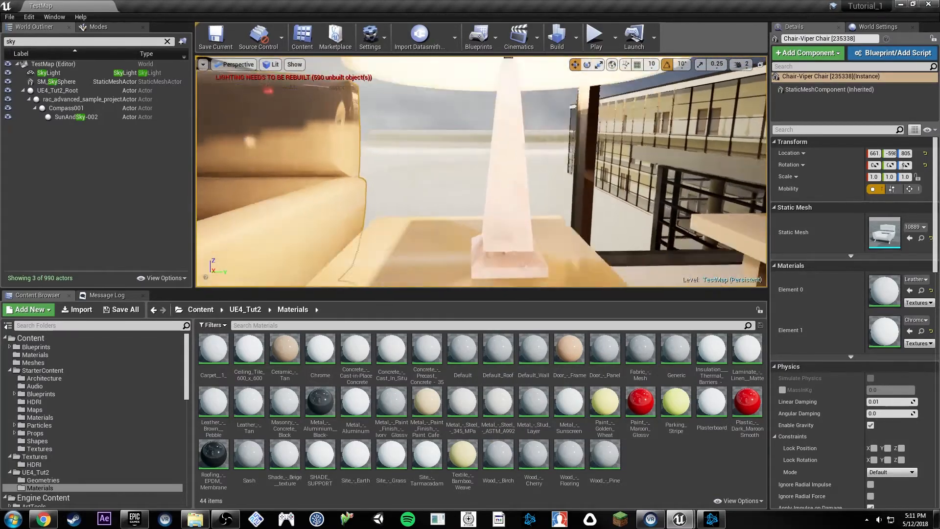
# - Select the table lamp and open its Shade_-_Beige__texture material in the Material Editor with a widened window
pyautogui.click(480, 212)
pyautogui.moveTo(480, 212); pyautogui.dragTo(517, 207)
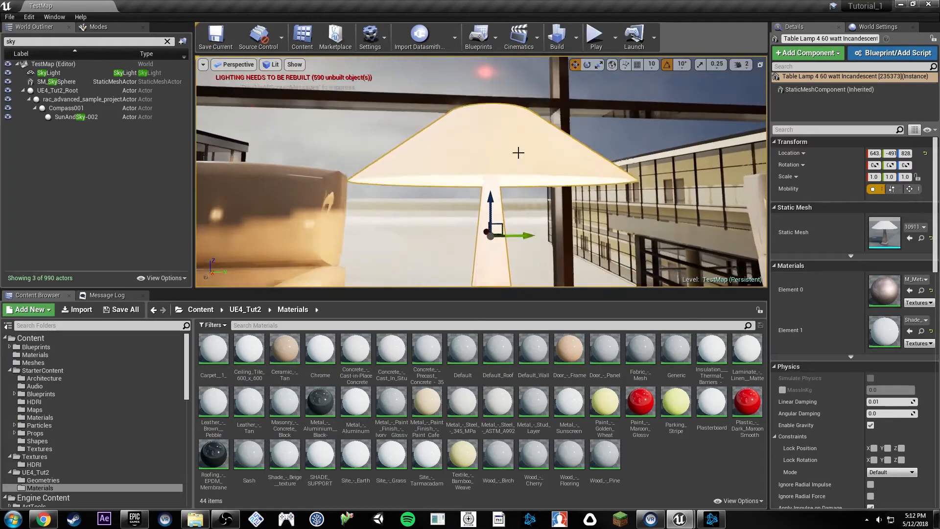
pyautogui.doubleClick(894, 331)
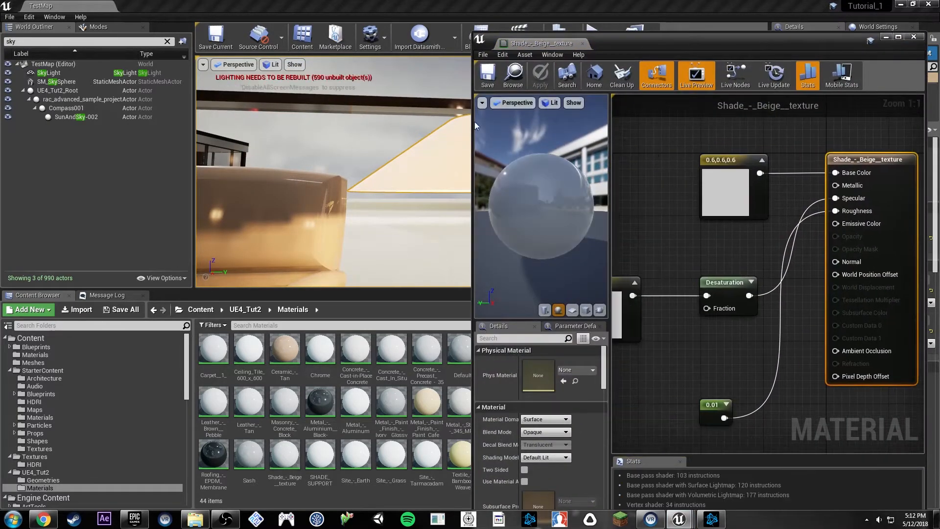
pyautogui.moveTo(471, 137); pyautogui.dragTo(327, 137)
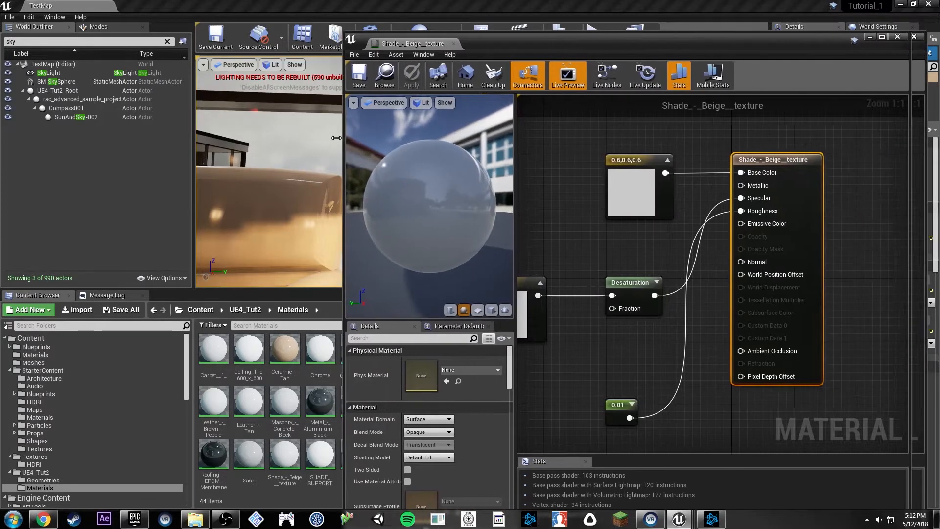
# - Delete all nodes feeding the Shade_-_Beige__texture material and check the lampshade in the level
pyautogui.moveTo(589, 262); pyautogui.dragTo(700, 238, button='right')
pyautogui.moveTo(582, 181); pyautogui.dragTo(772, 378)
pyautogui.press('Delete')
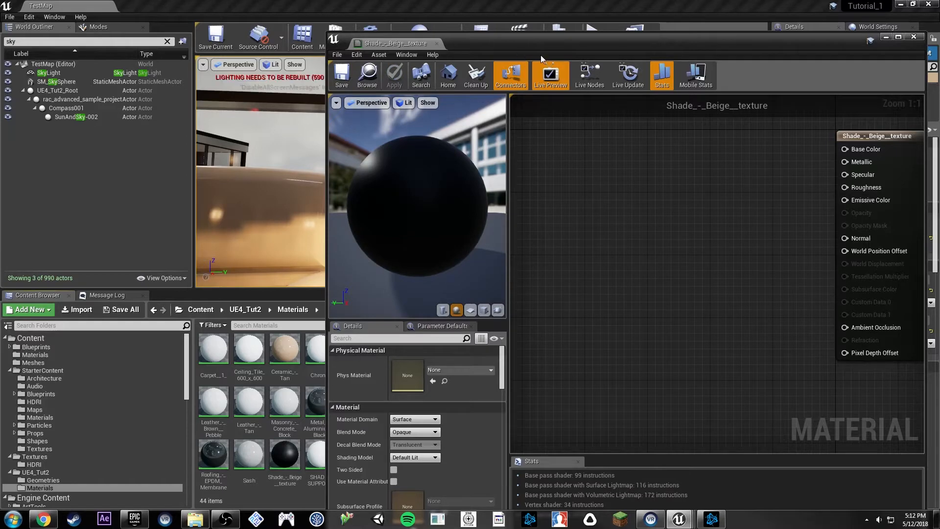
pyautogui.moveTo(541, 55); pyautogui.dragTo(541, 350)
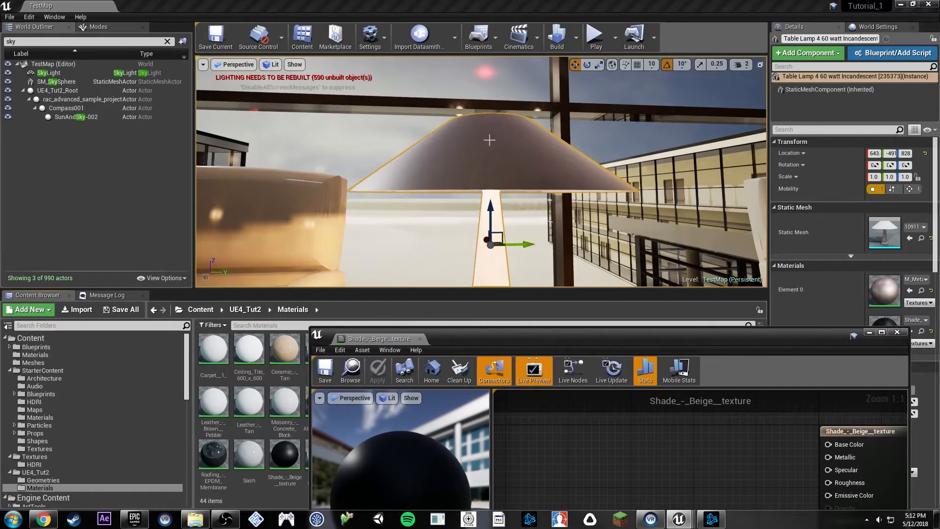
pyautogui.moveTo(533, 342); pyautogui.dragTo(526, 64)
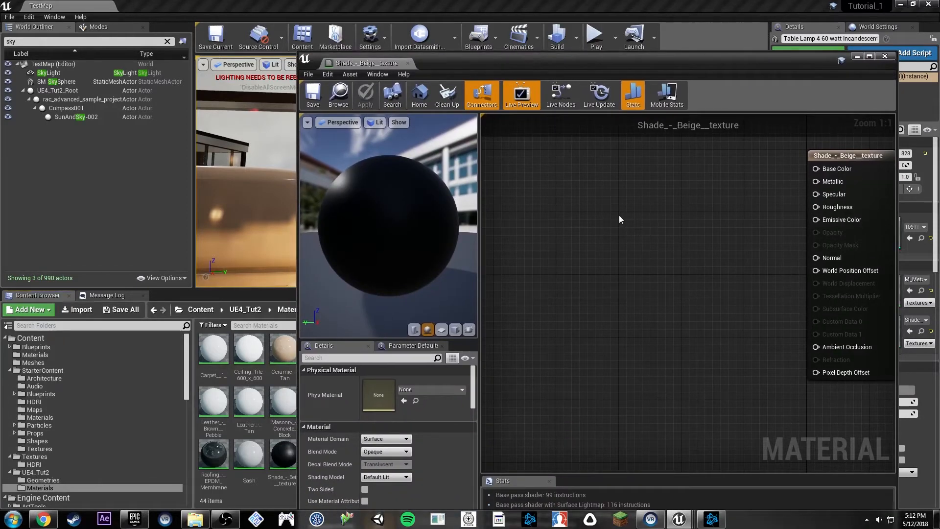
# - Set the shade material's blend mode to Translucent, connect a 0.8 constant to Opacity, and save the material
pyautogui.click(395, 451)
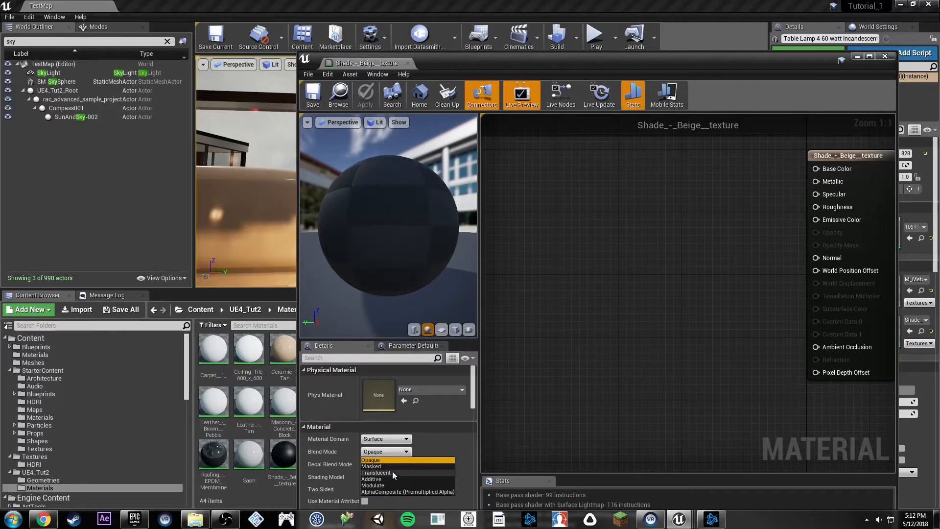
pyautogui.click(392, 471)
pyautogui.moveTo(699, 238); pyautogui.dragTo(654, 260, button='right')
pyautogui.click(621, 266)
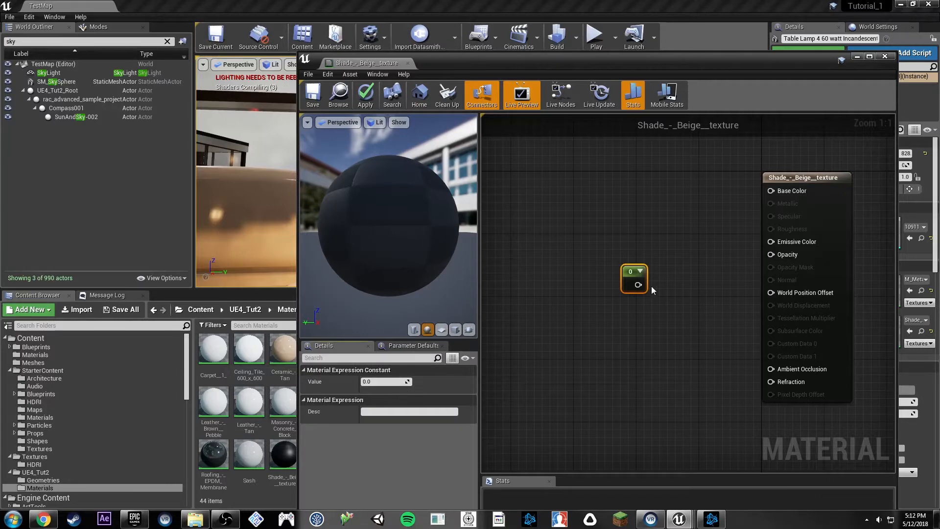
pyautogui.moveTo(637, 285); pyautogui.dragTo(782, 255)
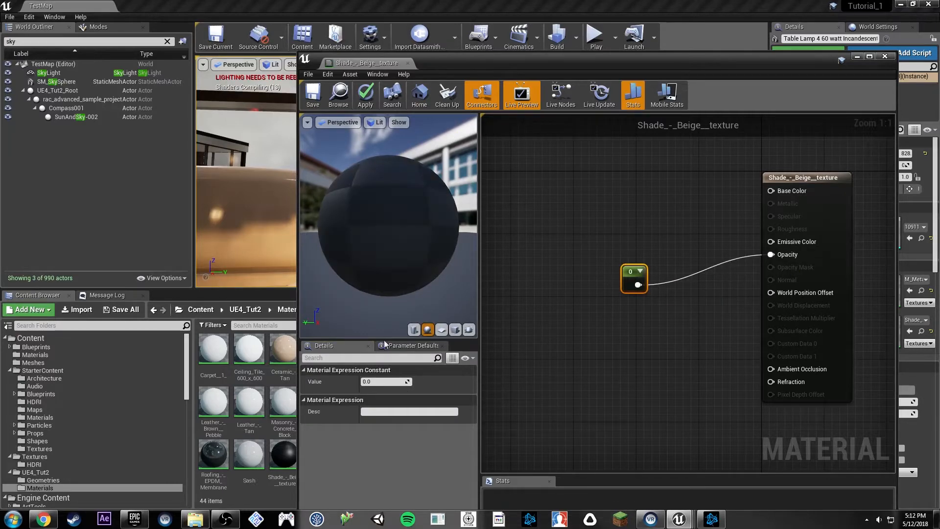
pyautogui.click(378, 381)
pyautogui.write('.8')
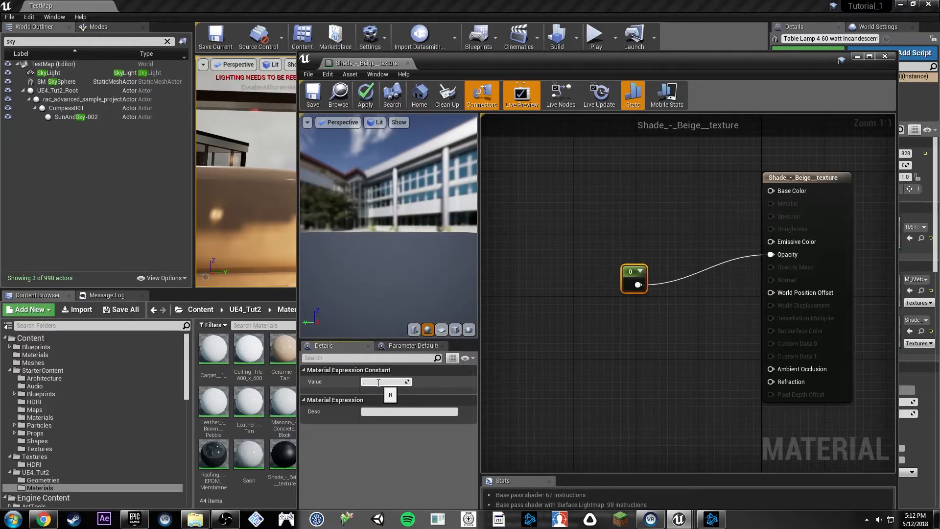
pyautogui.press('Return')
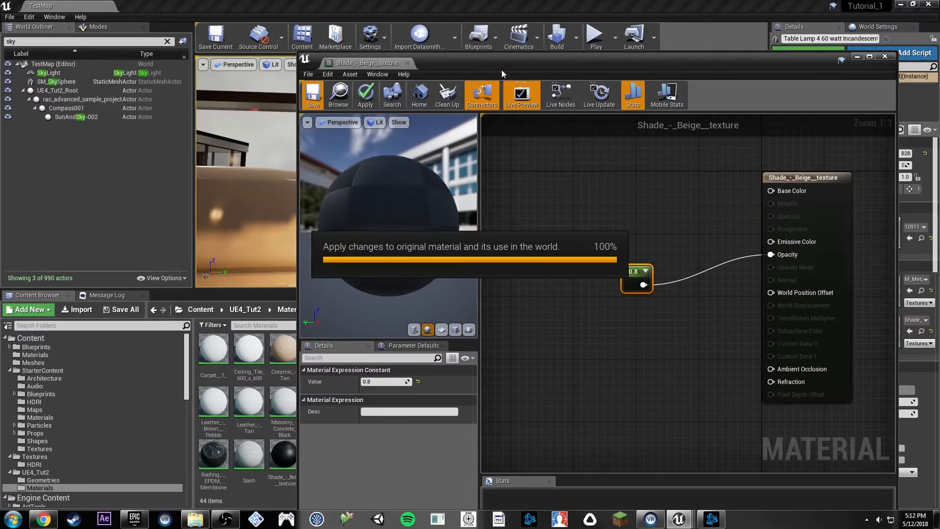
# - Add a Constant3Vector coloured a warm off-white (0.911, 0.872, 0.863) and connect it to the shade material's Base Color
pyautogui.click(621, 150)
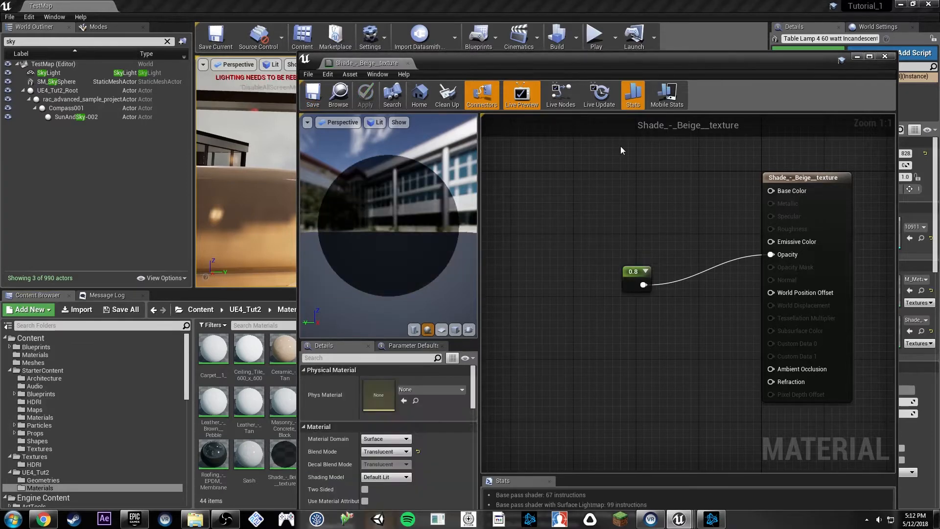
pyautogui.press('3')
pyautogui.click(589, 151)
pyautogui.click(392, 381)
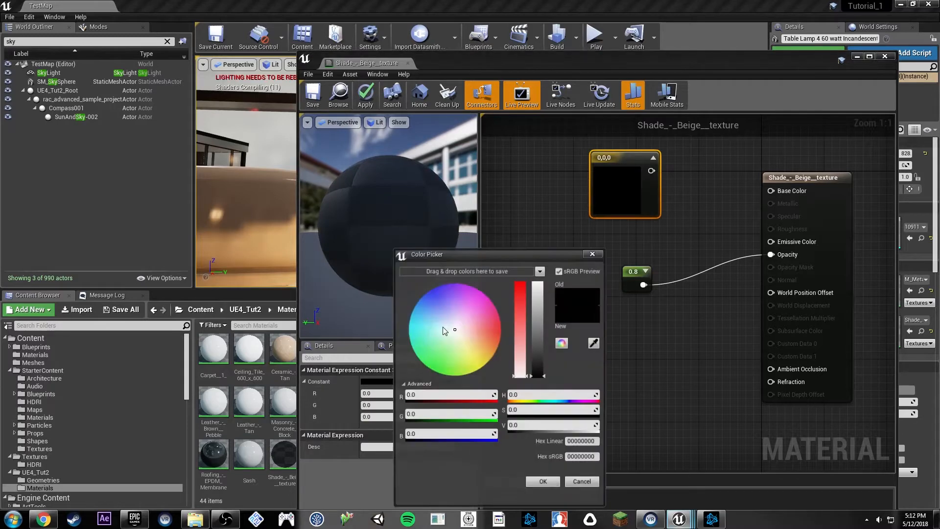
pyautogui.moveTo(538, 297)
pyautogui.mouseDown()
pyautogui.moveTo(538, 283)
pyautogui.moveTo(538, 370)
pyautogui.moveTo(539, 290)
pyautogui.mouseUp()
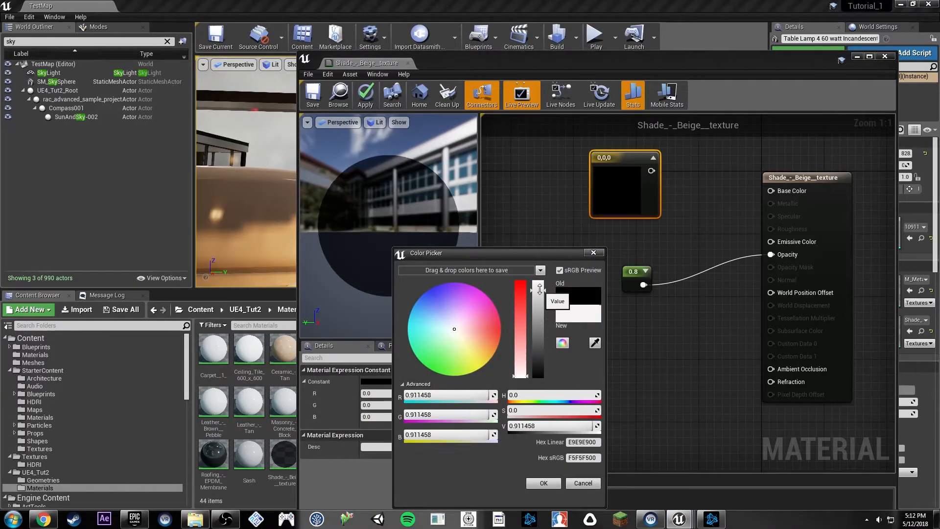
pyautogui.click(457, 329)
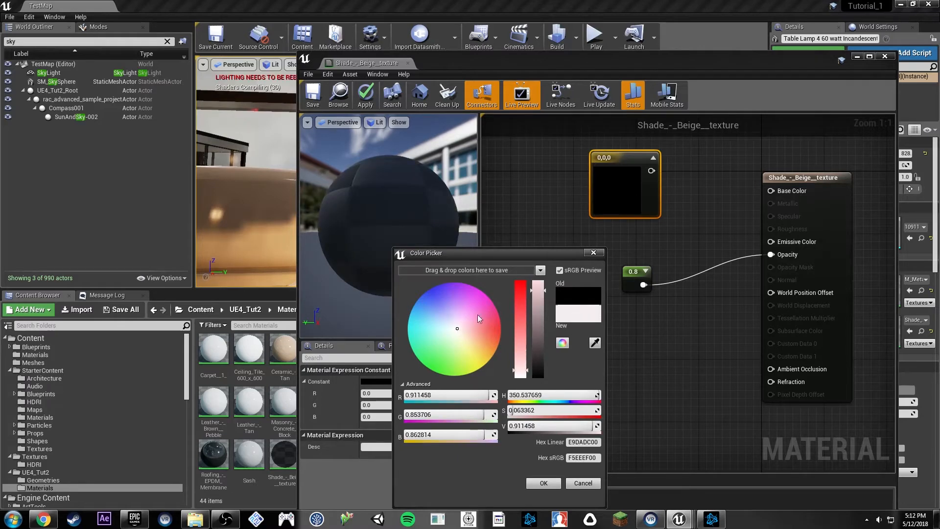
pyautogui.click(457, 330)
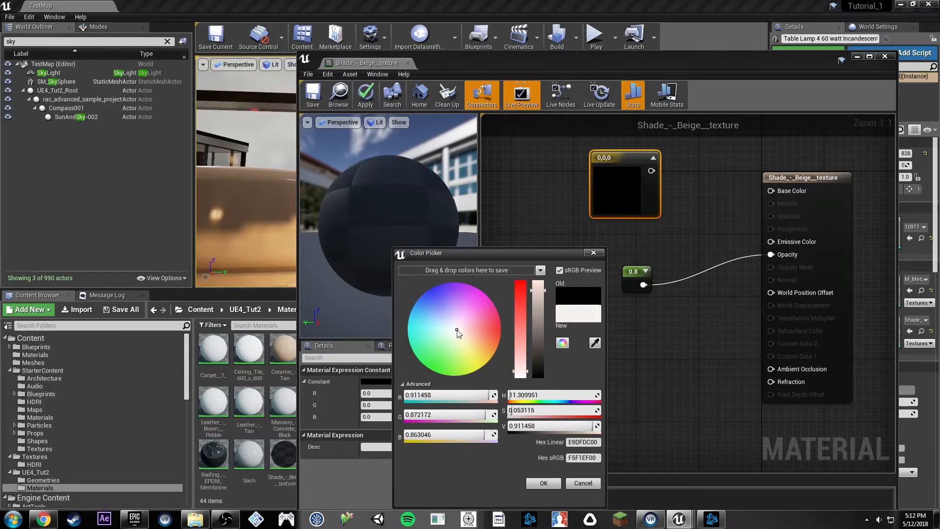
pyautogui.click(543, 483)
pyautogui.moveTo(653, 170); pyautogui.dragTo(770, 190)
# - Change the shade's base colour to a near-neutral light grey (0.823, 0.819, 0.819) and save the material
pyautogui.click(418, 383)
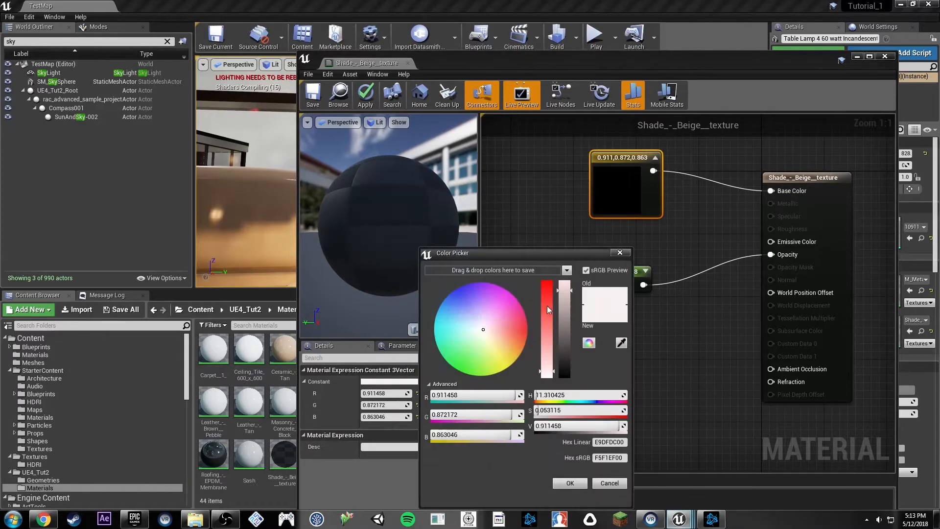
pyautogui.click(564, 294)
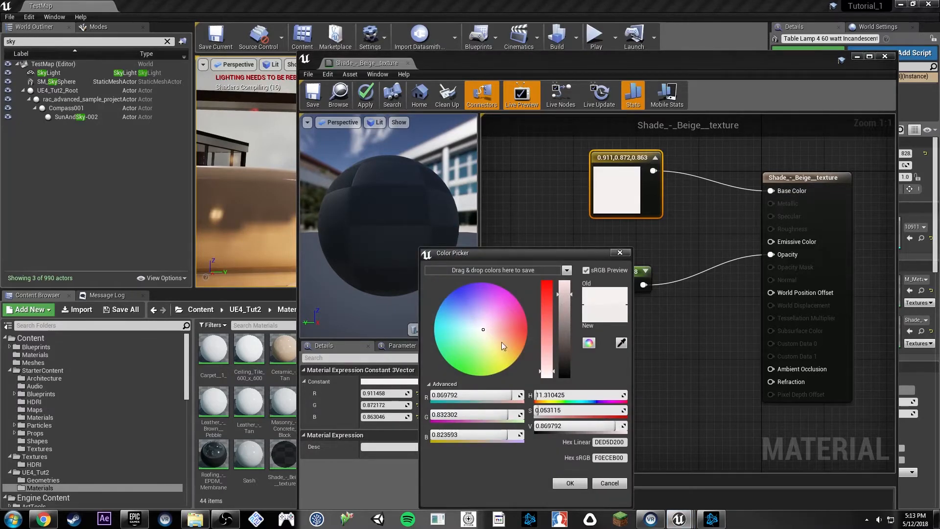
pyautogui.click(545, 375)
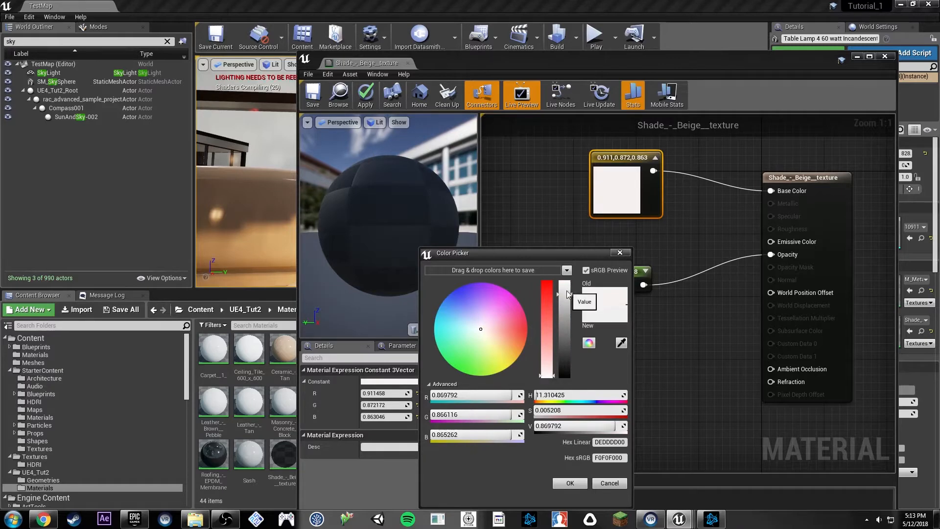
pyautogui.moveTo(567, 293); pyautogui.dragTo(567, 298)
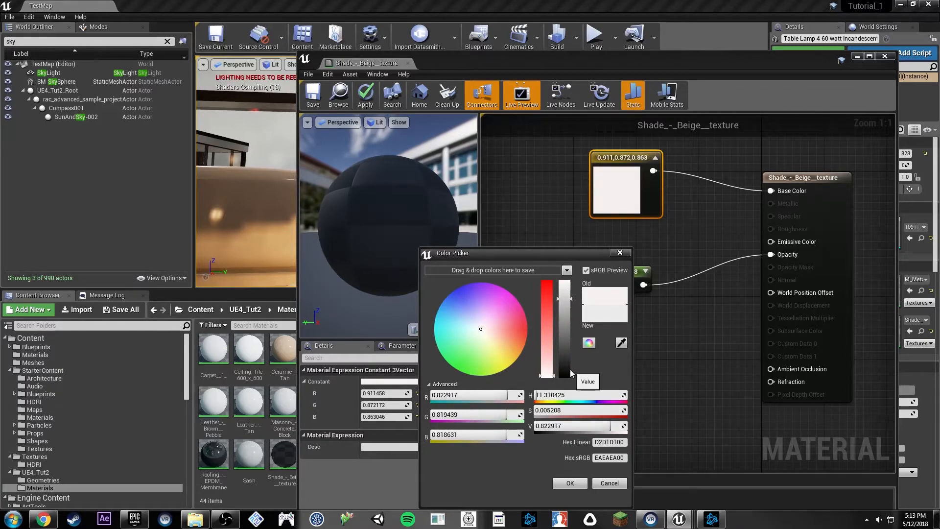
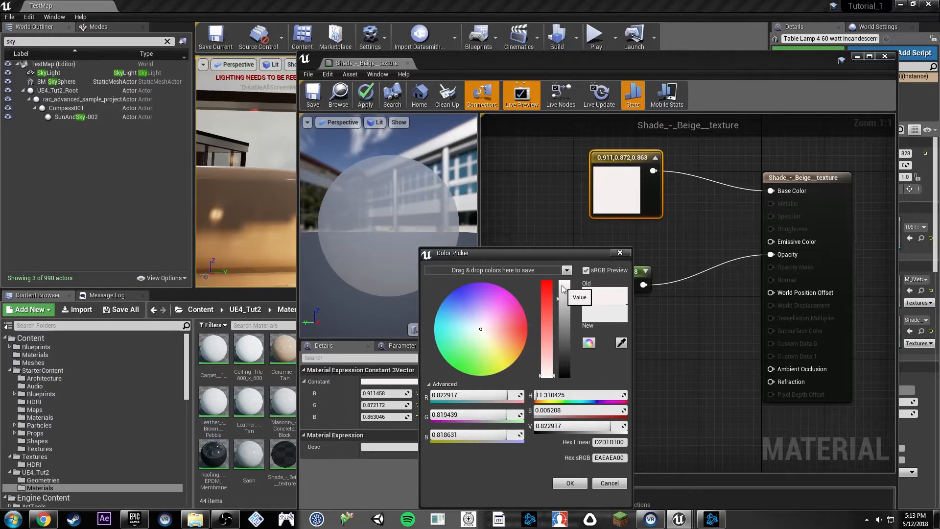
pyautogui.click(570, 483)
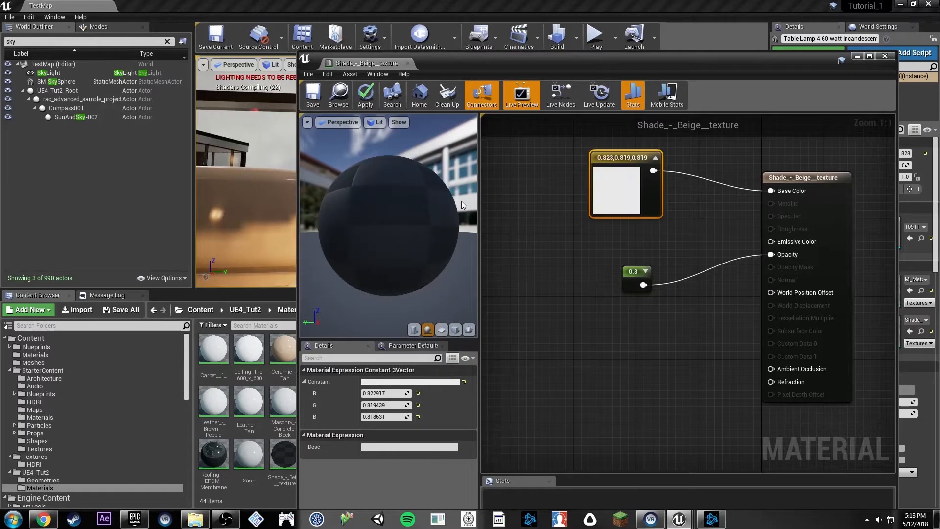
pyautogui.click(314, 98)
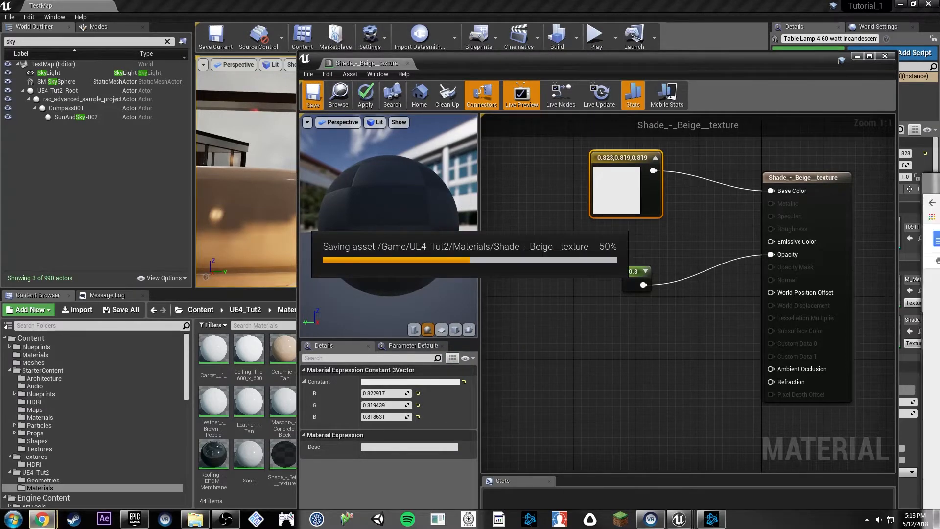
# - Switch to the Physically Based Rendering Encyclopedia in Chrome and look through the charts under Material Reference Values
pyautogui.moveTo(939, 100); pyautogui.dragTo(665, 0)
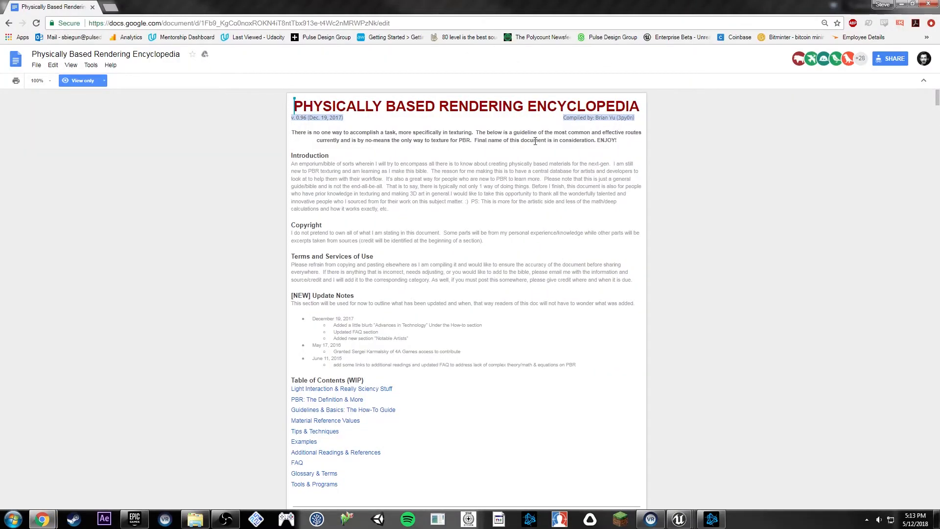
pyautogui.scroll(-2, 655, 198)
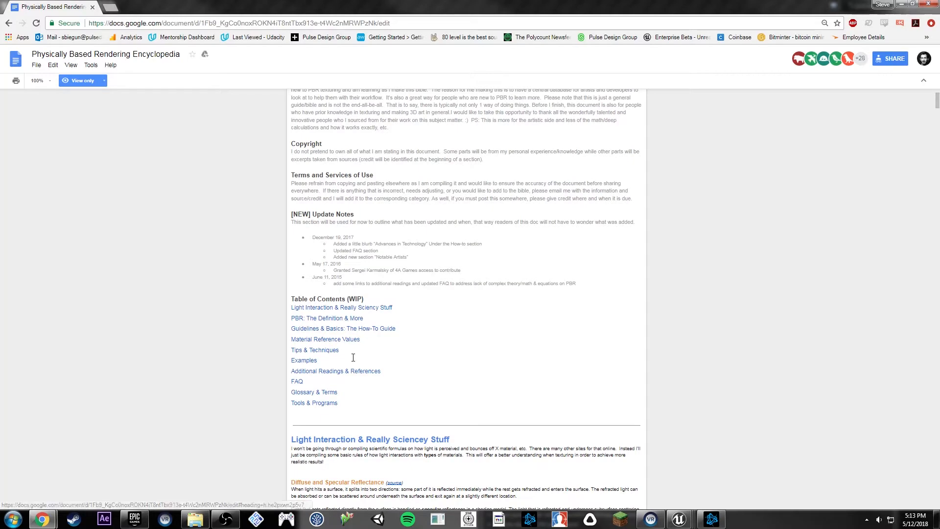
pyautogui.click(336, 340)
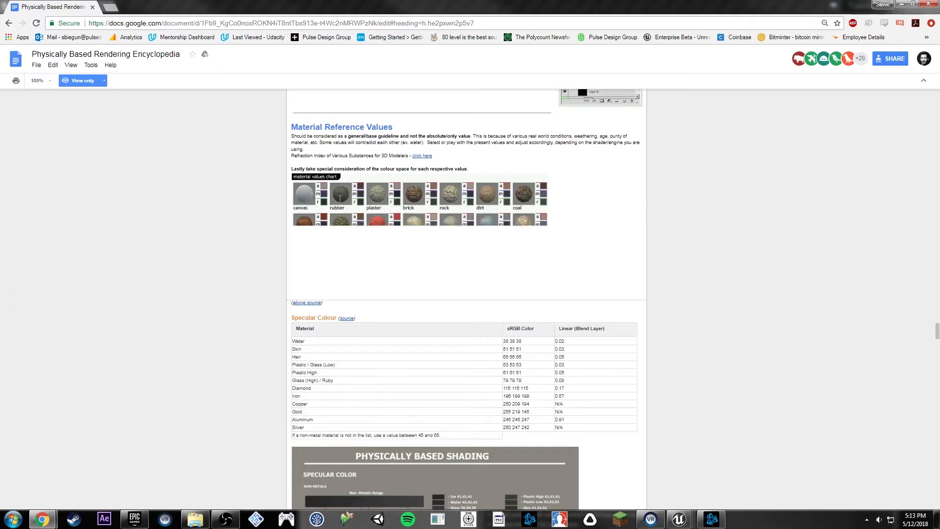
pyautogui.scroll(-4, 671, 368)
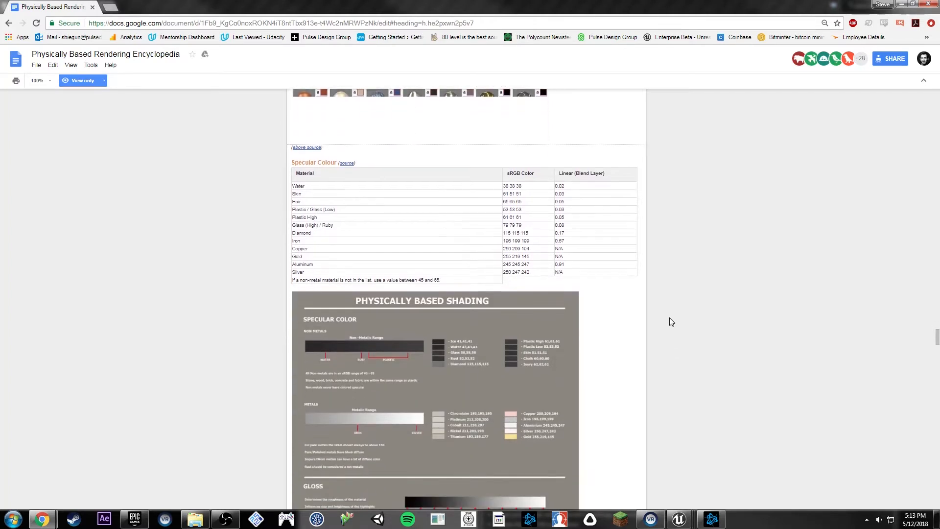
pyautogui.scroll(-2, 667, 316)
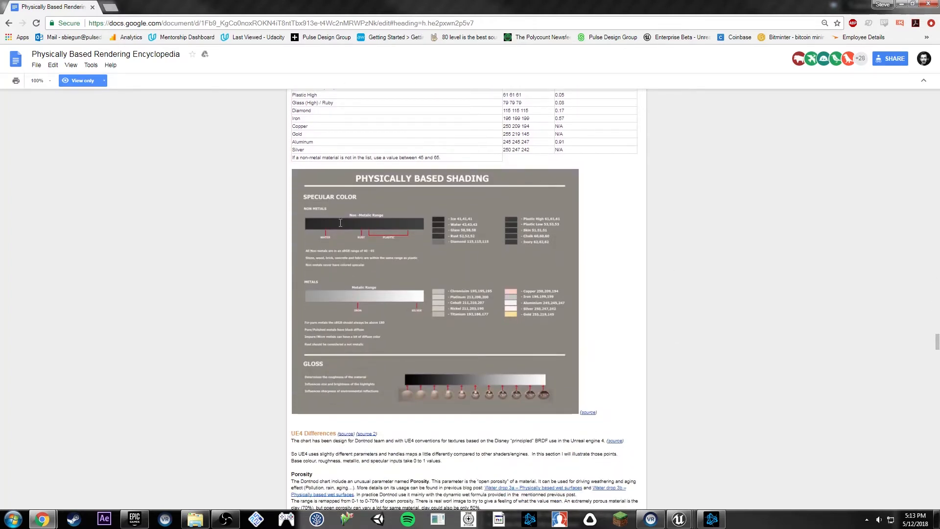
pyautogui.scroll(-8, 703, 262)
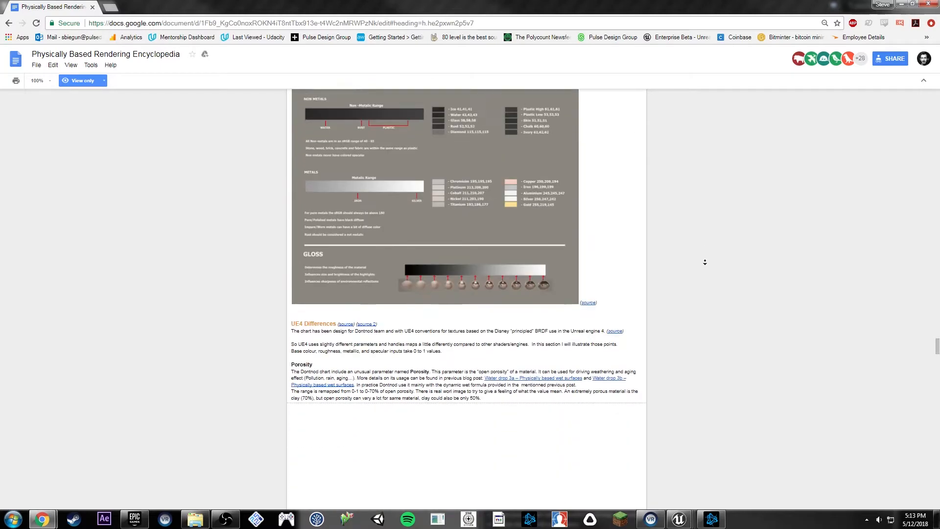
pyautogui.scroll(-2, 709, 253)
pyautogui.scroll(3, 702, 181)
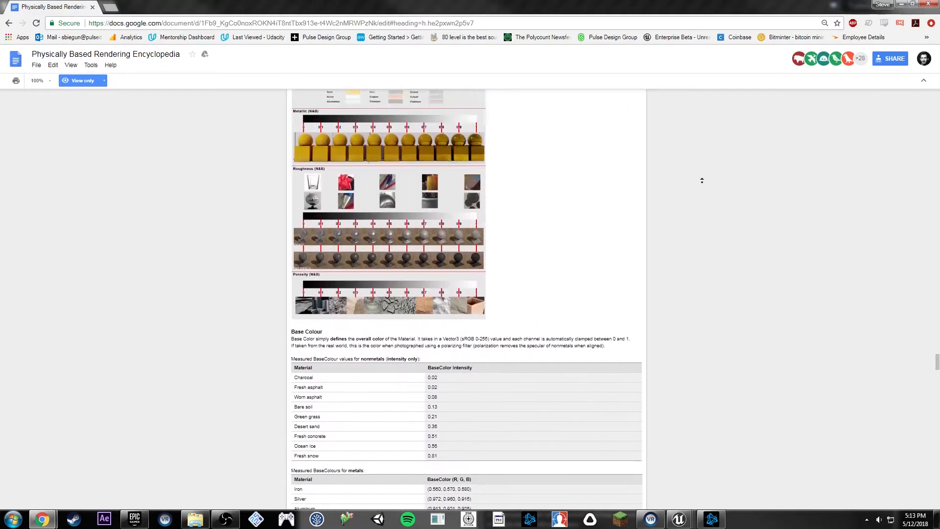
pyautogui.scroll(1, 703, 197)
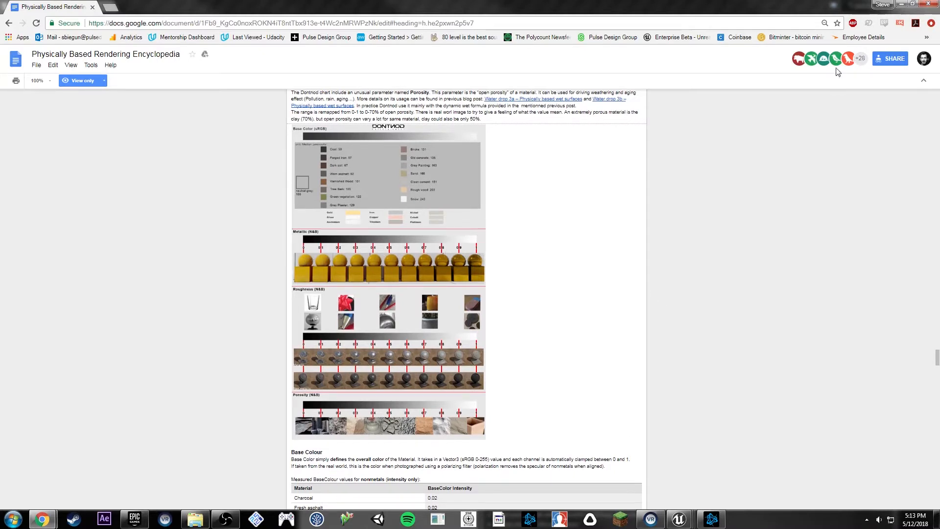
# - Reset the browser zoom and examine the encyclopedia's Base Colour, Roughness, Metallic and Specular reference sections
pyautogui.click(825, 23)
pyautogui.click(810, 39)
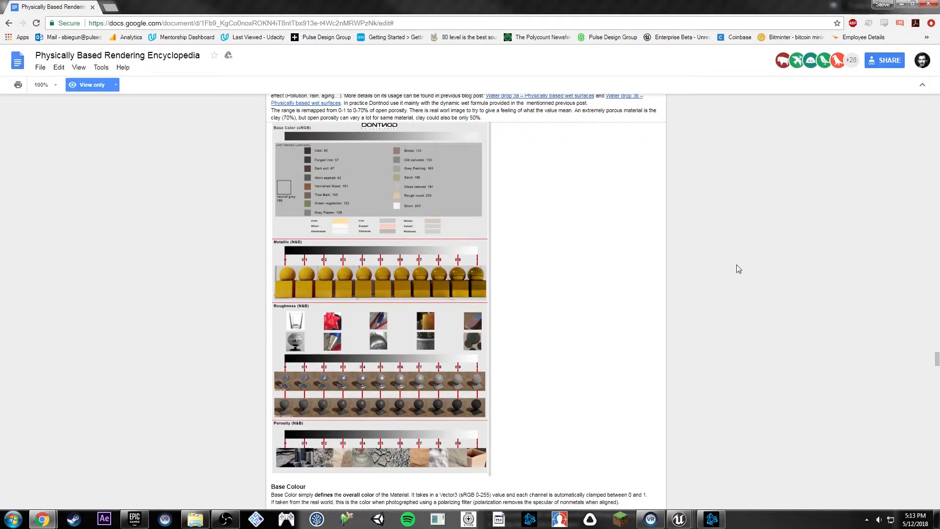
pyautogui.scroll(-8, 739, 269)
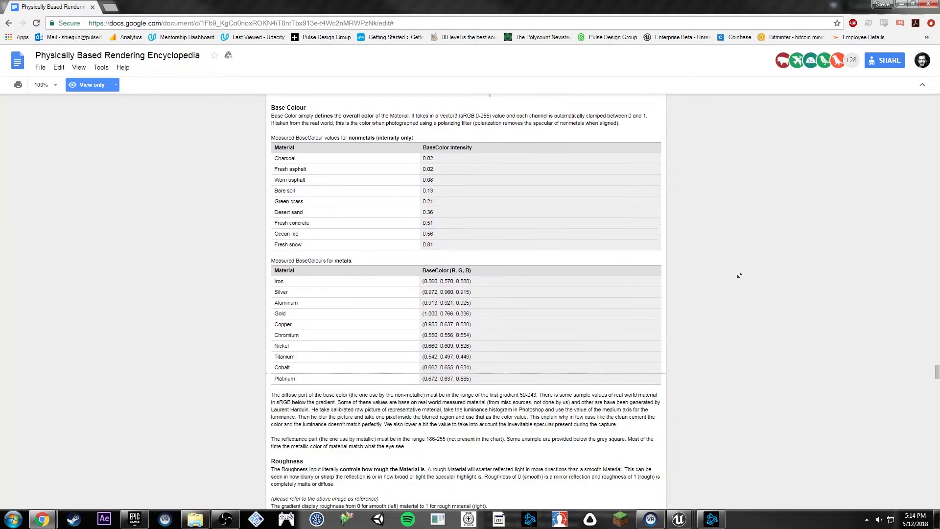
pyautogui.scroll(-7, 738, 275)
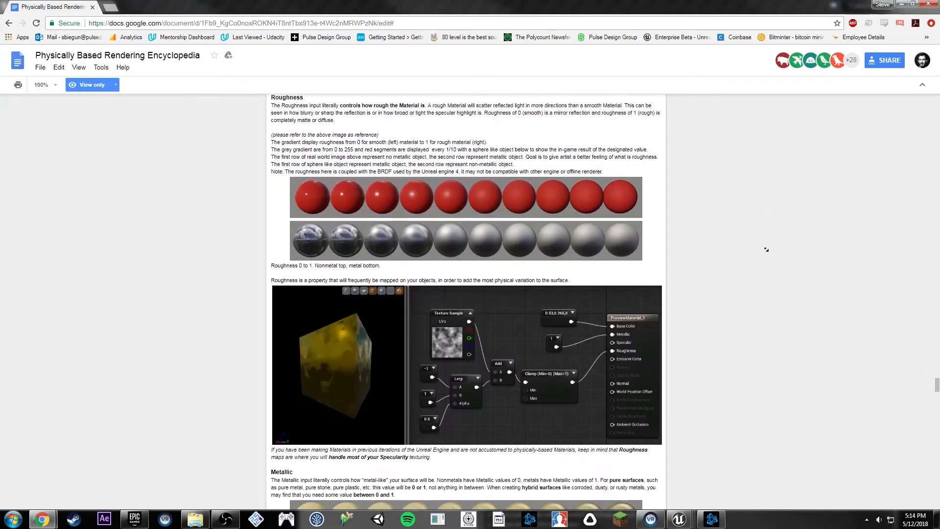
pyautogui.scroll(-8, 766, 250)
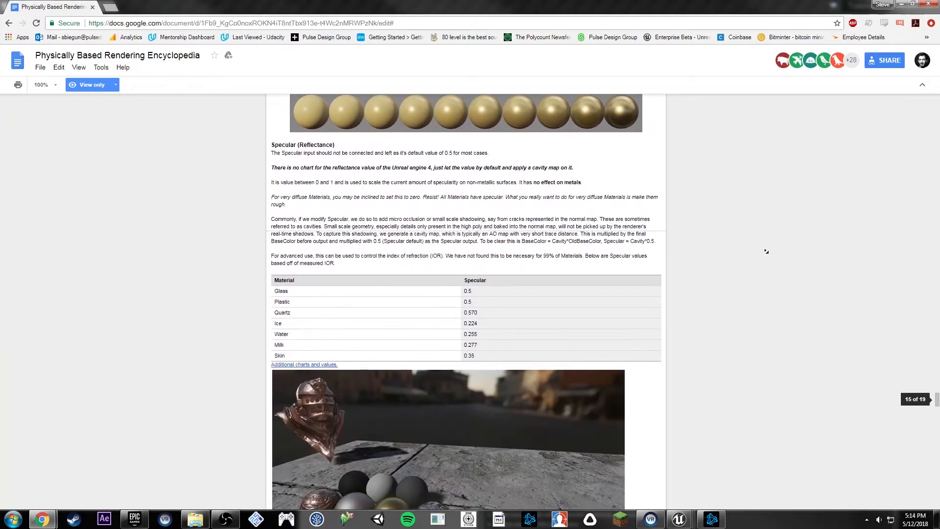
# - Return from the browser to the Unreal shade material graph and space the colour and opacity constants farther apart
pyautogui.scroll(-4, 766, 251)
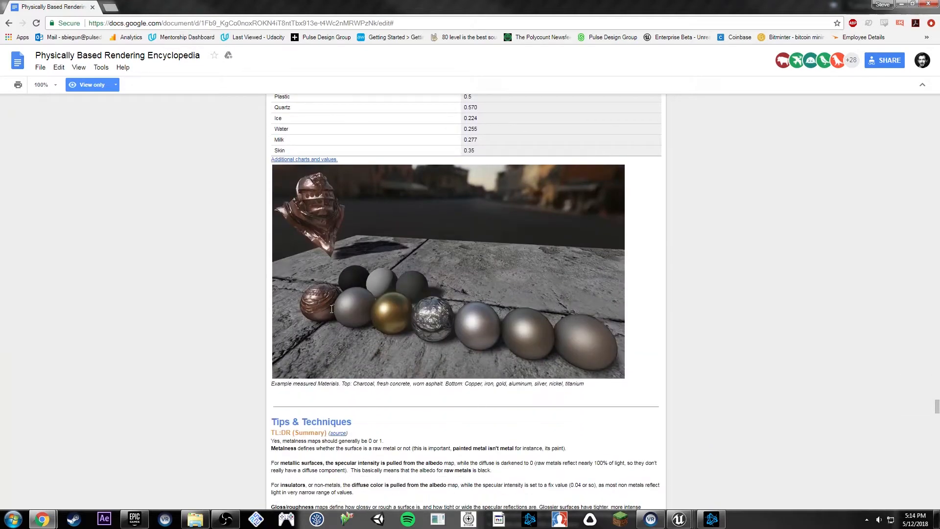
pyautogui.moveTo(77, 4); pyautogui.dragTo(939, 34)
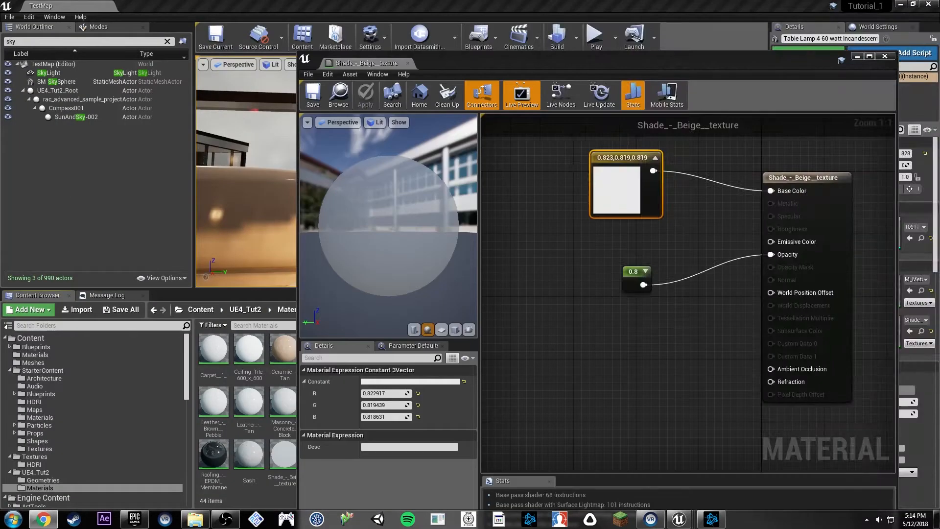
pyautogui.click(665, 337)
pyautogui.moveTo(617, 310); pyautogui.dragTo(623, 331, button='right')
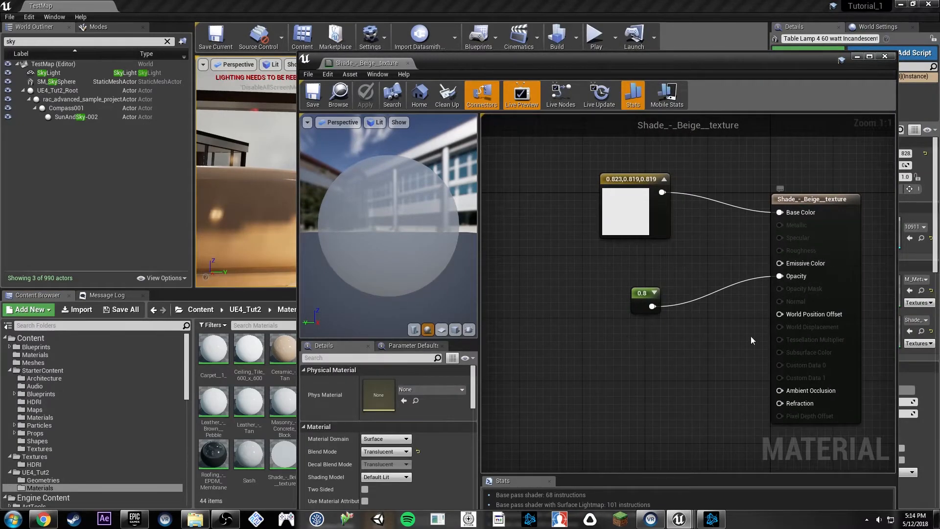
pyautogui.click(641, 293)
pyautogui.moveTo(642, 293); pyautogui.dragTo(640, 341)
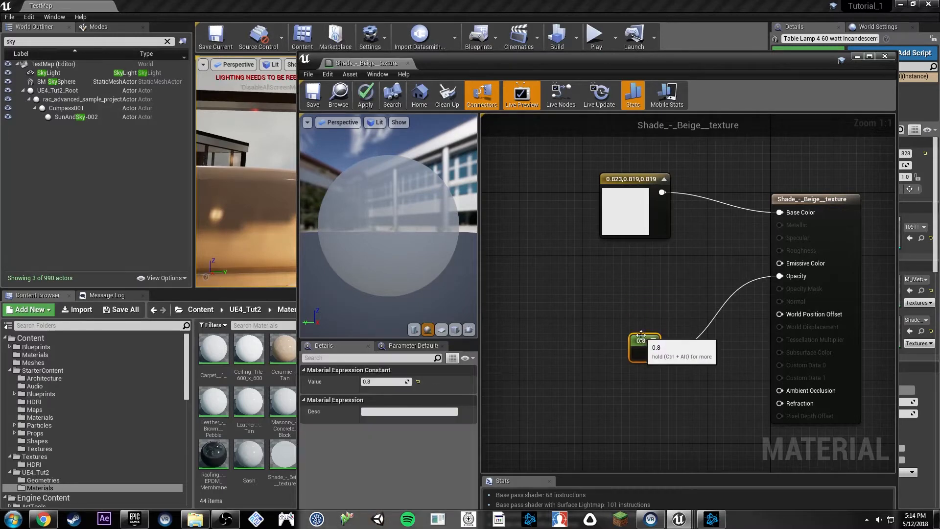
pyautogui.moveTo(604, 213); pyautogui.dragTo(602, 156)
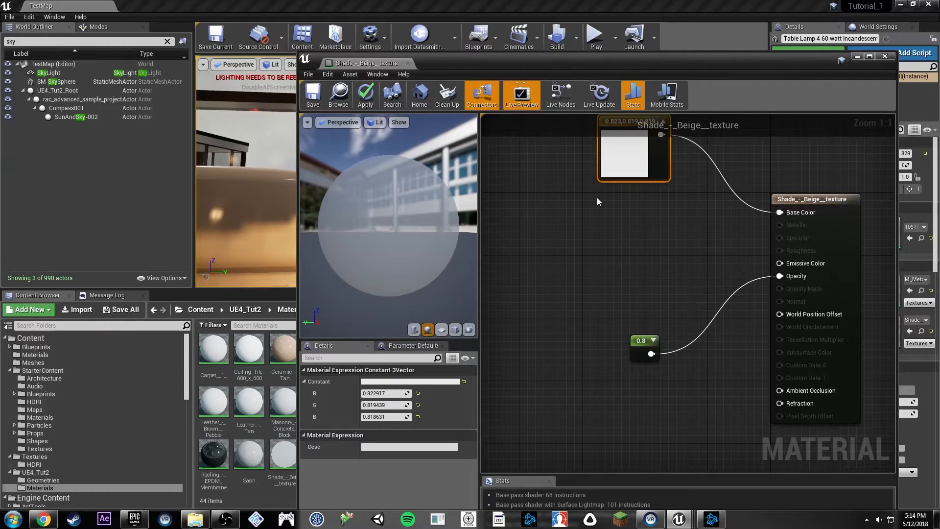
# - Add a Multiply node feeding the shade material's Emissive Color and connect the light grey colour constant to its A input
pyautogui.moveTo(776, 262); pyautogui.dragTo(677, 244)
pyautogui.write('multip')
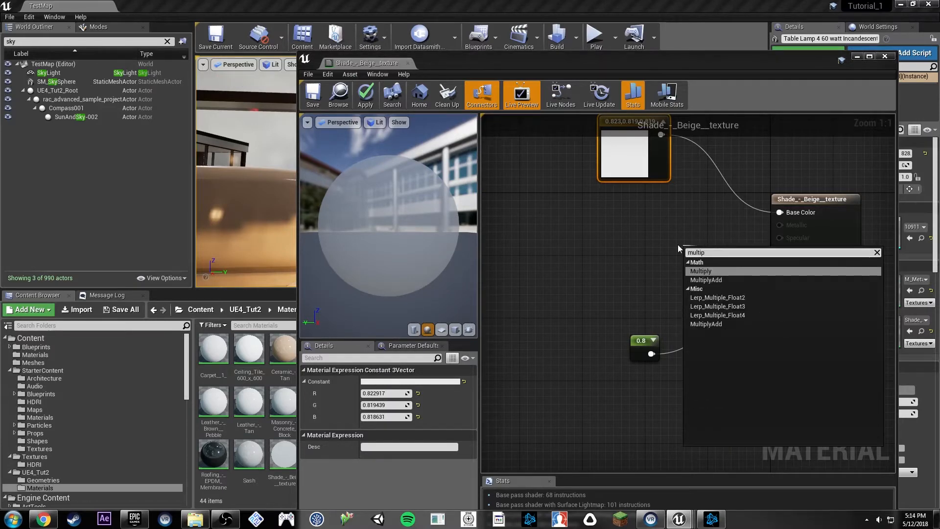
pyautogui.press('Return')
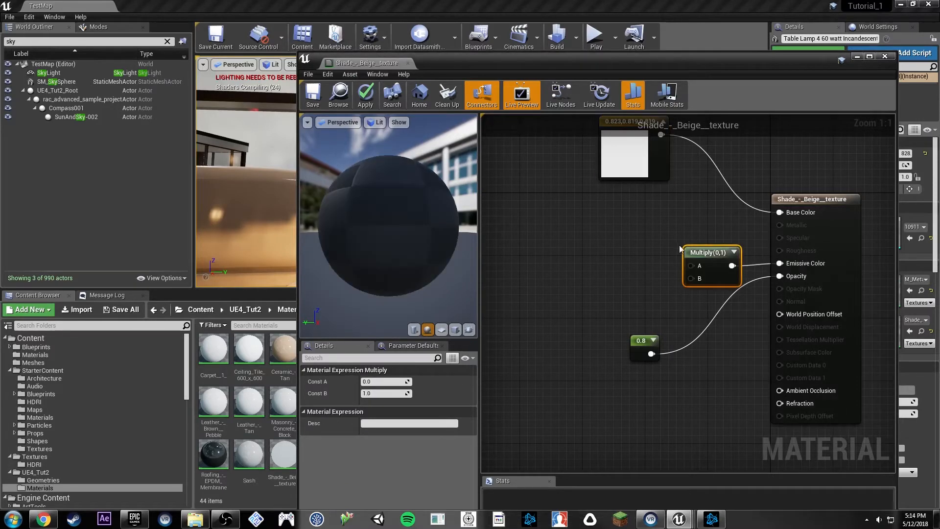
pyautogui.moveTo(708, 223); pyautogui.dragTo(708, 239, button='right')
pyautogui.moveTo(692, 281); pyautogui.dragTo(587, 176)
pyautogui.moveTo(713, 271); pyautogui.dragTo(659, 242)
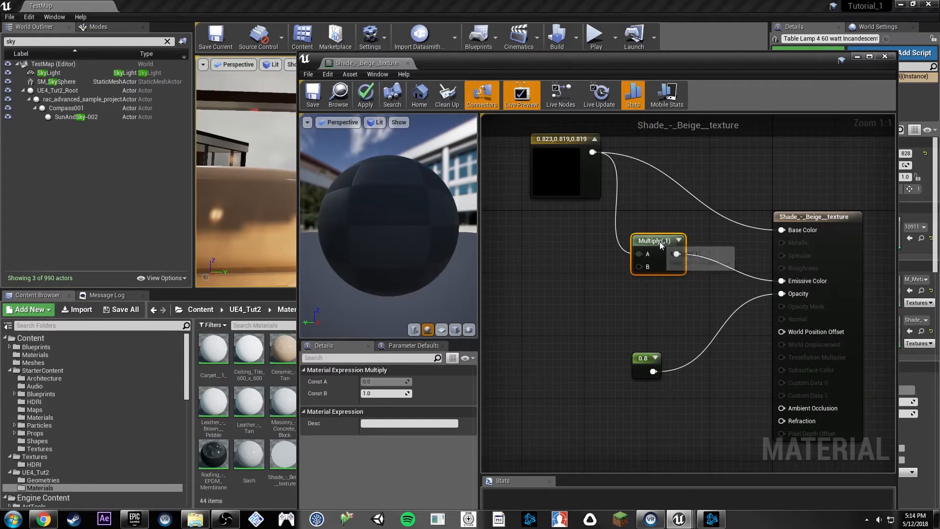
# - Add a scalar parameter named Emissive Multiply beside the Multiply node
pyautogui.click(567, 265)
pyautogui.moveTo(551, 265); pyautogui.dragTo(641, 268, button='right')
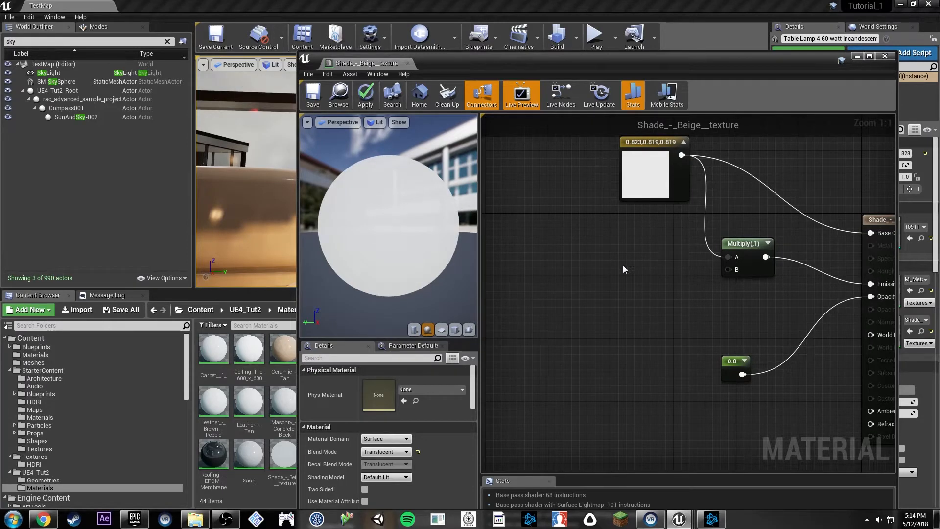
pyautogui.click(623, 267)
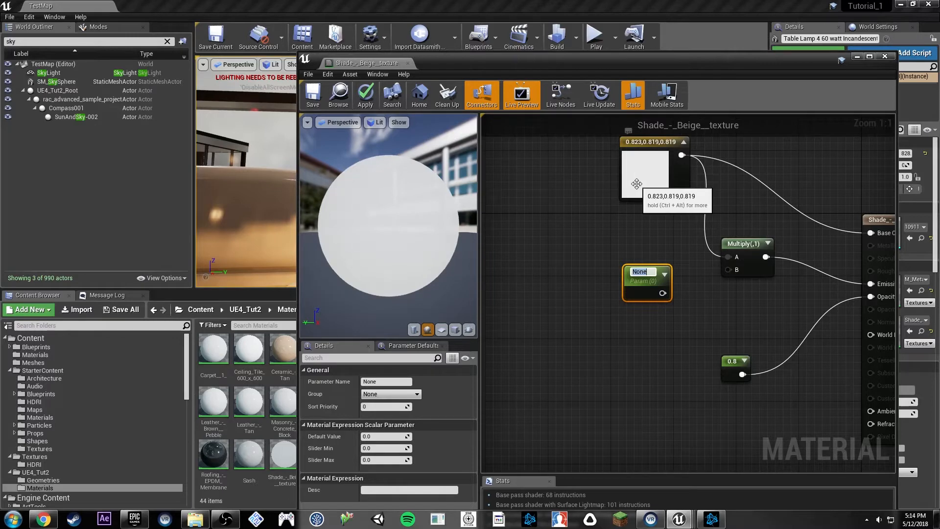
pyautogui.write('Emissive')
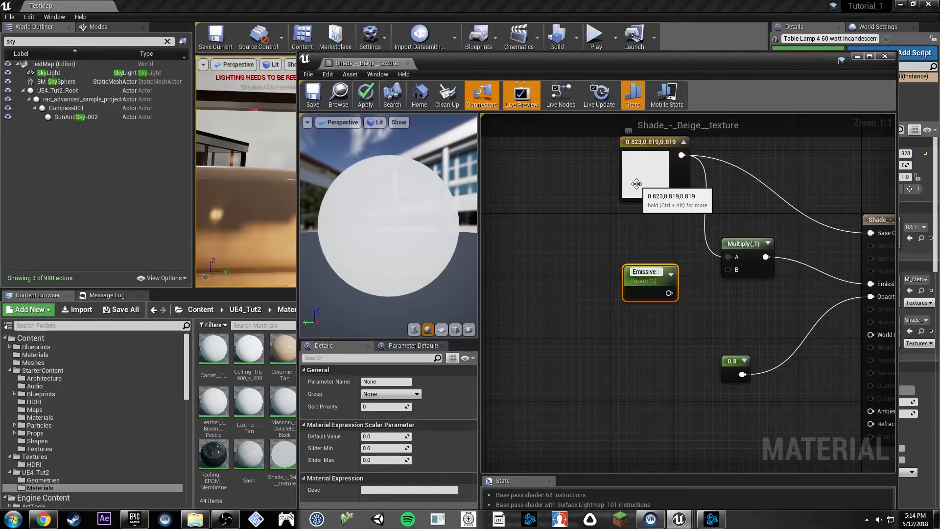
pyautogui.write(' Multiply')
pyautogui.press('Return')
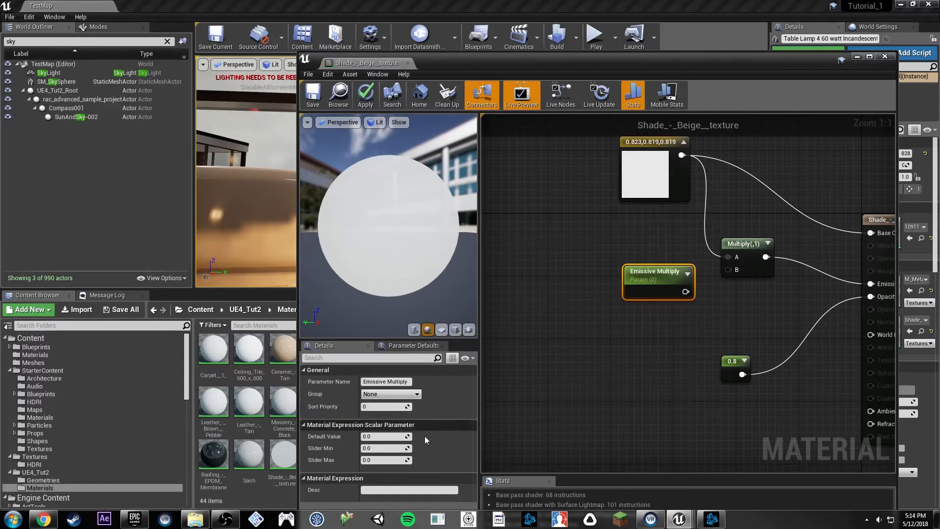
# - Set the Emissive Multiply parameter's default value to 1, connect it to the Multiply node's B input, and save the material
pyautogui.click(386, 436)
pyautogui.write('1')
pyautogui.press('Return')
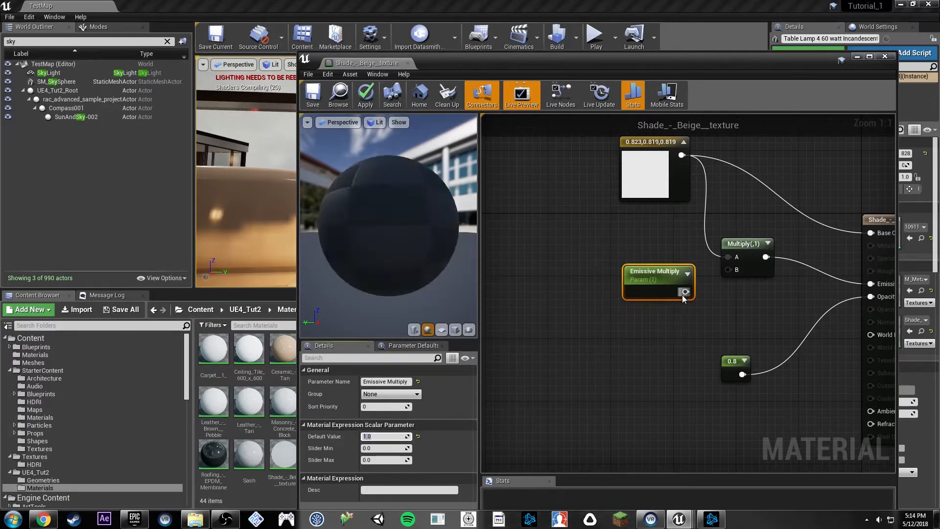
pyautogui.moveTo(685, 291); pyautogui.dragTo(728, 269)
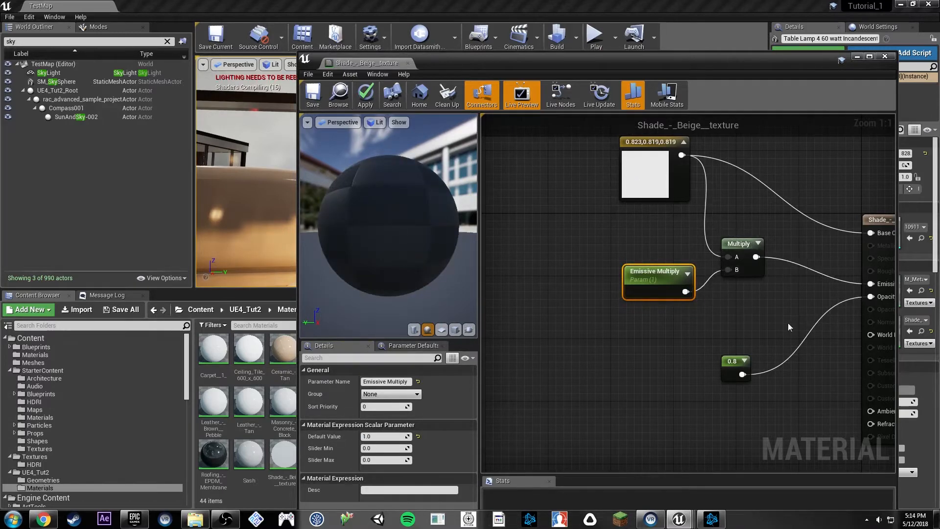
pyautogui.moveTo(760, 311); pyautogui.dragTo(678, 304, button='right')
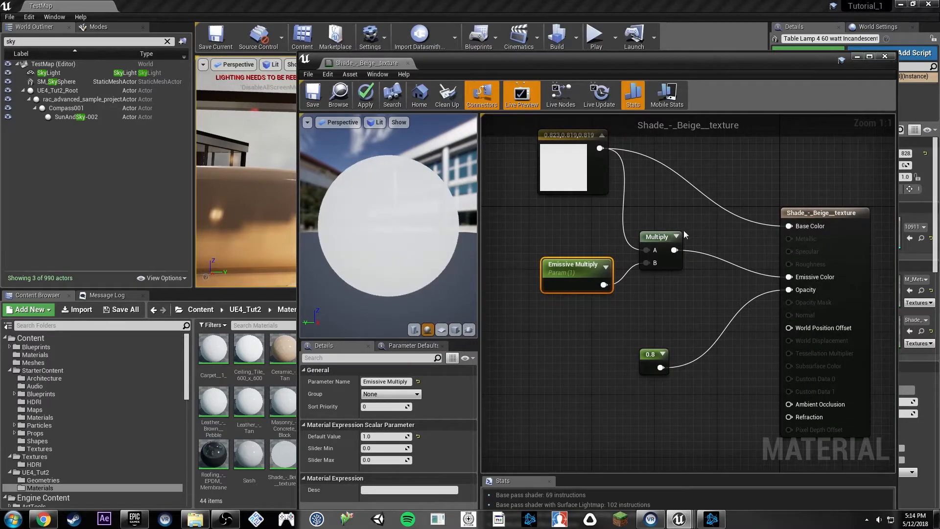
pyautogui.click(312, 94)
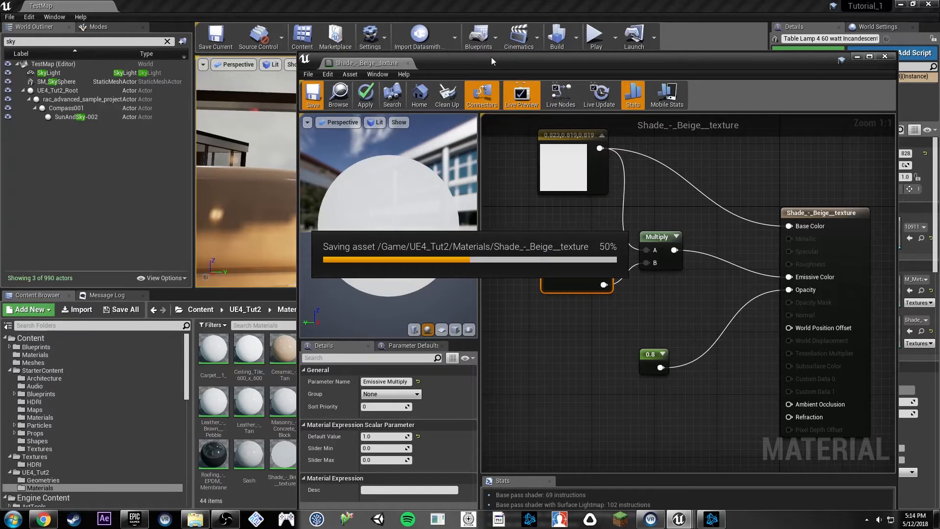
# - Move the material editor aside to inspect the lamp shade, and set the opacity constant to 0.95
pyautogui.moveTo(491, 56); pyautogui.dragTo(599, 246)
pyautogui.keyDown('alt'); pyautogui.moveTo(480, 171); pyautogui.dragTo(541, 163); pyautogui.keyUp('alt')
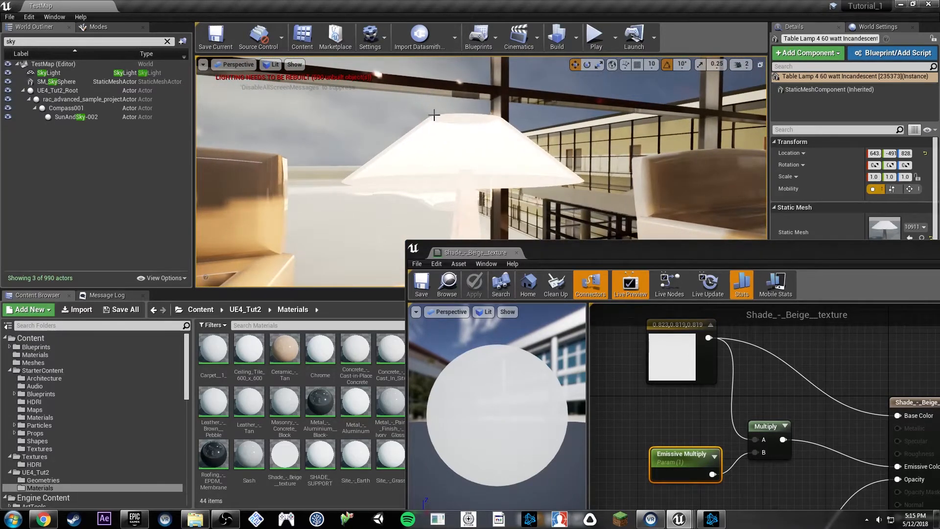
pyautogui.click(669, 284)
pyautogui.moveTo(734, 470); pyautogui.dragTo(711, 372, button='right')
pyautogui.click(732, 456)
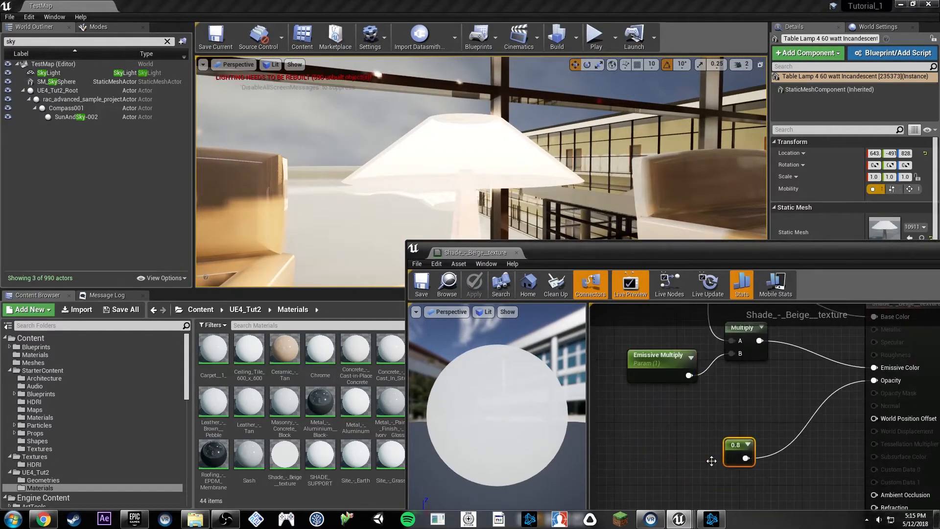
pyautogui.moveTo(648, 258); pyautogui.dragTo(843, 76)
pyautogui.click(687, 388)
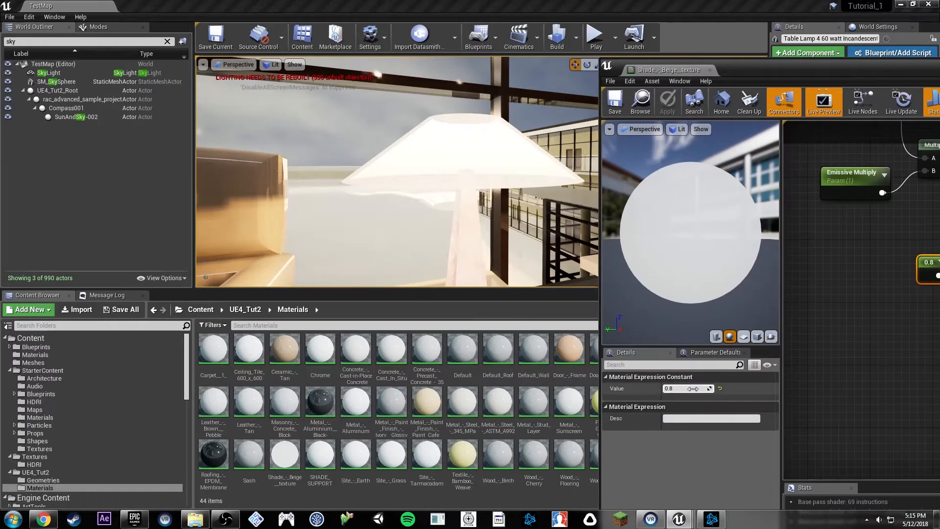
pyautogui.write('.95')
pyautogui.press('Return')
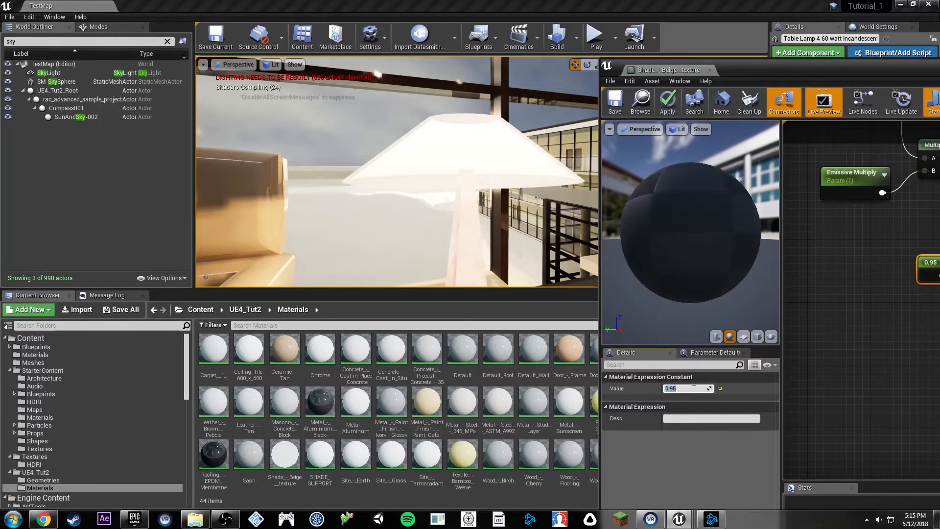
# - Set the Emissive Multiply parameter's default value to 0.1 and save the material
pyautogui.click(844, 186)
pyautogui.click(693, 442)
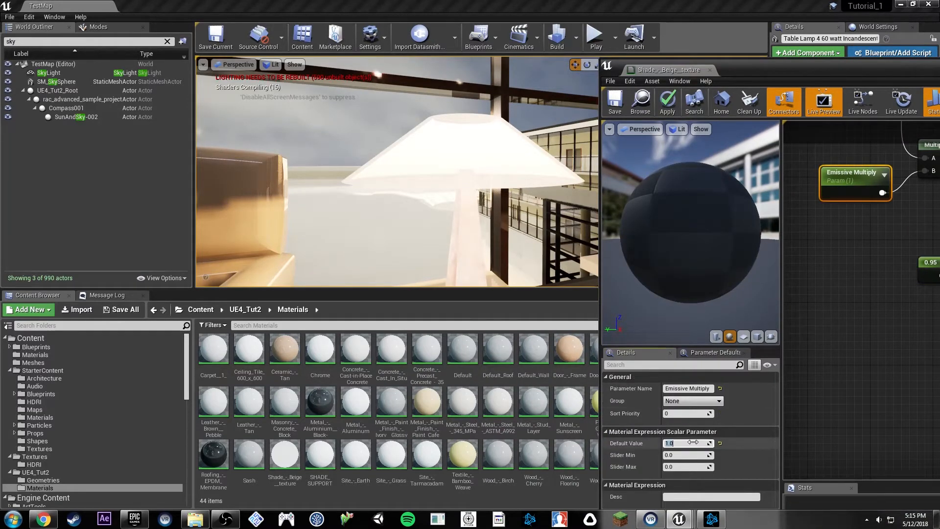
pyautogui.write('0.1')
pyautogui.press('Return')
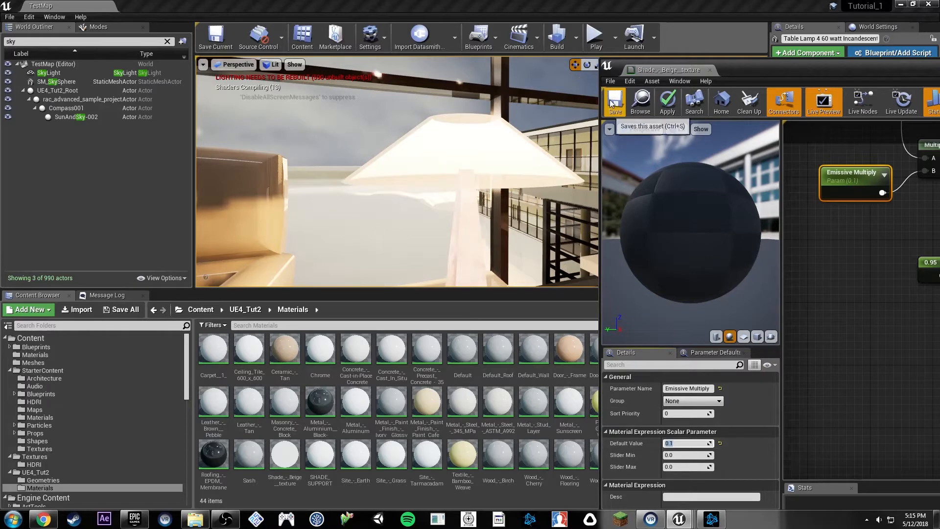
pyautogui.click(611, 104)
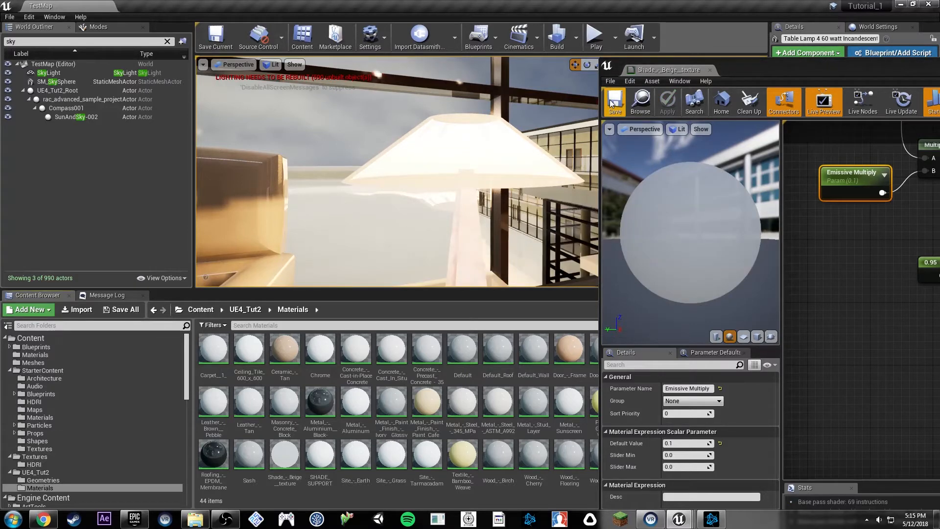
# - Switch the shade material to a non-translucent blend mode and save it
pyautogui.moveTo(406, 151); pyautogui.dragTo(308, 151, button='right')
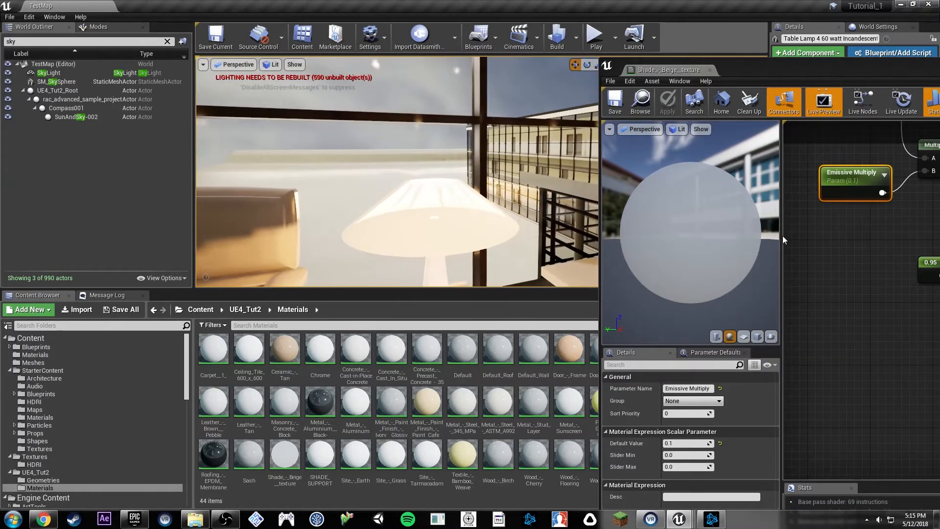
pyautogui.click(896, 322)
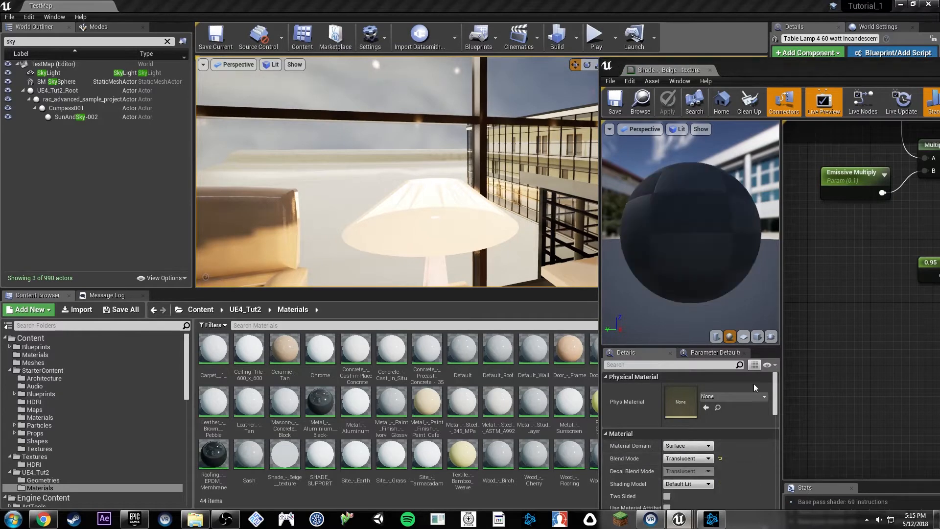
pyautogui.moveTo(834, 252); pyautogui.dragTo(722, 307, button='right')
pyautogui.moveTo(789, 252); pyautogui.dragTo(939, 222, button='right')
pyautogui.click(795, 238)
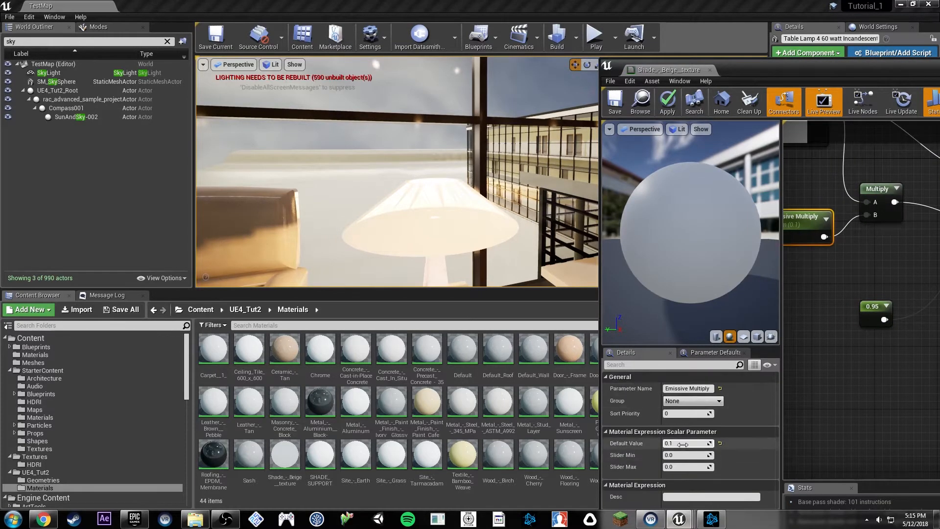
pyautogui.click(616, 94)
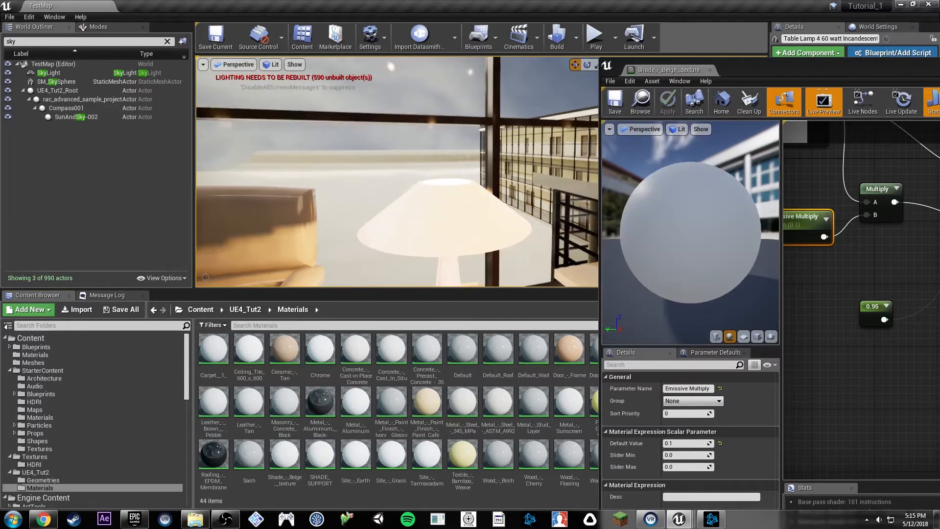
# - Clear the World Outliner's "sky" filter and select all four Table Lamp 4 60 watt Incandescent static mesh actors
pyautogui.moveTo(873, 75); pyautogui.dragTo(814, 52)
pyautogui.moveTo(804, 223); pyautogui.dragTo(876, 199, button='right')
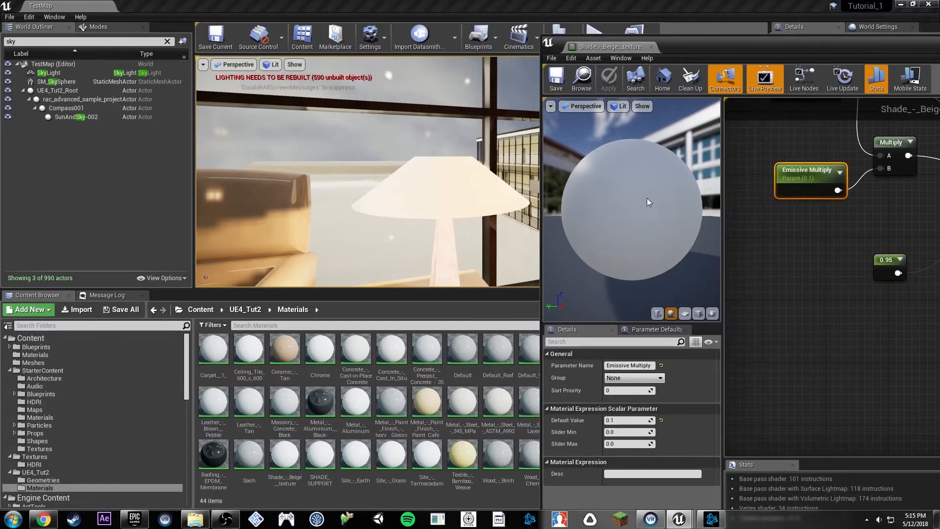
pyautogui.moveTo(700, 60); pyautogui.dragTo(487, 453)
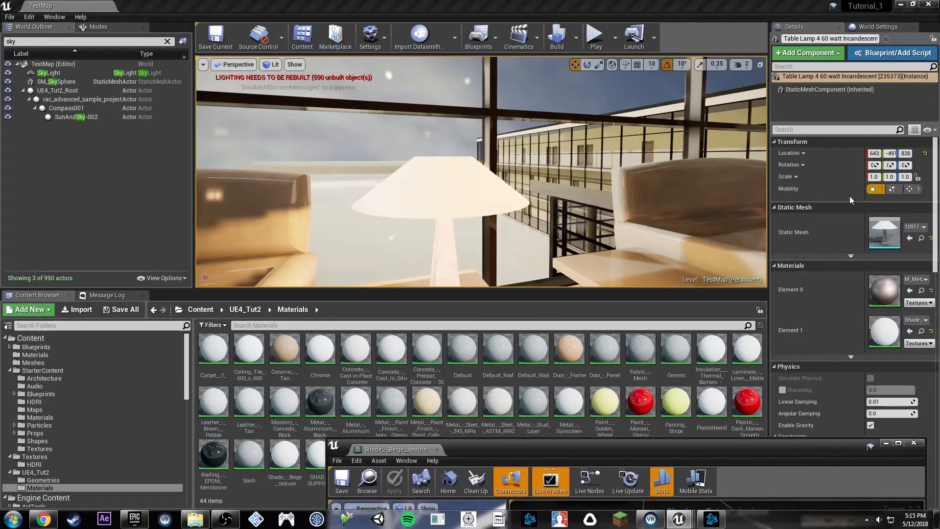
pyautogui.click(818, 130)
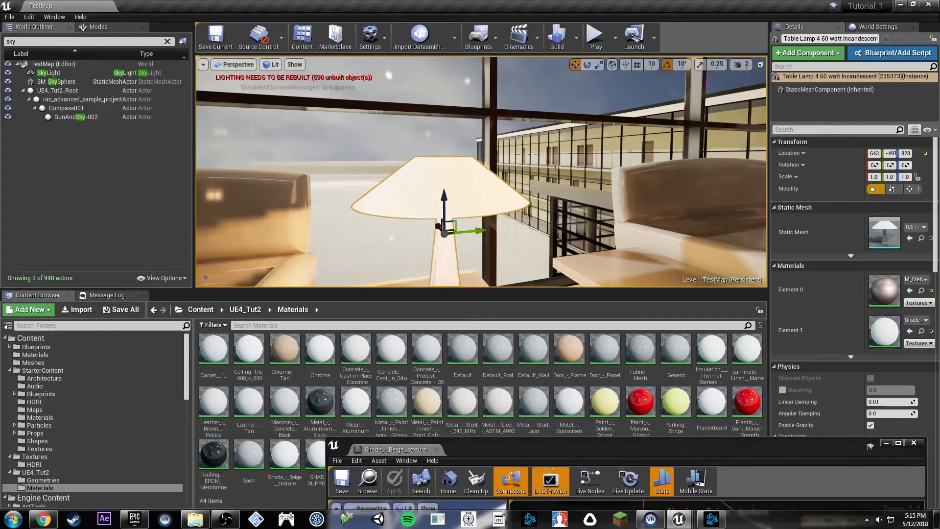
pyautogui.moveTo(481, 171); pyautogui.dragTo(426, 184, button='right')
pyautogui.click(167, 42)
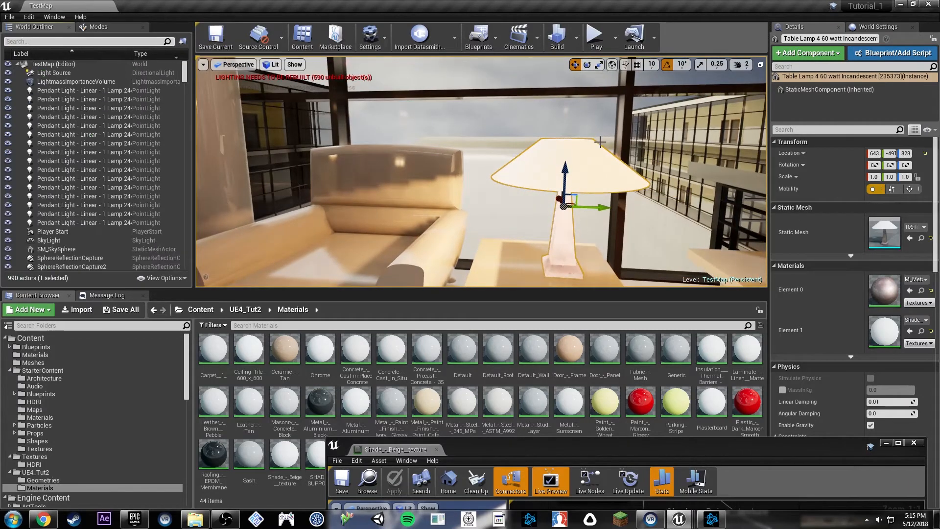
pyautogui.keyDown('ctrl'); pyautogui.click(88, 187); pyautogui.keyUp('ctrl')
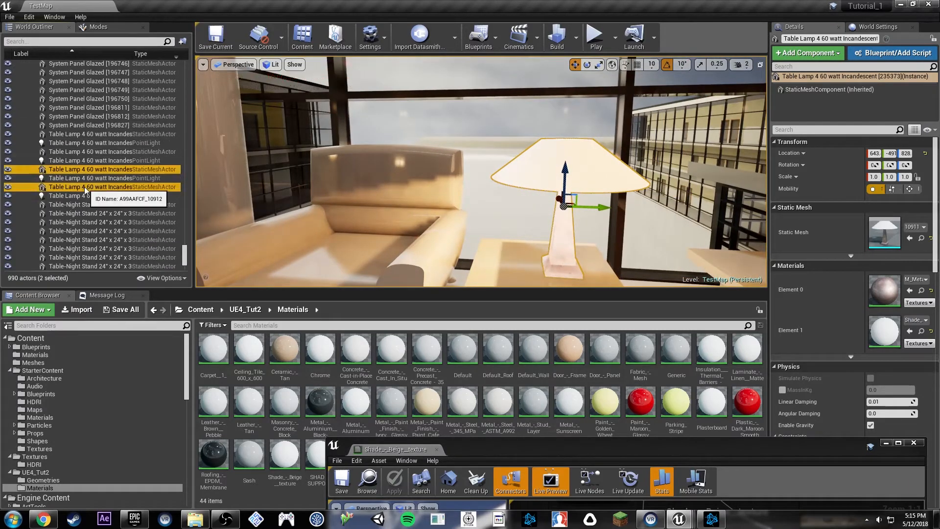
pyautogui.keyDown('ctrl'); pyautogui.click(82, 152); pyautogui.keyUp('ctrl')
pyautogui.keyDown('ctrl'); pyautogui.click(81, 134); pyautogui.keyUp('ctrl')
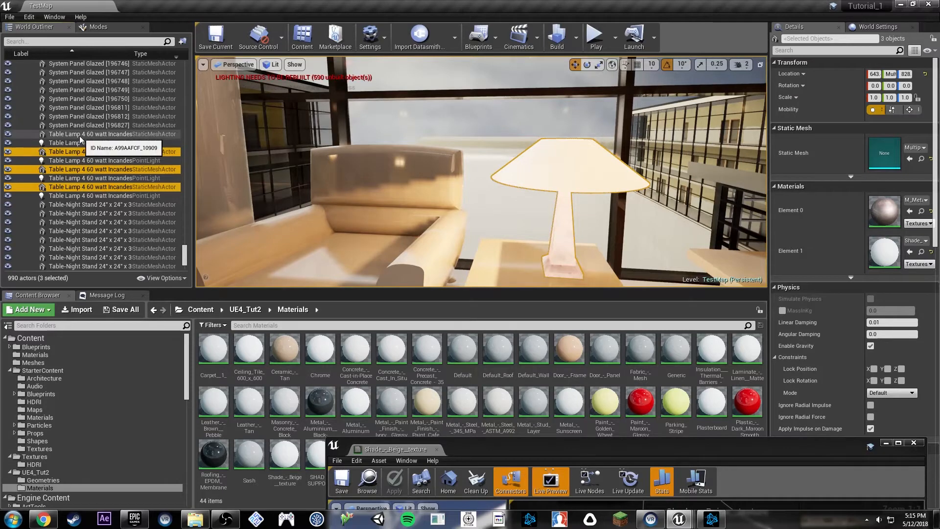
# - Filter the selected lamp meshes' properties by "emis" and enable Use Emissive for Static Lighting
pyautogui.click(819, 51)
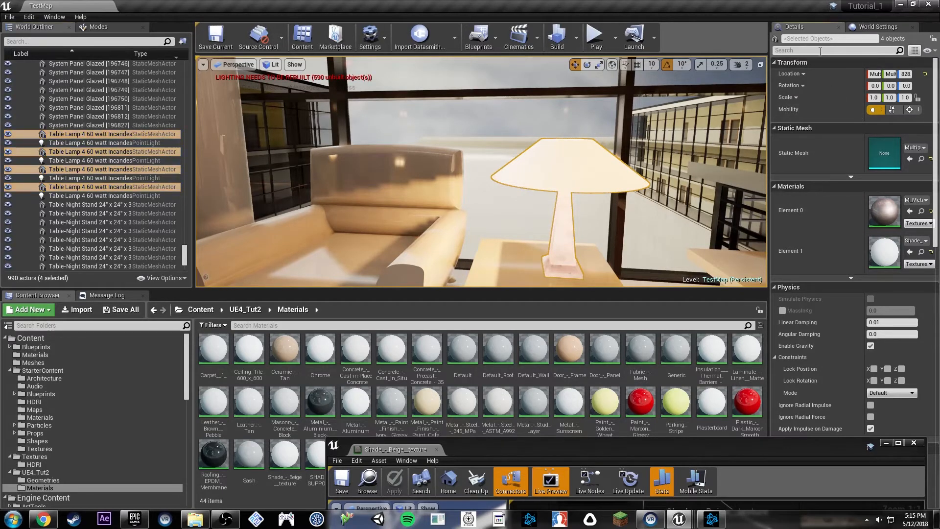
pyautogui.write('emis')
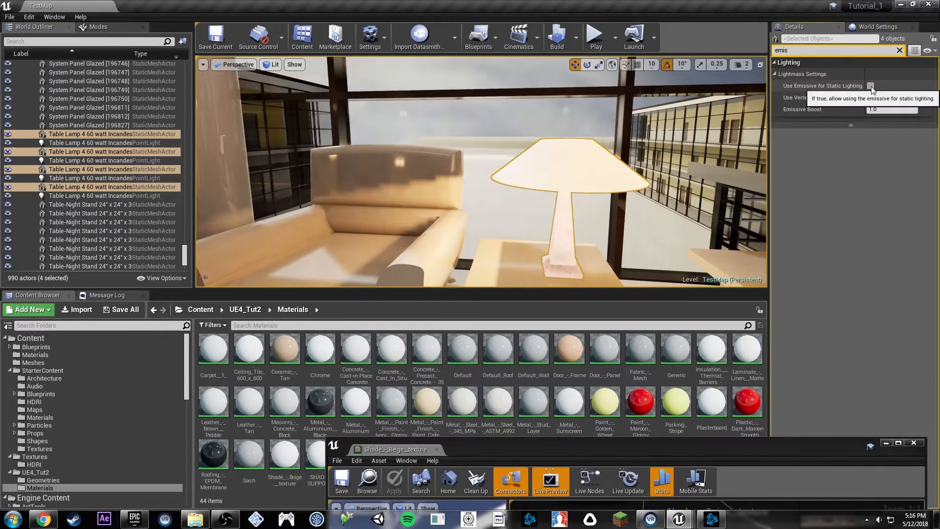
pyautogui.click(870, 85)
# - Bring the shade's material editor beside the lamp view and adjust the Emissive Multiply default value, settling on 0.1
pyautogui.moveTo(729, 450); pyautogui.dragTo(796, 67)
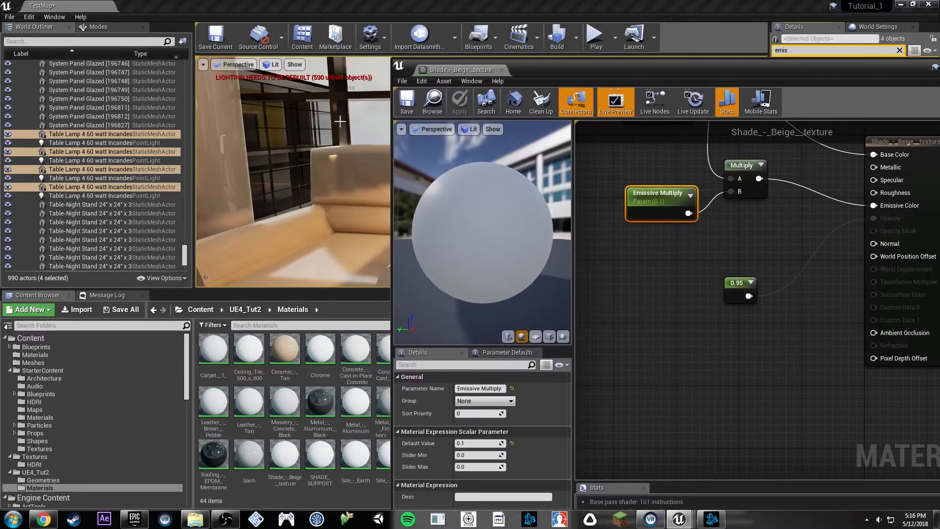
pyautogui.moveTo(335, 116); pyautogui.dragTo(289, 100, button='right')
pyautogui.moveTo(598, 68); pyautogui.dragTo(613, 74)
pyautogui.scroll(-1, 702, 200)
pyautogui.moveTo(762, 247); pyautogui.dragTo(715, 274, button='right')
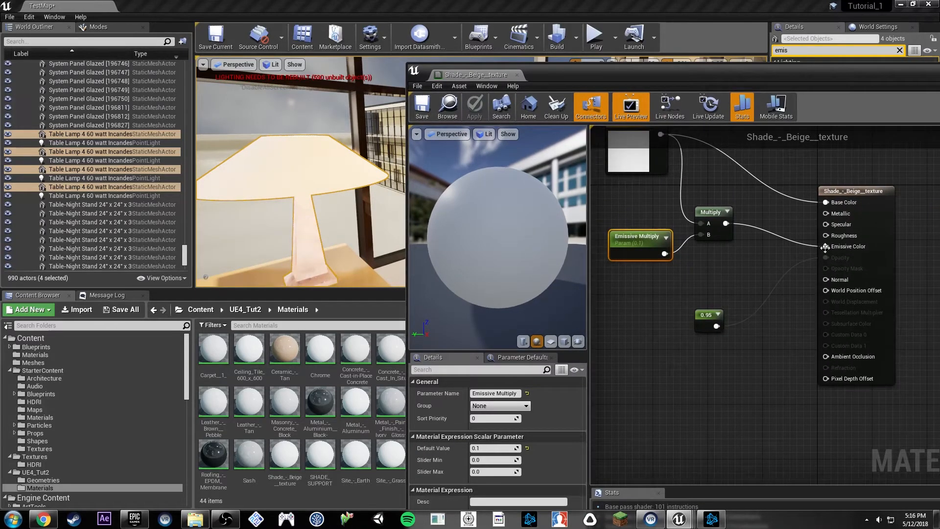
pyautogui.moveTo(496, 446); pyautogui.dragTo(519, 446)
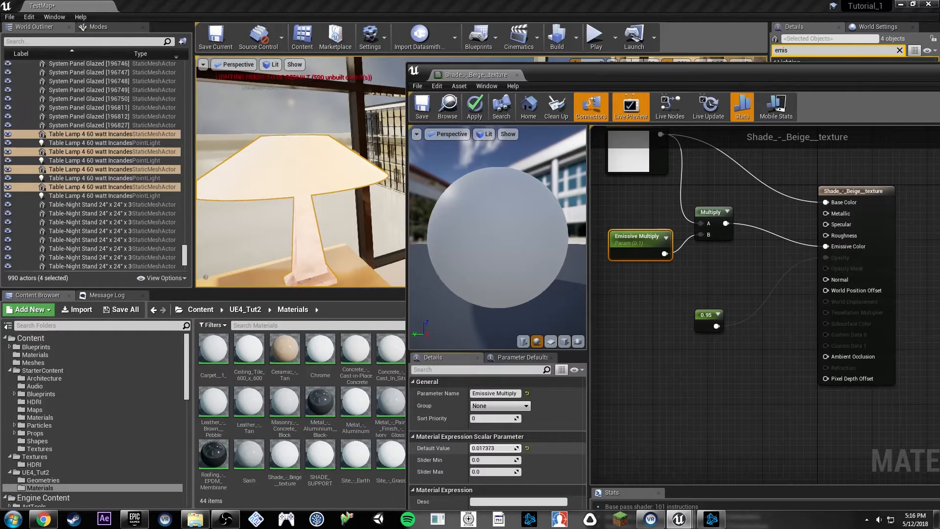
pyautogui.moveTo(496, 446); pyautogui.dragTo(499, 446)
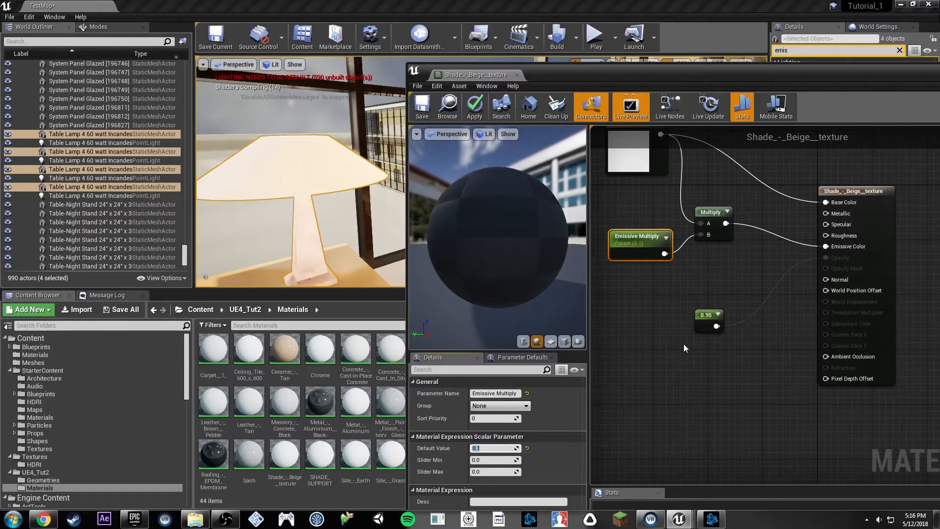
# - Set the shade material's base colour constant to a darker grey with R 0.479, G 0.536 and B 0.526
pyautogui.moveTo(683, 348); pyautogui.dragTo(712, 435, button='right')
pyautogui.moveTo(663, 239); pyautogui.dragTo(676, 199)
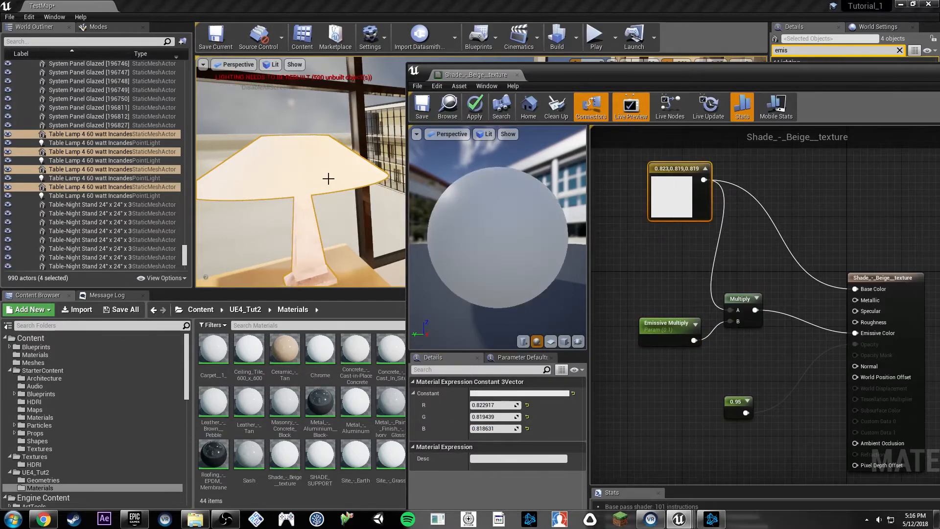
pyautogui.moveTo(356, 172)
pyautogui.mouseDown(button='right')
pyautogui.moveTo(344, 156)
pyautogui.moveTo(349, 182)
pyautogui.moveTo(342, 172)
pyautogui.moveTo(359, 174)
pyautogui.mouseUp(button='right')
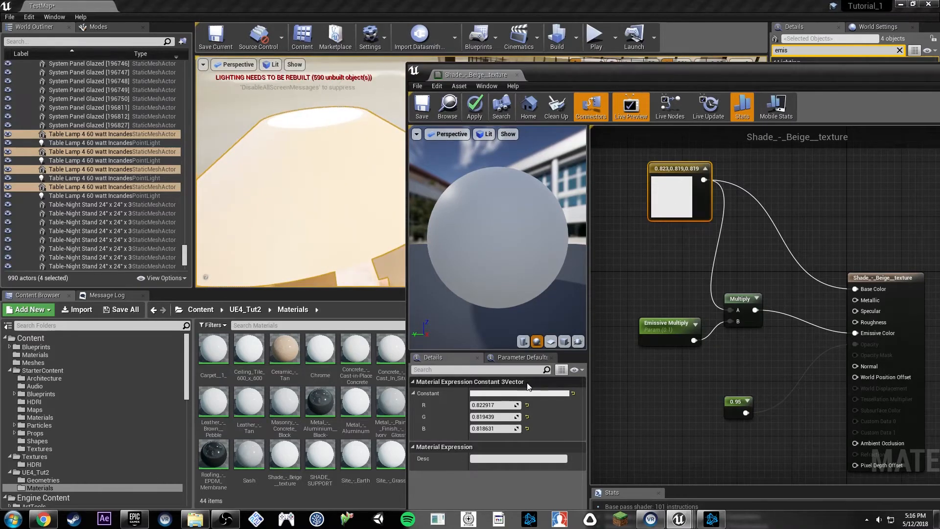
pyautogui.click(507, 394)
pyautogui.moveTo(653, 307); pyautogui.dragTo(654, 325)
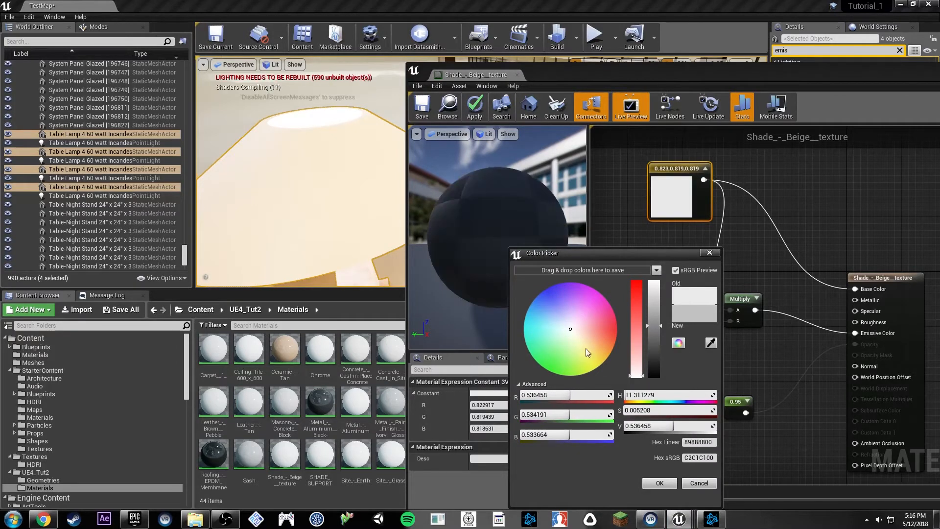
pyautogui.click(571, 330)
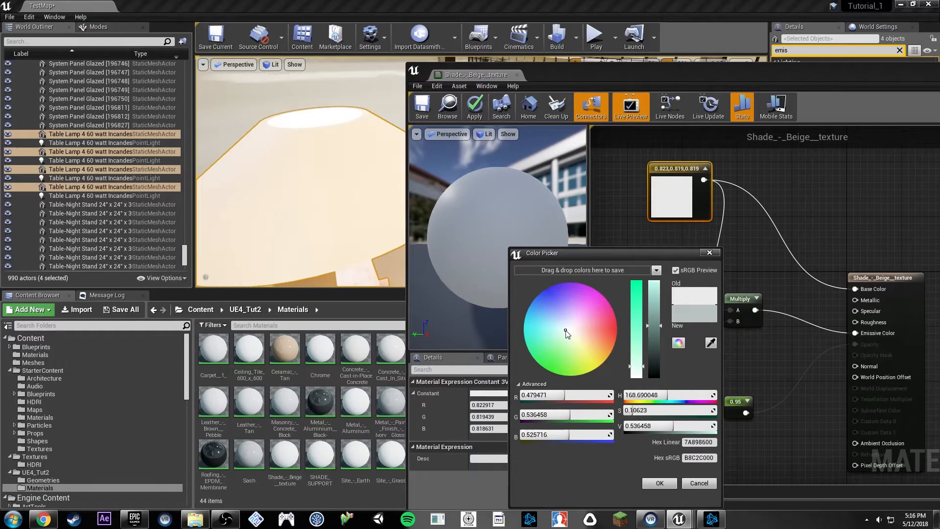
pyautogui.click(660, 483)
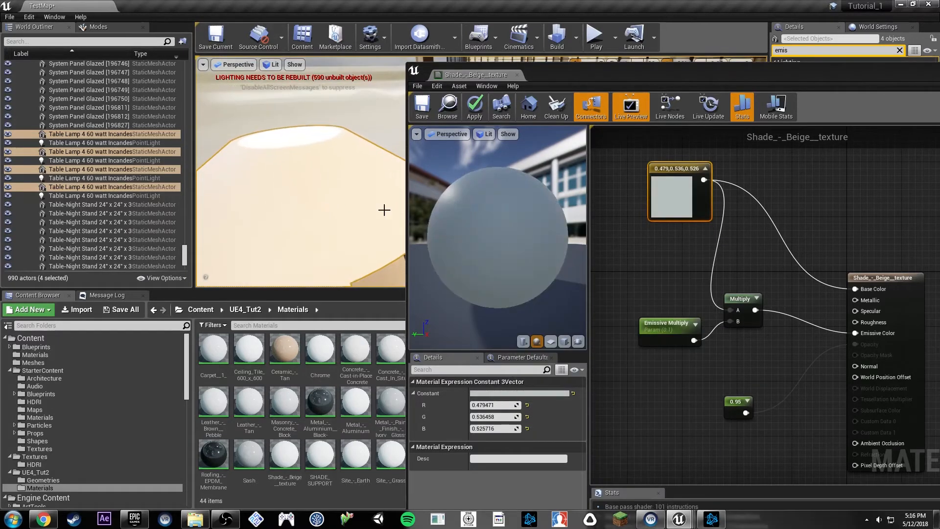
# - Save the shade material and compare the lamp in unlit and lit view modes
pyautogui.scroll(-4, 384, 209)
pyautogui.click(427, 114)
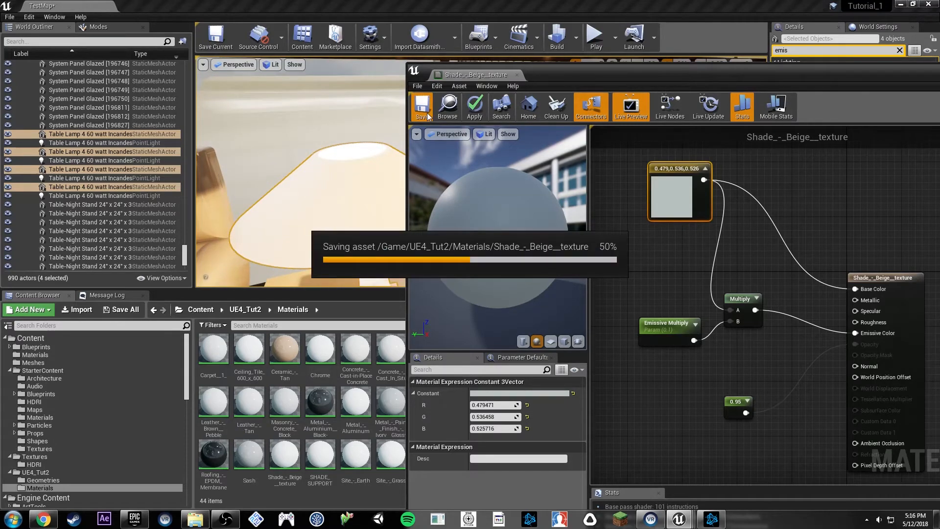
pyautogui.moveTo(348, 191); pyautogui.dragTo(416, 232, button='right')
pyautogui.hotkey('alt', '3')
pyautogui.moveTo(361, 141); pyautogui.dragTo(374, 191, button='right')
pyautogui.hotkey('alt', '4')
pyautogui.moveTo(360, 141); pyautogui.dragTo(326, 130, button='right')
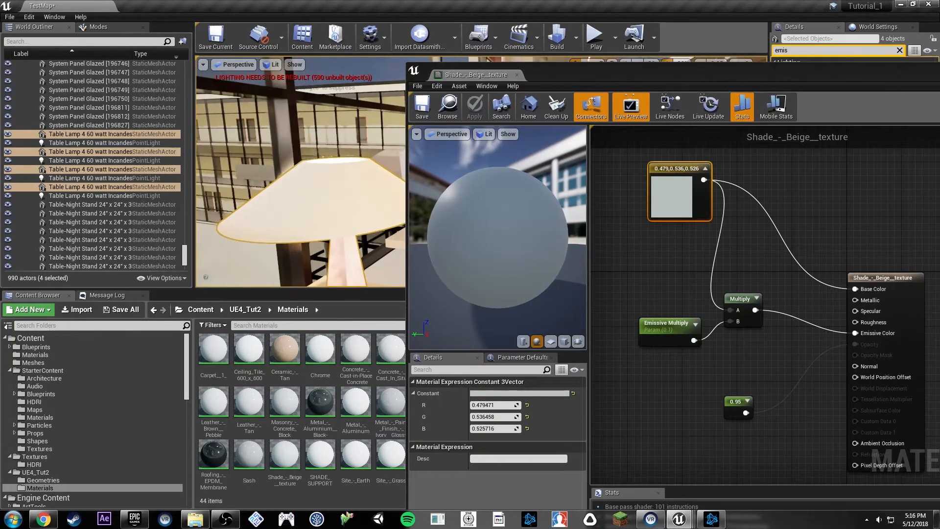
# - Feed a constant of 0.9 into the shade material's Roughness, shifting the Multiply node to make room, and save the material
pyautogui.click(824, 286)
pyautogui.moveTo(741, 299); pyautogui.dragTo(854, 322)
pyautogui.press('1')
pyautogui.click(748, 274)
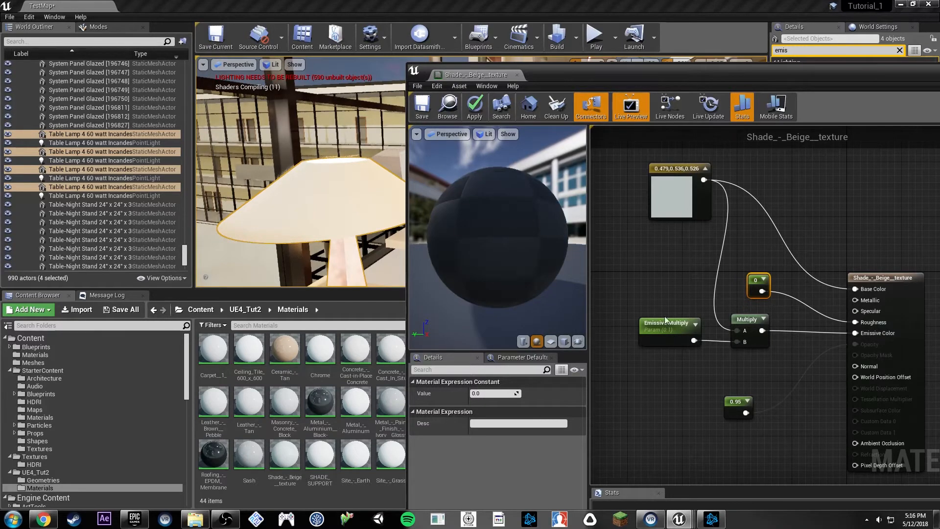
pyautogui.click(501, 393)
pyautogui.write('0.9')
pyautogui.press('Return')
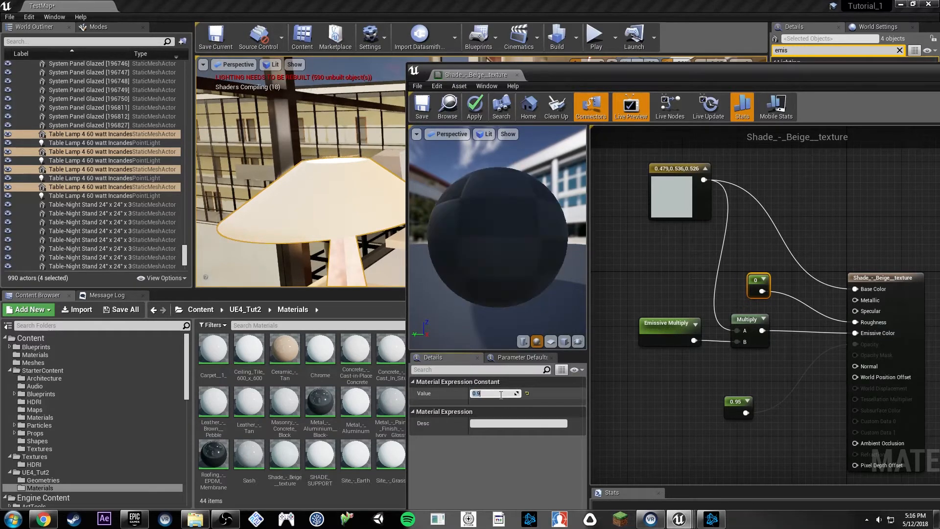
pyautogui.click(422, 105)
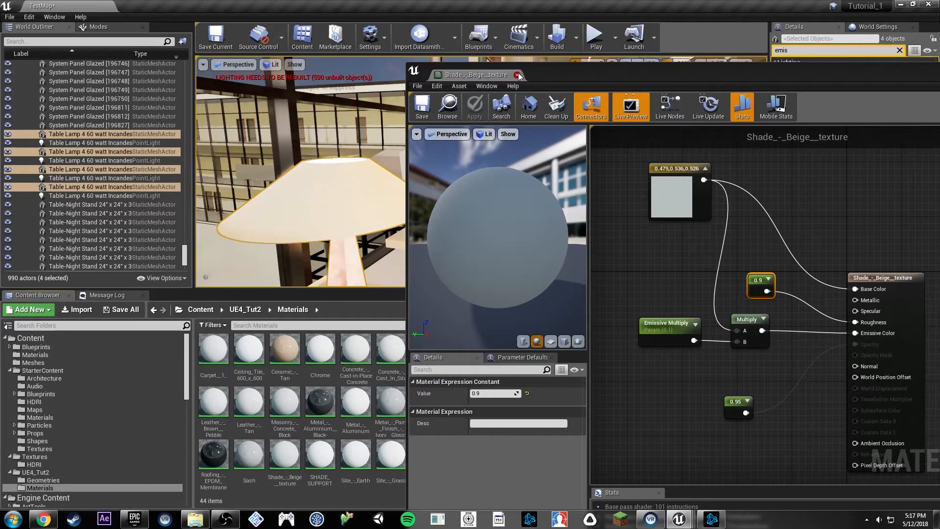
# - Move the unused 0.95 constant lower in the graph and close the shade material, applying its changes
pyautogui.moveTo(743, 411); pyautogui.dragTo(742, 431)
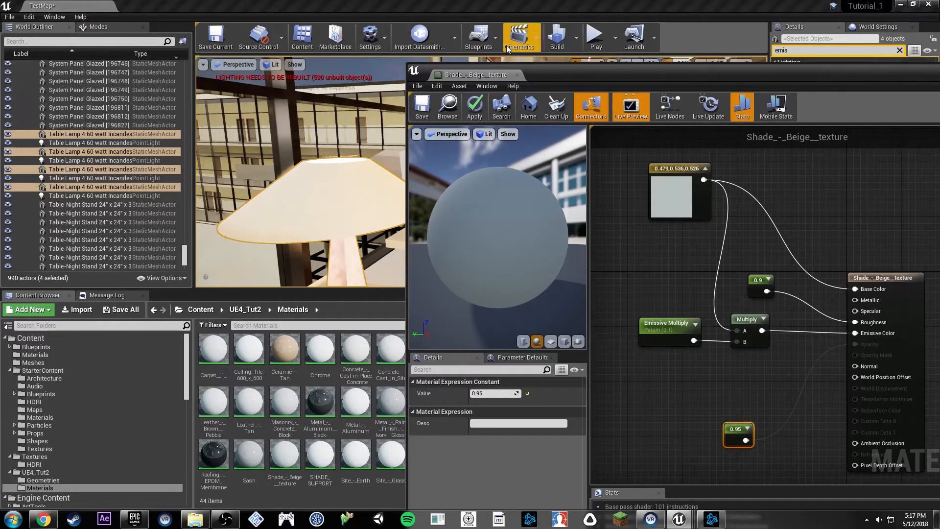
pyautogui.click(516, 74)
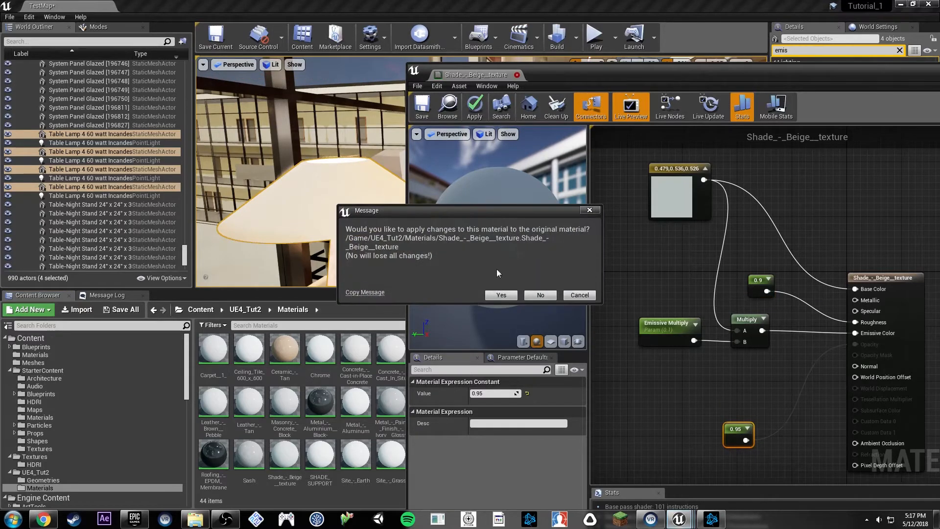
pyautogui.click(501, 294)
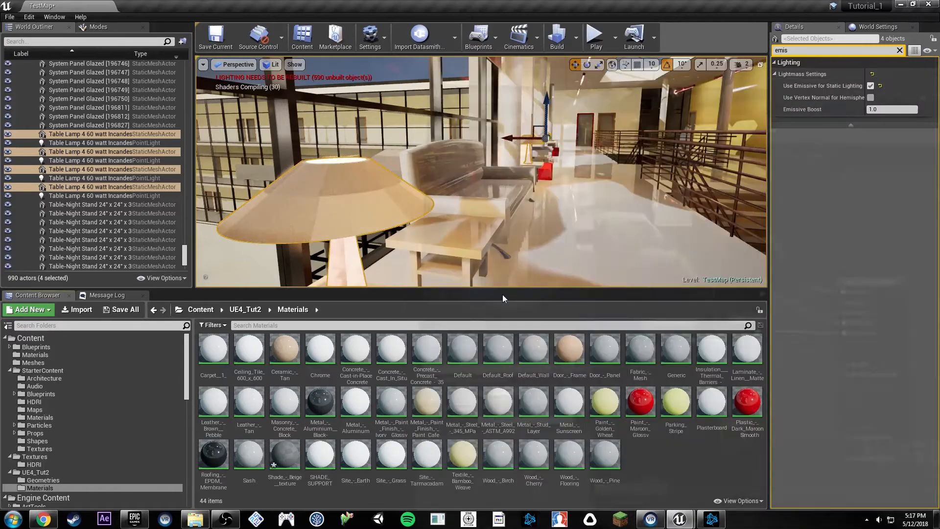
# - Select the four Table Lamp 4 60 watt Incandescent point lights and frame them in the viewport
pyautogui.moveTo(503, 220); pyautogui.dragTo(588, 154, button='right')
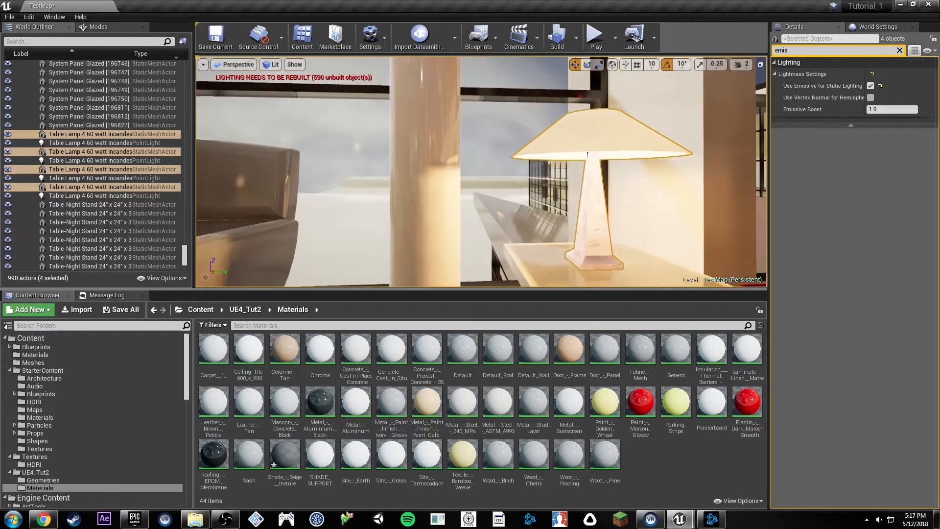
pyautogui.click(61, 195)
pyautogui.keyDown('ctrl'); pyautogui.click(58, 178); pyautogui.keyUp('ctrl')
pyautogui.keyDown('ctrl'); pyautogui.click(58, 160); pyautogui.keyUp('ctrl')
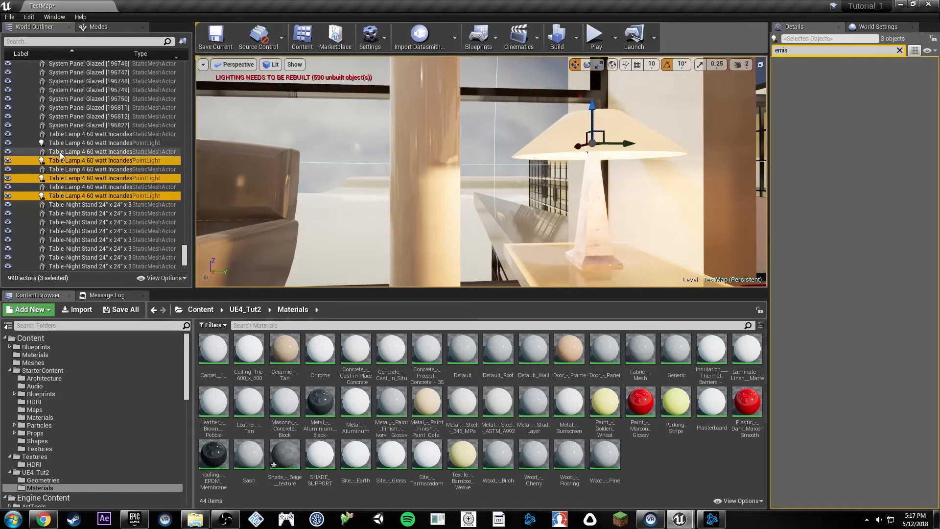
pyautogui.keyDown('ctrl'); pyautogui.click(59, 143); pyautogui.keyUp('ctrl')
pyautogui.press('f')
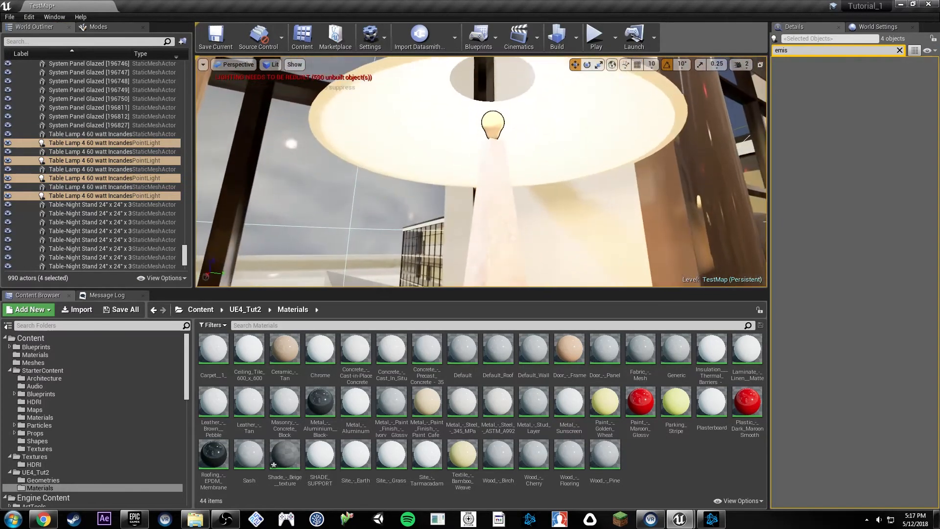
# - Examine where the point light sits inside the table lamp's shade from several angles
pyautogui.press('e')
pyautogui.moveTo(503, 118); pyautogui.dragTo(524, 164, button='right')
pyautogui.press('s')
pyautogui.press('w')
pyautogui.moveTo(515, 208)
pyautogui.mouseDown(button='right')
pyautogui.moveTo(526, 206)
pyautogui.moveTo(313, 220)
pyautogui.moveTo(519, 209)
pyautogui.mouseUp(button='right')
pyautogui.press('w')
pyautogui.press('w')
pyautogui.moveTo(455, 206); pyautogui.dragTo(509, 209, button='right')
pyautogui.press('s')
pyautogui.press('w')
# - Try placing a Spot Light at the table lamp's shade, and delete it after inspecting it
pyautogui.click(96, 27)
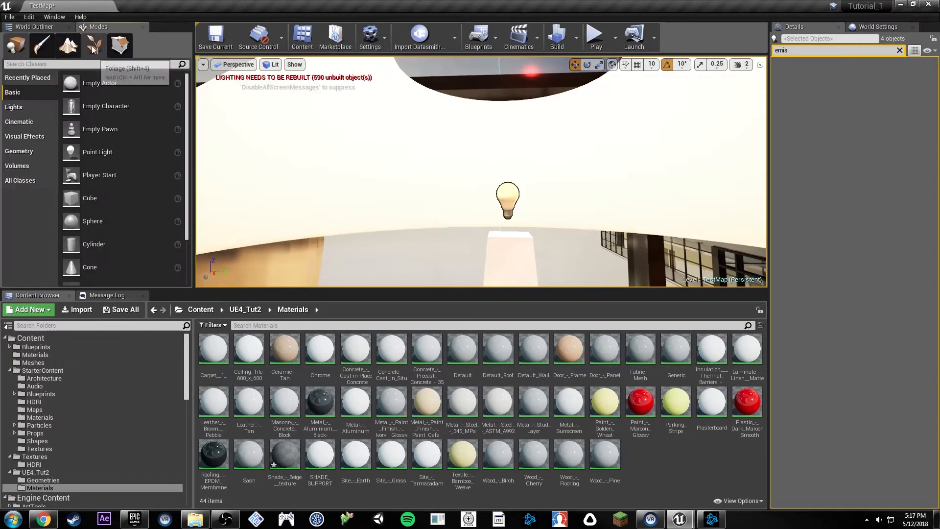
pyautogui.click(81, 64)
pyautogui.write('spot')
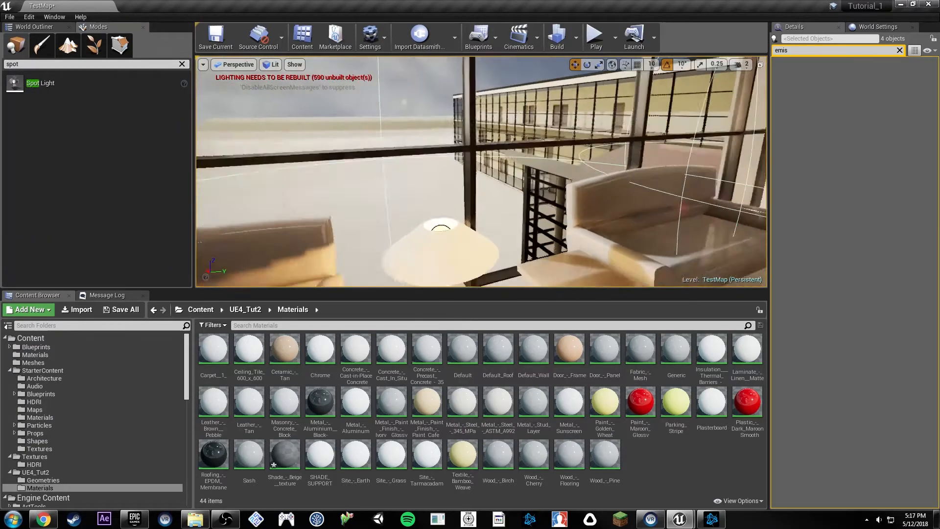
pyautogui.moveTo(41, 82); pyautogui.dragTo(466, 147)
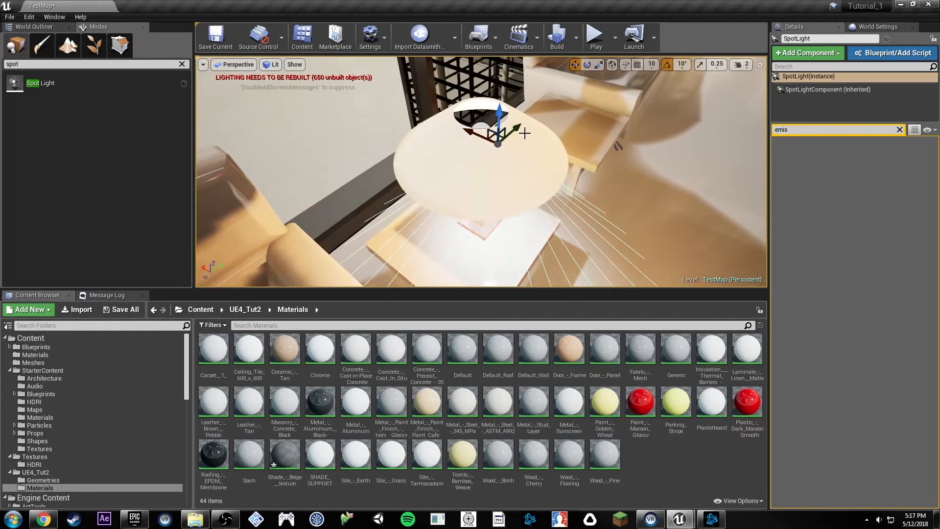
pyautogui.moveTo(524, 133); pyautogui.dragTo(539, 153, button='right')
pyautogui.moveTo(504, 180); pyautogui.dragTo(451, 164, button='right')
pyautogui.press('Delete')
# - Select the table lamp mesh and examine its glowing shade and bulb from above and below
pyautogui.click(471, 182)
pyautogui.moveTo(500, 224); pyautogui.dragTo(685, 215, button='right')
pyautogui.moveTo(481, 171); pyautogui.dragTo(425, 102, button='right')
pyautogui.moveTo(399, 206)
pyautogui.mouseDown(button='right')
pyautogui.moveTo(399, 235)
pyautogui.moveTo(411, 230)
pyautogui.moveTo(399, 207)
pyautogui.mouseUp(button='right')
pyautogui.moveTo(475, 194); pyautogui.dragTo(404, 157, button='right')
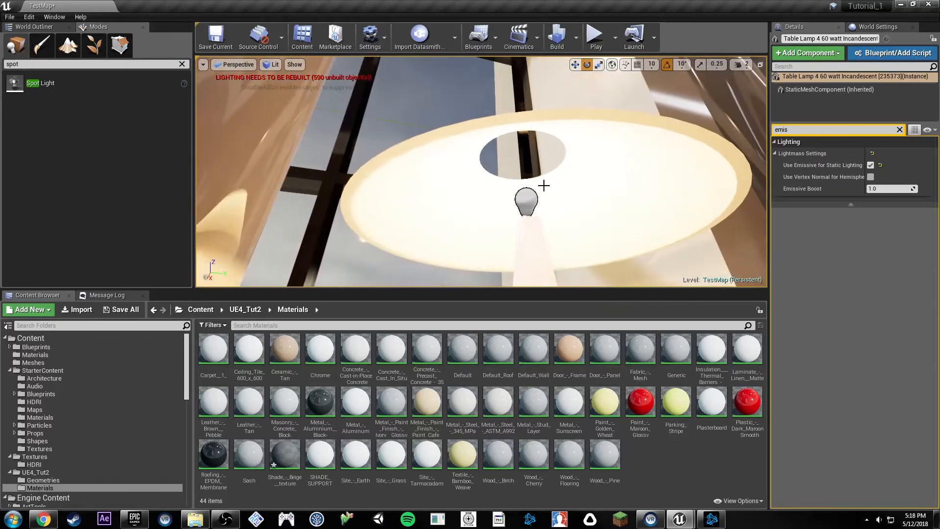
pyautogui.moveTo(544, 186); pyautogui.dragTo(588, 179, button='right')
pyautogui.press('g')
# - Select a Sconce 4 40 watt Halogen on the yellow wall, clear the property filter, and inspect the fixture unlit and lit
pyautogui.click(439, 181)
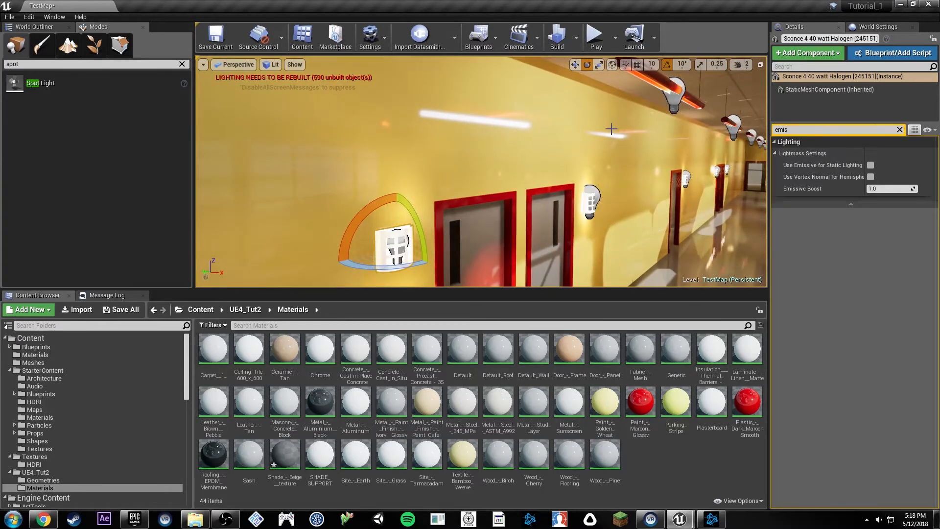
pyautogui.moveTo(611, 128); pyautogui.dragTo(479, 173, button='right')
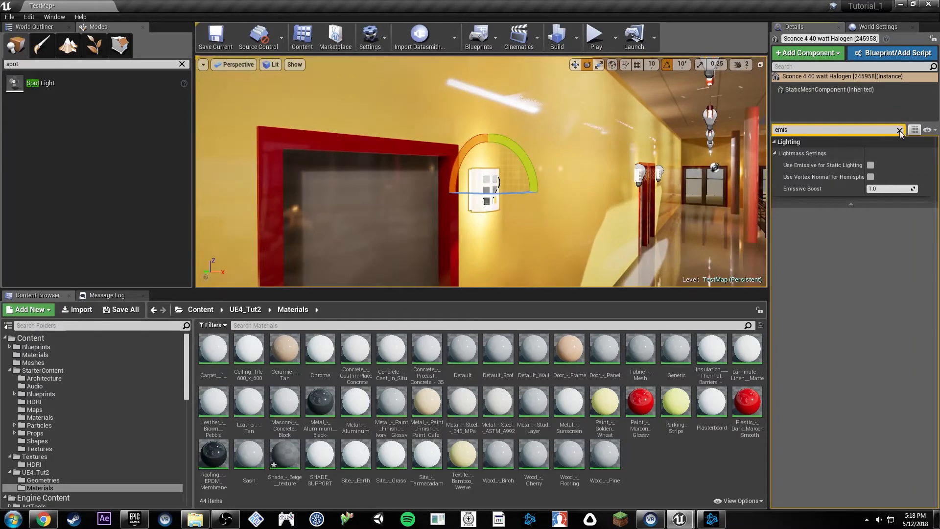
pyautogui.click(899, 130)
pyautogui.press('f')
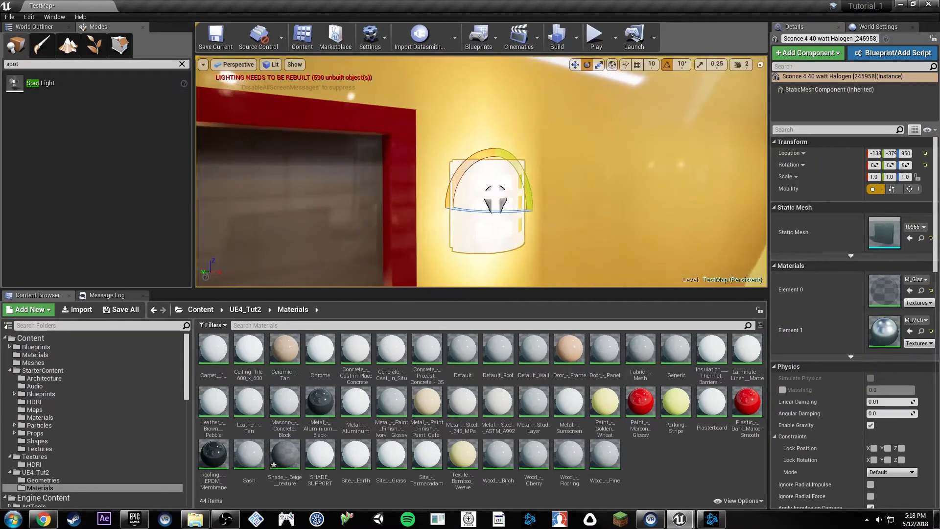
pyautogui.hotkey('alt', '3')
pyautogui.moveTo(559, 171)
pyautogui.keyDown('alt'); pyautogui.mouseDown()
pyautogui.moveTo(492, 168)
pyautogui.moveTo(562, 168)
pyautogui.moveTo(539, 168)
pyautogui.mouseUp(); pyautogui.keyUp('alt')
pyautogui.hotkey('alt', '4')
pyautogui.scroll(-5, 538, 169)
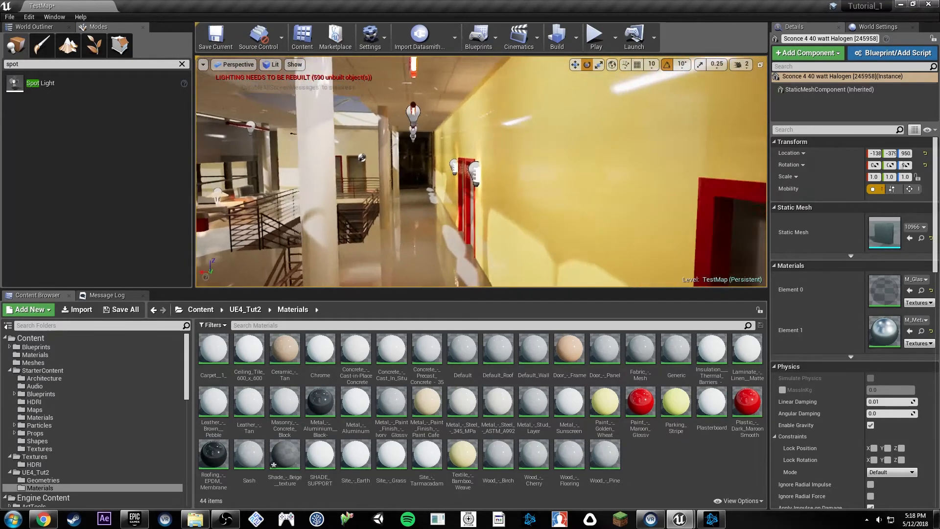
# - Select the point light of a corridor sconce and locate it with its fixture in the scene's actor list
pyautogui.press('w')
pyautogui.moveTo(527, 172); pyautogui.dragTo(607, 172, button='right')
pyautogui.click(377, 196)
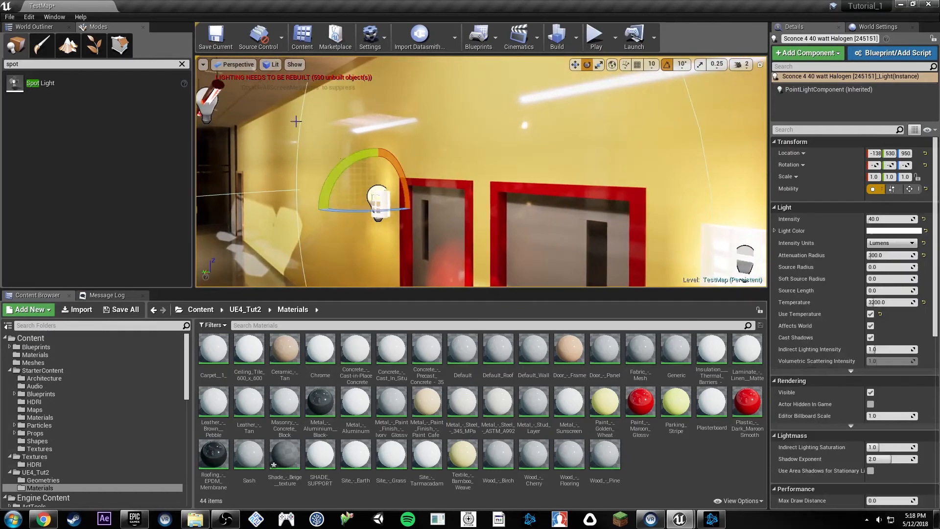
pyautogui.click(33, 26)
pyautogui.press('f')
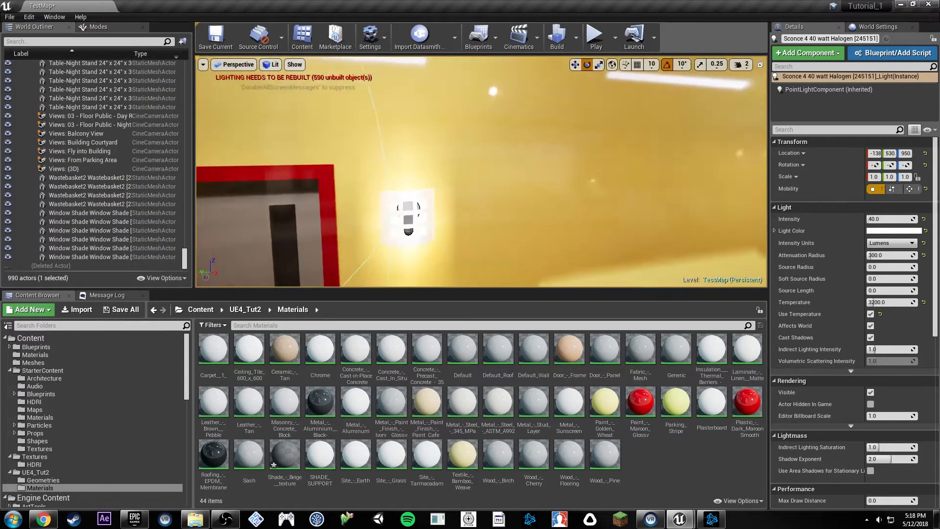
pyautogui.keyDown('ctrl'); pyautogui.click(493, 167); pyautogui.keyUp('ctrl')
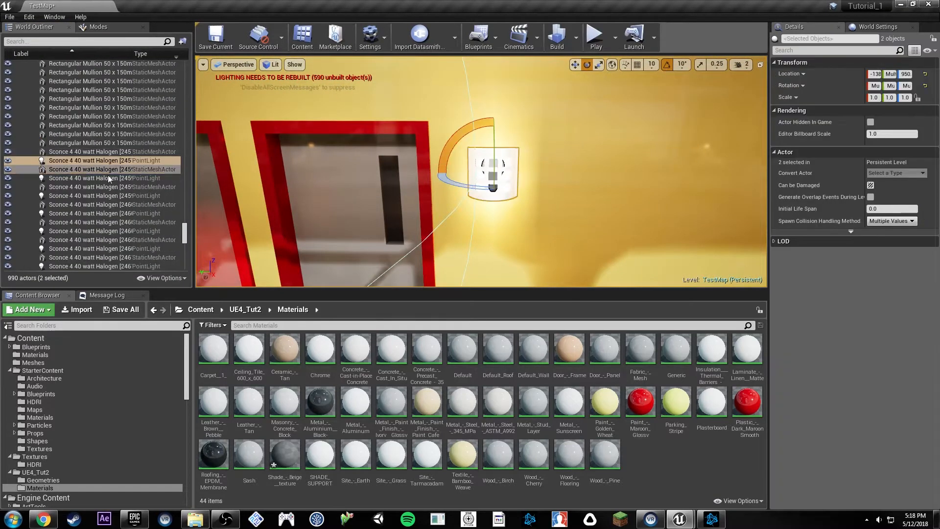
# - Select the seven point lights belonging to the Sconce 4 40 watt Halogen fixtures and delete them
pyautogui.click(88, 163)
pyautogui.moveTo(88, 164); pyautogui.dragTo(77, 177)
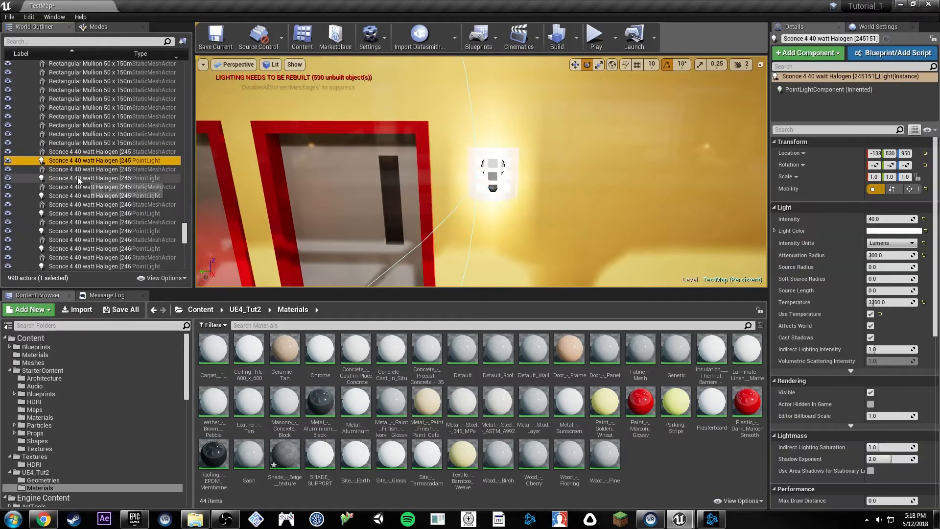
pyautogui.keyDown('ctrl'); pyautogui.click(77, 178); pyautogui.keyUp('ctrl')
pyautogui.keyDown('ctrl'); pyautogui.click(69, 195); pyautogui.keyUp('ctrl')
pyautogui.keyDown('ctrl'); pyautogui.click(68, 214); pyautogui.keyUp('ctrl')
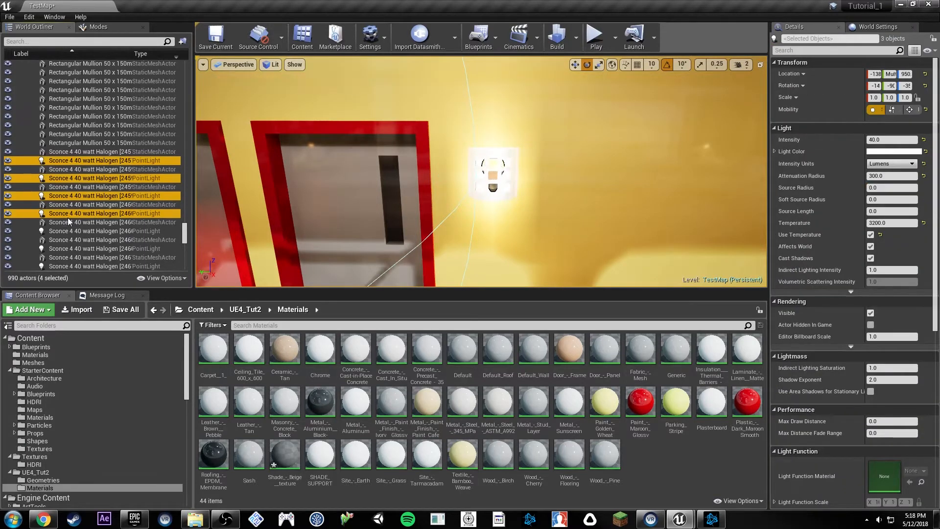
pyautogui.keyDown('ctrl'); pyautogui.click(71, 249); pyautogui.keyUp('ctrl')
pyautogui.keyDown('ctrl'); pyautogui.click(76, 188); pyautogui.keyUp('ctrl')
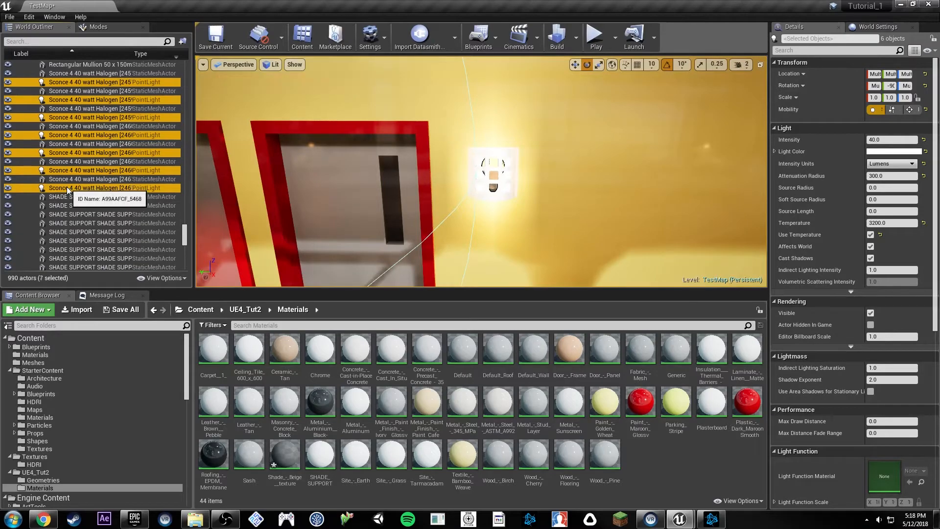
pyautogui.press('f')
pyautogui.moveTo(481, 171); pyautogui.dragTo(278, 171, button='right')
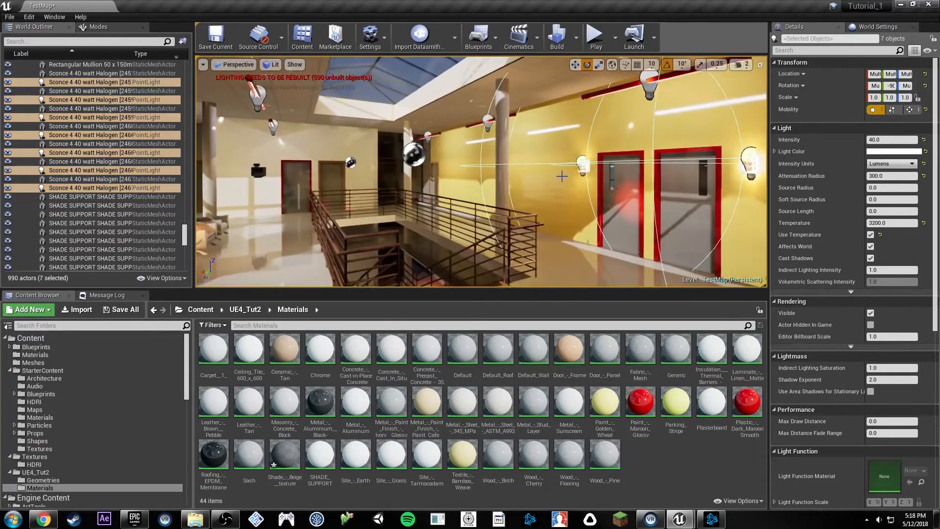
pyautogui.press('Delete')
# - Place a spot light at the wall sconce beside the pair of red-framed doors
pyautogui.moveTo(257, 157); pyautogui.dragTo(274, 137)
pyautogui.press('w')
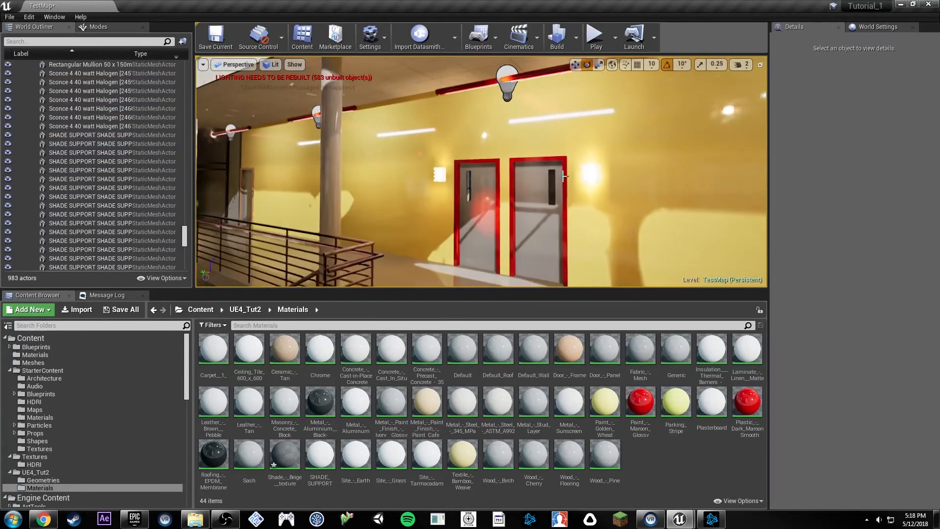
pyautogui.click(110, 27)
pyautogui.moveTo(40, 83); pyautogui.dragTo(463, 176)
pyautogui.press('w')
pyautogui.moveTo(493, 151)
pyautogui.mouseDown(button='right')
pyautogui.moveTo(509, 153)
pyautogui.moveTo(483, 142)
pyautogui.mouseUp(button='right')
pyautogui.press('w')
# - Move the spot light into the sconce, centring it and lowering it to the bottom opening at about Z 938
pyautogui.moveTo(410, 128); pyautogui.dragTo(389, 128)
pyautogui.moveTo(389, 129); pyautogui.dragTo(412, 116, button='right')
pyautogui.press('a')
pyautogui.press('d')
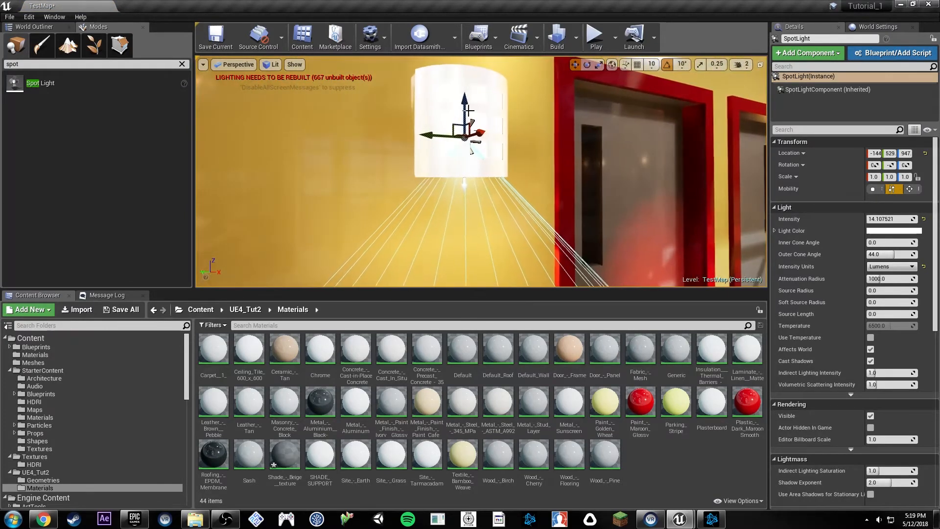
pyautogui.moveTo(464, 103); pyautogui.dragTo(464, 114)
pyautogui.moveTo(494, 152)
pyautogui.mouseDown(button='right')
pyautogui.moveTo(507, 153)
pyautogui.moveTo(494, 153)
pyautogui.mouseUp(button='right')
pyautogui.press('w')
pyautogui.moveTo(496, 160); pyautogui.dragTo(494, 160)
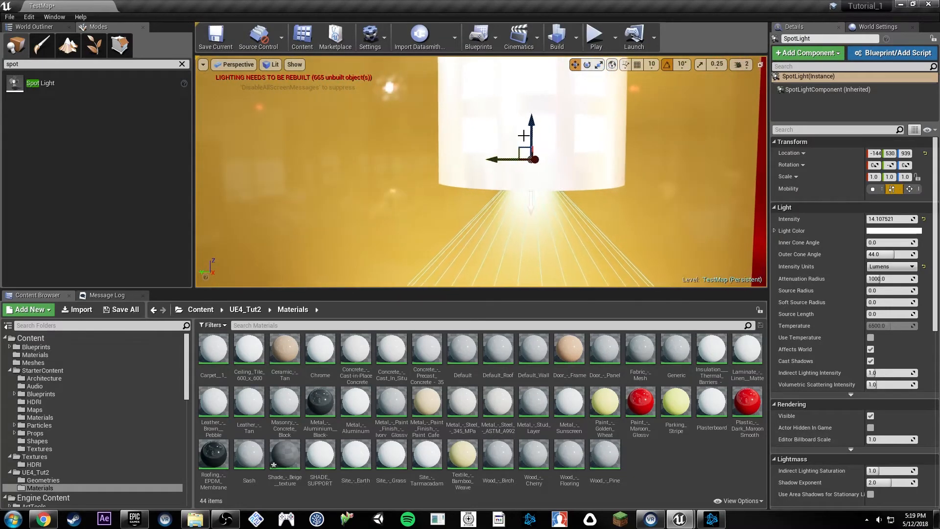
pyautogui.moveTo(531, 129); pyautogui.dragTo(531, 131)
pyautogui.press('s')
pyautogui.moveTo(532, 132)
pyautogui.mouseDown(button='right')
pyautogui.moveTo(548, 133)
pyautogui.moveTo(531, 133)
pyautogui.mouseUp(button='right')
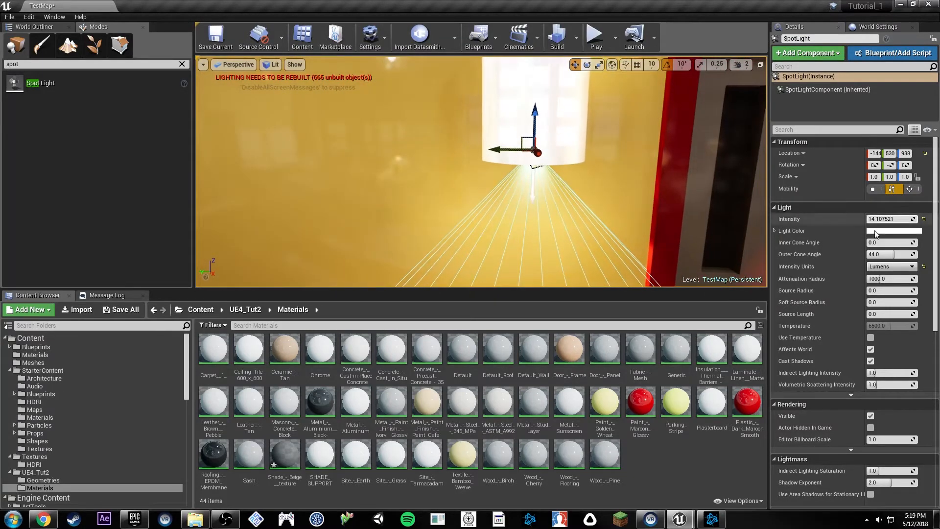
# - Widen the spot light's cone to an outer angle of about 78.5 and an inner angle of about 28.1, and raise the light slightly
pyautogui.moveTo(881, 256); pyautogui.dragTo(899, 256)
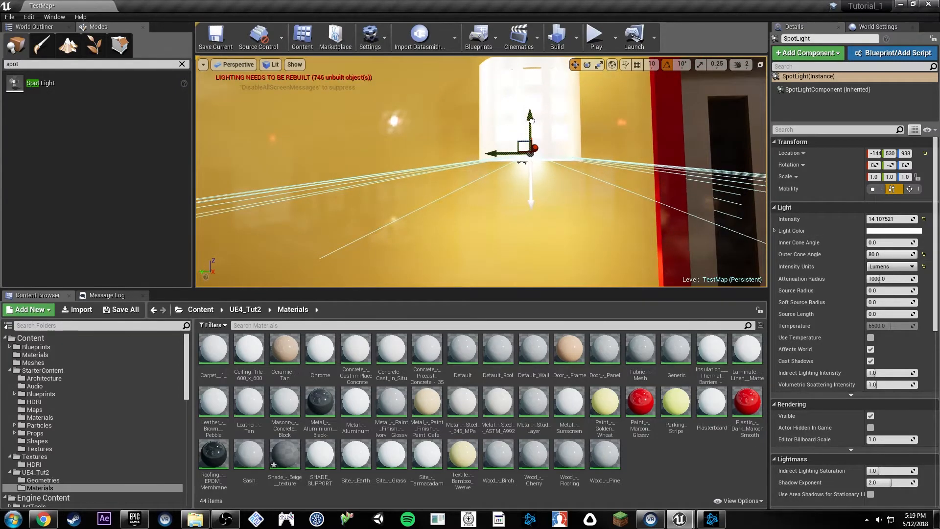
pyautogui.moveTo(532, 121); pyautogui.dragTo(531, 117)
pyautogui.moveTo(888, 255)
pyautogui.mouseDown()
pyautogui.moveTo(902, 243)
pyautogui.moveTo(884, 242)
pyautogui.mouseUp()
pyautogui.moveTo(590, 172); pyautogui.dragTo(574, 208, button='right')
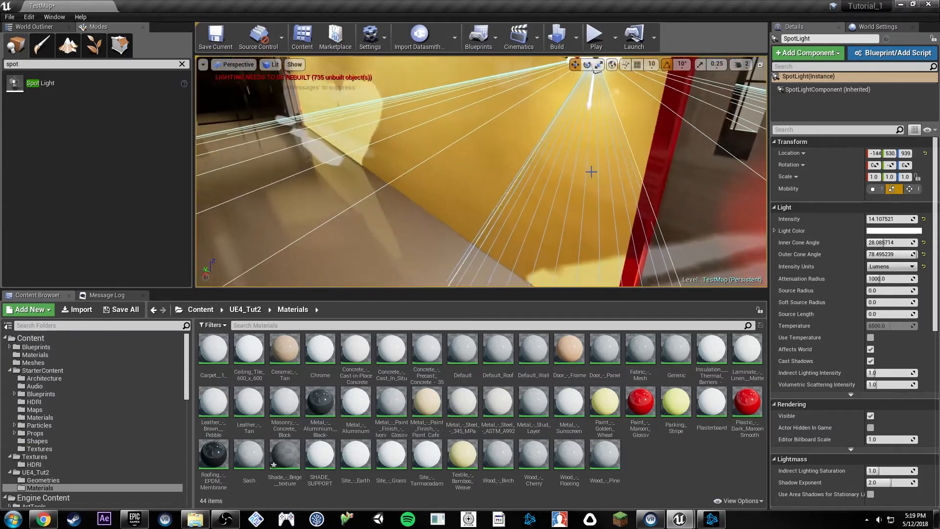
# - Make the spot light's mobility static and set its intensity to 40 lumens
pyautogui.moveTo(587, 157); pyautogui.dragTo(613, 109, button='right')
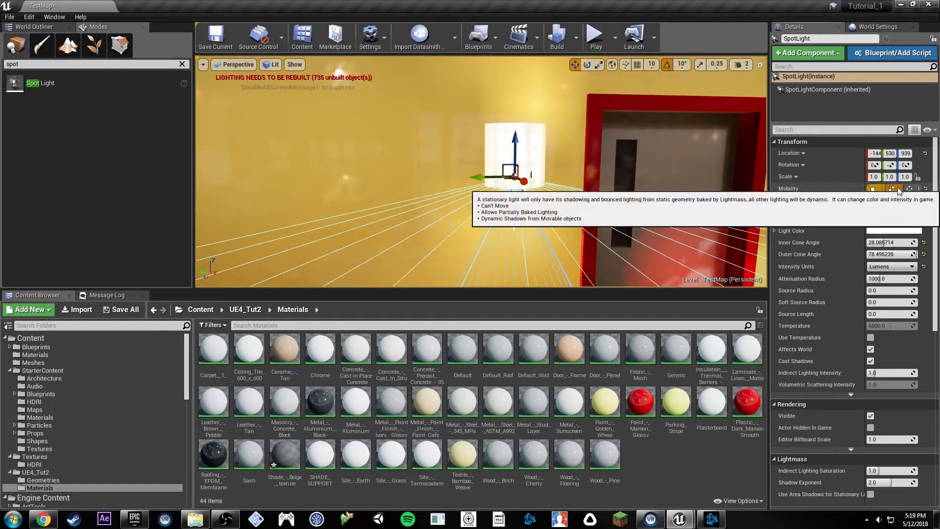
pyautogui.click(875, 218)
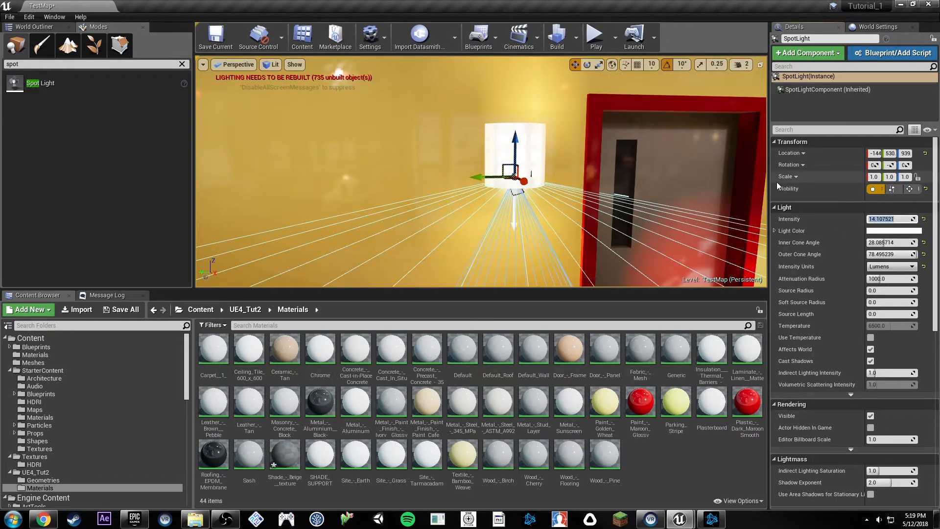
pyautogui.write('40.0')
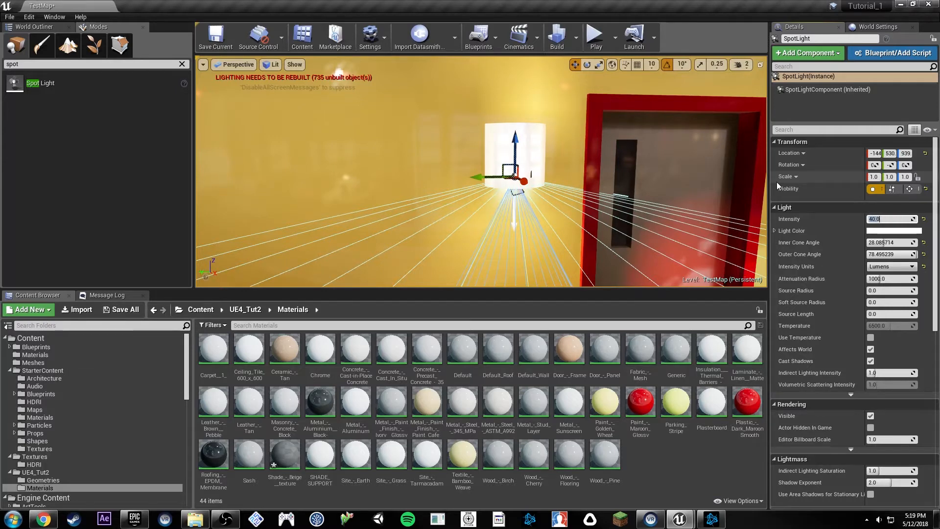
# - Try an attenuation radius of 300 on the spot light and check its reach along the corridor
pyautogui.moveTo(876, 278); pyautogui.dragTo(859, 279)
pyautogui.press('s')
pyautogui.moveTo(656, 195); pyautogui.dragTo(631, 240, button='right')
pyautogui.click(894, 278)
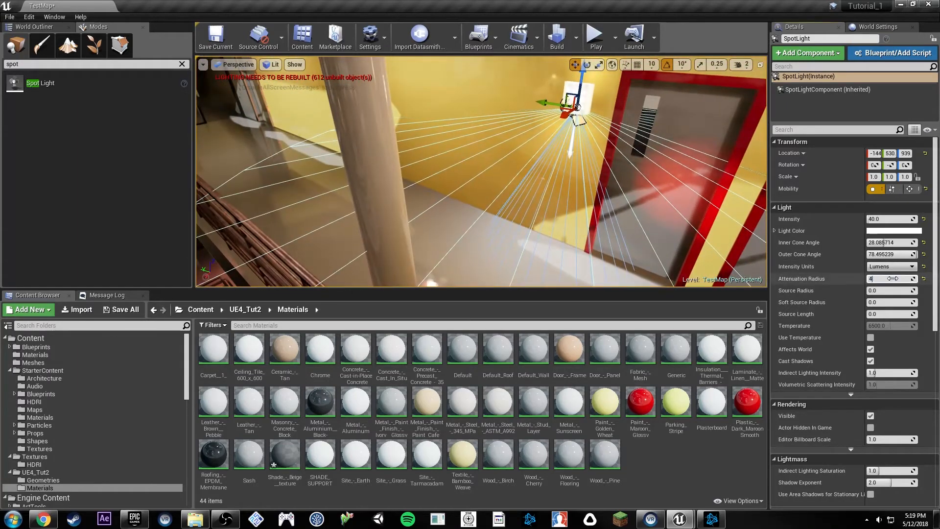
pyautogui.press('Return')
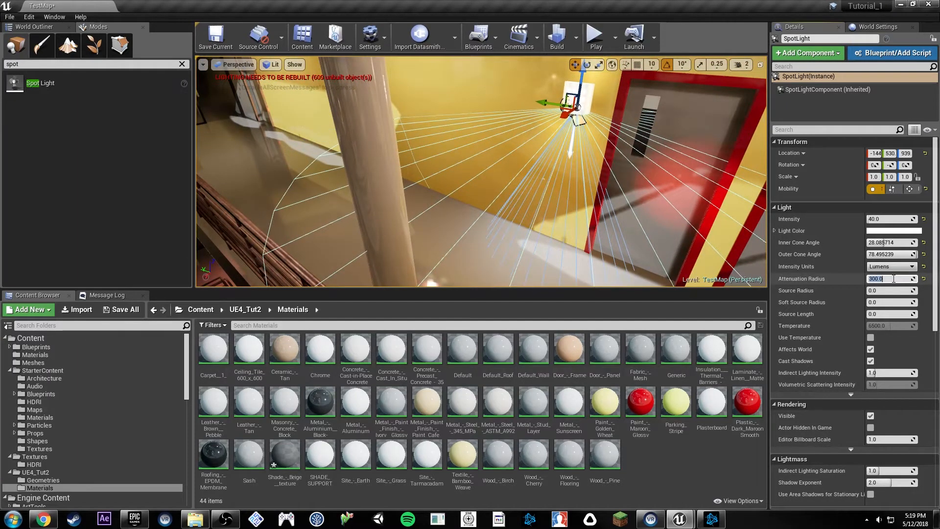
pyautogui.press('s')
pyautogui.moveTo(600, 174); pyautogui.dragTo(641, 153, button='right')
pyautogui.press('s')
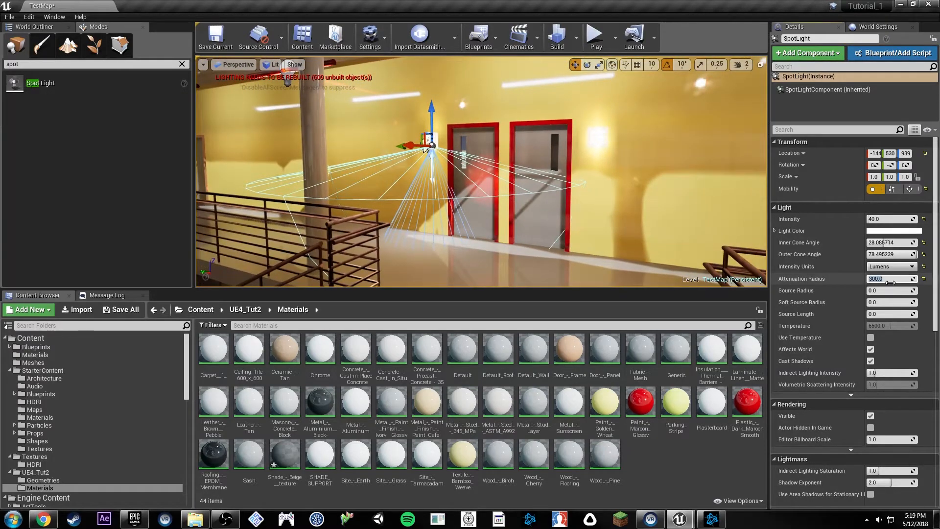
# - Set the spot light's attenuation radius to 350
pyautogui.click(890, 281)
pyautogui.write('350')
pyautogui.press('Return')
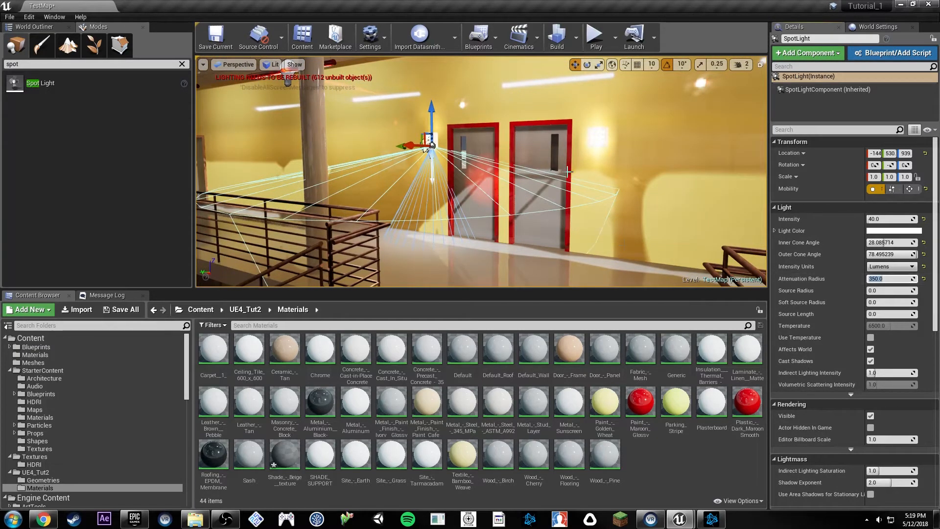
# - Duplicate the spot light to the top of the sconce and rotate the copy to point upward
pyautogui.press('w')
pyautogui.moveTo(568, 172)
pyautogui.mouseDown(button='right')
pyautogui.moveTo(541, 163)
pyautogui.moveTo(577, 169)
pyautogui.mouseUp(button='right')
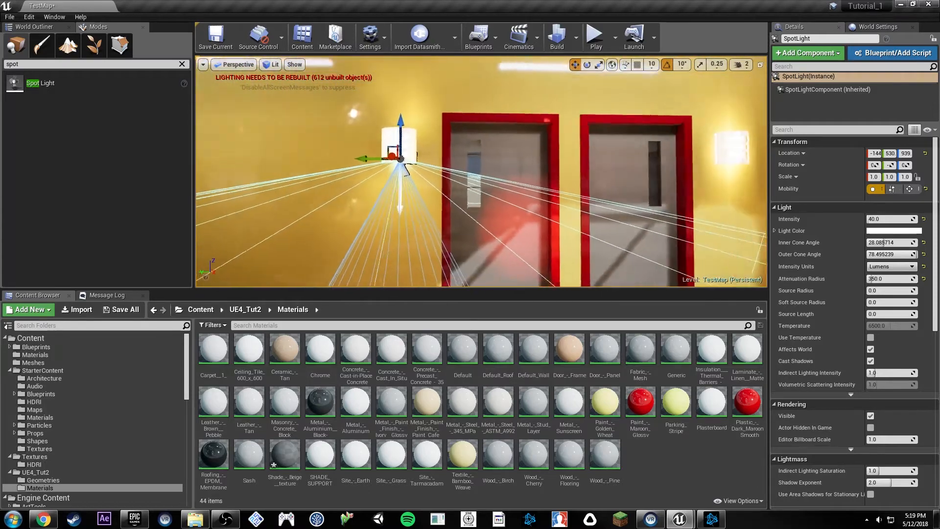
pyautogui.press('s')
pyautogui.moveTo(401, 167); pyautogui.dragTo(414, 165, button='right')
pyautogui.keyDown('alt'); pyautogui.moveTo(386, 126); pyautogui.dragTo(385, 104); pyautogui.keyUp('alt')
pyautogui.press('f')
pyautogui.press('e')
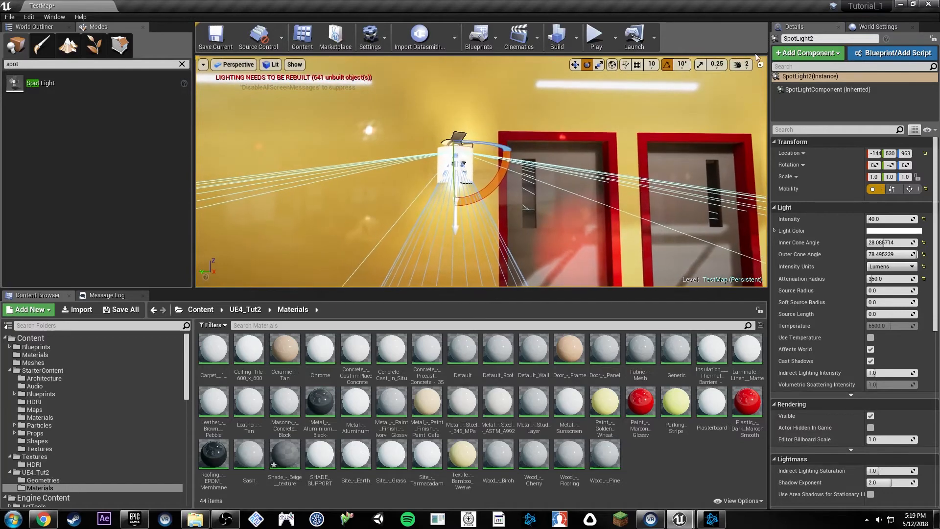
pyautogui.moveTo(496, 198); pyautogui.dragTo(489, 225)
# - Adjust the upward spot light's height to sit at the sconce's top opening, at about Z 963
pyautogui.moveTo(495, 196); pyautogui.dragTo(463, 180, button='right')
pyautogui.press('r')
pyautogui.press('w')
pyautogui.moveTo(500, 137); pyautogui.dragTo(499, 145)
pyautogui.moveTo(500, 147); pyautogui.dragTo(502, 120, button='right')
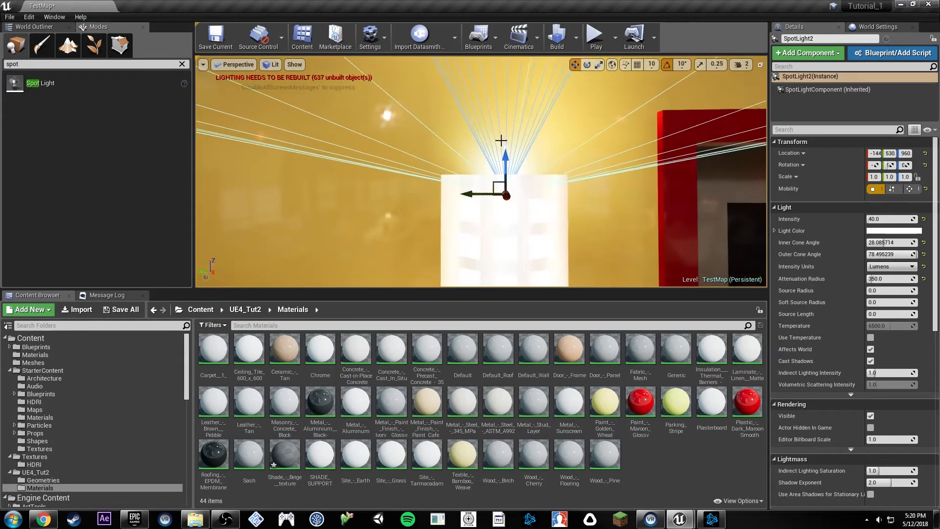
pyautogui.moveTo(504, 153); pyautogui.dragTo(504, 145)
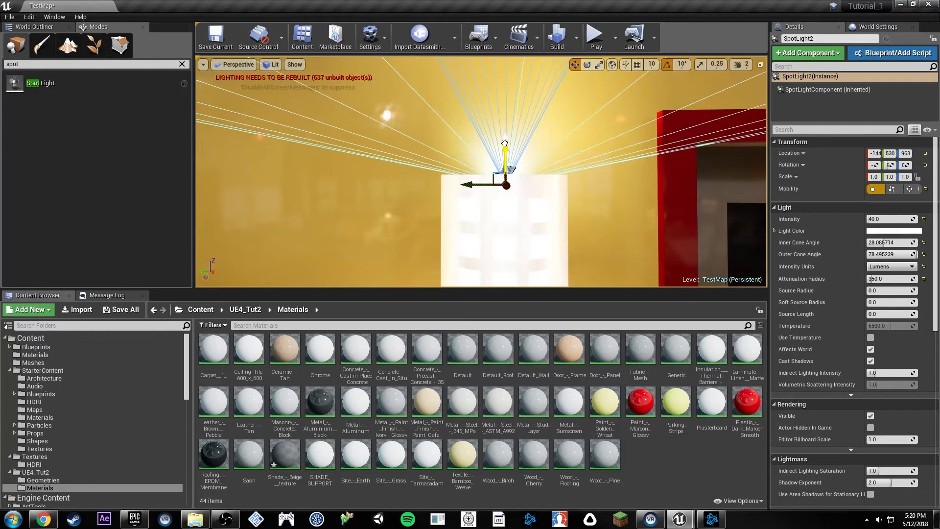
# - Lower the downward spot light to the sconce's bottom rim at about Z 936 and shift it away from the wall
pyautogui.moveTo(504, 143)
pyautogui.mouseDown(button='right')
pyautogui.moveTo(504, 155)
pyautogui.moveTo(503, 143)
pyautogui.mouseUp(button='right')
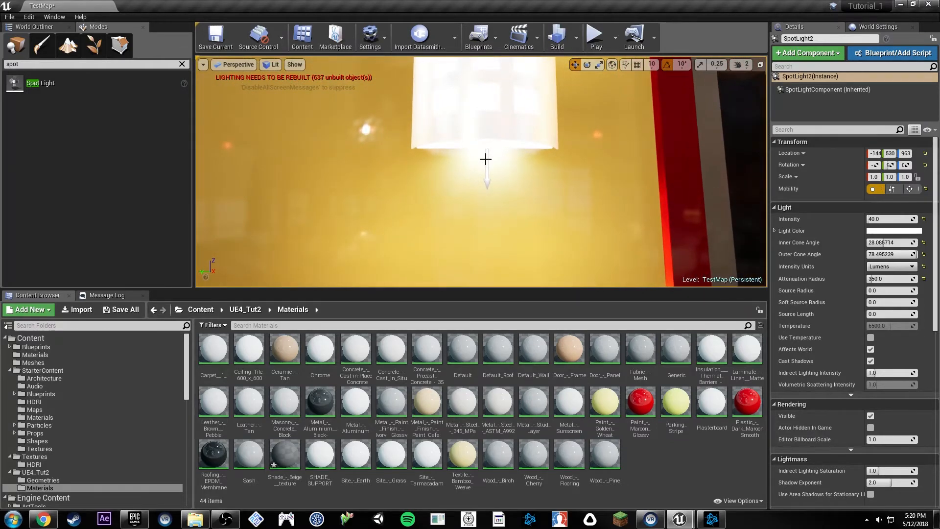
pyautogui.click(485, 159)
pyautogui.moveTo(489, 103); pyautogui.dragTo(490, 117)
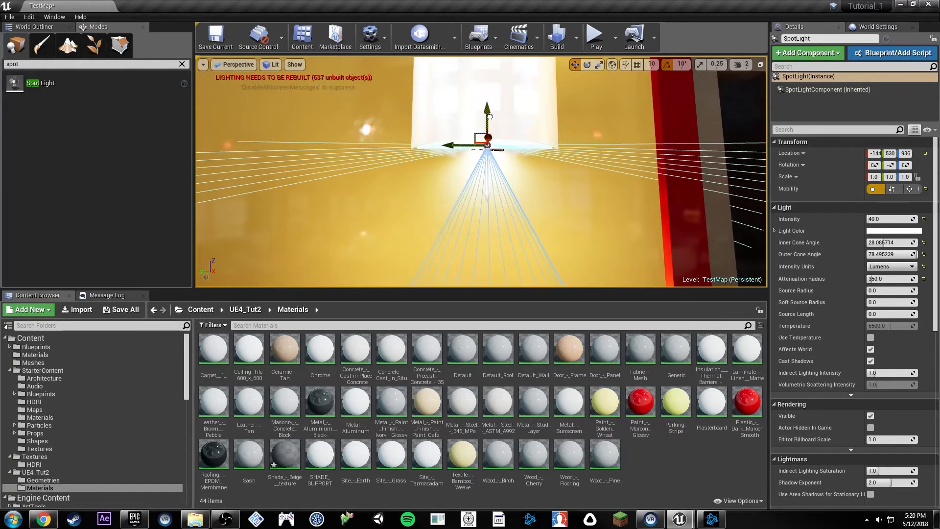
pyautogui.moveTo(490, 116); pyautogui.dragTo(489, 119, button='right')
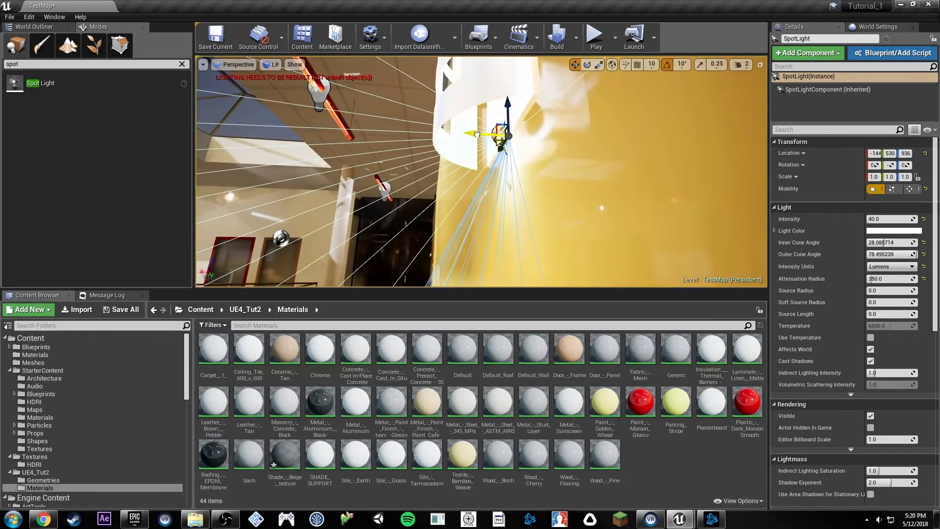
pyautogui.moveTo(477, 134); pyautogui.dragTo(448, 132)
pyautogui.moveTo(447, 132)
pyautogui.mouseDown(button='right')
pyautogui.moveTo(460, 125)
pyautogui.moveTo(442, 130)
pyautogui.mouseUp(button='right')
# - Shift the upward spot light away from the wall at the sconce's top opening
pyautogui.click(439, 131)
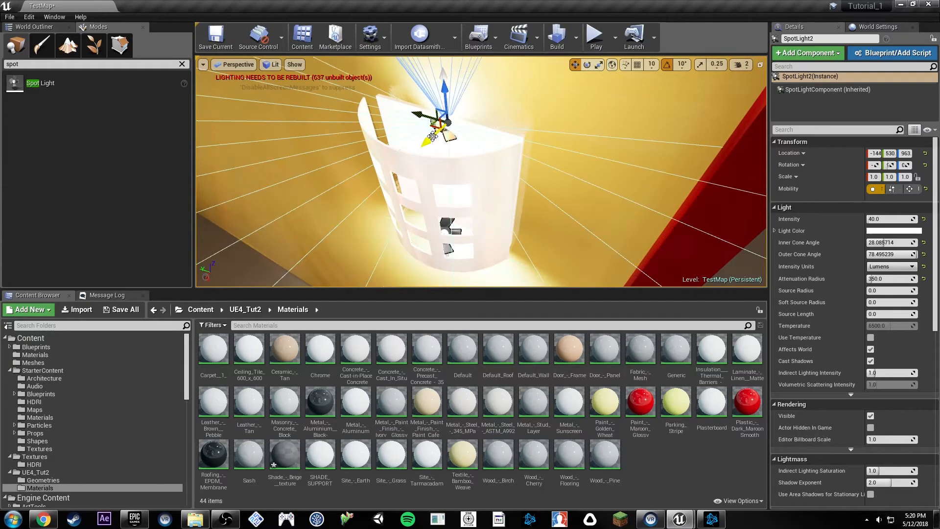
pyautogui.moveTo(433, 136); pyautogui.dragTo(422, 144)
pyautogui.moveTo(422, 143); pyautogui.dragTo(448, 128, button='right')
# - Set the upward spot light's intensity to 30 lumens
pyautogui.moveTo(705, 189); pyautogui.dragTo(675, 142, button='right')
pyautogui.click(878, 219)
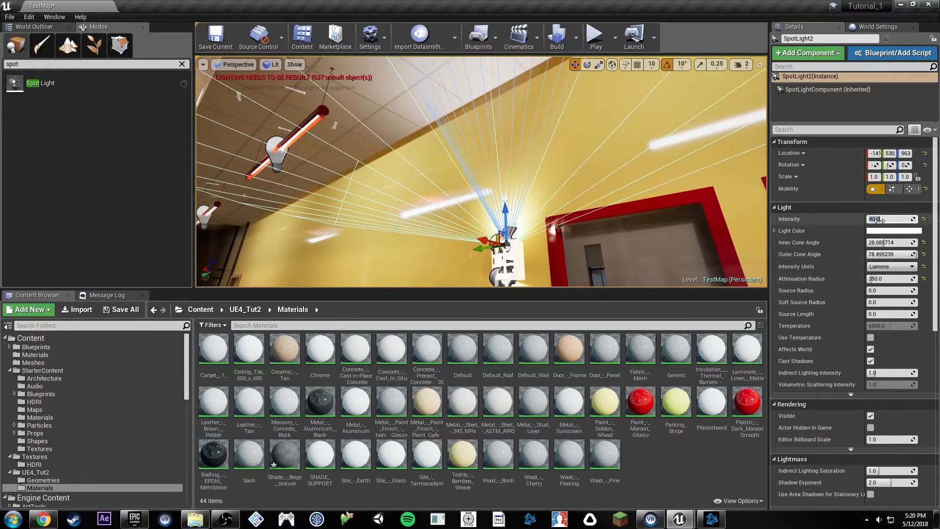
pyautogui.press('Return')
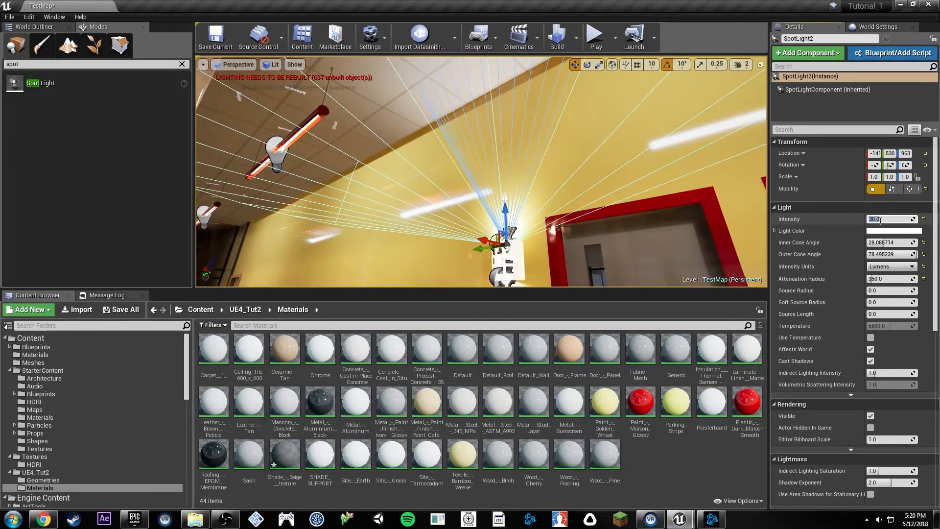
# - Try an attenuation radius of 250 on the upward spot light and set it back to 350
pyautogui.click(887, 279)
pyautogui.write('250')
pyautogui.press('Return')
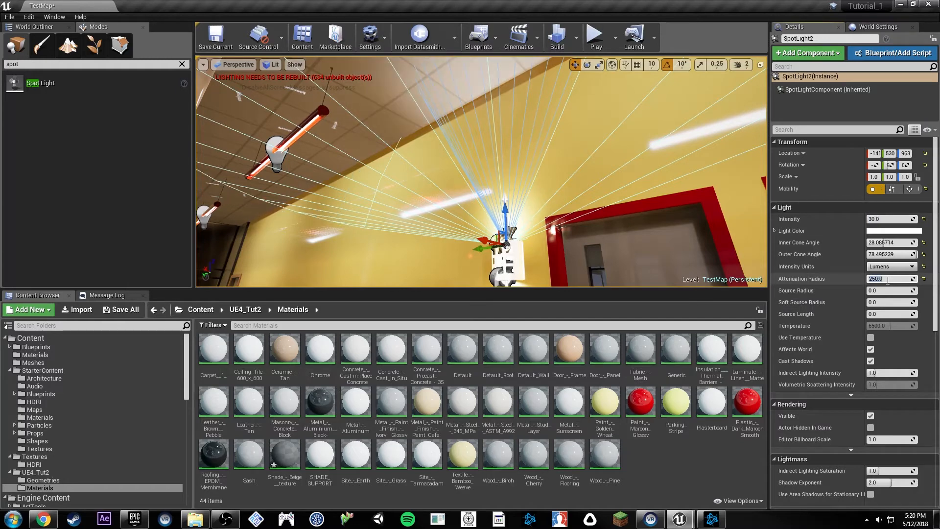
pyautogui.moveTo(479, 157)
pyautogui.mouseDown(button='right')
pyautogui.moveTo(484, 122)
pyautogui.moveTo(478, 158)
pyautogui.mouseUp(button='right')
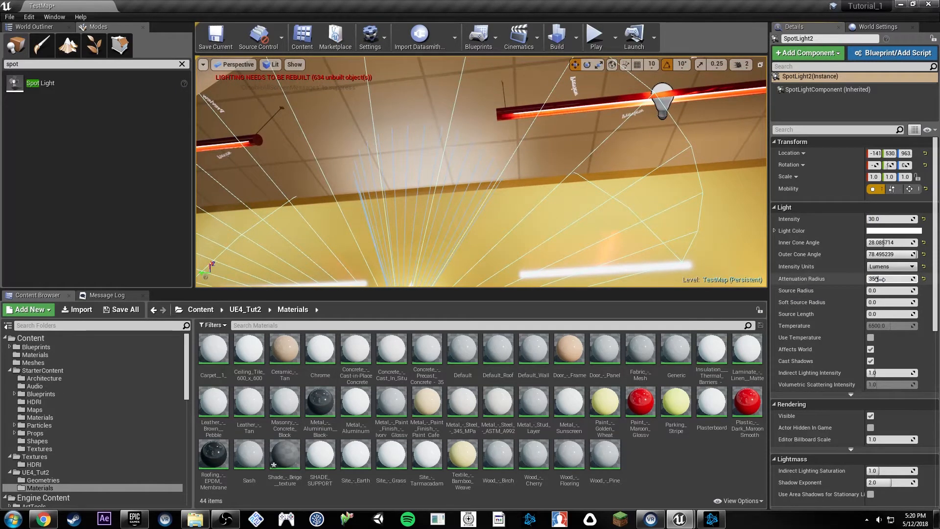
pyautogui.press('Return')
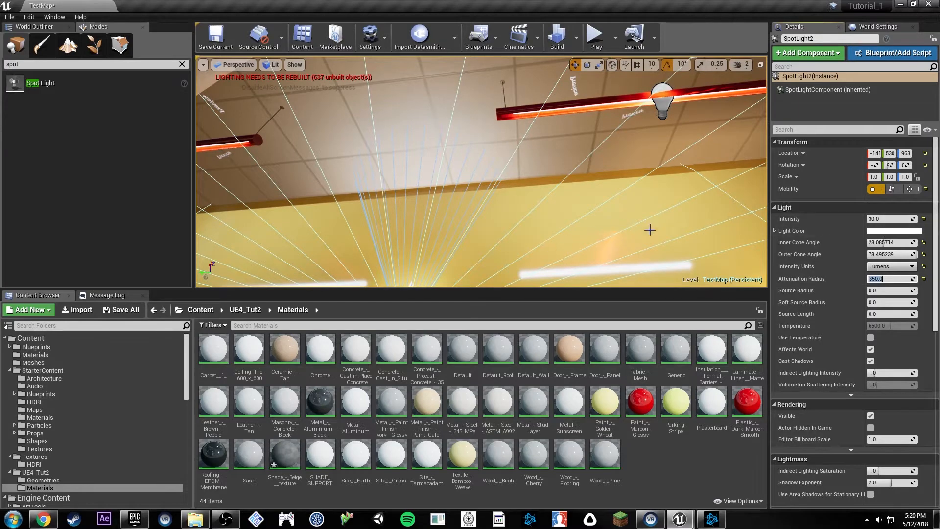
# - Select both the upward and downward spot lights and duplicate them to the sconce on the other side of the double doors
pyautogui.press('f')
pyautogui.keyDown('ctrl'); pyautogui.click(502, 186); pyautogui.keyUp('ctrl')
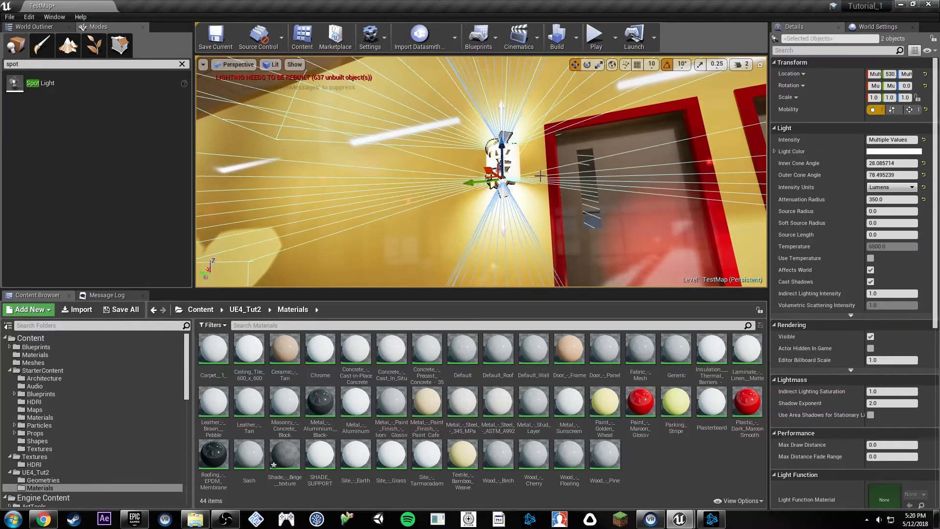
pyautogui.moveTo(594, 156); pyautogui.dragTo(631, 171, button='right')
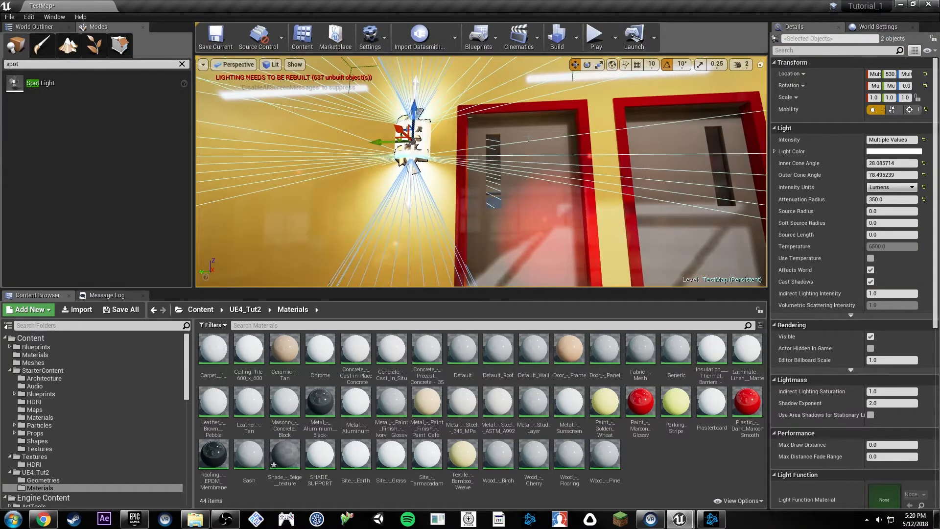
pyautogui.moveTo(528, 139); pyautogui.dragTo(571, 136, button='right')
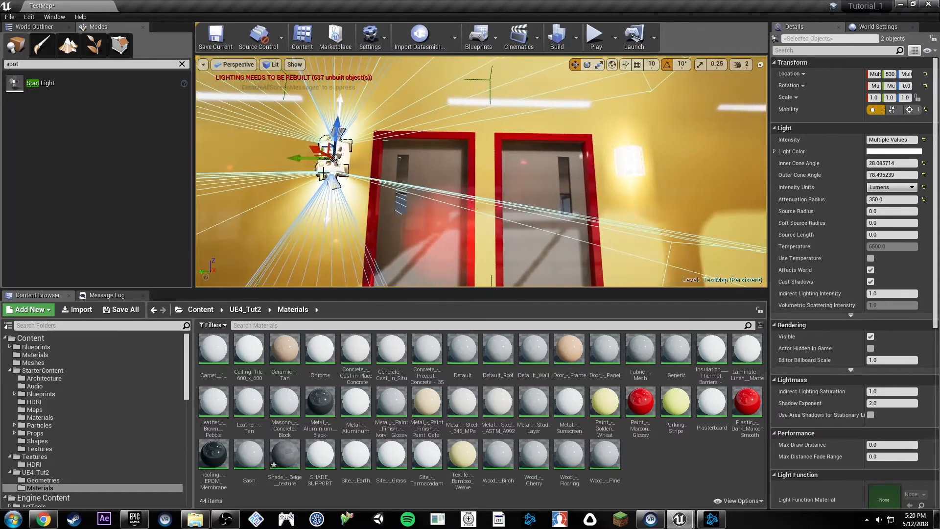
pyautogui.keyDown('alt'); pyautogui.moveTo(300, 158); pyautogui.dragTo(599, 167); pyautogui.keyUp('alt')
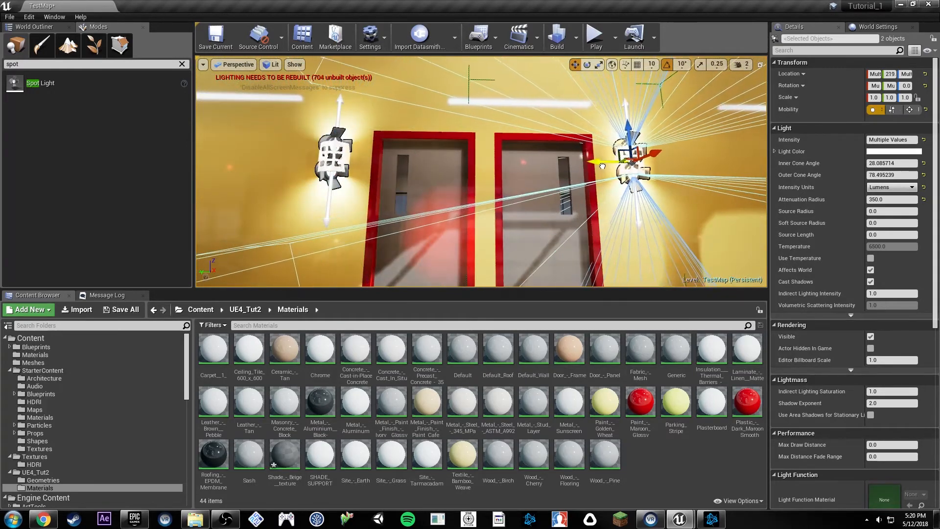
# - Duplicate the spot light pair along the yellow wall to the sconces on both sides of the double doors beyond the column
pyautogui.press('w')
pyautogui.moveTo(602, 166); pyautogui.dragTo(685, 169, button='right')
pyautogui.press('s')
pyautogui.keyDown('alt'); pyautogui.moveTo(245, 164); pyautogui.dragTo(574, 168); pyautogui.keyUp('alt')
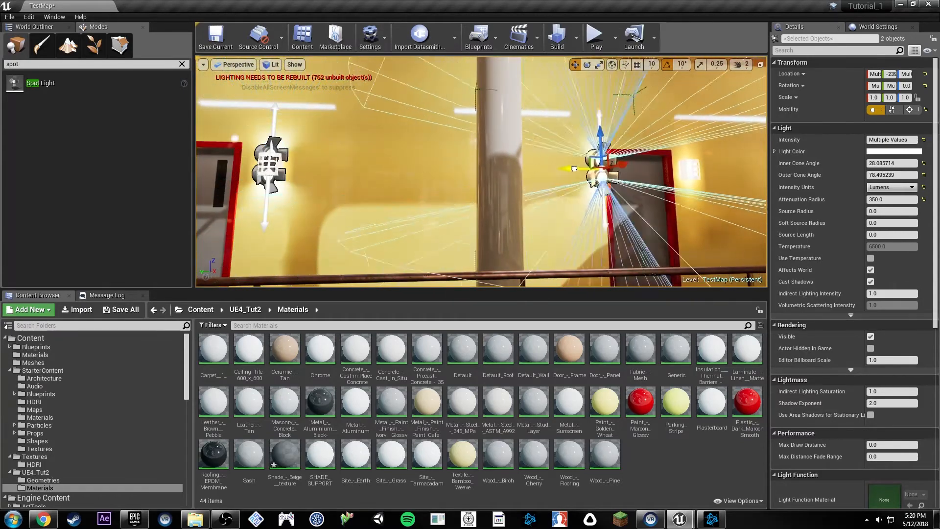
pyautogui.moveTo(662, 169); pyautogui.dragTo(687, 169, button='right')
pyautogui.press('w')
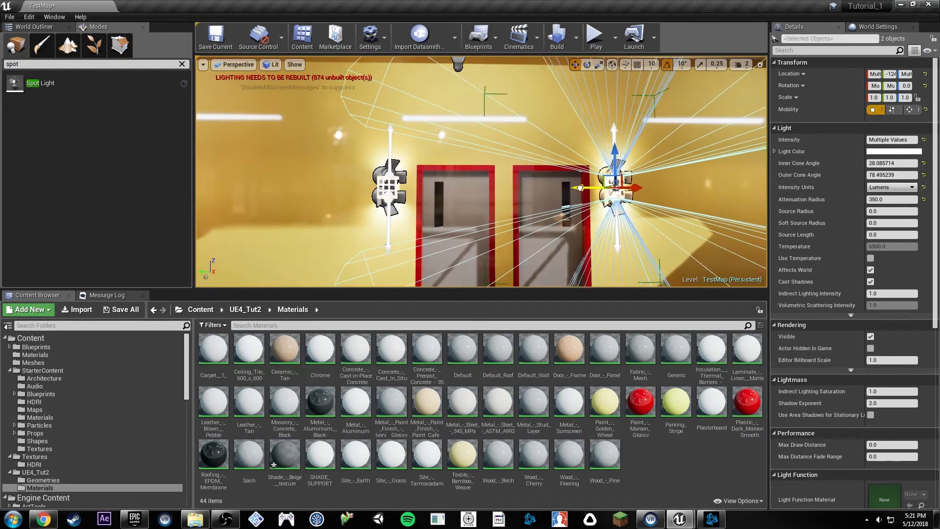
# - Copy the spot light pair to the two sconces on either side of the door on the orange wall
pyautogui.press('w')
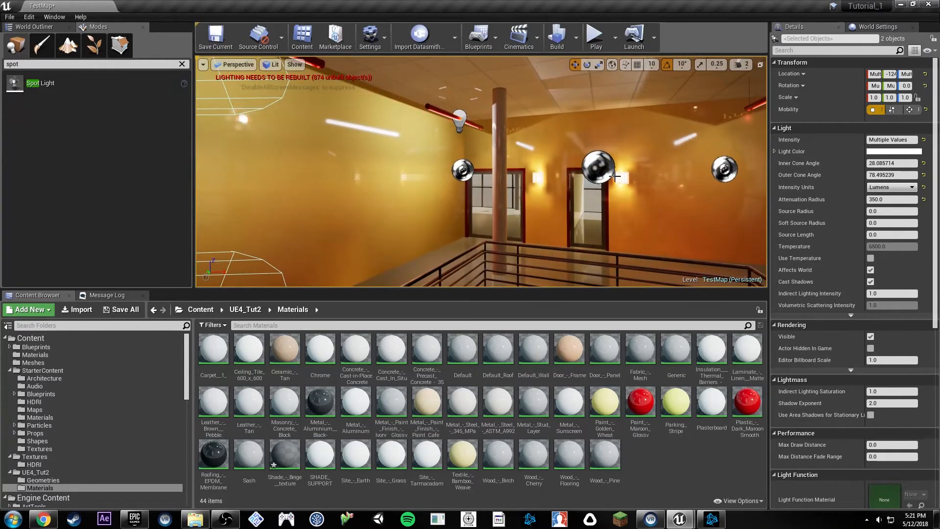
pyautogui.press('d')
pyautogui.press('s')
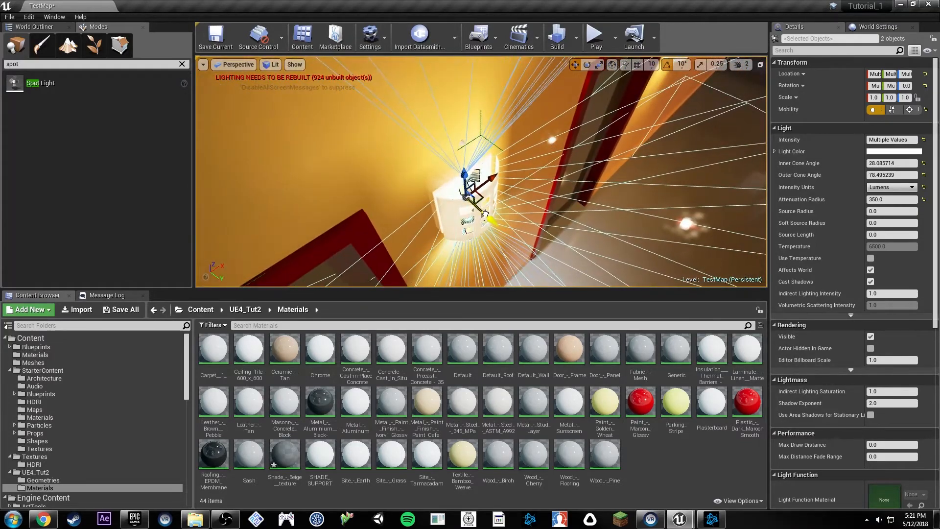
pyautogui.moveTo(493, 219); pyautogui.dragTo(467, 203, button='right')
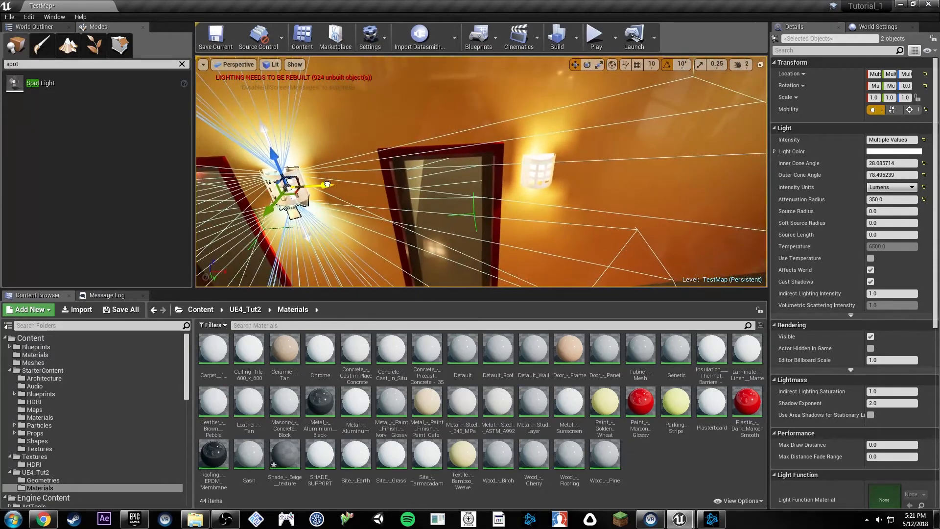
pyautogui.keyDown('alt'); pyautogui.moveTo(326, 184); pyautogui.dragTo(564, 184); pyautogui.keyUp('alt')
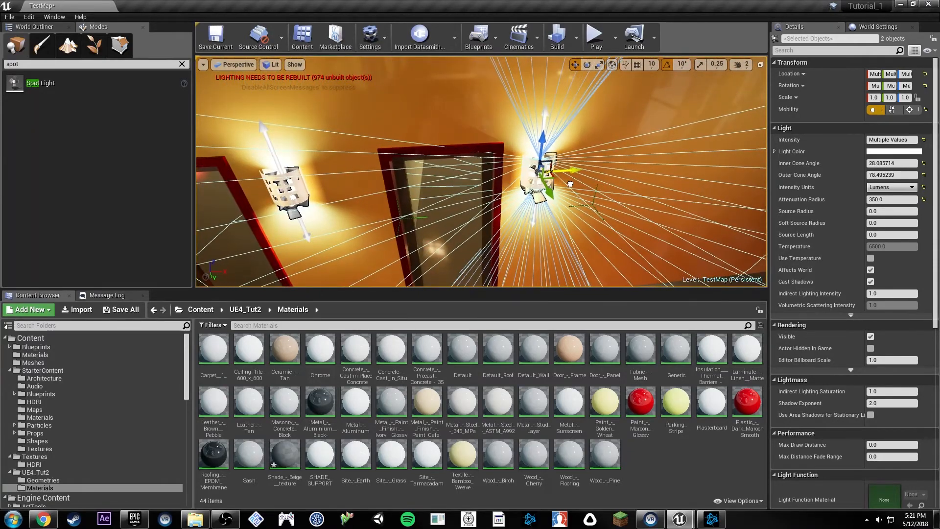
# - Select the window shade and open its Fabric_-_Mesh material for editing
pyautogui.moveTo(566, 184); pyautogui.dragTo(409, 170, button='right')
pyautogui.moveTo(537, 176); pyautogui.dragTo(490, 179, button='right')
pyautogui.click(490, 180)
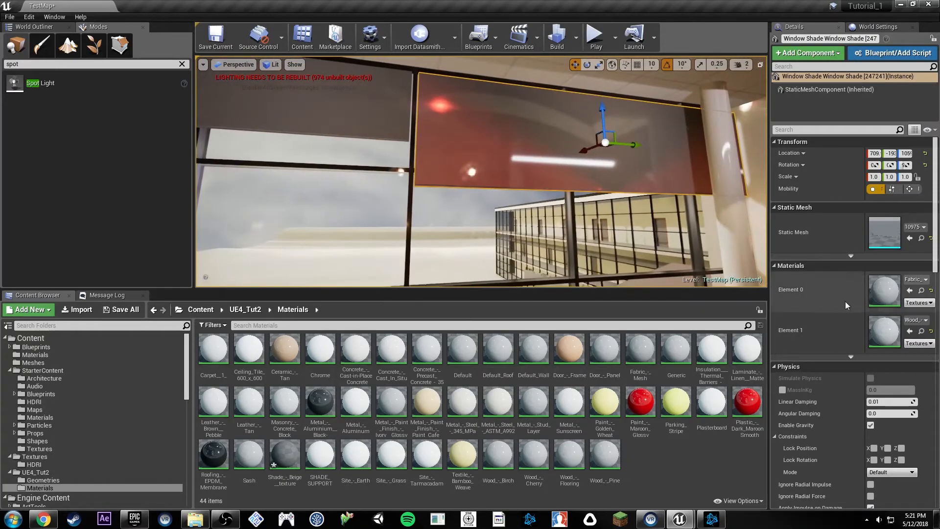
pyautogui.doubleClick(879, 287)
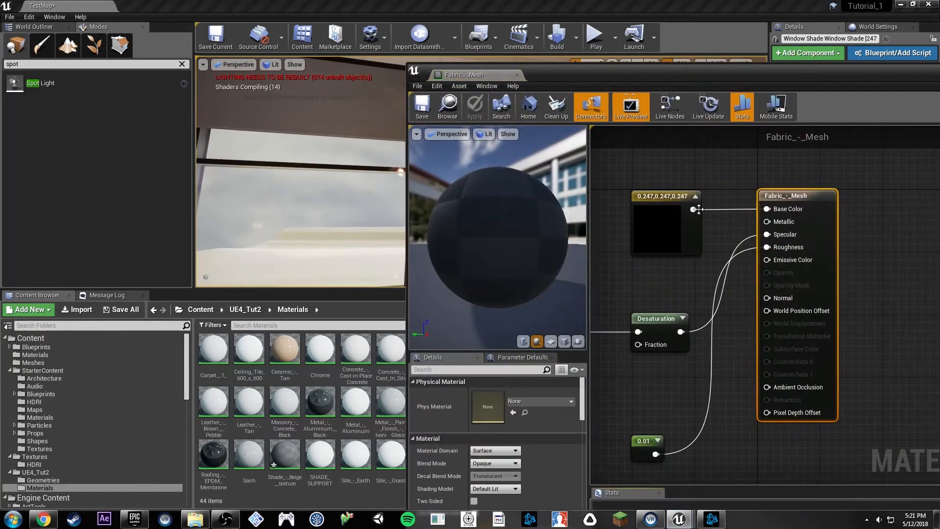
# - Delete all expression nodes from the Fabric_-_Mesh material and set its blend mode to Translucent
pyautogui.moveTo(858, 169); pyautogui.dragTo(705, 409)
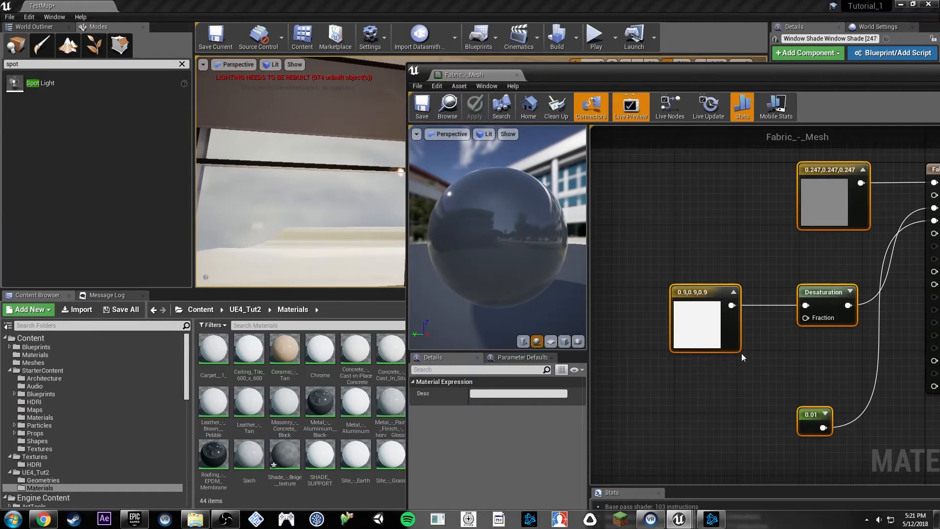
pyautogui.press('Delete')
pyautogui.click(487, 465)
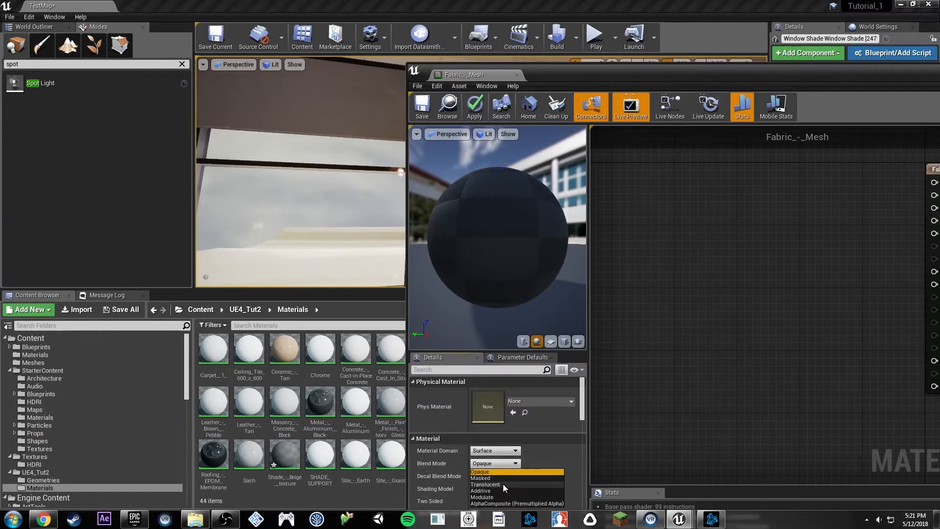
pyautogui.click(502, 485)
# - Examine the window shade and the view through the surrounding windows from several angles
pyautogui.moveTo(618, 82); pyautogui.dragTo(809, 257)
pyautogui.moveTo(480, 161); pyautogui.dragTo(480, 222, button='right')
pyautogui.moveTo(686, 251); pyautogui.dragTo(395, 55)
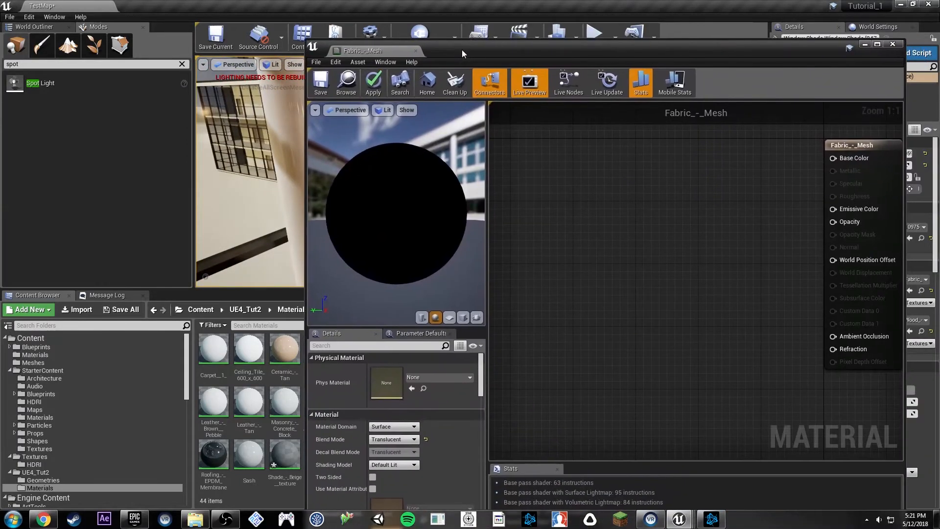
pyautogui.moveTo(450, 45); pyautogui.dragTo(723, 235)
pyautogui.moveTo(489, 171); pyautogui.dragTo(418, 175, button='right')
pyautogui.press('f')
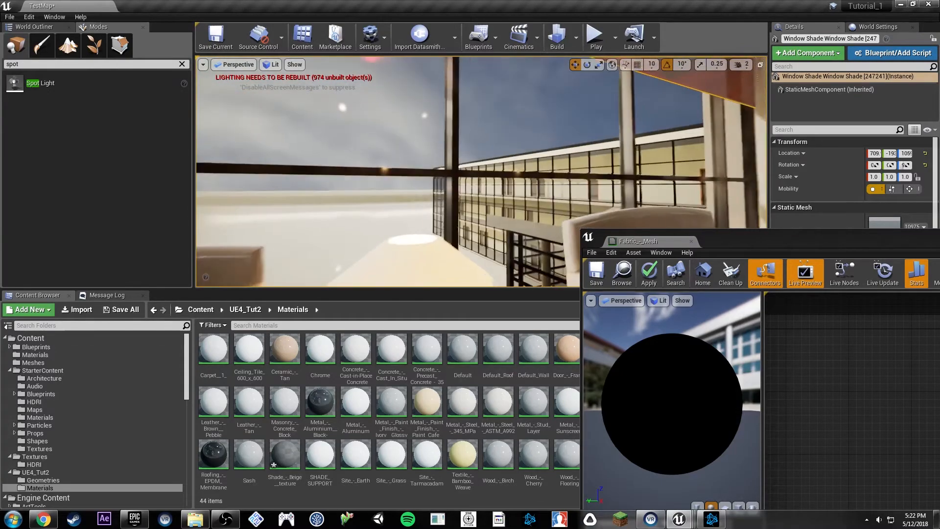
pyautogui.moveTo(489, 162); pyautogui.dragTo(502, 191, button='right')
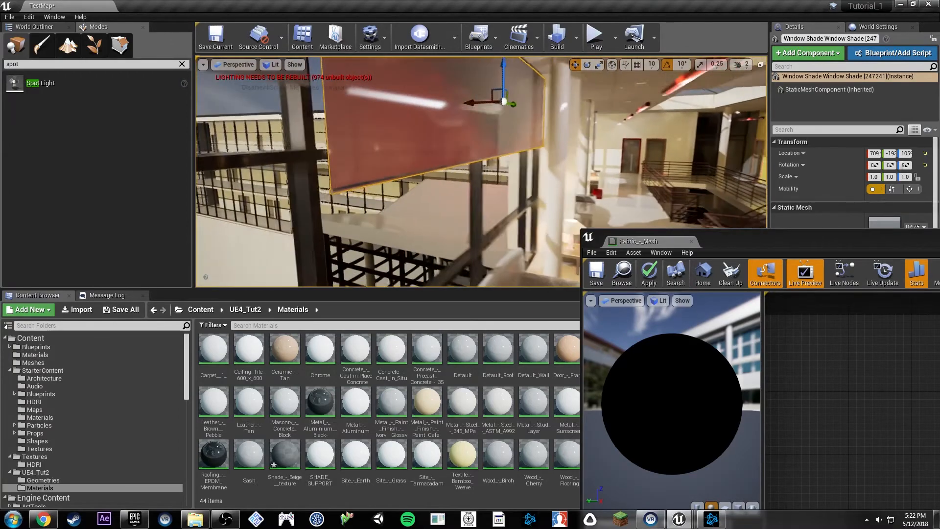
# - Add a constant node with a value of 0.6 and connect it to the material's Opacity input
pyautogui.moveTo(736, 241); pyautogui.dragTo(511, 61)
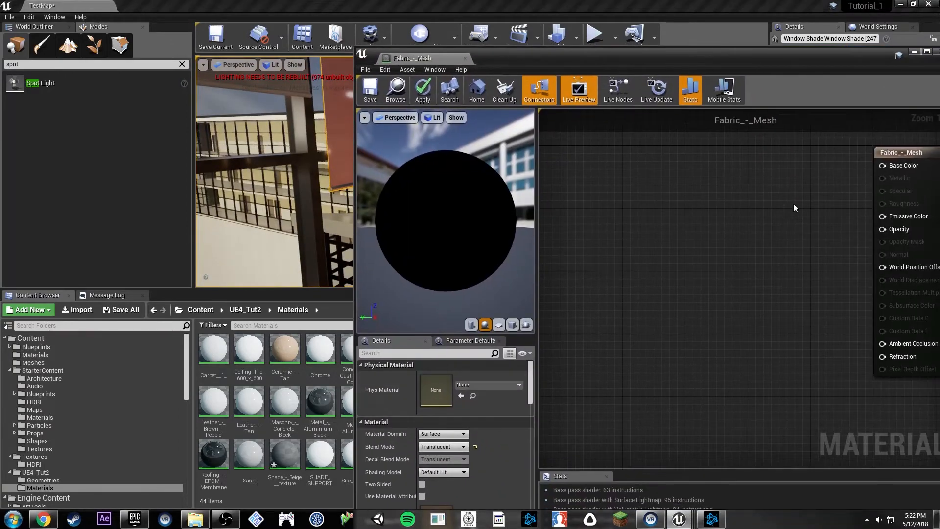
pyautogui.moveTo(796, 205); pyautogui.dragTo(707, 209, button='right')
pyautogui.click(685, 222)
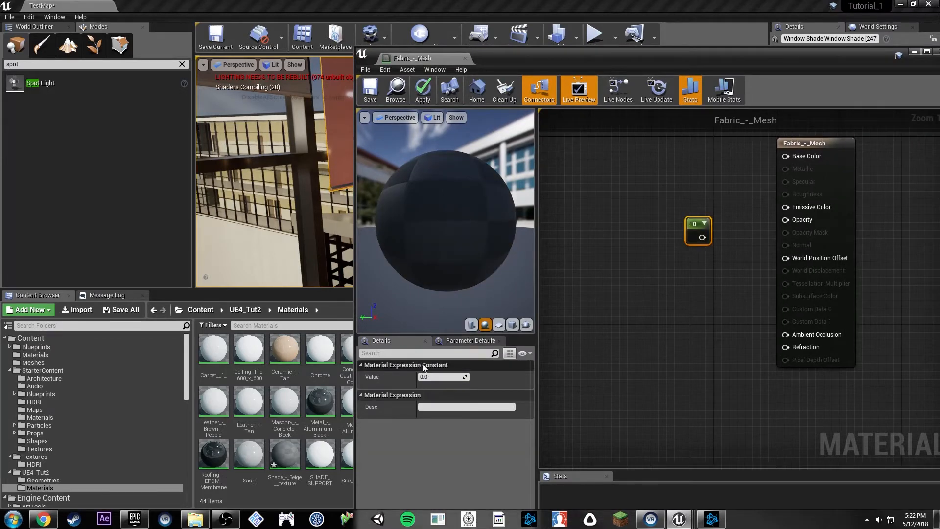
pyautogui.click(433, 376)
pyautogui.write('.6')
pyautogui.press('Return')
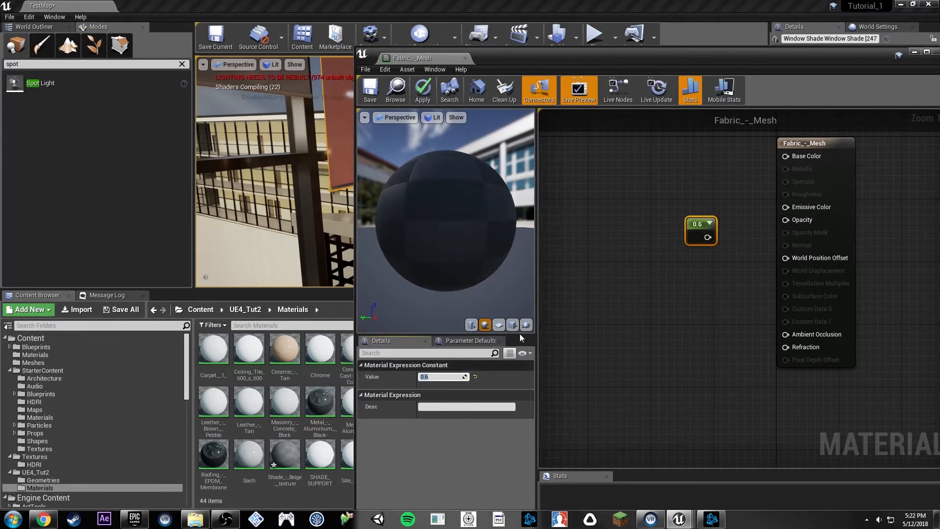
pyautogui.moveTo(707, 238); pyautogui.dragTo(802, 225)
pyautogui.moveTo(694, 196); pyautogui.dragTo(711, 268, button='right')
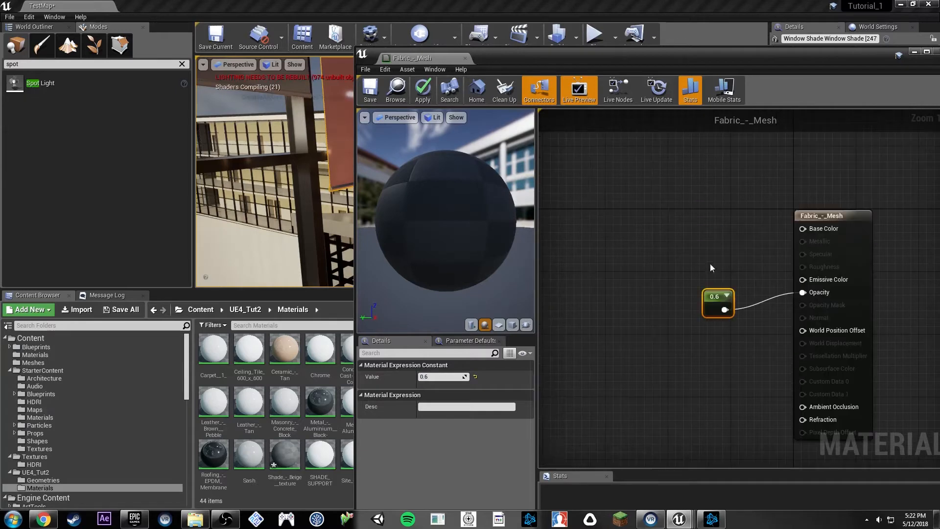
pyautogui.press('1')
pyautogui.click(678, 192)
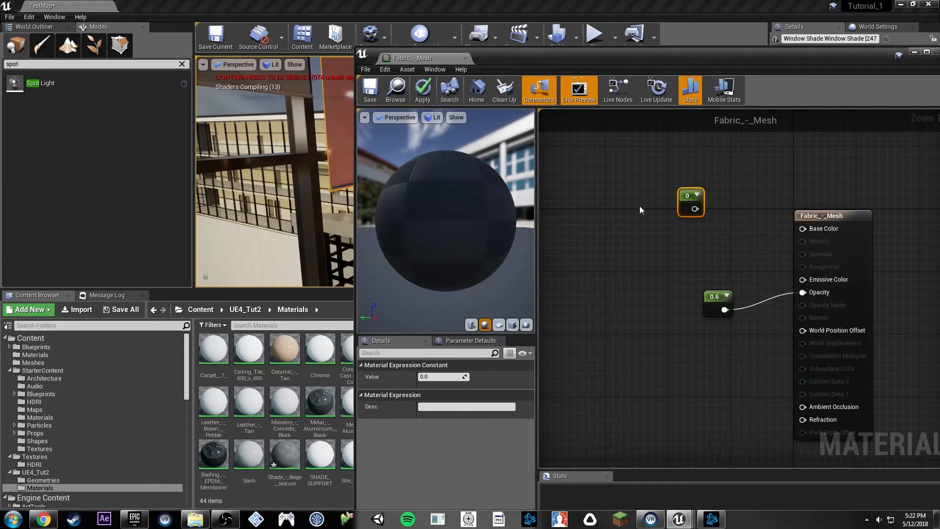
pyautogui.press('Delete')
# - Add a Constant3Vector in a pale bluish white (0.849, 0.867, 0.885) and connect it to Base Color
pyautogui.press('3')
pyautogui.click(646, 195)
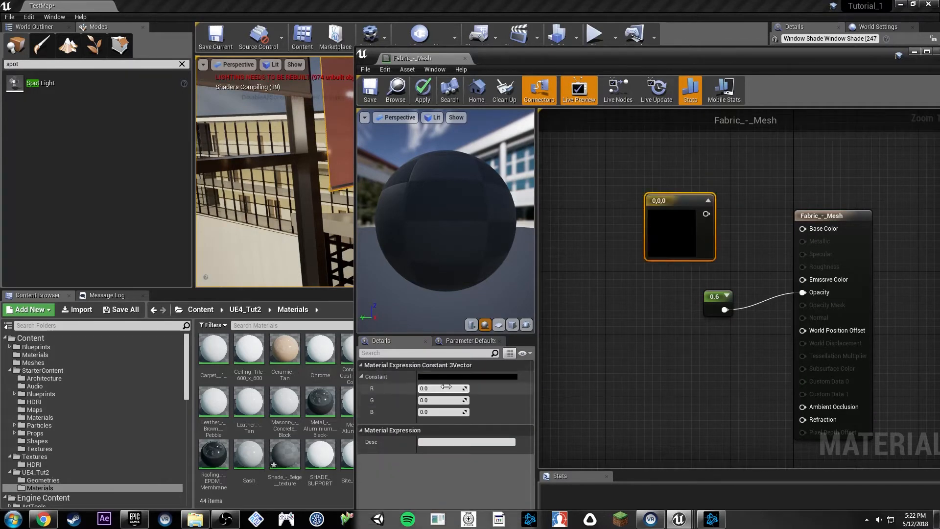
pyautogui.click(446, 380)
pyautogui.moveTo(596, 344); pyautogui.dragTo(590, 362)
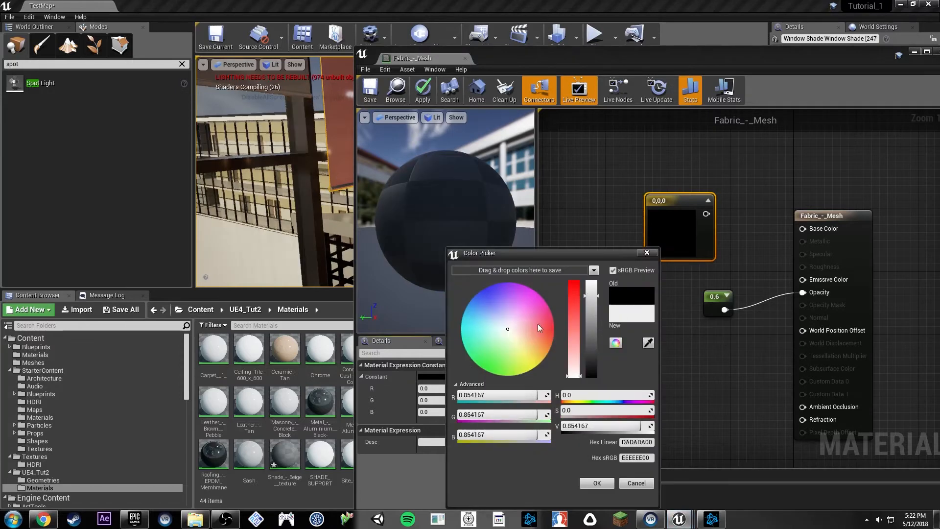
pyautogui.moveTo(504, 326); pyautogui.dragTo(504, 327)
pyautogui.click(595, 288)
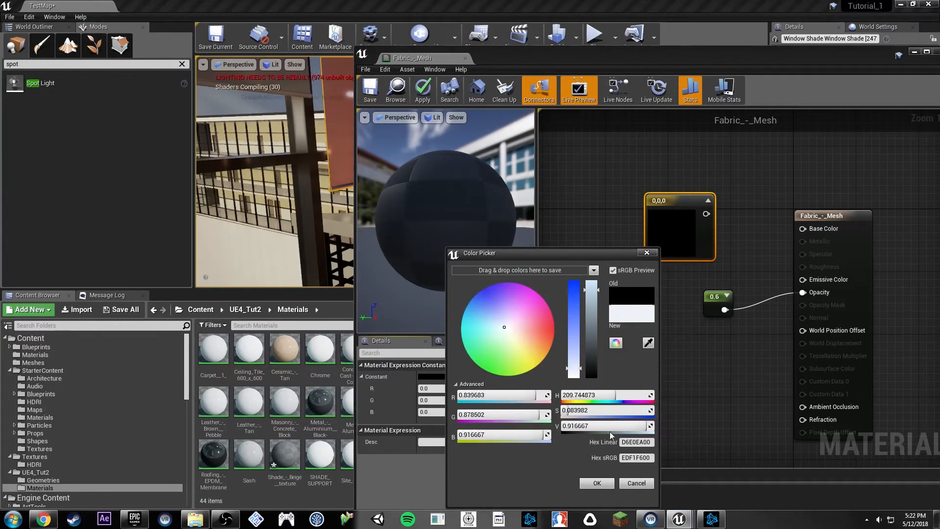
pyautogui.click(575, 372)
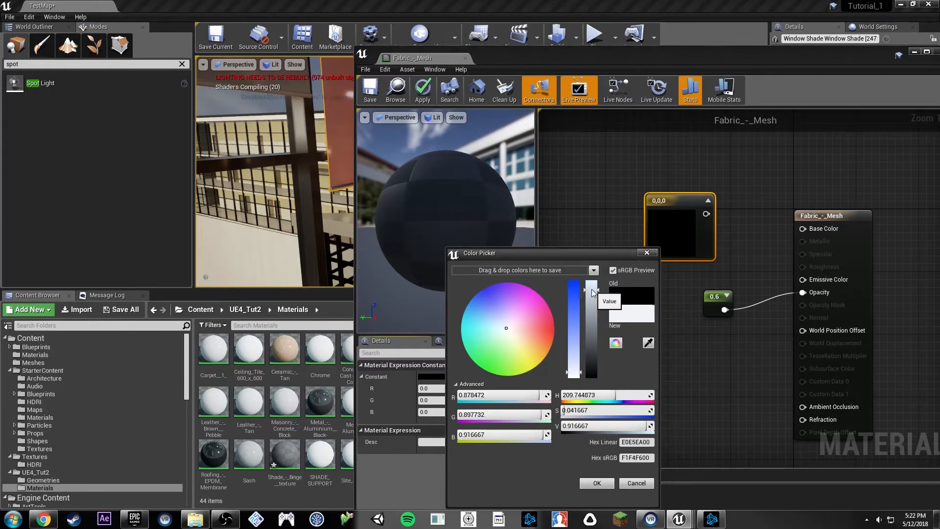
pyautogui.click(592, 293)
pyautogui.click(597, 482)
pyautogui.moveTo(706, 213); pyautogui.dragTo(811, 225)
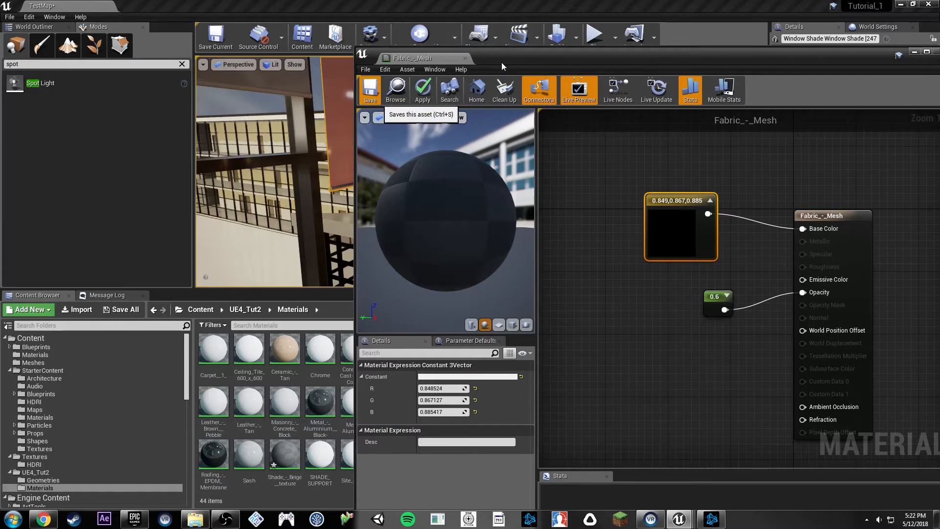
# - Save the Fabric_-_Mesh material and rebuild the level's reflection captures
pyautogui.hotkey('ctrl', 's')
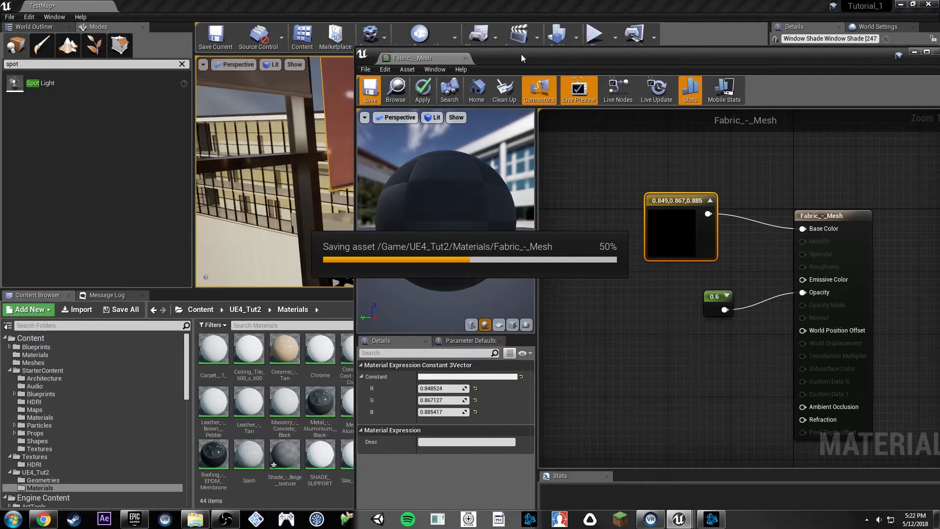
pyautogui.moveTo(521, 54); pyautogui.dragTo(651, 332)
pyautogui.moveTo(481, 172)
pyautogui.mouseDown(button='right')
pyautogui.moveTo(450, 164)
pyautogui.moveTo(482, 162)
pyautogui.moveTo(455, 164)
pyautogui.moveTo(467, 161)
pyautogui.mouseUp(button='right')
pyautogui.click(576, 49)
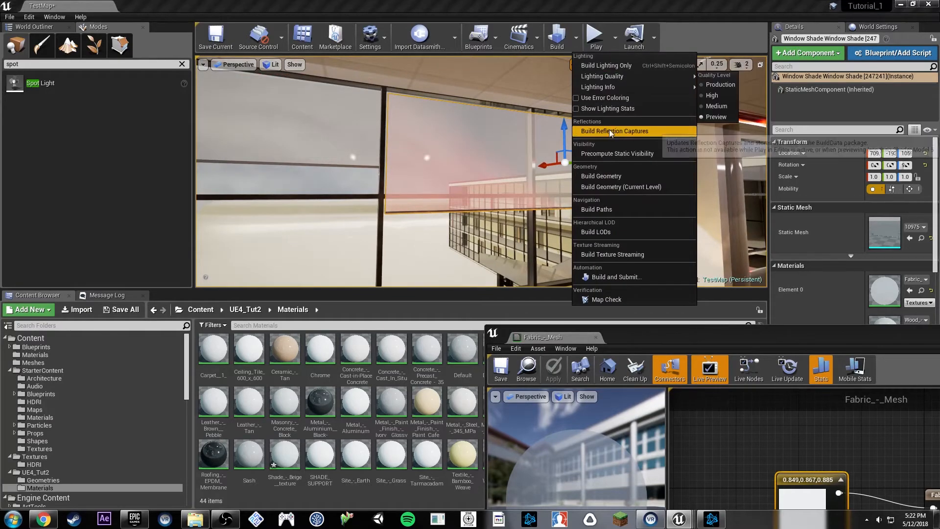
pyautogui.click(614, 131)
# - Check the window area in a different view mode and return the viewport to Lit
pyautogui.moveTo(462, 152)
pyautogui.mouseDown(button='right')
pyautogui.moveTo(445, 155)
pyautogui.moveTo(474, 164)
pyautogui.mouseUp(button='right')
pyautogui.click(270, 64)
pyautogui.click(289, 128)
pyautogui.moveTo(564, 139); pyautogui.dragTo(559, 120, button='right')
pyautogui.hotkey('alt', '4')
pyautogui.press('g')
pyautogui.click(551, 132)
# - Place a new spot light beneath the red linear pendant near the windows and close the Fabric_-_Mesh material editor
pyautogui.moveTo(40, 83); pyautogui.dragTo(533, 161)
pyautogui.moveTo(789, 334); pyautogui.dragTo(782, 389)
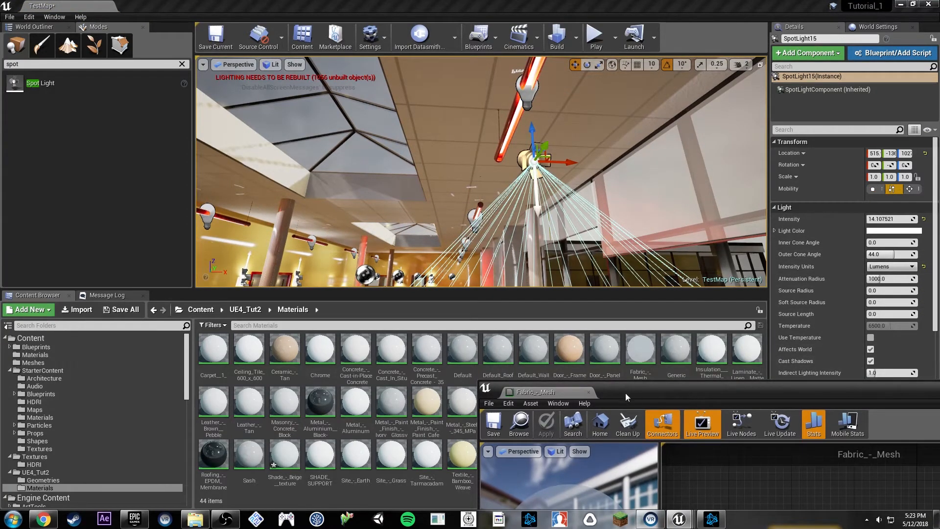
pyautogui.click(588, 392)
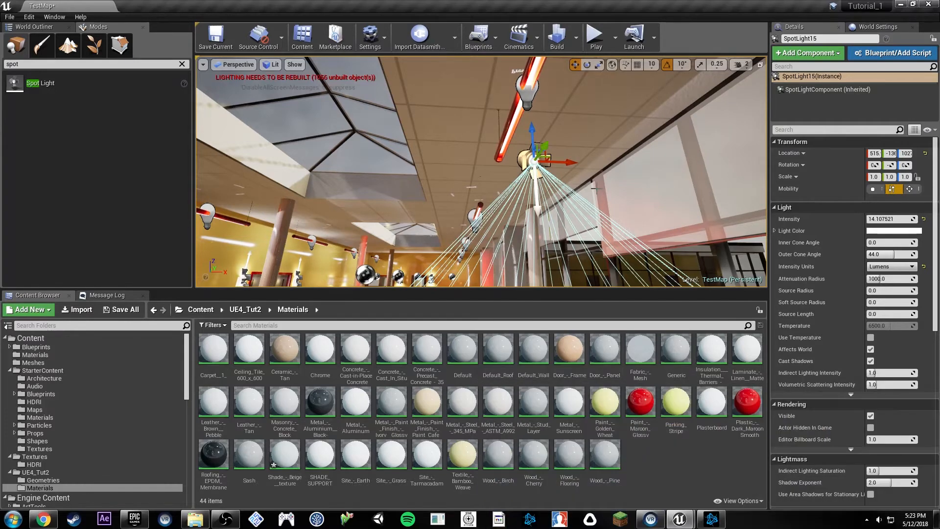
# - Set the new spot light's source length to 220, matching the linear pendant's point light
pyautogui.press('a')
pyautogui.moveTo(636, 211); pyautogui.dragTo(764, 196, button='right')
pyautogui.press('w')
pyautogui.press('d')
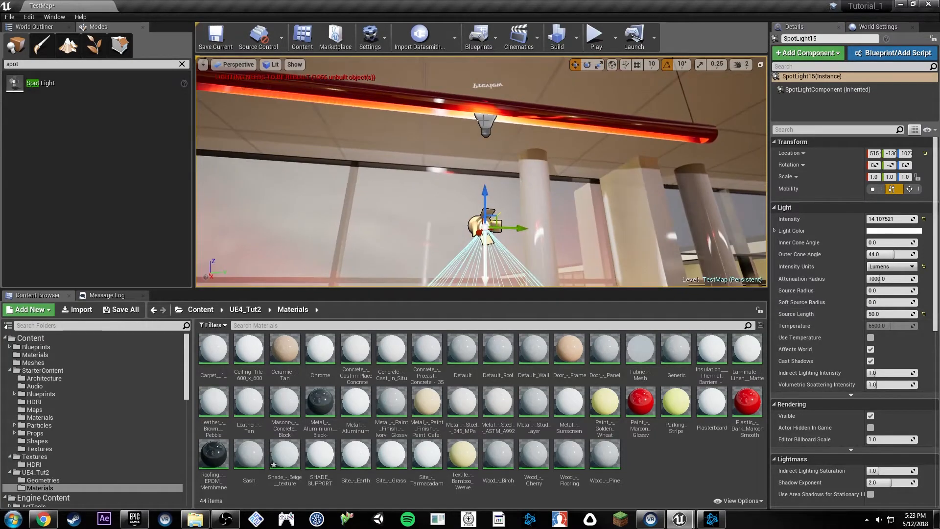
pyautogui.click(563, 126)
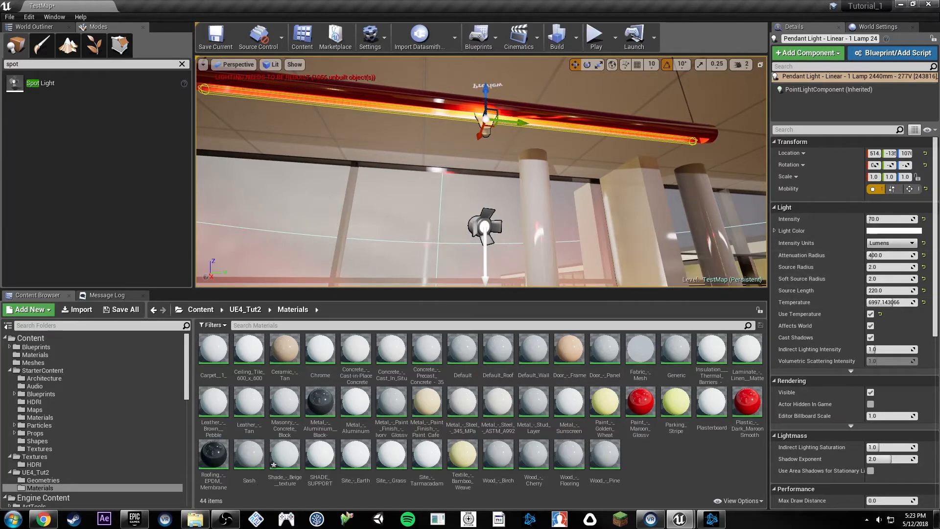
pyautogui.click(483, 226)
pyautogui.click(884, 316)
pyautogui.write('220.0')
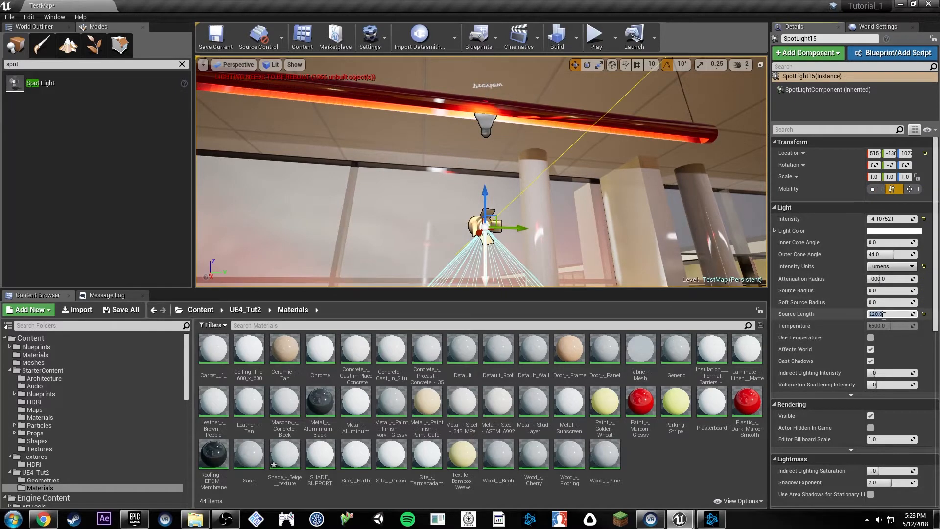
# - Rotate the new spot light so that its source length runs parallel to the linear pendant
pyautogui.moveTo(474, 223); pyautogui.dragTo(499, 228, button='right')
pyautogui.press('e')
pyautogui.moveTo(404, 203); pyautogui.dragTo(391, 231)
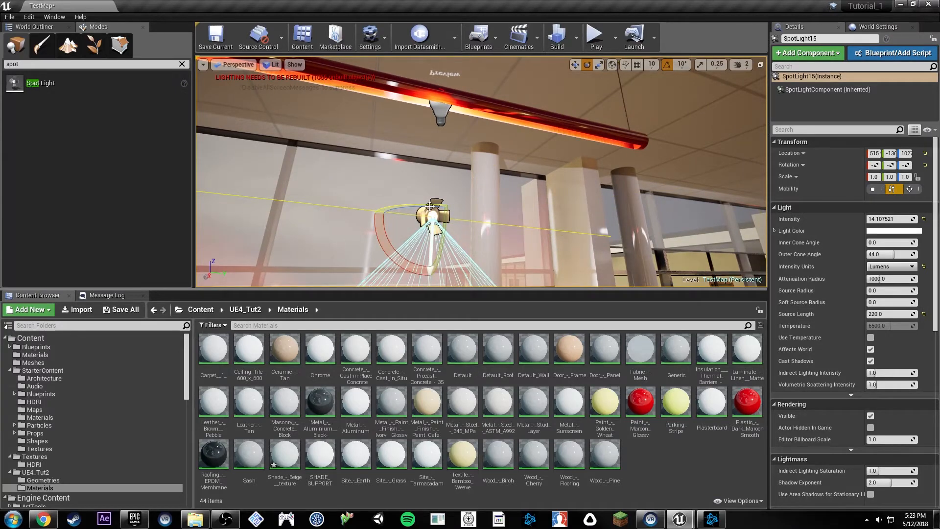
# - Undo the new spot light's last rotation changes and set its source radius to 2
pyautogui.hotkey('ctrl', 'z')
pyautogui.hotkey('ctrl', 'z')
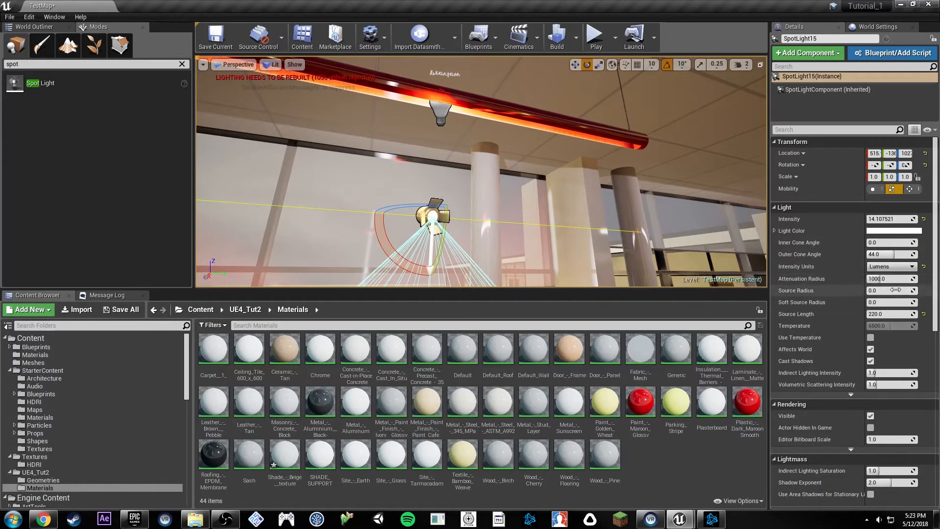
pyautogui.write('2')
pyautogui.press('Return')
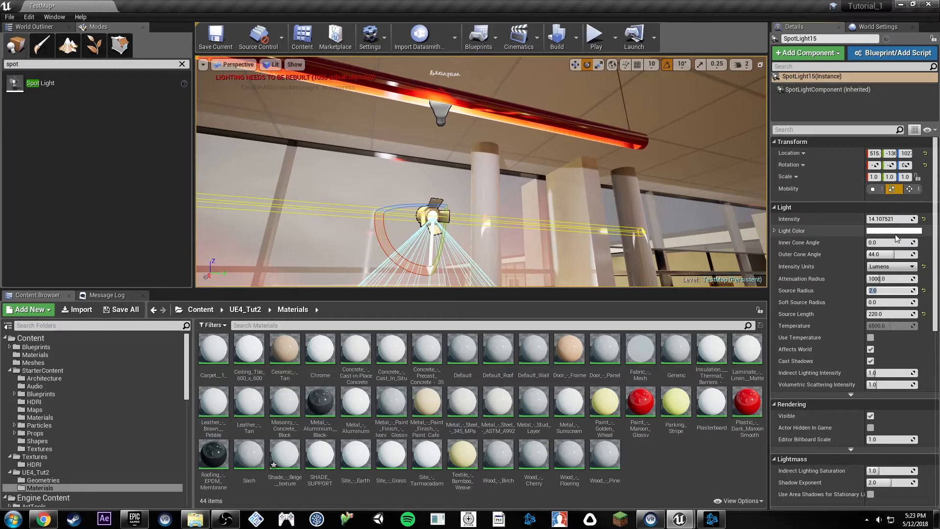
pyautogui.moveTo(631, 205); pyautogui.dragTo(606, 221, button='right')
pyautogui.press('s')
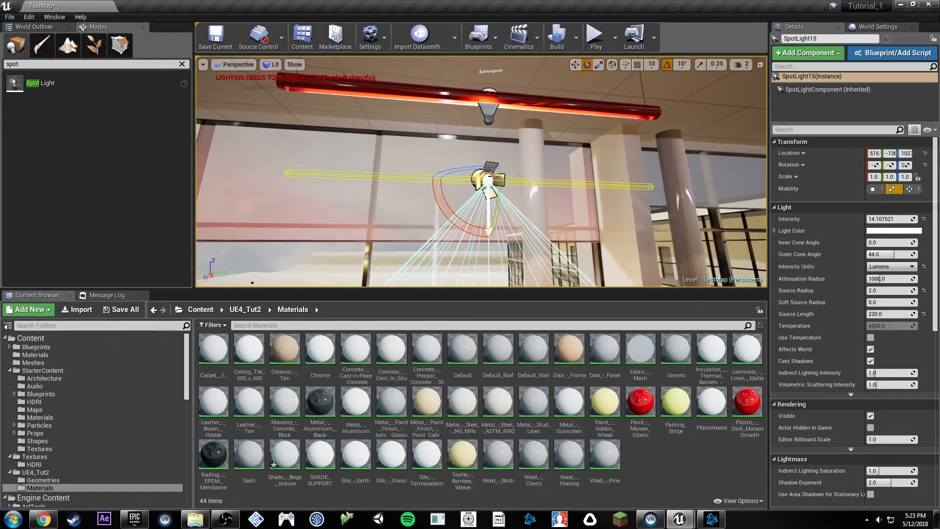
# - Check the light settings of the pendant's point light and set the spot light's intensity to 65 lumens
pyautogui.click(486, 120)
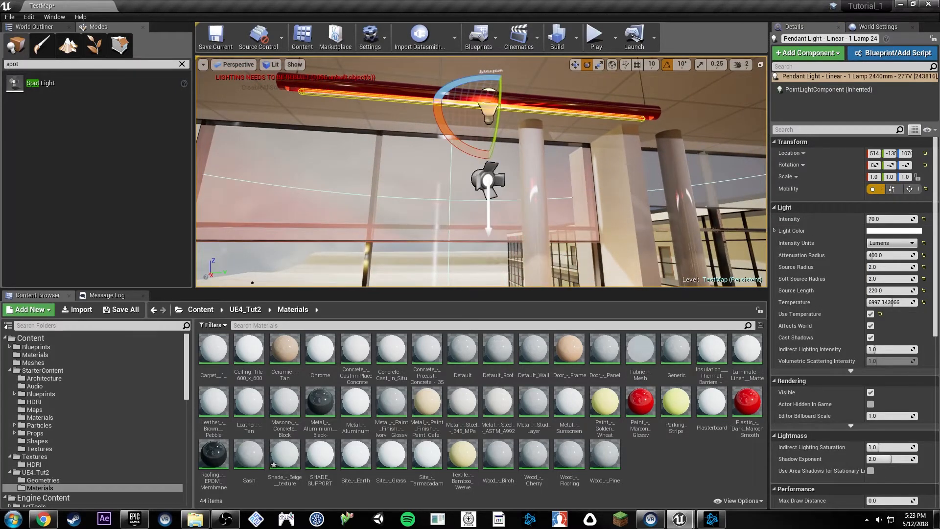
pyautogui.click(487, 180)
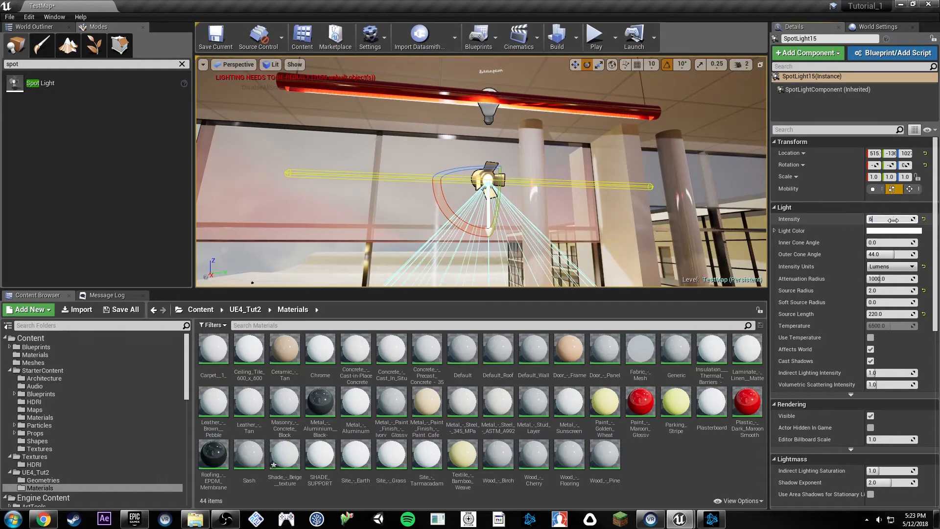
pyautogui.moveTo(479, 177); pyautogui.dragTo(498, 197, button='right')
pyautogui.press('a')
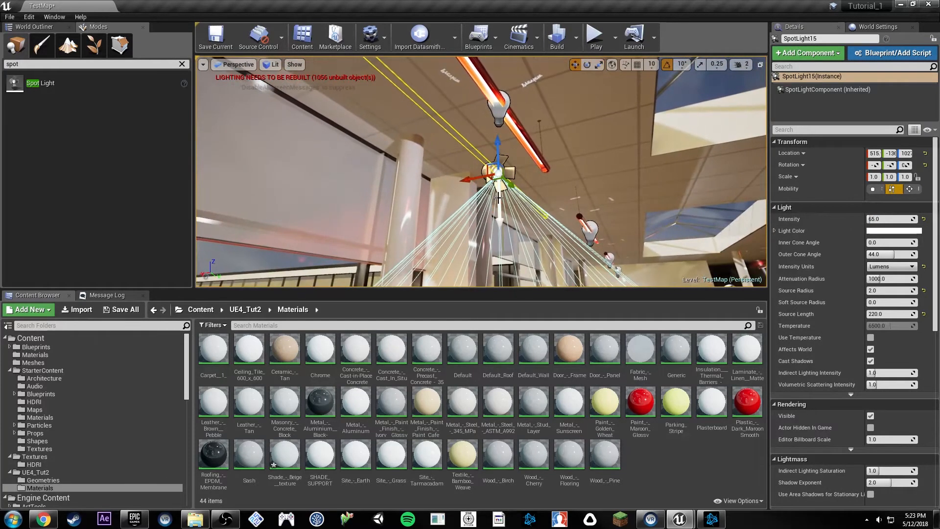
# - Delete the pendant's point light and raise the spot light to the underside of the linear pendant
pyautogui.moveTo(490, 139); pyautogui.dragTo(470, 129, button='right')
pyautogui.click(425, 117)
pyautogui.press('Delete')
pyautogui.click(418, 125)
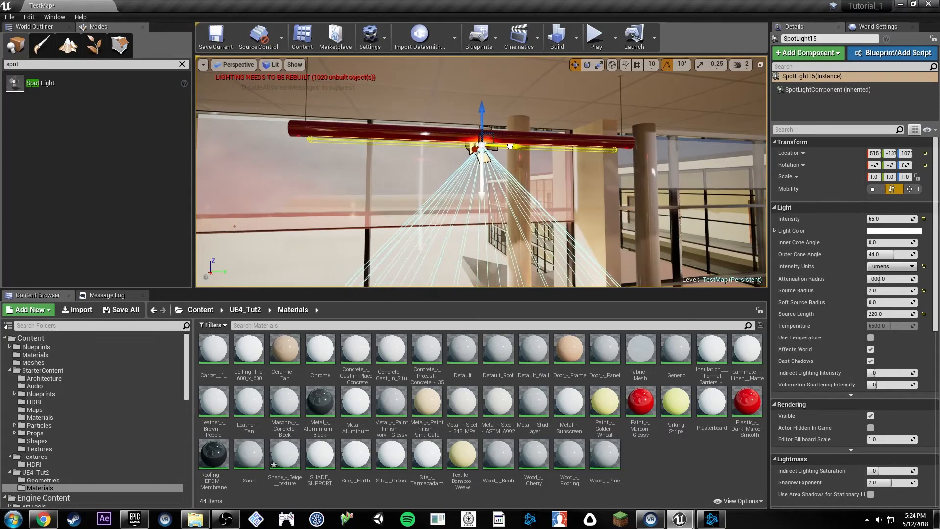
pyautogui.moveTo(485, 147); pyautogui.dragTo(394, 146, button='right')
pyautogui.press('f')
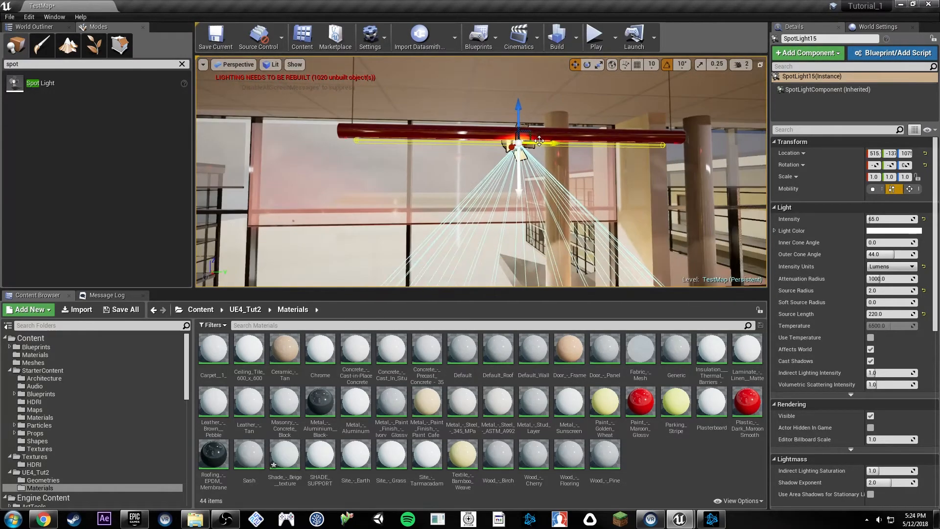
# - Set the spot light's attenuation radius to 600 and widen its cone to 37.87 inner and 70 outer
pyautogui.moveTo(703, 170); pyautogui.dragTo(722, 158, button='right')
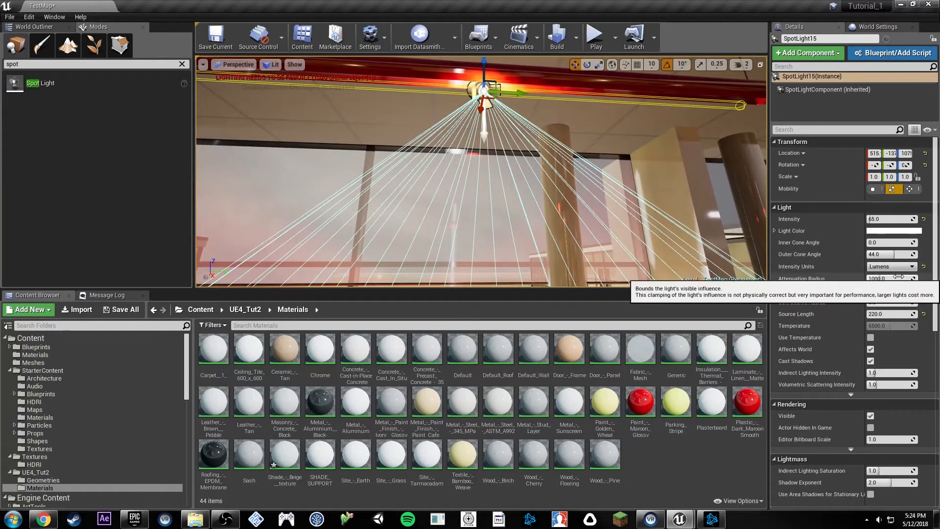
pyautogui.moveTo(705, 211); pyautogui.dragTo(707, 230, button='right')
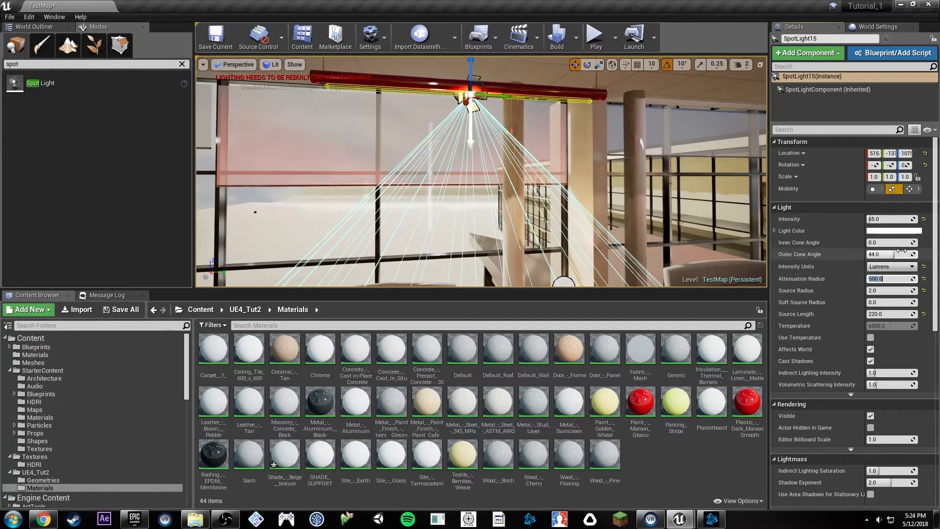
pyautogui.moveTo(881, 254); pyautogui.dragTo(920, 254)
pyautogui.moveTo(491, 106)
pyautogui.mouseDown(button='right')
pyautogui.moveTo(685, 113)
pyautogui.moveTo(435, 103)
pyautogui.moveTo(498, 105)
pyautogui.mouseUp(button='right')
pyautogui.moveTo(884, 254)
pyautogui.mouseDown()
pyautogui.moveTo(874, 254)
pyautogui.moveTo(906, 243)
pyautogui.mouseUp()
pyautogui.press('Return')
# - Lower the spot light's intensity to 60 and enable its color temperature at about 6108
pyautogui.moveTo(636, 191); pyautogui.dragTo(548, 171, button='right')
pyautogui.click(896, 219)
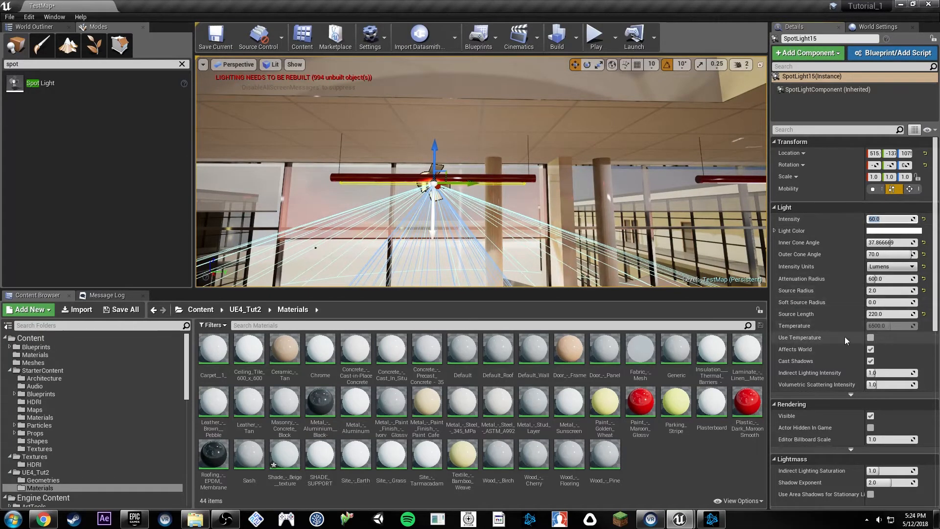
pyautogui.moveTo(887, 326); pyautogui.dragTo(898, 326)
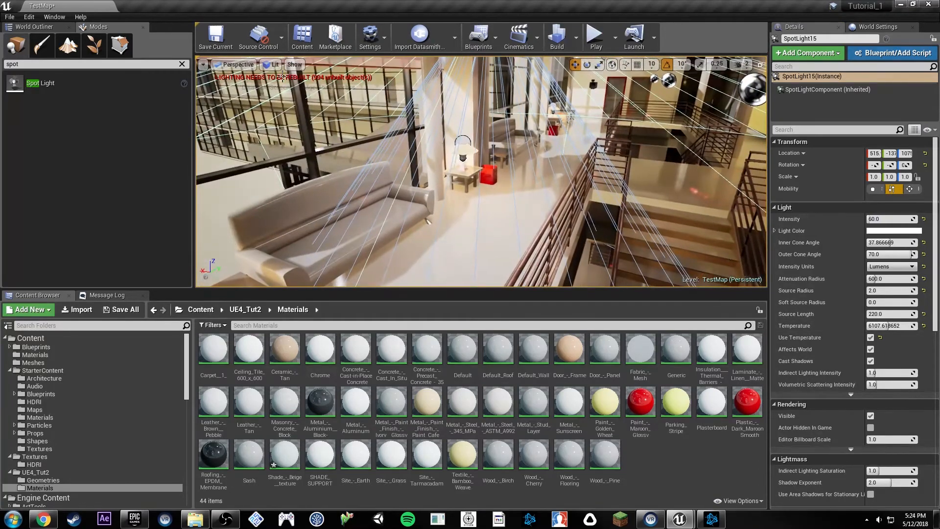
# - Judge the spot light's color temperature in the Lighting Only view, trying 1700 and settling on 9940, and return to Lit
pyautogui.click(271, 64)
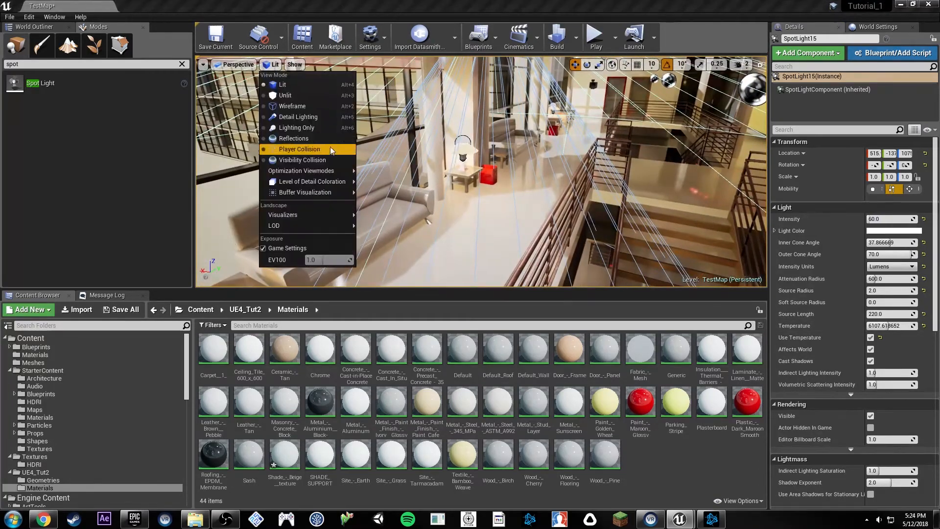
pyautogui.click(288, 129)
pyautogui.click(888, 325)
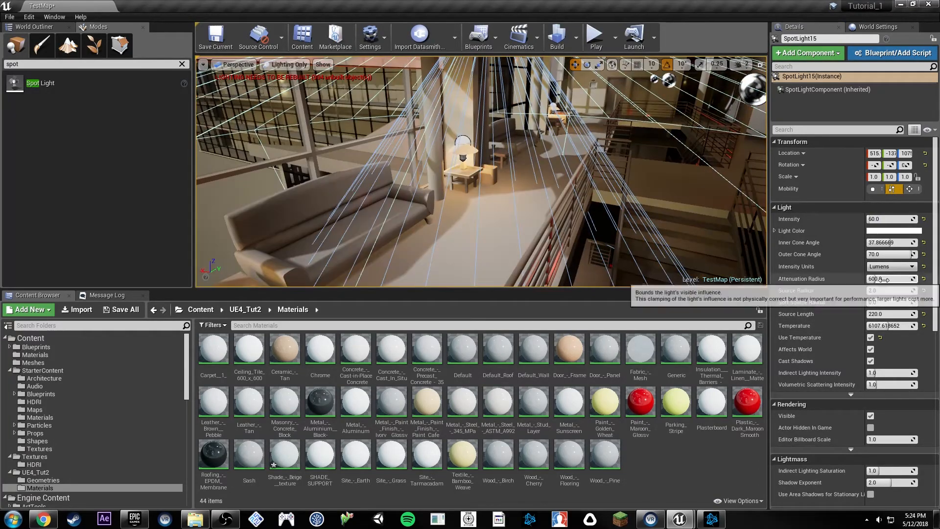
pyautogui.write('1700')
pyautogui.press('Return')
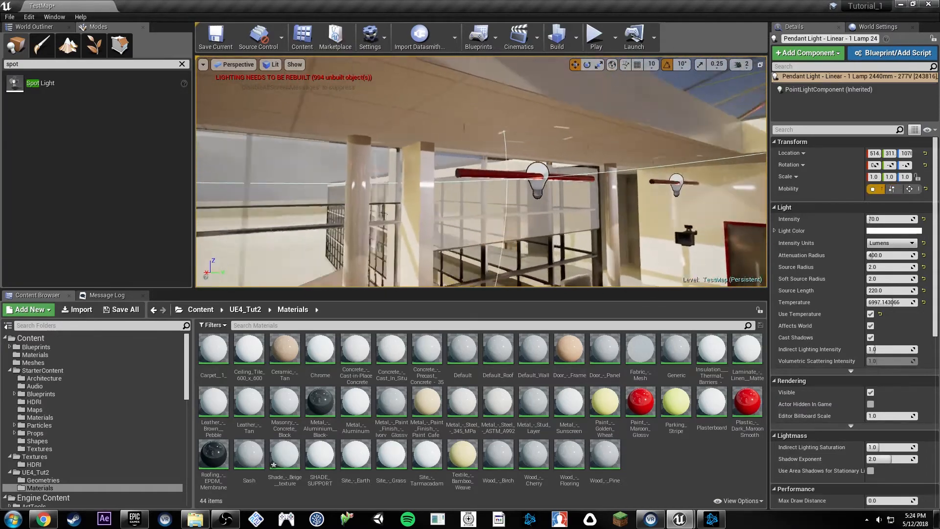
# - Delete the point lights of the three neighbouring linear pendants along the windows and select the last pendant's mesh
pyautogui.moveTo(474, 188); pyautogui.dragTo(497, 188, button='right')
pyautogui.keyDown('ctrl'); pyautogui.click(487, 186); pyautogui.keyUp('ctrl')
pyautogui.keyDown('ctrl'); pyautogui.click(497, 187); pyautogui.keyUp('ctrl')
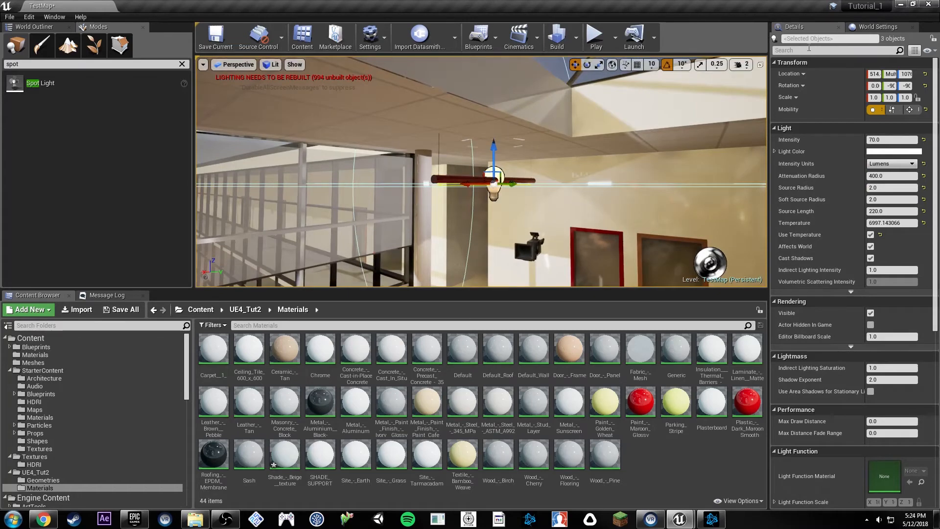
pyautogui.moveTo(455, 136); pyautogui.dragTo(454, 136, button='right')
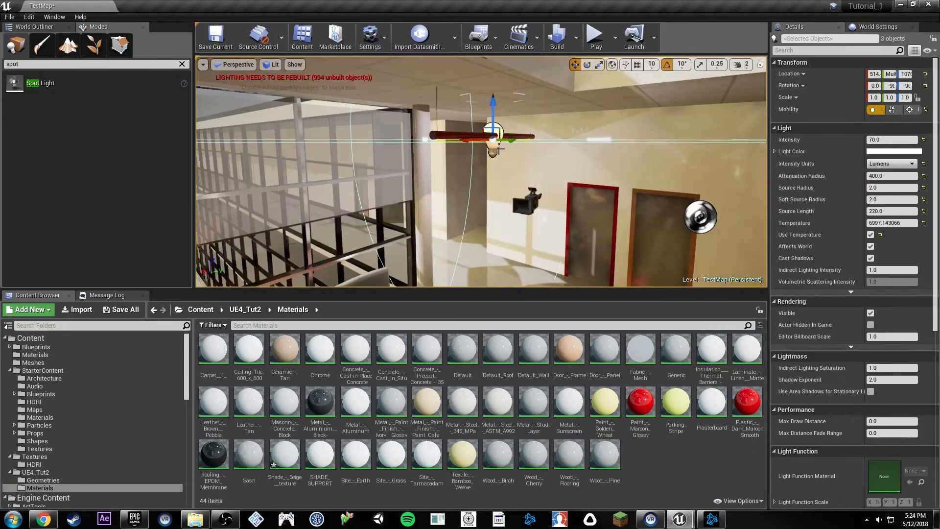
pyautogui.press('Escape')
pyautogui.click(454, 136)
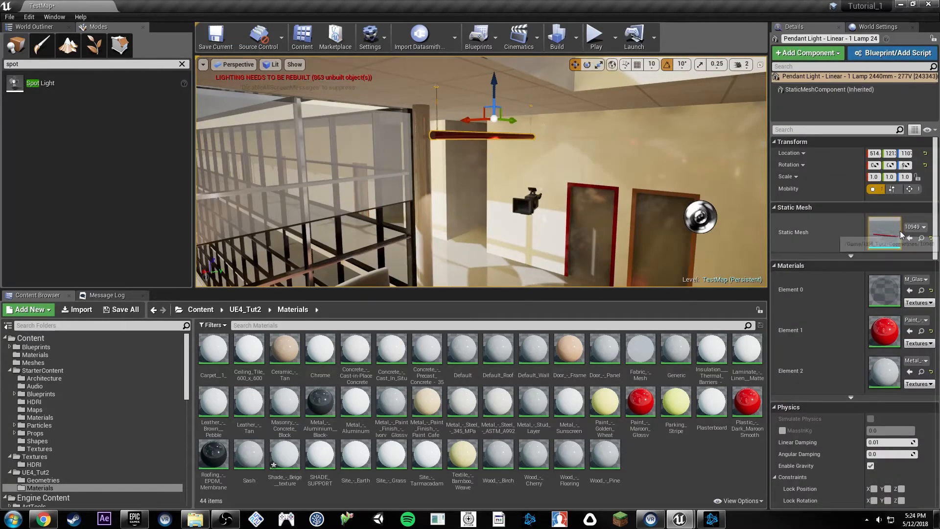
pyautogui.click(862, 78)
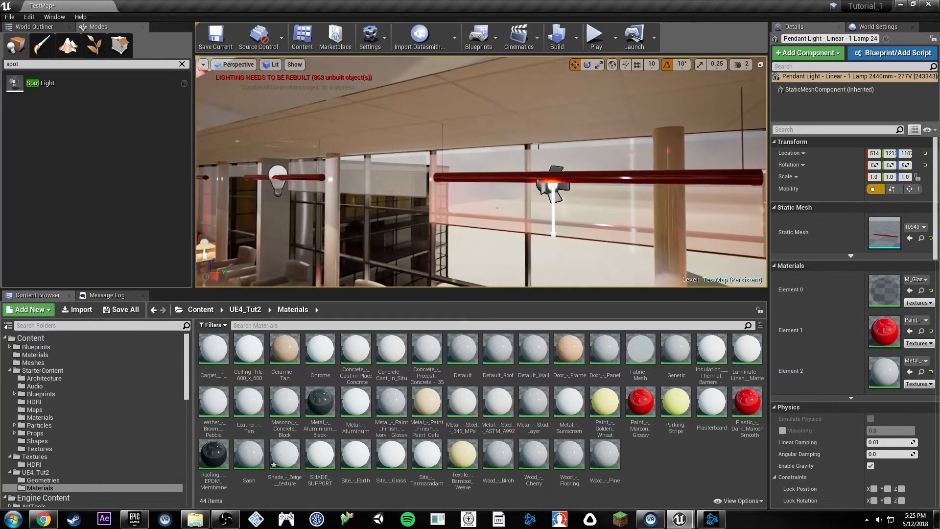
# - Copy the finished spot light along the window row, placing one beneath each of the three neighbouring linear pendants
pyautogui.click(542, 193)
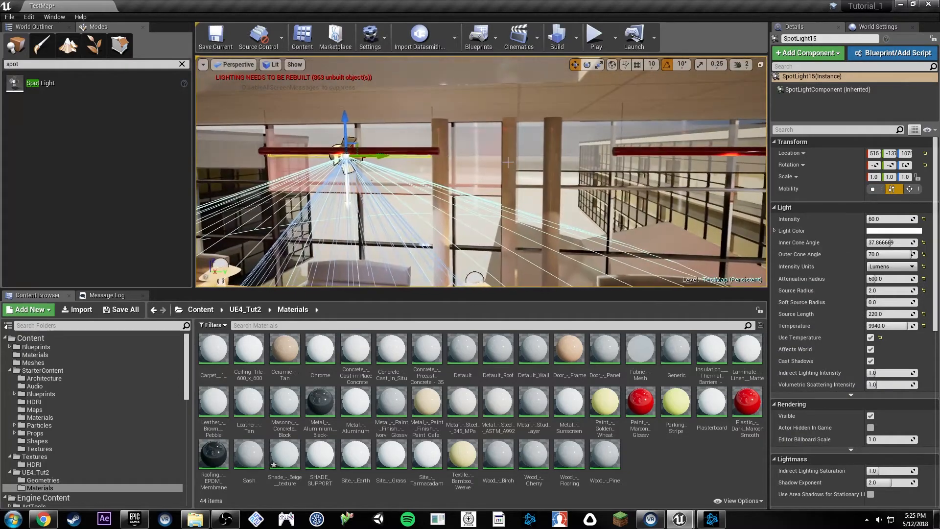
pyautogui.keyDown('alt'); pyautogui.moveTo(368, 156); pyautogui.dragTo(674, 157); pyautogui.keyUp('alt')
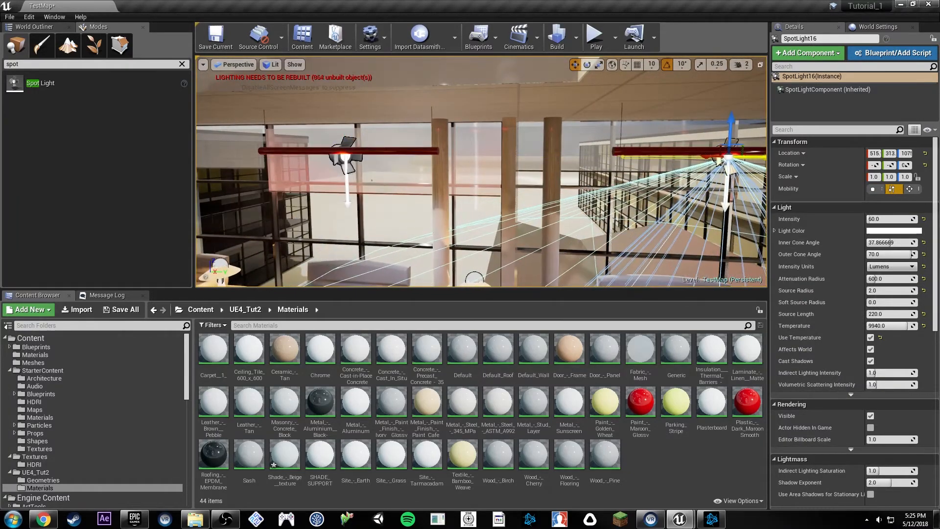
pyautogui.press('f')
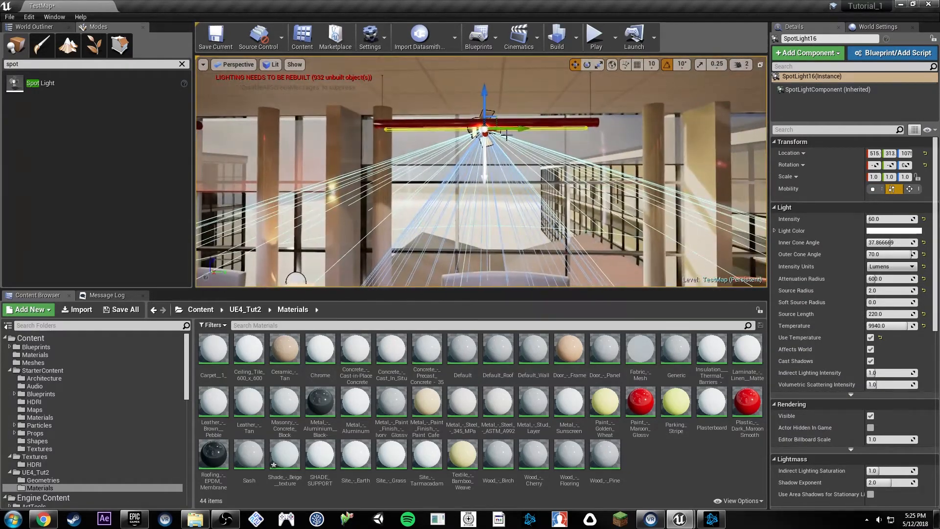
pyautogui.moveTo(510, 128); pyautogui.dragTo(632, 130, button='right')
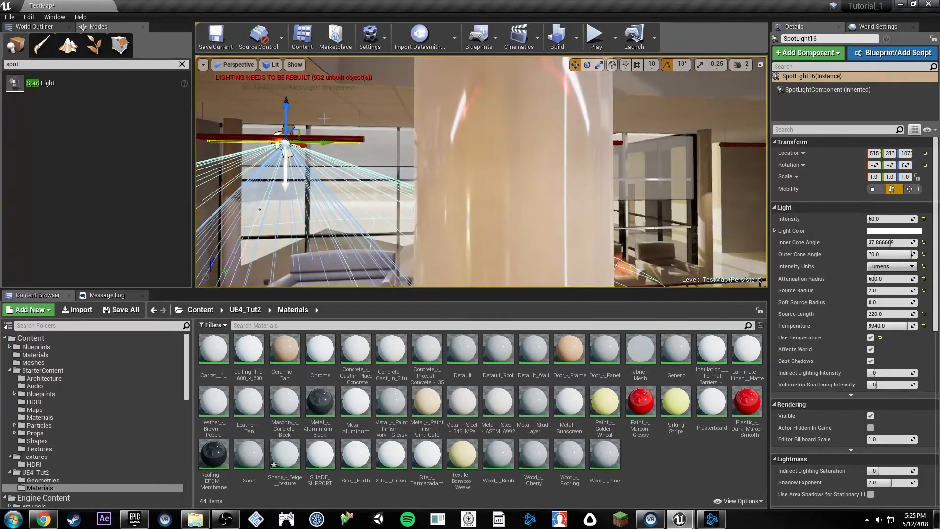
pyautogui.press('f')
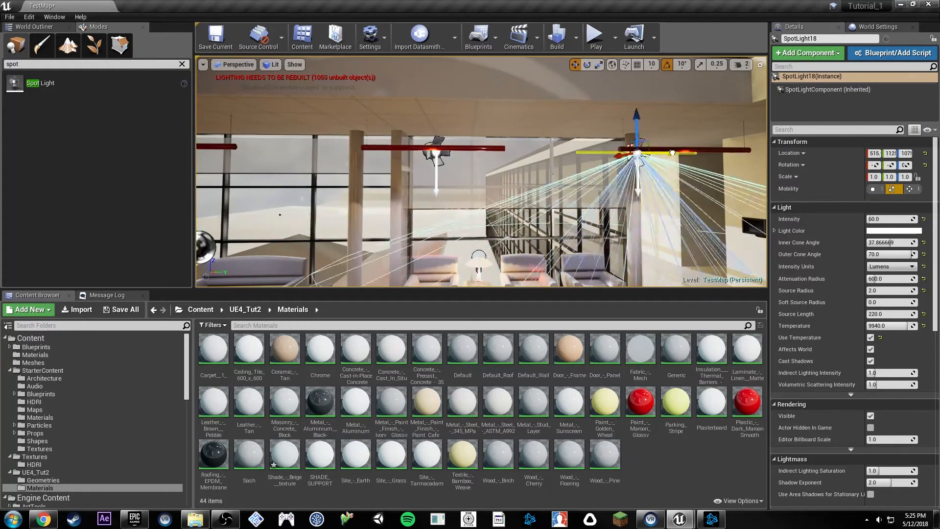
pyautogui.press('a')
pyautogui.moveTo(486, 135); pyautogui.dragTo(462, 133, button='right')
# - Select all four pendant spot lights and copy them together along the window row beneath the next four linear pendants
pyautogui.keyDown('ctrl'); pyautogui.click(539, 149); pyautogui.keyUp('ctrl')
pyautogui.moveTo(538, 149); pyautogui.dragTo(455, 149, button='right')
pyautogui.keyDown('ctrl'); pyautogui.click(601, 160); pyautogui.keyUp('ctrl')
pyautogui.moveTo(602, 161); pyautogui.dragTo(489, 159, button='right')
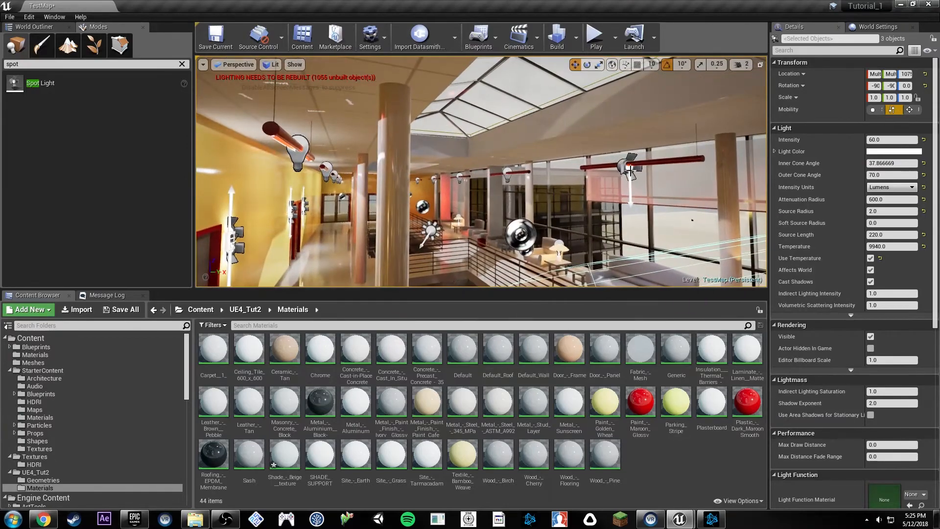
pyautogui.press('a')
pyautogui.moveTo(631, 168); pyautogui.dragTo(734, 167, button='right')
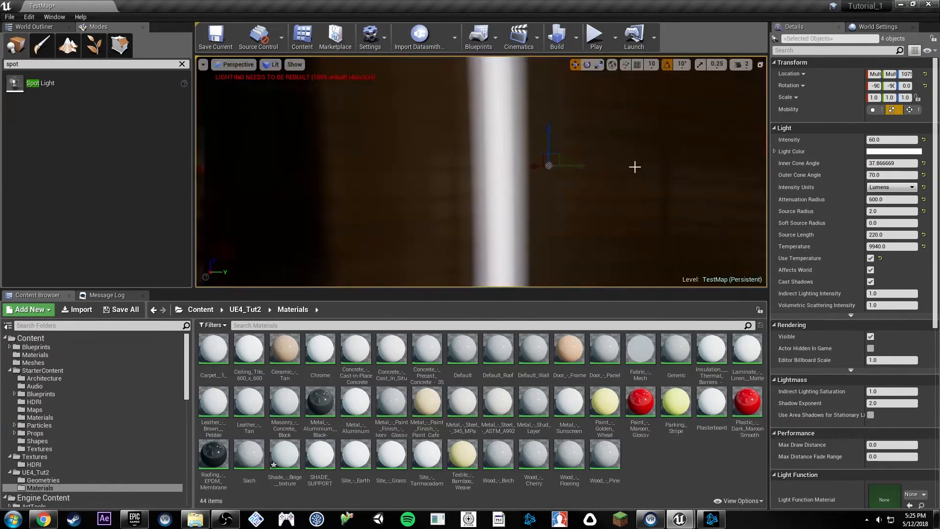
pyautogui.scroll(5, 595, 162)
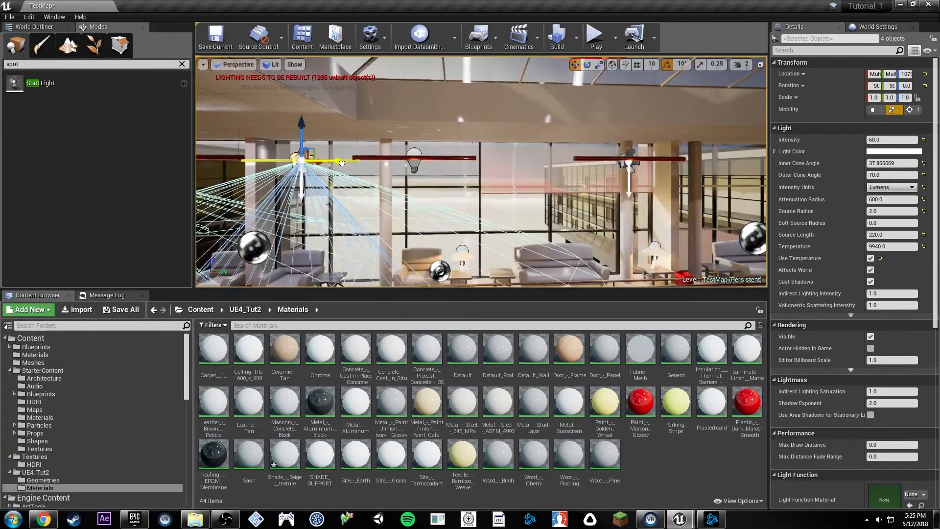
# - Delete the original point lights of the four linear pendants that received the copied spot lights
pyautogui.press('a')
pyautogui.moveTo(454, 169); pyautogui.dragTo(435, 168, button='right')
pyautogui.press('w')
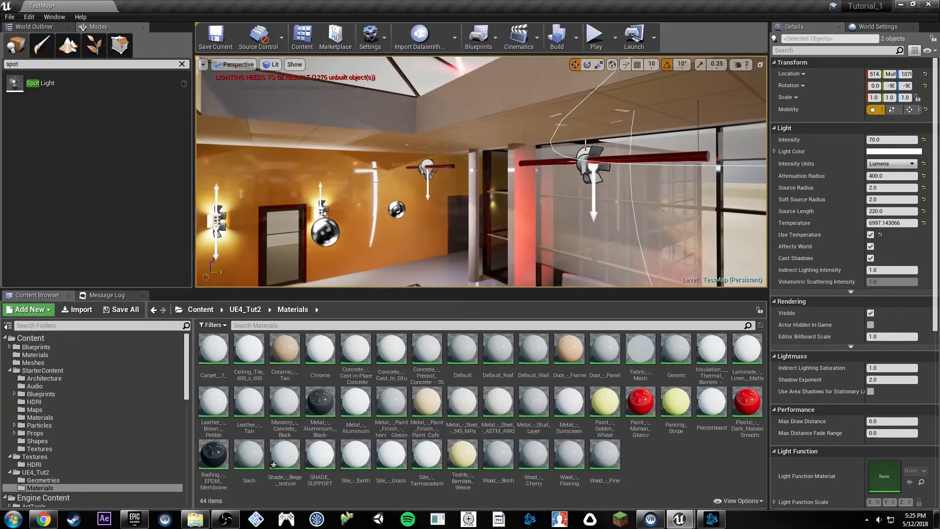
pyautogui.keyDown('ctrl'); pyautogui.click(585, 150); pyautogui.keyUp('ctrl')
pyautogui.keyDown('ctrl'); pyautogui.click(424, 164); pyautogui.keyUp('ctrl')
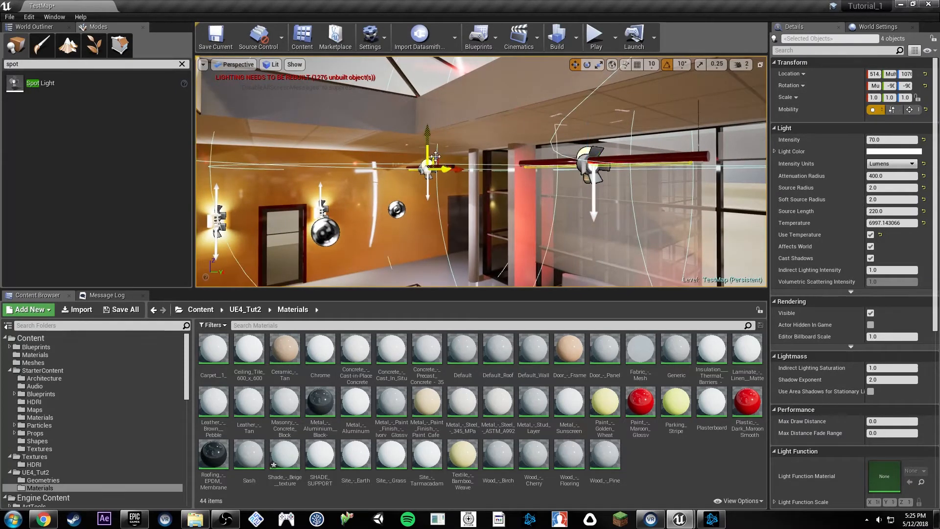
pyautogui.press('Escape')
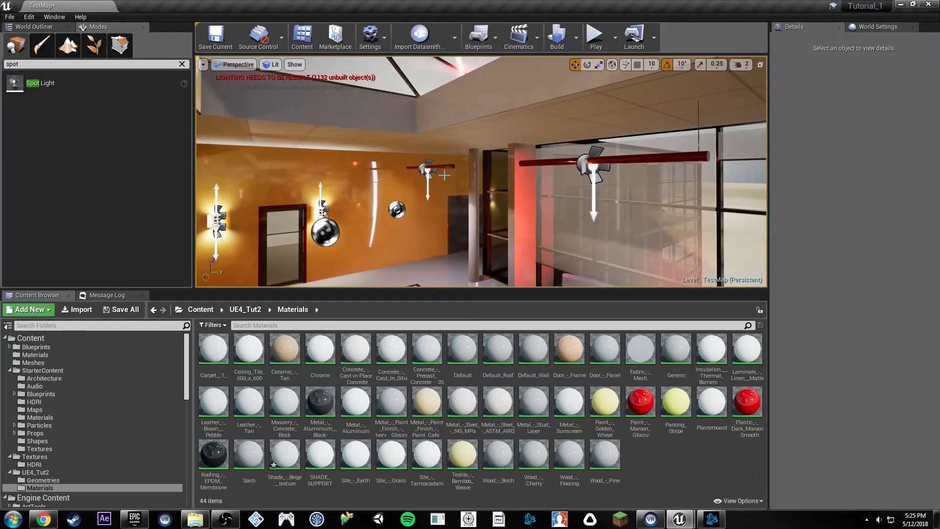
# - Select SpotLight15 through SpotLight22 and set their mobility to Static
pyautogui.click(426, 168)
pyautogui.click(34, 26)
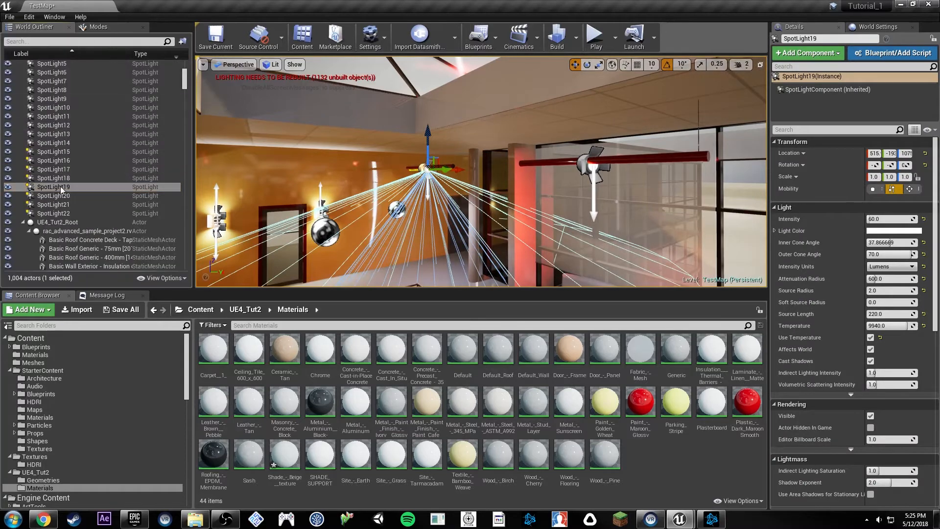
pyautogui.click(59, 213)
pyautogui.keyDown('shift'); pyautogui.click(54, 152); pyautogui.keyUp('shift')
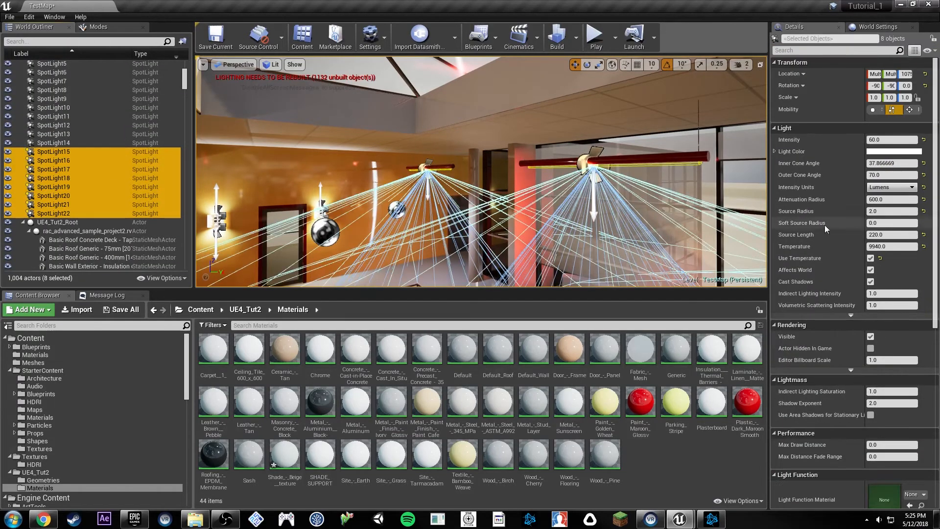
pyautogui.click(873, 109)
# - Copy the eight static spot lights across to the opposite walkway and align them beneath the linear pendants by the yellow wall
pyautogui.moveTo(686, 147); pyautogui.dragTo(612, 148, button='right')
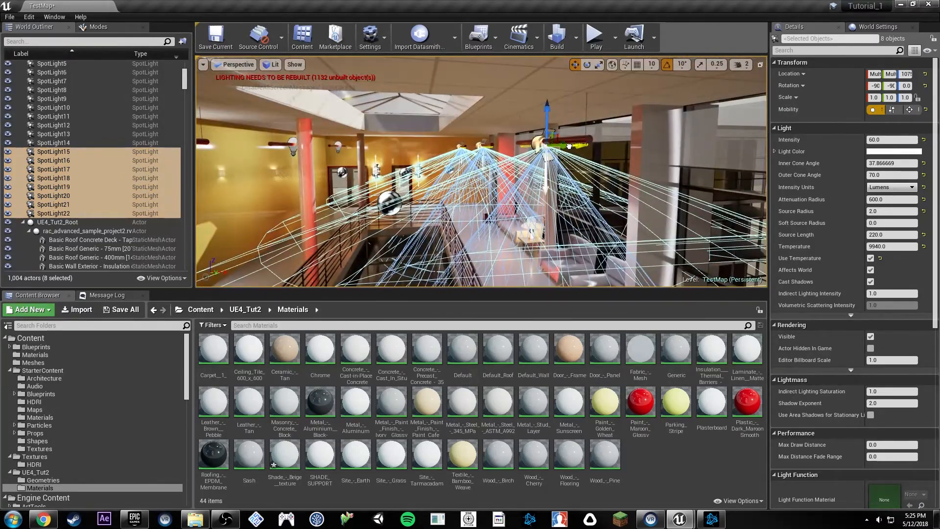
pyautogui.keyDown('alt'); pyautogui.moveTo(568, 146); pyautogui.dragTo(499, 146); pyautogui.keyUp('alt')
pyautogui.moveTo(499, 146)
pyautogui.mouseDown(button='right')
pyautogui.moveTo(333, 152)
pyautogui.moveTo(509, 153)
pyautogui.moveTo(494, 150)
pyautogui.mouseUp(button='right')
pyautogui.moveTo(345, 150); pyautogui.dragTo(655, 148)
pyautogui.moveTo(655, 148); pyautogui.dragTo(685, 148, button='right')
pyautogui.moveTo(406, 149); pyautogui.dragTo(460, 151)
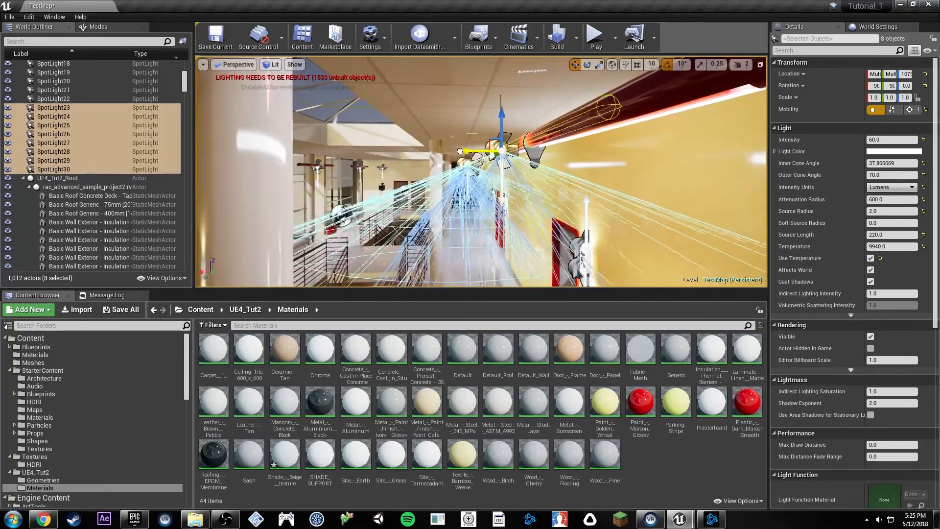
pyautogui.moveTo(493, 147); pyautogui.dragTo(749, 163, button='right')
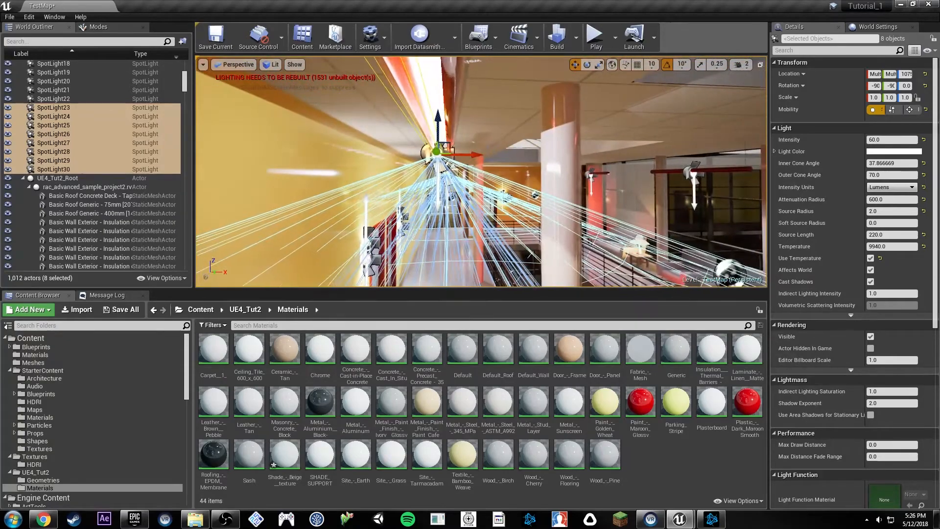
# - Finish aligning the eight copied spot lights beneath the pendants by the yellow wall and delete all remaining linear pendant point lights
pyautogui.moveTo(476, 156); pyautogui.dragTo(481, 158)
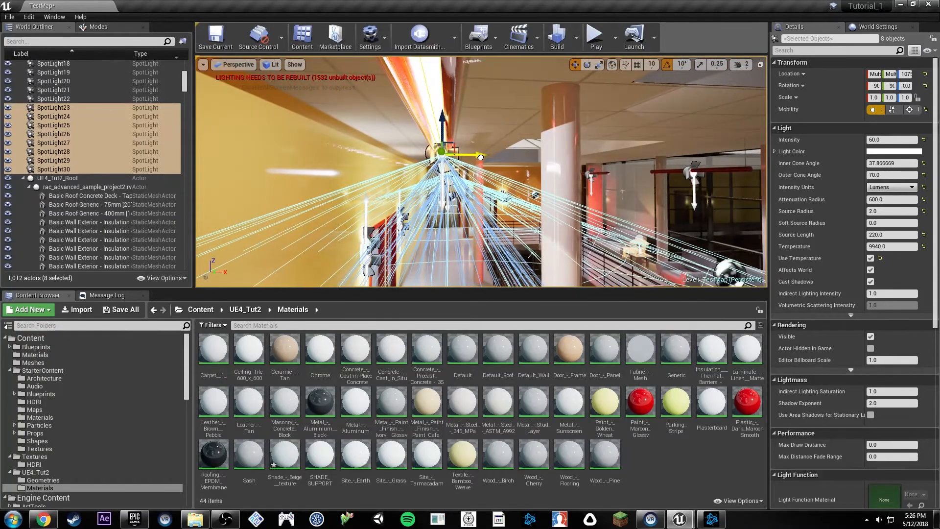
pyautogui.moveTo(480, 157); pyautogui.dragTo(377, 159, button='right')
pyautogui.click(51, 43)
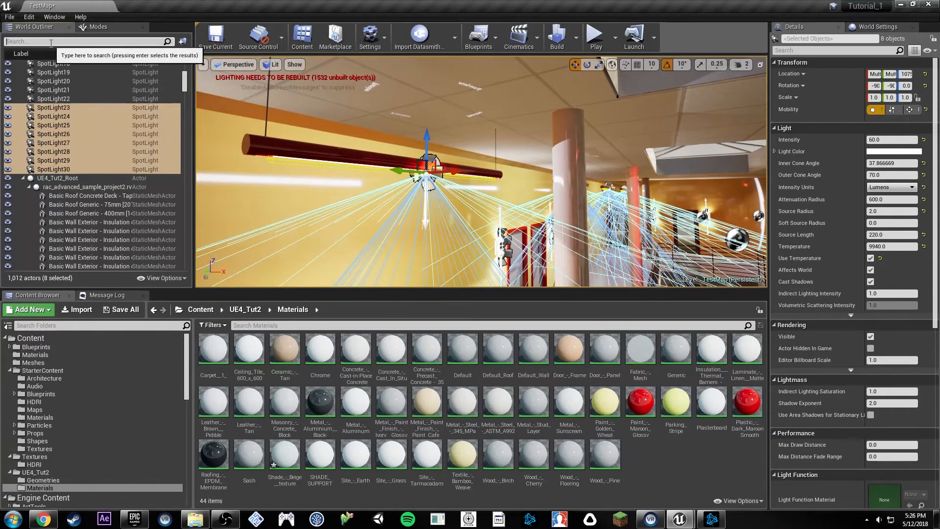
pyautogui.write('light')
pyautogui.scroll(-5, 59, 214)
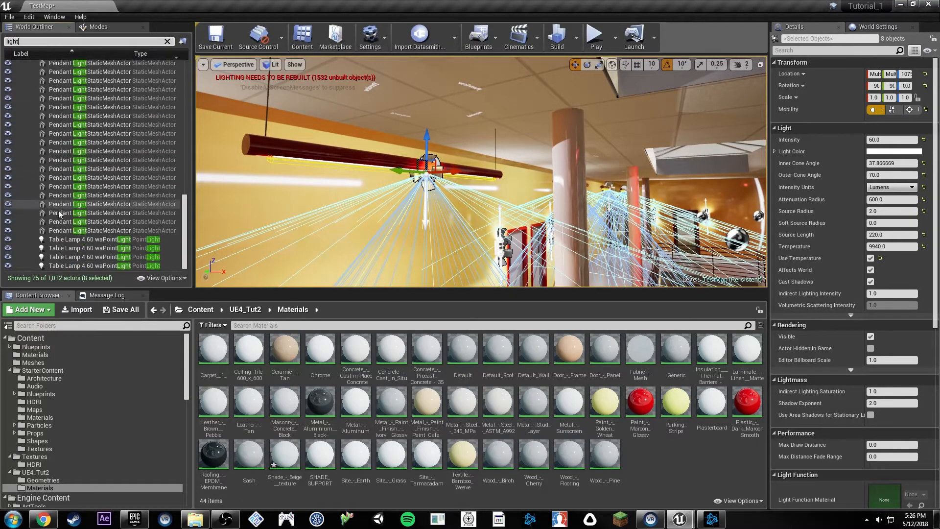
pyautogui.scroll(5, 76, 236)
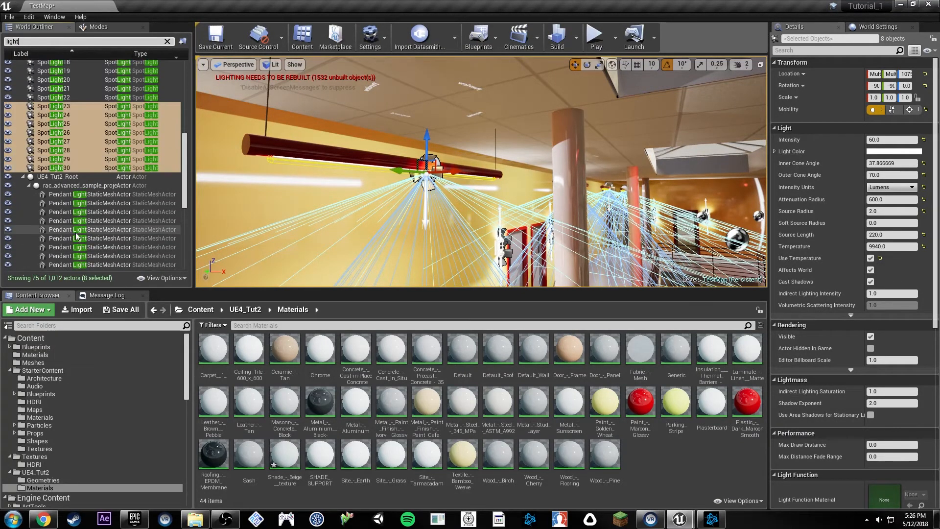
pyautogui.scroll(8, 63, 196)
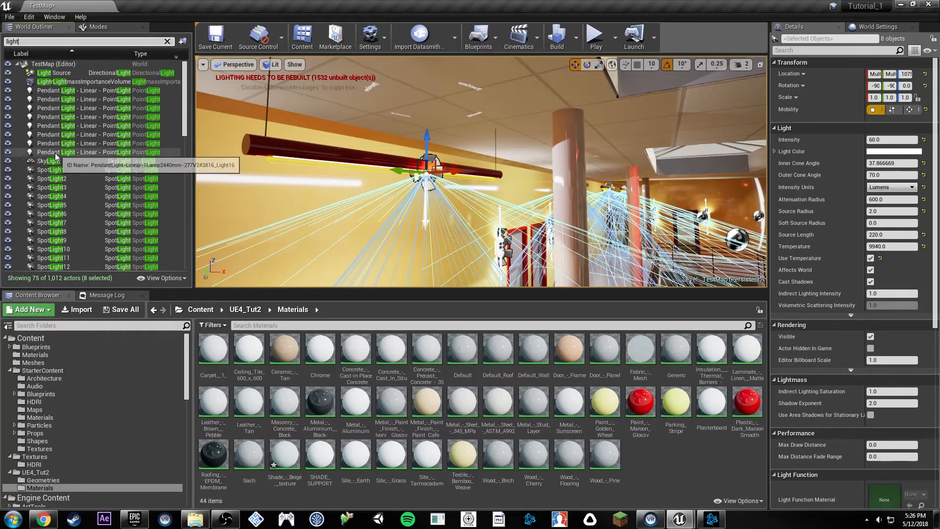
pyautogui.click(55, 153)
pyautogui.keyDown('shift'); pyautogui.click(51, 92); pyautogui.keyUp('shift')
pyautogui.press('Delete')
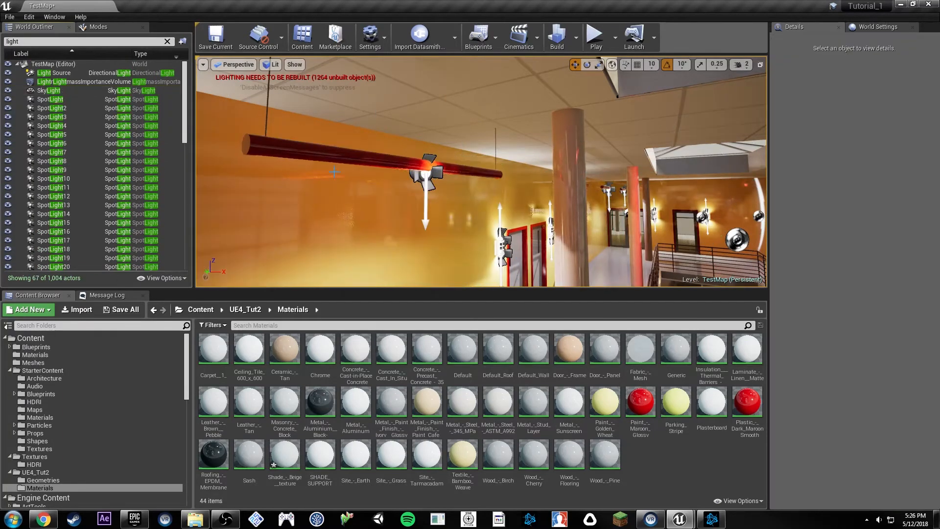
# - Enlarge the viewport by reducing the height of the Content Browser
pyautogui.moveTo(538, 155); pyautogui.dragTo(539, 155, button='right')
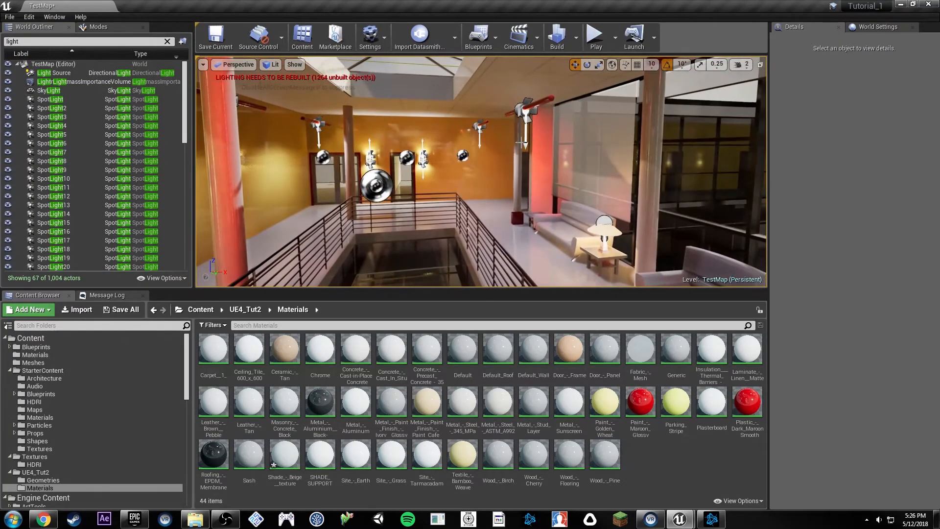
pyautogui.moveTo(385, 130); pyautogui.dragTo(467, 293, button='right')
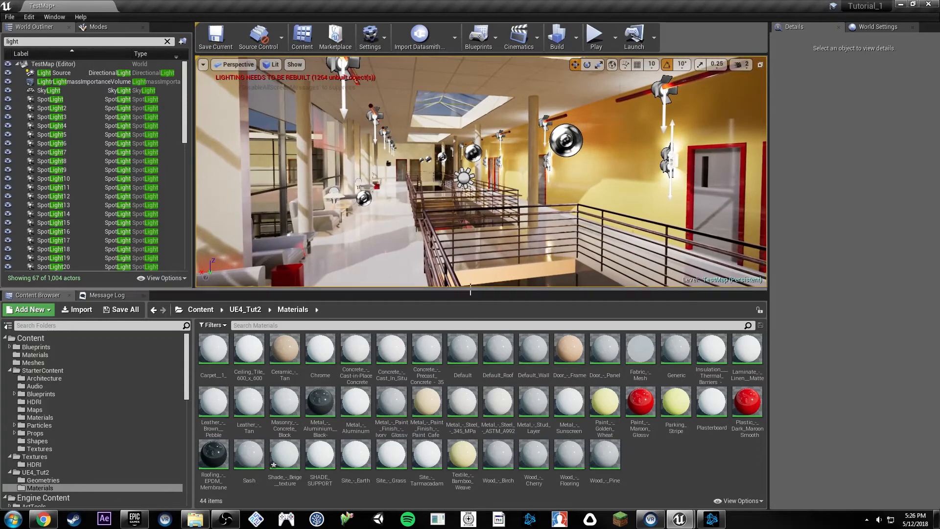
pyautogui.moveTo(471, 292); pyautogui.dragTo(462, 370)
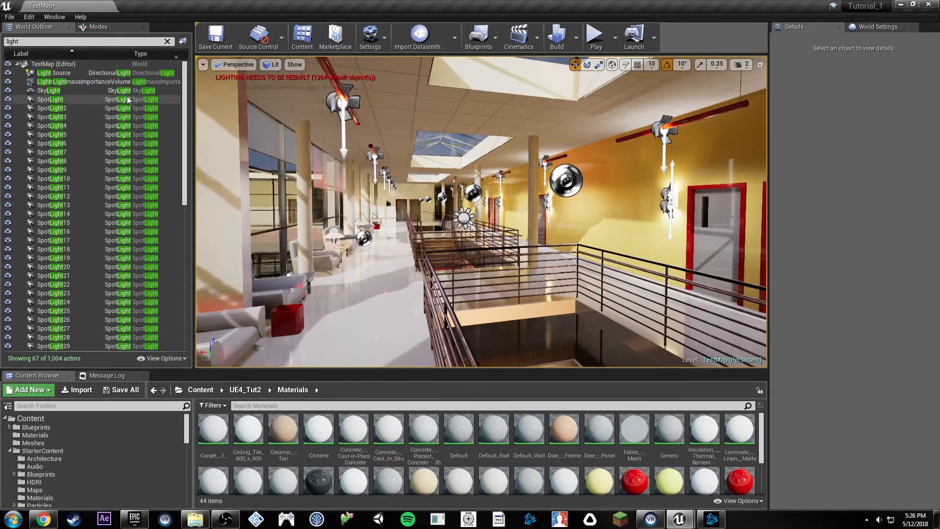
# - Search the placeable classes for "light port" and place a Lightmass Portal by the upper lounge's window wall
pyautogui.click(98, 27)
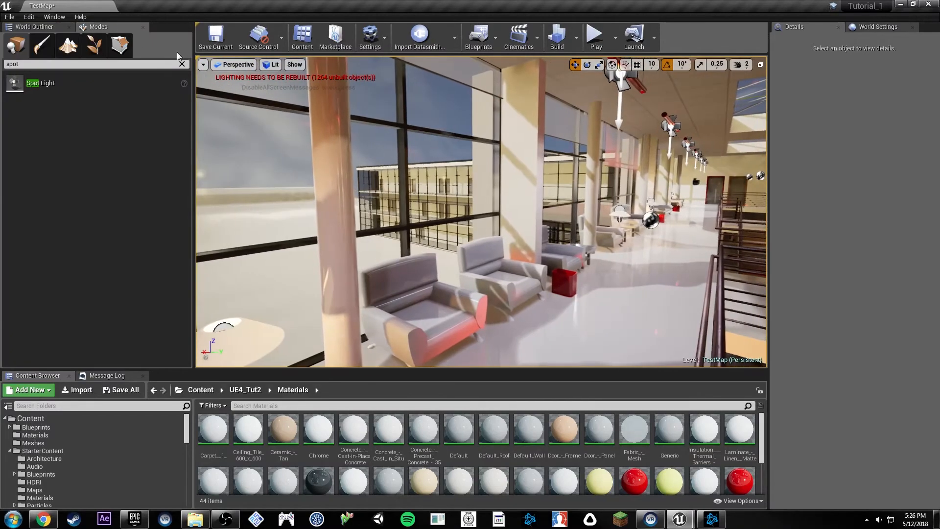
pyautogui.click(183, 64)
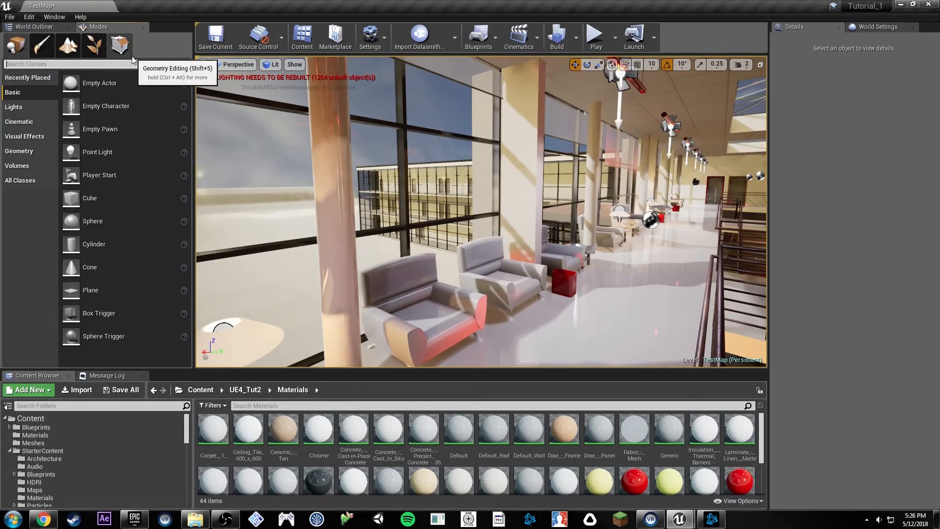
pyautogui.write('light port')
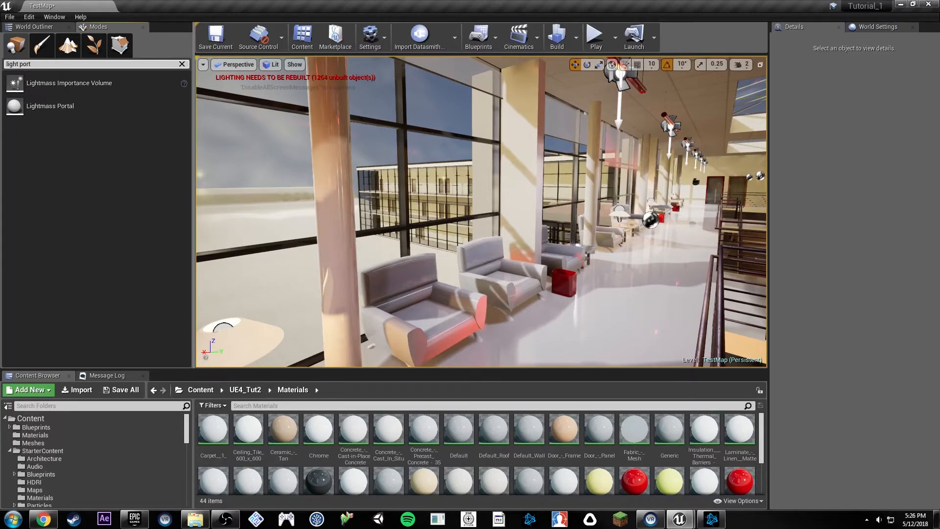
pyautogui.press('s')
pyautogui.moveTo(216, 135); pyautogui.dragTo(235, 145, button='right')
pyautogui.press('w')
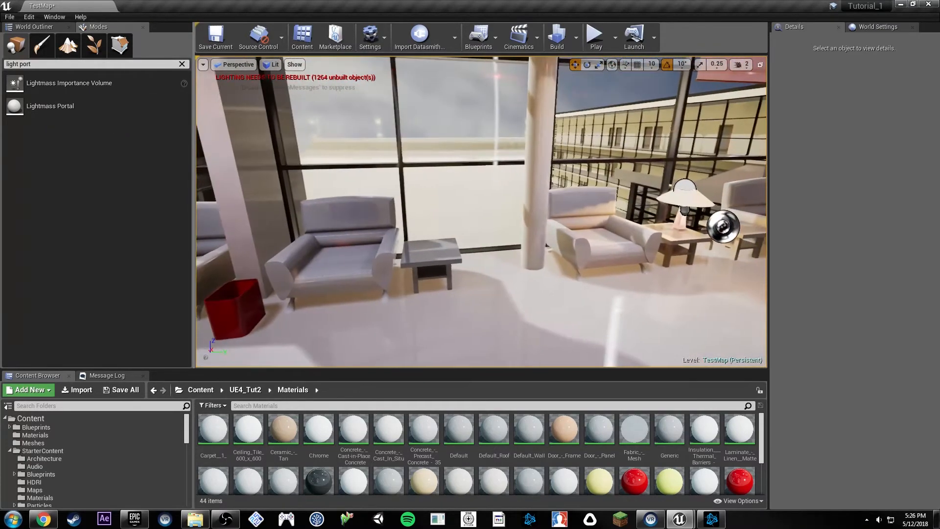
pyautogui.moveTo(84, 105); pyautogui.dragTo(482, 235)
# - Raise the Lightmass Portal to about Z 951 and scale its height to about 218 to cover the upper-floor glazing
pyautogui.moveTo(482, 235); pyautogui.dragTo(691, 235, button='right')
pyautogui.press('a')
pyautogui.press('s')
pyautogui.moveTo(478, 216); pyautogui.dragTo(478, 229, button='right')
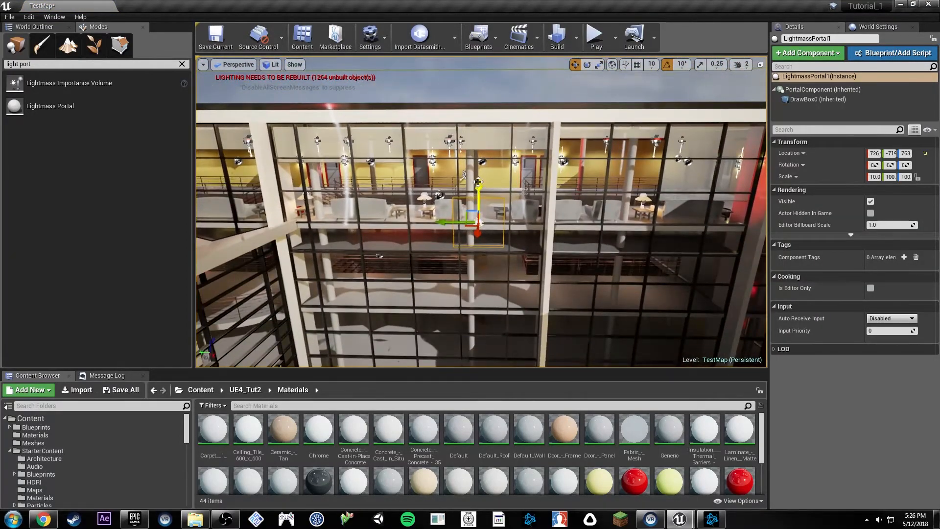
pyautogui.moveTo(478, 182); pyautogui.dragTo(474, 117)
pyautogui.press('r')
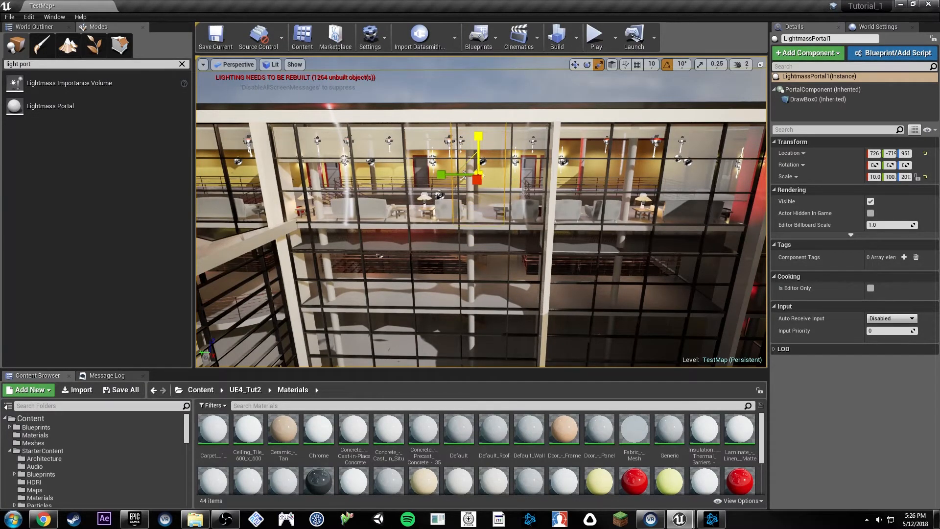
pyautogui.moveTo(479, 214); pyautogui.dragTo(503, 215, button='right')
pyautogui.press('r')
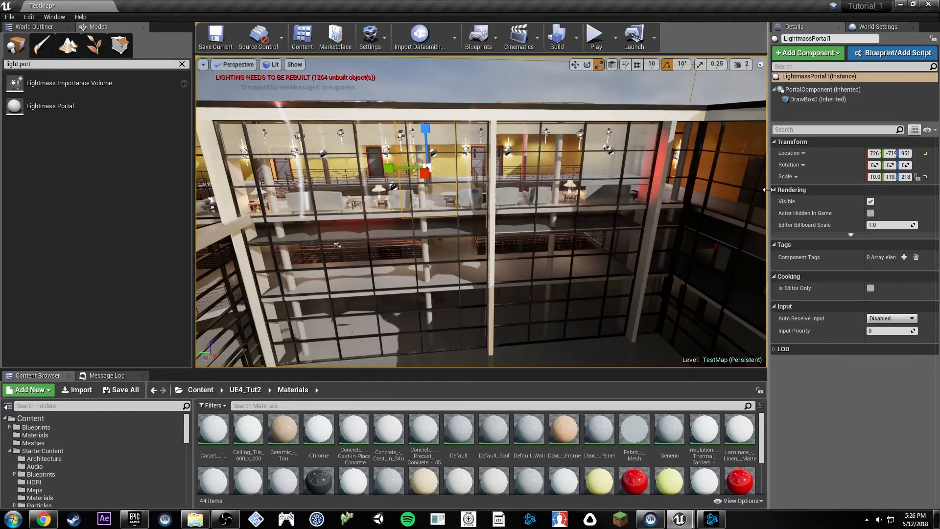
# - Widen the Details panel, then set the portal's Y scale to about 1503 and shift it along Y to span the window facade
pyautogui.moveTo(769, 189); pyautogui.dragTo(665, 189)
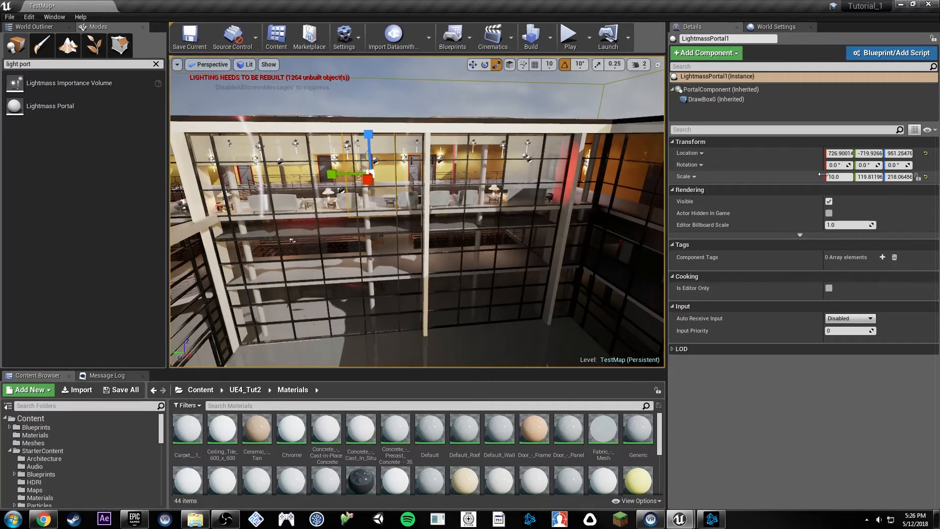
pyautogui.moveTo(822, 174); pyautogui.dragTo(743, 175)
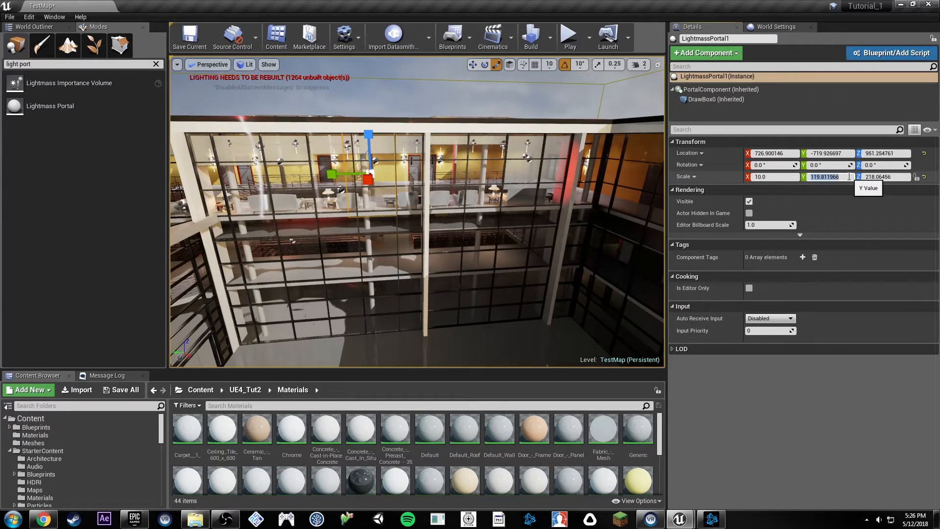
pyautogui.write('00')
pyautogui.press('Return')
pyautogui.press('s')
pyautogui.moveTo(519, 210); pyautogui.dragTo(449, 193, button='right')
pyautogui.press('s')
pyautogui.press('w')
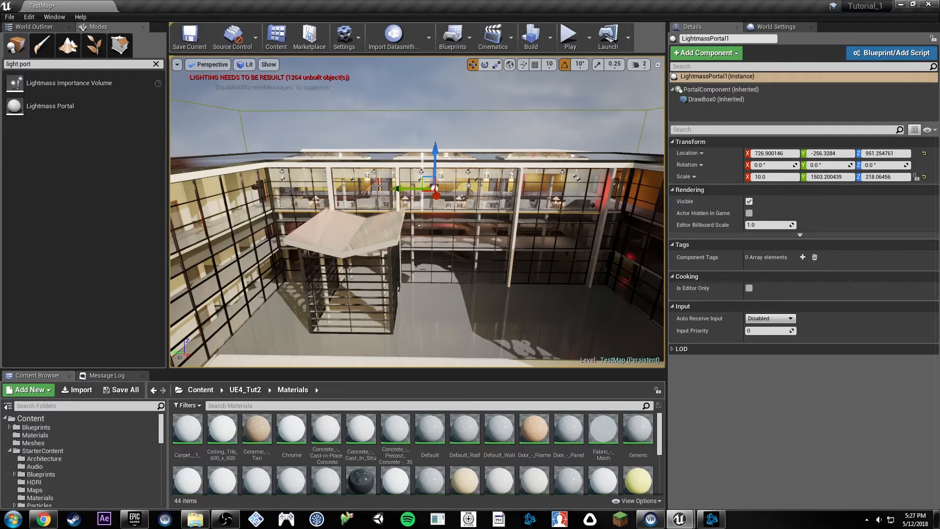
# - Copy the facade portal up to the roof skylights and rotate the copy 90° so that it lies flat
pyautogui.press('w')
pyautogui.moveTo(409, 185); pyautogui.dragTo(326, 179, button='right')
pyautogui.keyDown('alt'); pyautogui.moveTo(320, 185); pyautogui.dragTo(511, 95); pyautogui.keyUp('alt')
pyautogui.moveTo(510, 95); pyautogui.dragTo(605, 115, button='right')
pyautogui.press('s')
pyautogui.moveTo(363, 159); pyautogui.dragTo(436, 212, button='right')
pyautogui.press('e')
pyautogui.press('e')
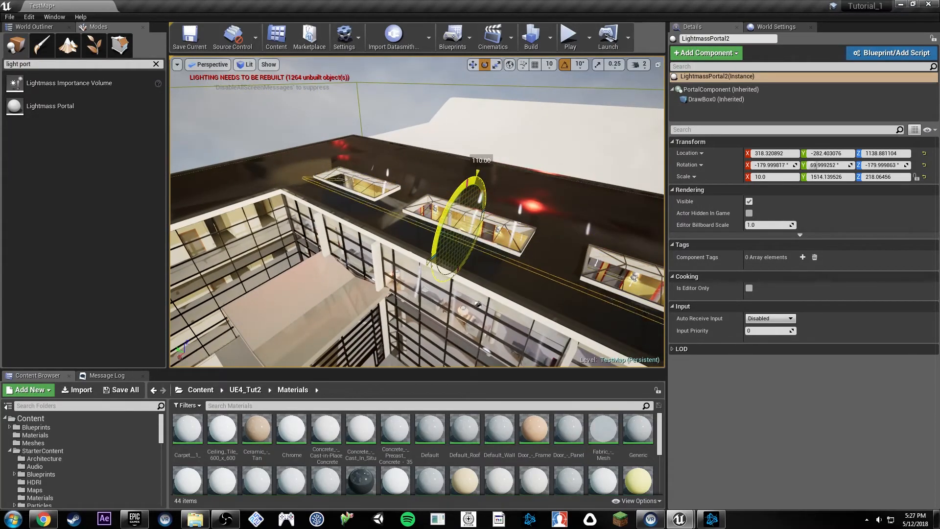
pyautogui.moveTo(449, 205); pyautogui.dragTo(440, 196, button='right')
# - Narrow the skylight portal to a Z scale of about 148 and move it to about X 265, Z 1178 over the skylights
pyautogui.press('r')
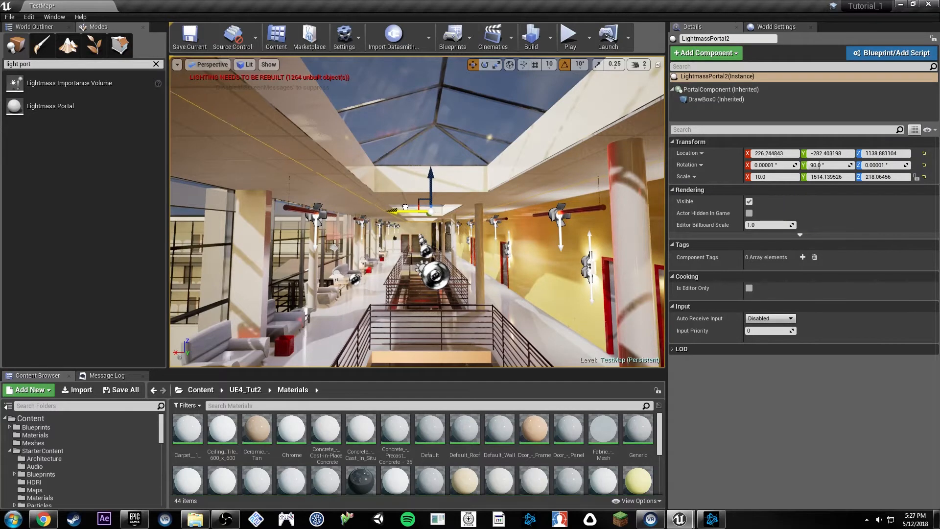
pyautogui.press('e')
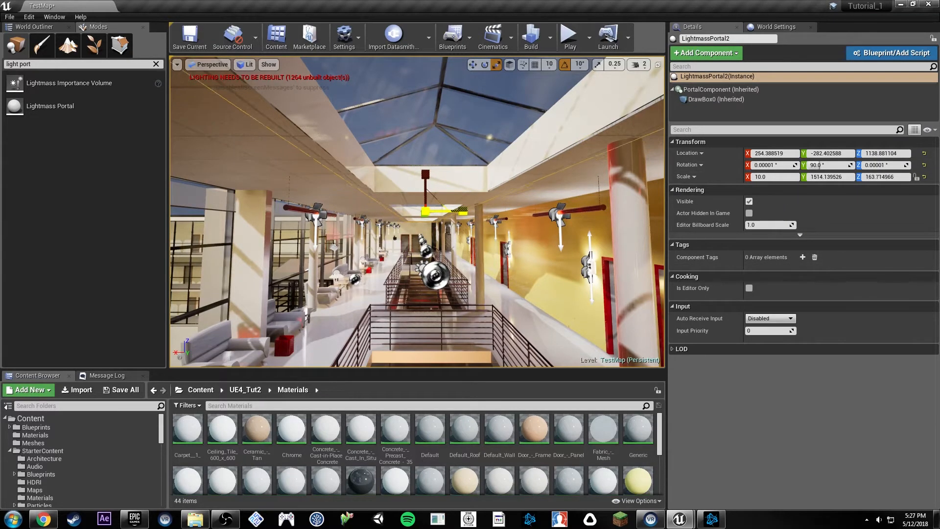
pyautogui.moveTo(437, 210); pyautogui.dragTo(445, 198, button='right')
pyautogui.press('w')
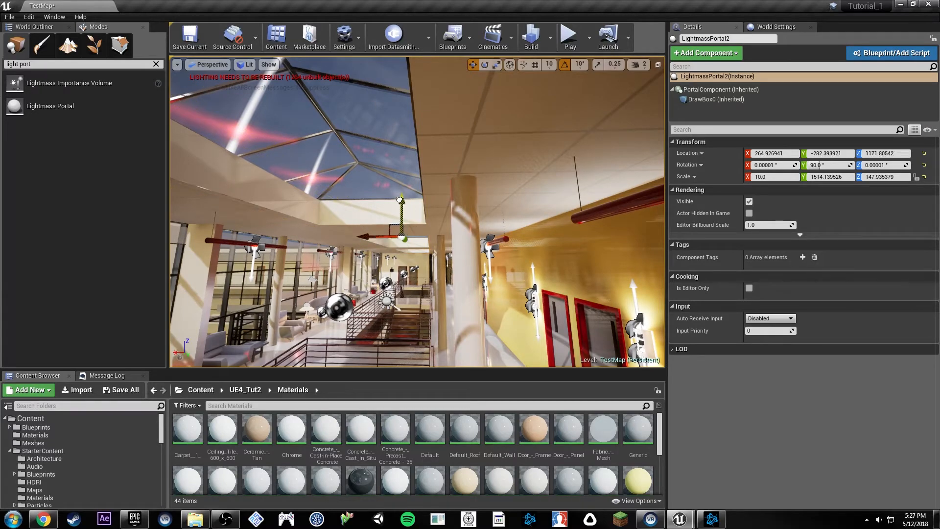
pyautogui.press('f')
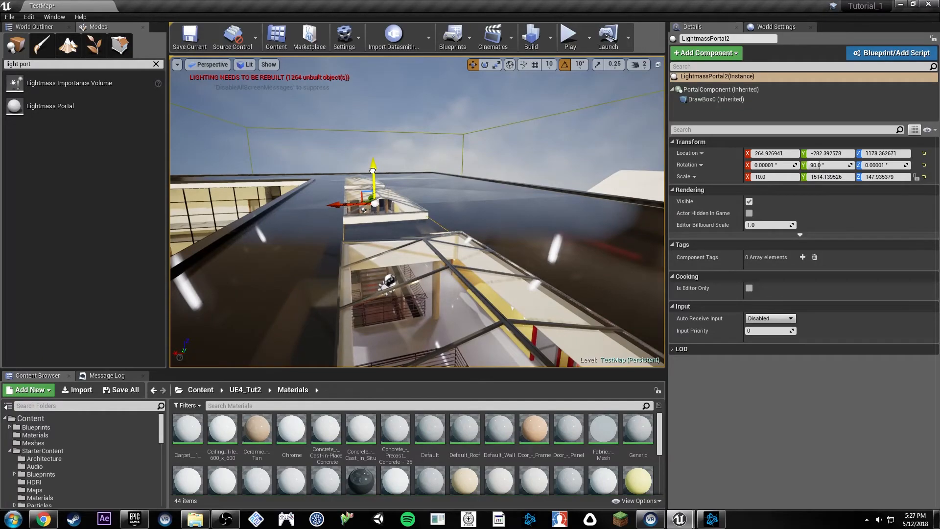
# - Copy the first window portal across the building and move it to the glazed end facade at about X -1006, Y -2534, Z 350
pyautogui.moveTo(372, 170); pyautogui.dragTo(425, 174, button='right')
pyautogui.click(341, 186)
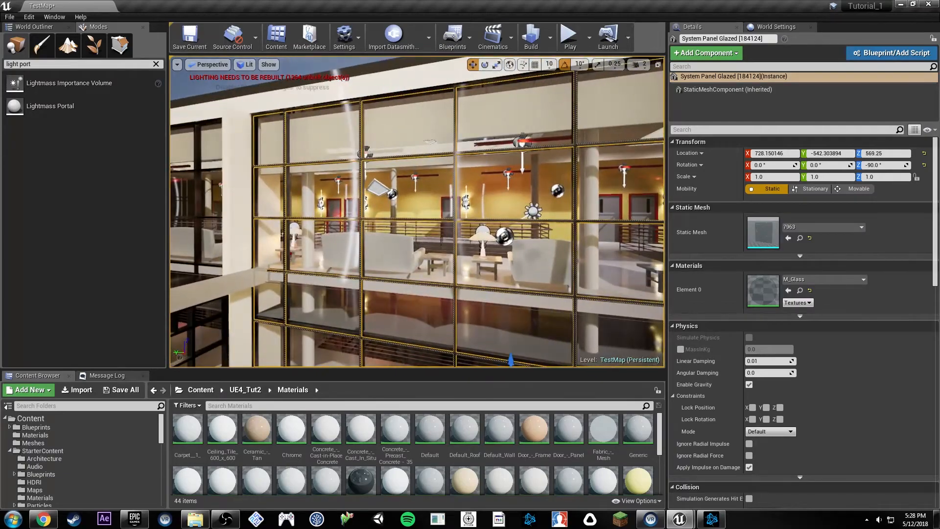
pyautogui.moveTo(376, 187); pyautogui.dragTo(377, 186)
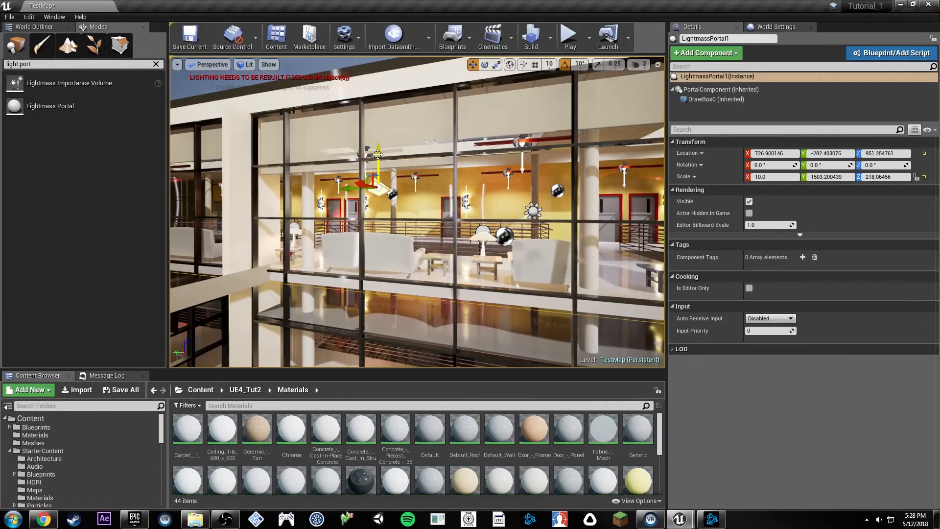
pyautogui.moveTo(378, 154); pyautogui.dragTo(370, 147, button='right')
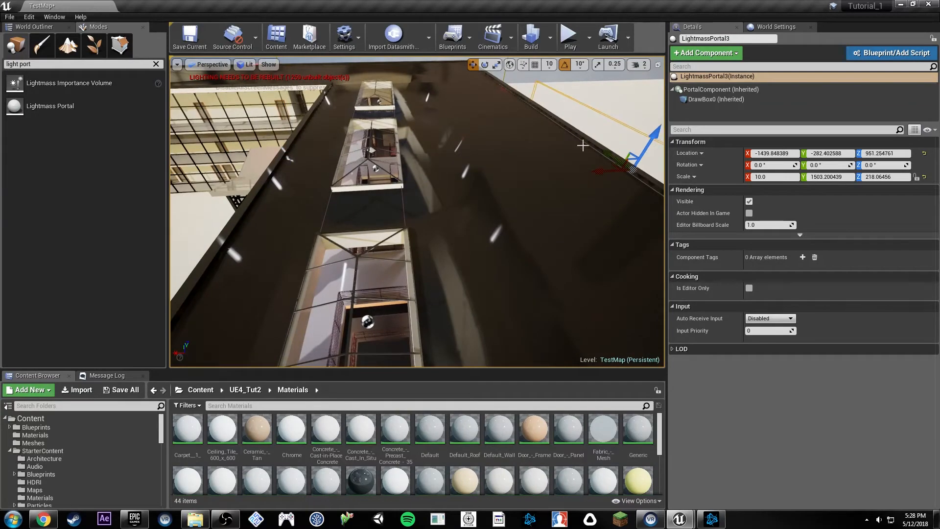
pyautogui.moveTo(591, 146); pyautogui.dragTo(591, 145, button='right')
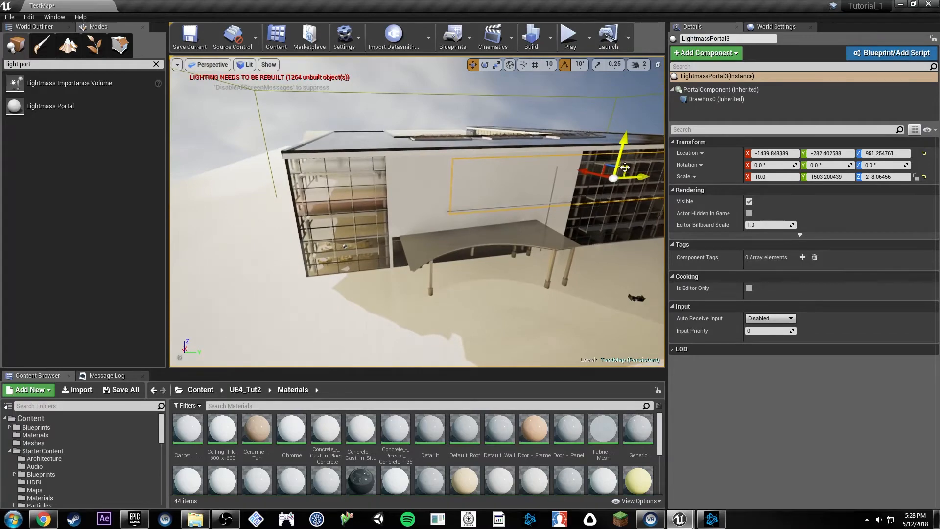
pyautogui.moveTo(626, 167); pyautogui.dragTo(399, 208)
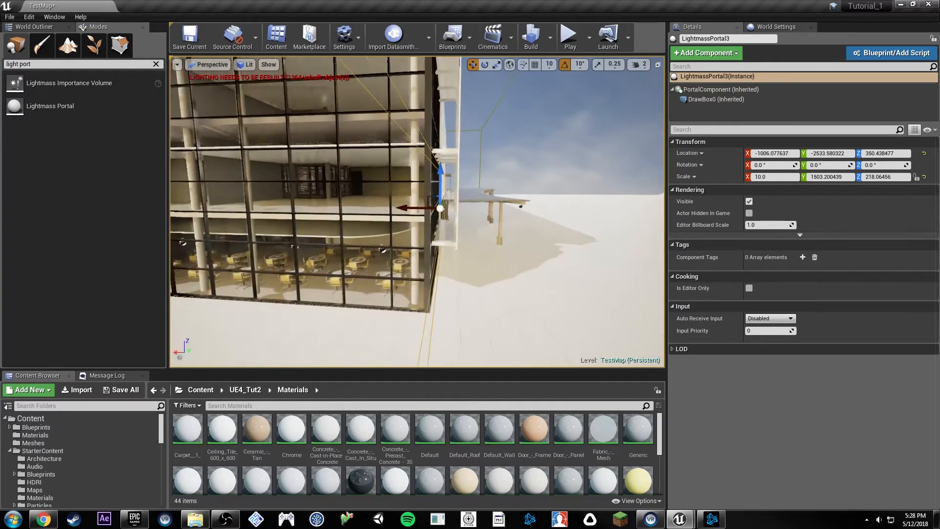
pyautogui.moveTo(399, 208); pyautogui.dragTo(259, 211, button='right')
# - Scale the end-facade portal to about 441 in Y and move it to about Y -2633, Z 192 over the lower glazing
pyautogui.press('r')
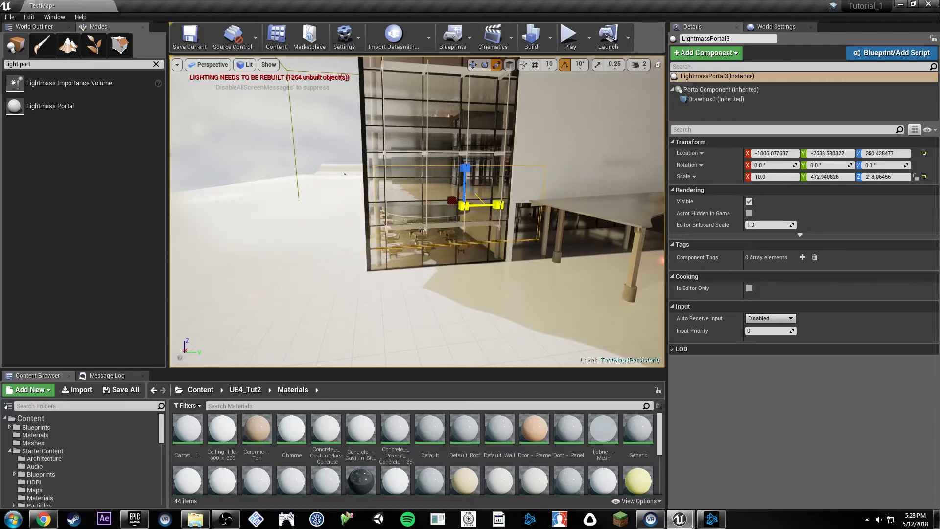
pyautogui.moveTo(498, 205); pyautogui.dragTo(495, 206)
pyautogui.press('w')
pyautogui.moveTo(488, 253); pyautogui.dragTo(500, 246, button='right')
pyautogui.moveTo(448, 216); pyautogui.dragTo(435, 253)
pyautogui.moveTo(435, 253); pyautogui.dragTo(469, 237, button='right')
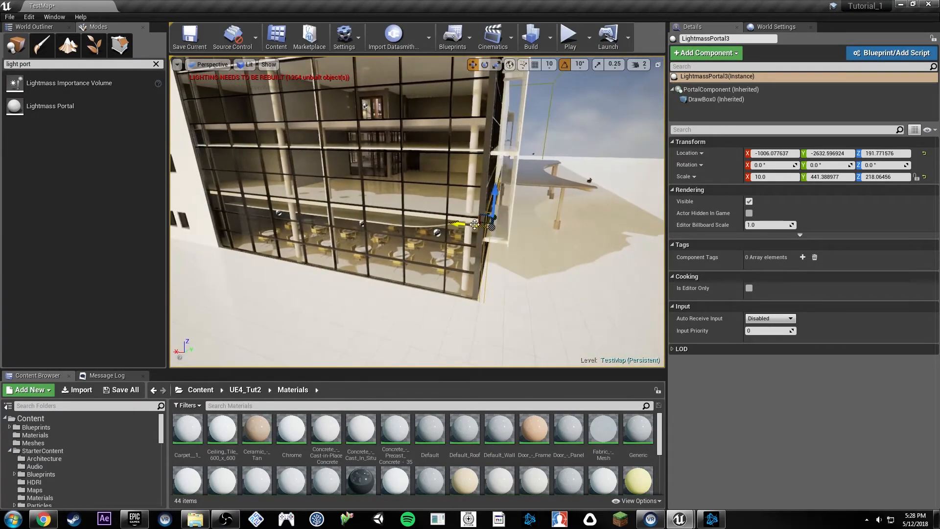
# - Copy the end-facade portal to the adjoining dining-area window wall, rotated 90° about Z, at about X -259, Y -3050
pyautogui.keyDown('alt'); pyautogui.moveTo(483, 223); pyautogui.dragTo(335, 243); pyautogui.keyUp('alt')
pyautogui.moveTo(335, 259); pyautogui.dragTo(326, 267)
pyautogui.moveTo(356, 237); pyautogui.dragTo(248, 237, button='right')
pyautogui.press('r')
pyautogui.press('w')
pyautogui.moveTo(361, 236); pyautogui.dragTo(403, 228)
pyautogui.moveTo(403, 227); pyautogui.dragTo(449, 202, button='right')
pyautogui.click(120, 44)
pyautogui.click(449, 202)
pyautogui.click(428, 258)
pyautogui.click(429, 258)
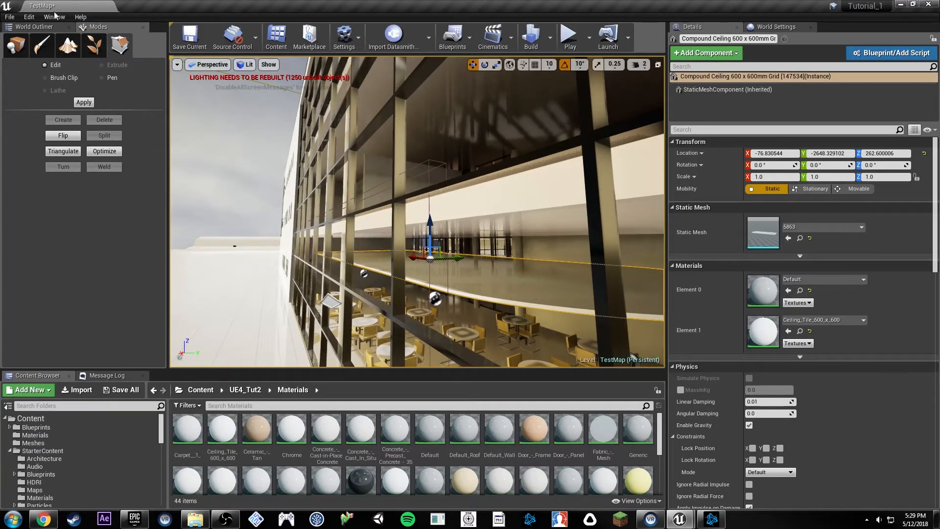
pyautogui.hotkey('shift', '1')
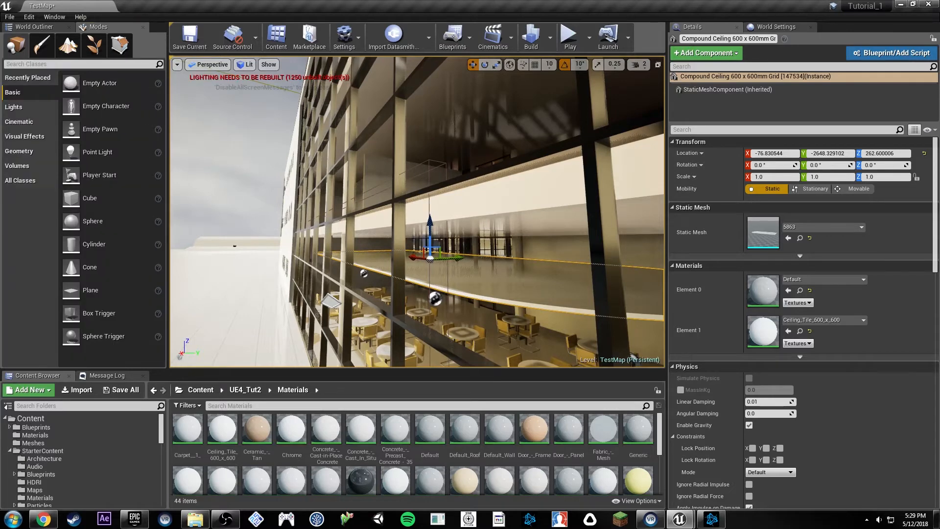
pyautogui.click(431, 200)
pyautogui.click(122, 45)
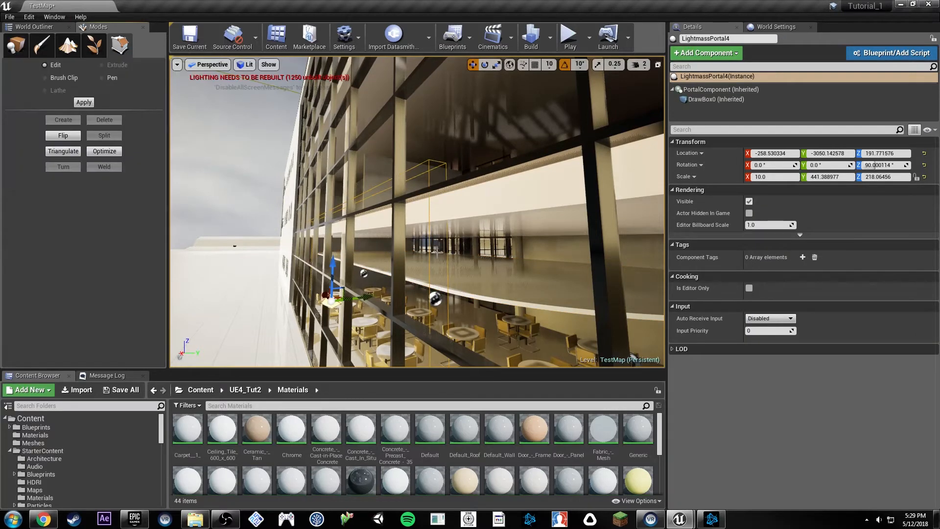
pyautogui.click(434, 241)
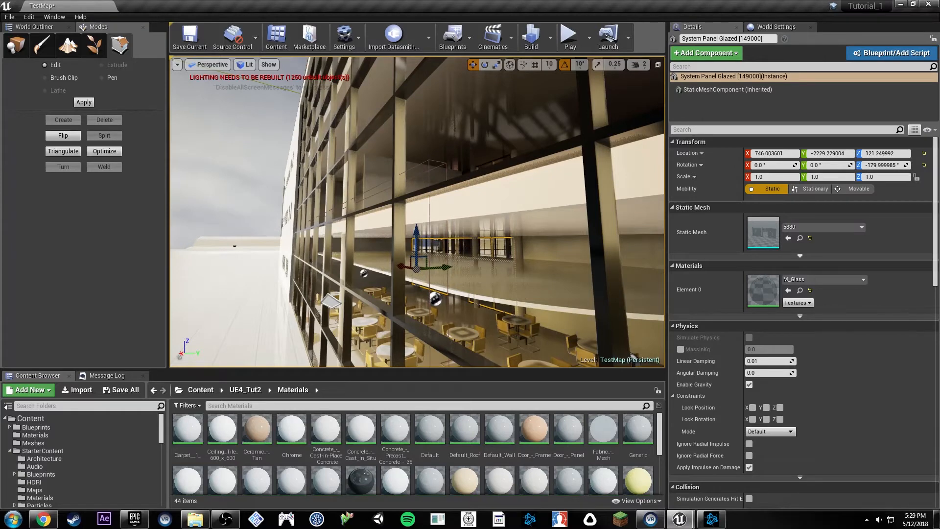
pyautogui.click(427, 163)
pyautogui.click(425, 162)
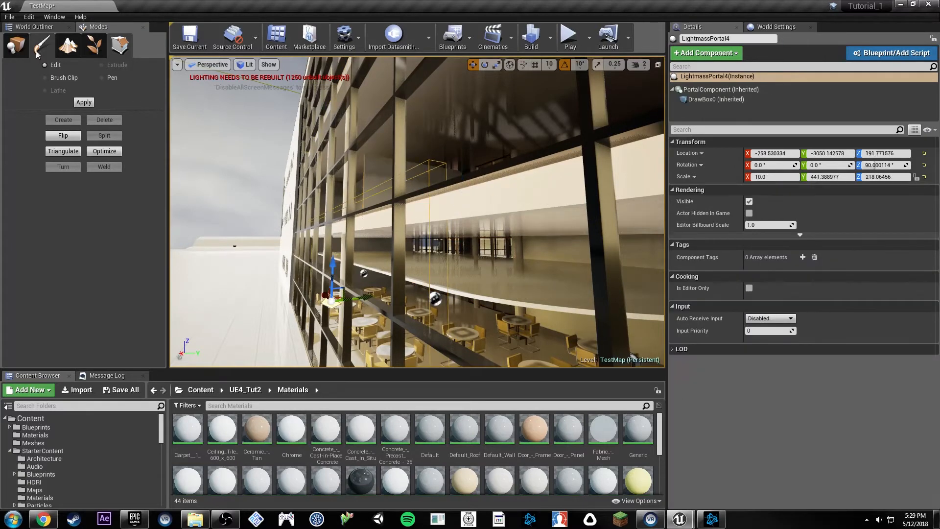
pyautogui.click(432, 163)
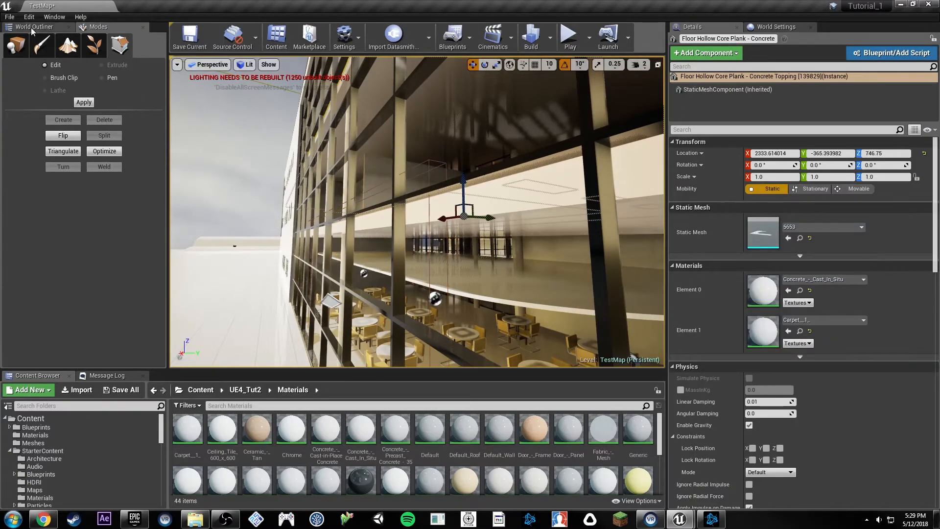
pyautogui.click(16, 45)
# - Scale the dining-area window portal to about 848 in Y and move it to about X -160 to span the glazed wall
pyautogui.moveTo(464, 197); pyautogui.dragTo(553, 217, button='right')
pyautogui.click(415, 226)
pyautogui.moveTo(415, 227); pyautogui.dragTo(429, 222, button='right')
pyautogui.press('space')
pyautogui.press('space')
pyautogui.moveTo(434, 217); pyautogui.dragTo(478, 216)
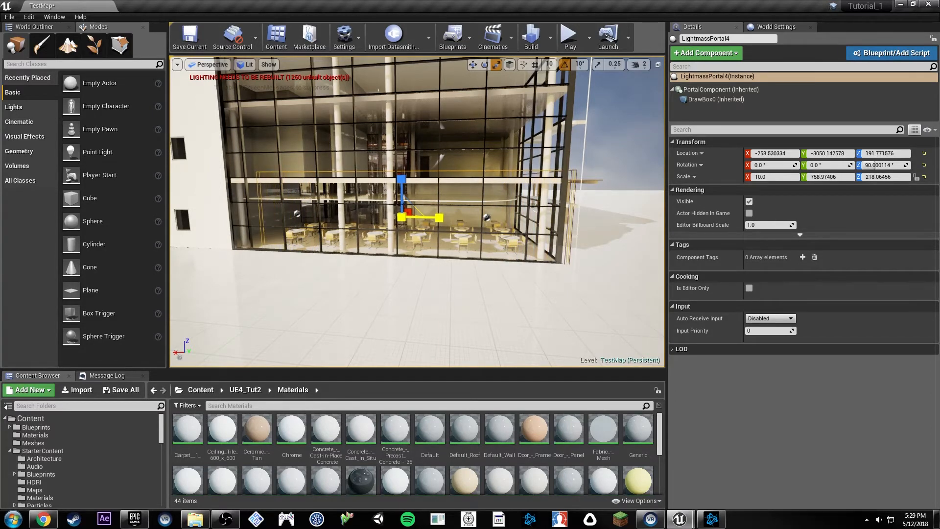
pyautogui.press('w')
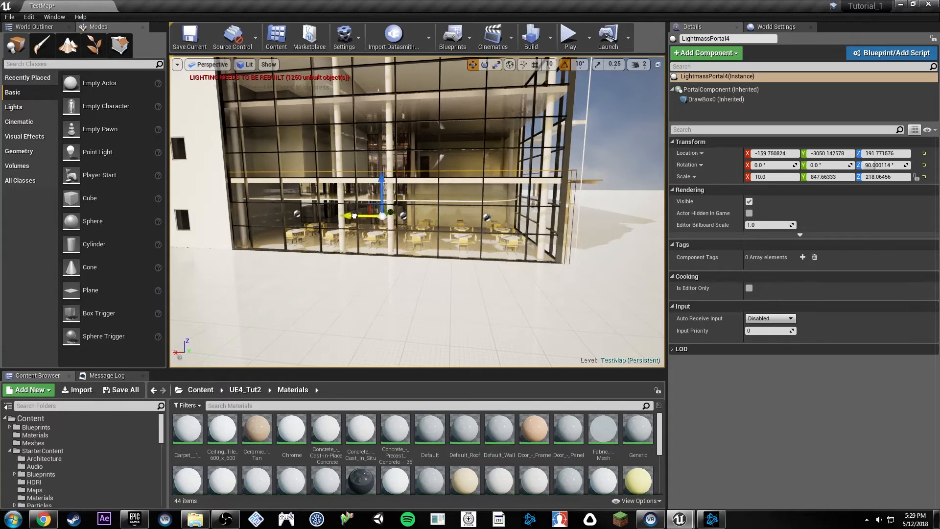
# - Fly around the building and through the upper-floor lounge to examine its windows, skylights and light placement
pyautogui.press('w')
pyautogui.moveTo(374, 209); pyautogui.dragTo(394, 201, button='right')
pyautogui.press('e')
pyautogui.click(394, 201)
pyautogui.press('s')
pyautogui.moveTo(483, 217); pyautogui.dragTo(296, 280, button='right')
pyautogui.press('q')
pyautogui.press('w')
pyautogui.press('s')
pyautogui.press('e')
pyautogui.press('w')
pyautogui.moveTo(535, 235); pyautogui.dragTo(559, 223, button='right')
pyautogui.press('w')
pyautogui.click(416, 312)
pyautogui.moveTo(416, 311); pyautogui.dragTo(583, 249, button='right')
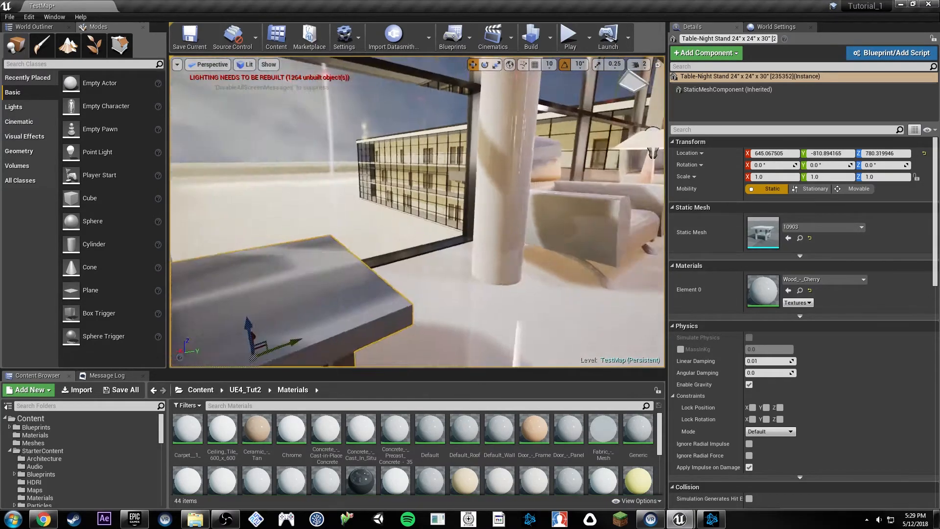
# - Save the level with its built data and open the RealisticRendering project from the Epic Games Launcher
pyautogui.click(9, 16)
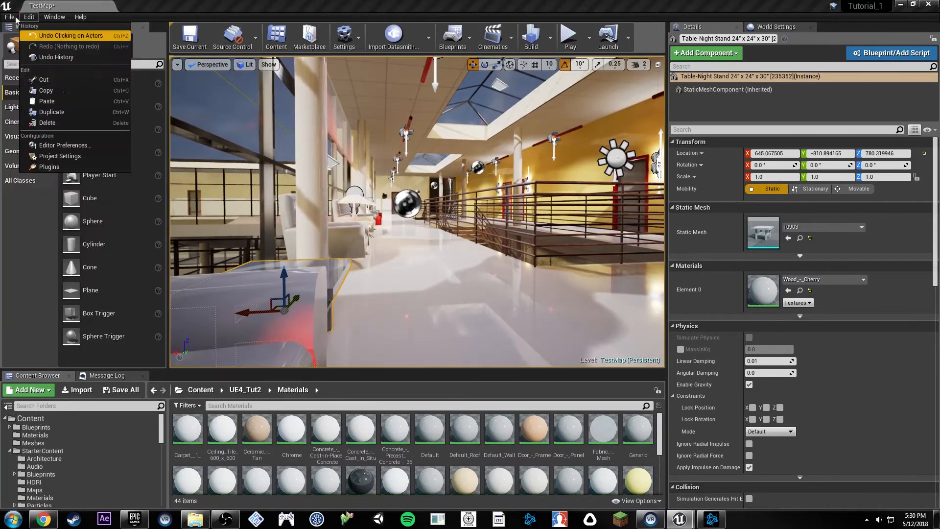
pyautogui.click(30, 89)
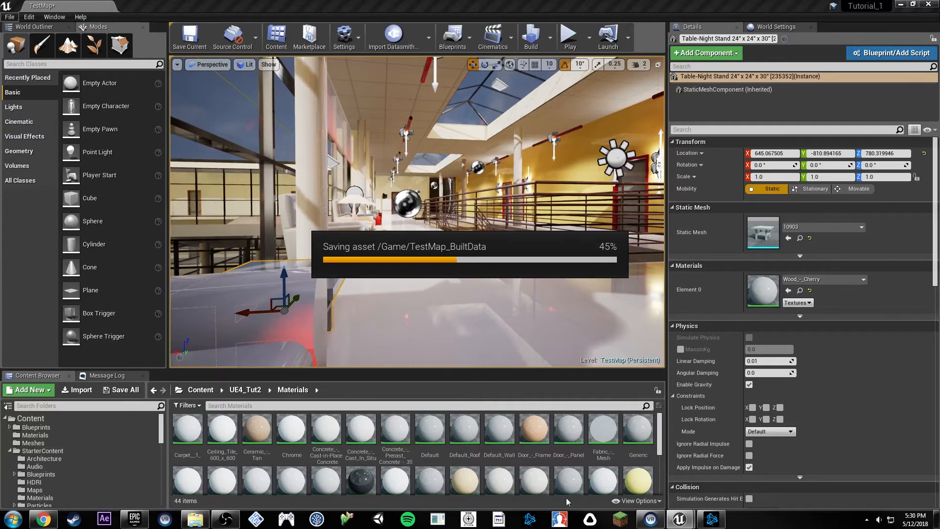
pyautogui.click(135, 519)
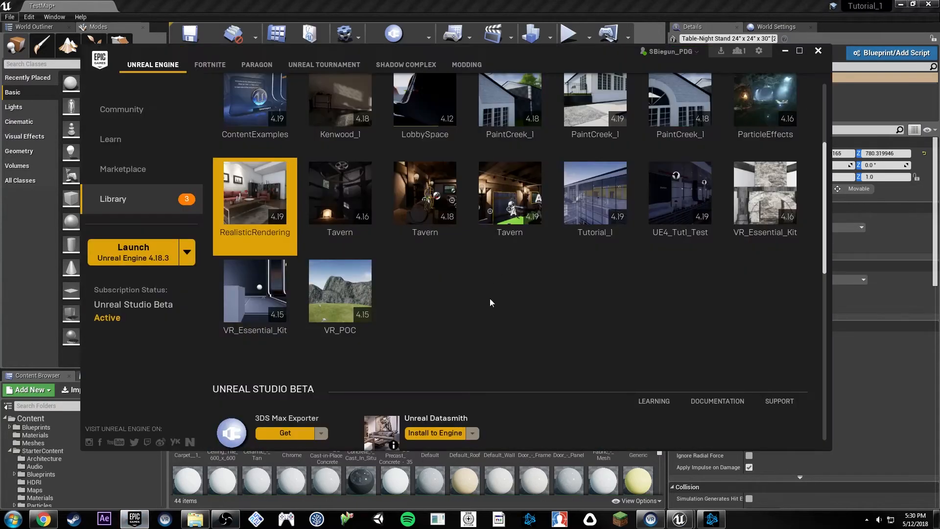
pyautogui.scroll(-1, 490, 303)
pyautogui.scroll(-10, 813, 286)
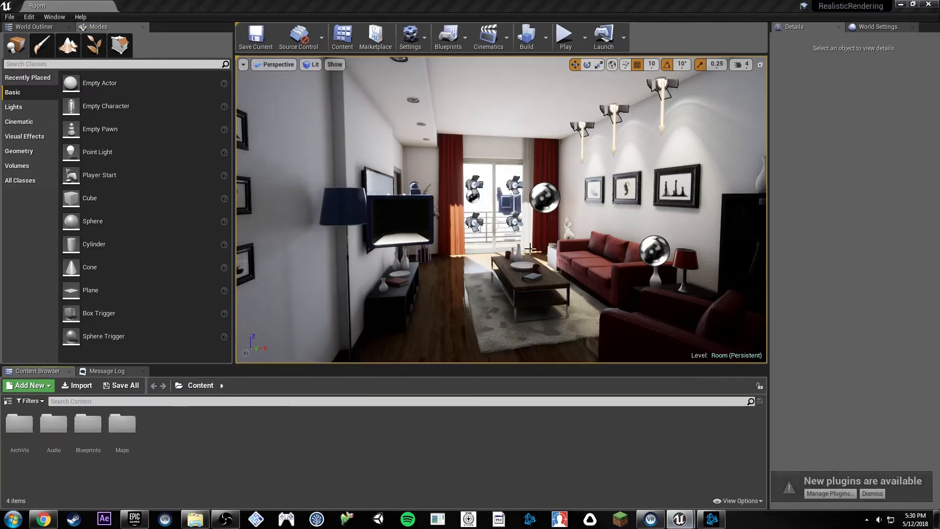
# - Examine the living room's window daylight and the spotlit picture wall with the editor icons hidden
pyautogui.moveTo(547, 246); pyautogui.dragTo(570, 251, button='right')
pyautogui.press('g')
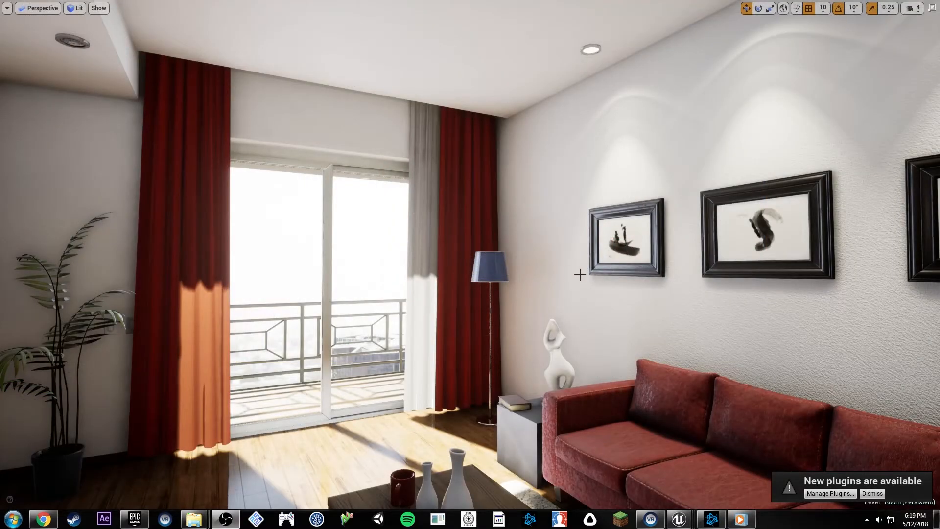
pyautogui.moveTo(587, 275); pyautogui.dragTo(613, 271, button='right')
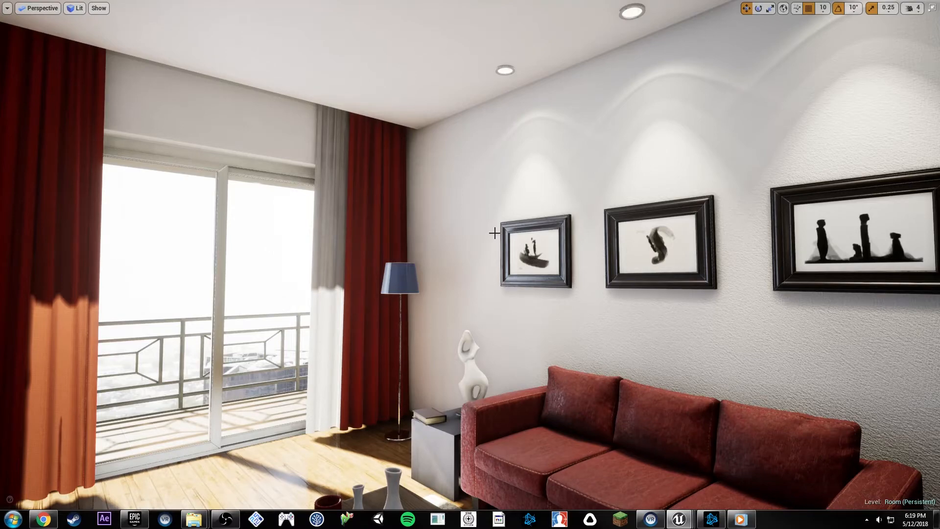
pyautogui.moveTo(494, 233); pyautogui.dragTo(492, 225, button='right')
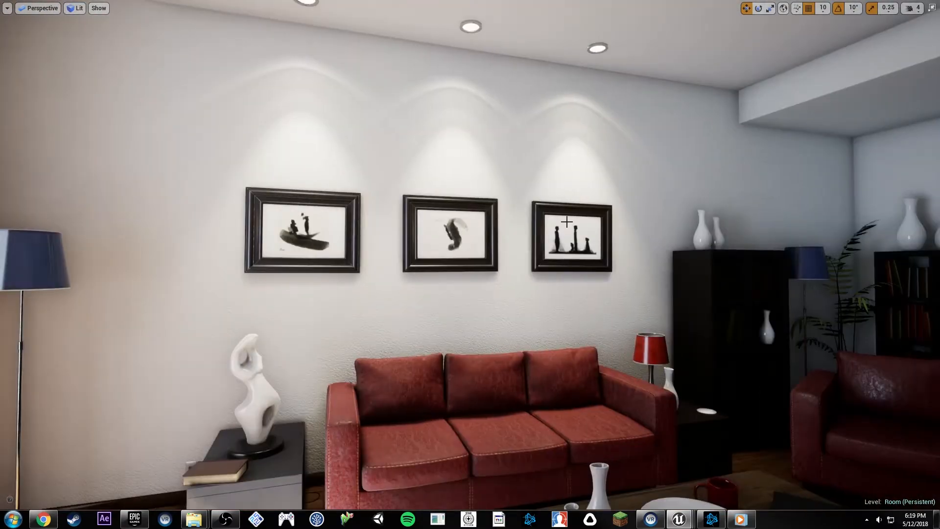
pyautogui.moveTo(400, 223); pyautogui.dragTo(441, 209, button='right')
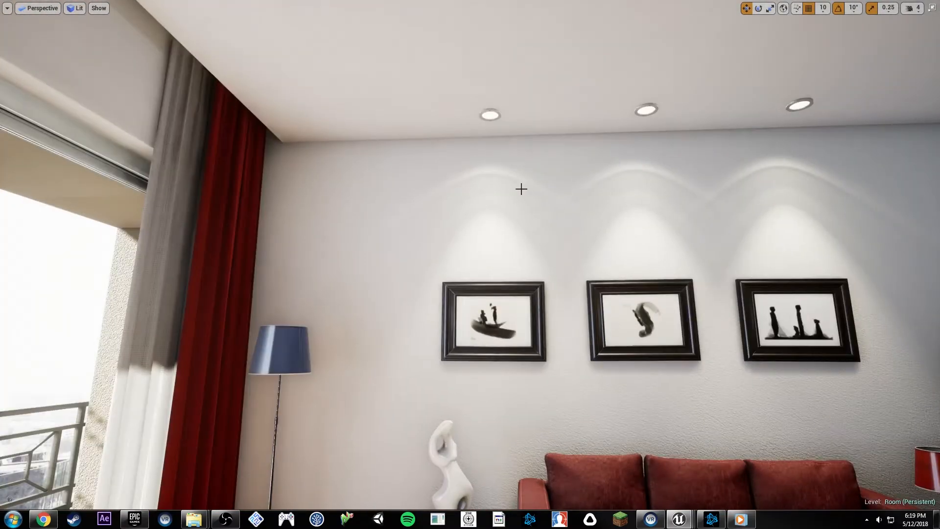
pyautogui.moveTo(558, 171); pyautogui.dragTo(611, 162, button='right')
# - Show the editor icons again and delete the camera actor in front of the picture wall
pyautogui.press('g')
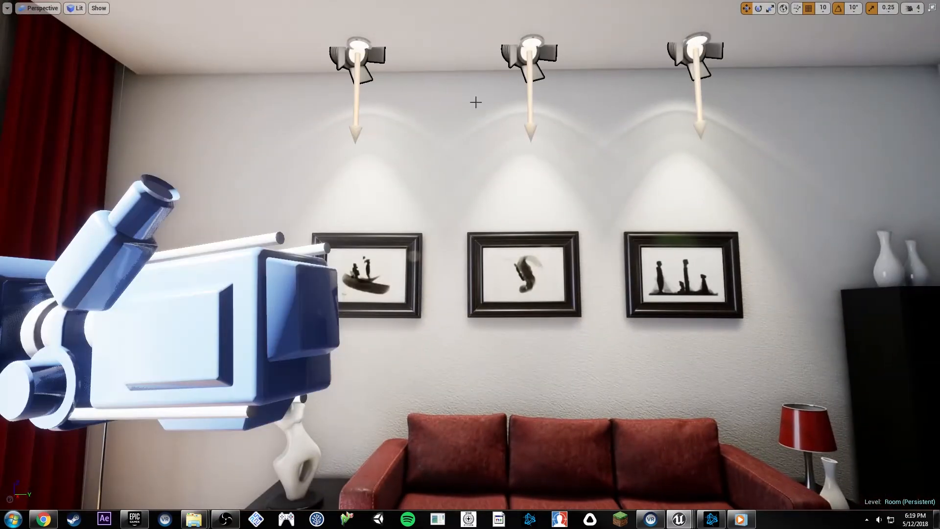
pyautogui.click(313, 274)
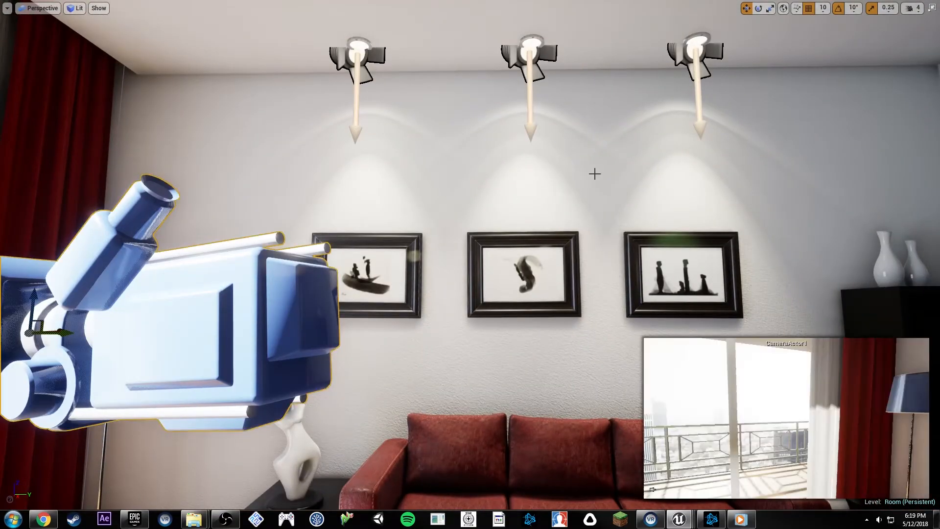
pyautogui.press('Delete')
pyautogui.moveTo(594, 173); pyautogui.dragTo(595, 174, button='right')
# - Examine the spot lights placed outside the sliding doors and return the viewport to its regular size
pyautogui.click(575, 215)
pyautogui.moveTo(575, 216); pyautogui.dragTo(575, 215, button='right')
pyautogui.moveTo(516, 179); pyautogui.dragTo(515, 178, button='right')
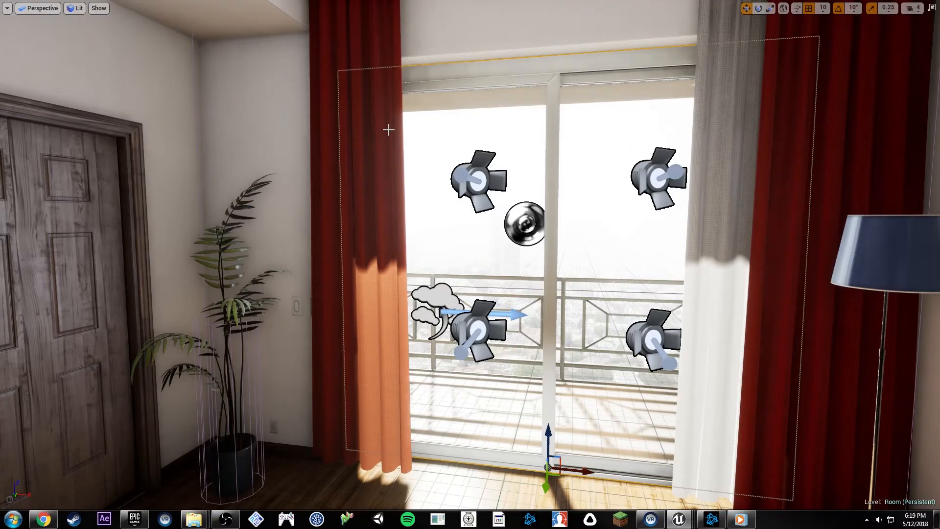
pyautogui.moveTo(389, 129); pyautogui.dragTo(430, 130, button='right')
pyautogui.moveTo(369, 145); pyautogui.dragTo(412, 146, button='right')
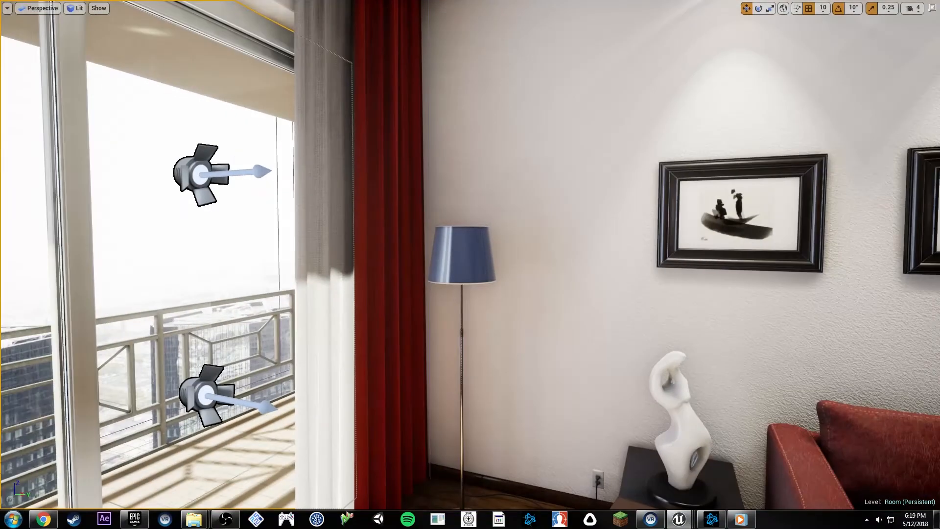
pyautogui.click(932, 8)
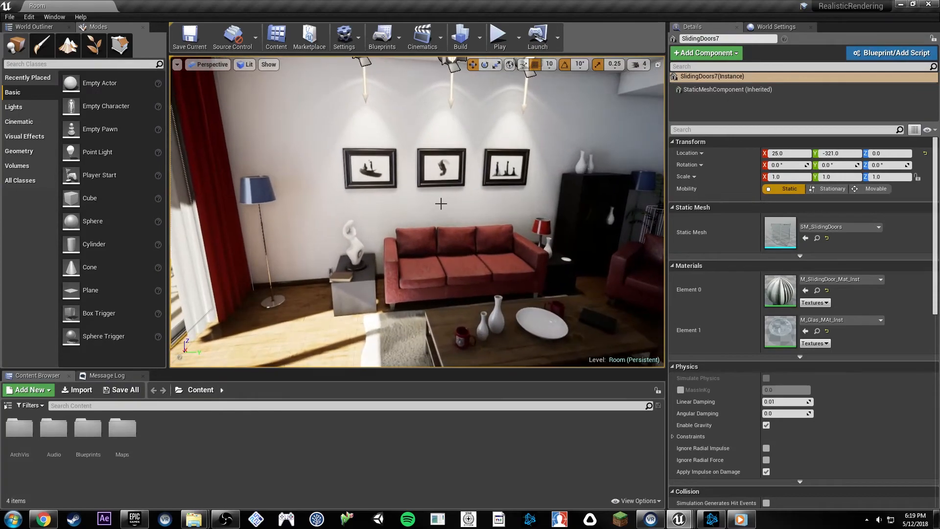
# - Examine the sofa, window and picture-wall lighting from several angles, hiding the editor icons for a clean view
pyautogui.moveTo(440, 203); pyautogui.dragTo(323, 205, button='right')
pyautogui.scroll(1, 417, 212)
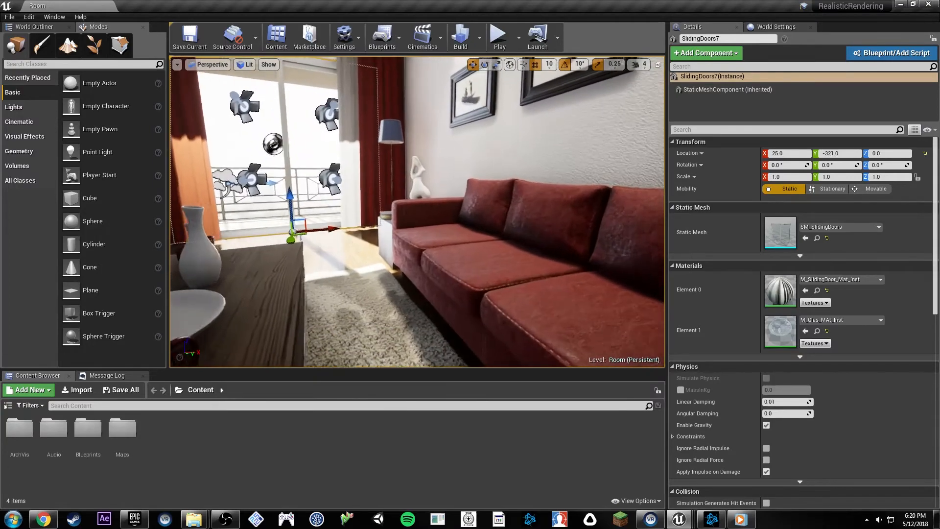
pyautogui.moveTo(460, 165); pyautogui.dragTo(460, 166, button='right')
pyautogui.moveTo(404, 197); pyautogui.dragTo(404, 198, button='right')
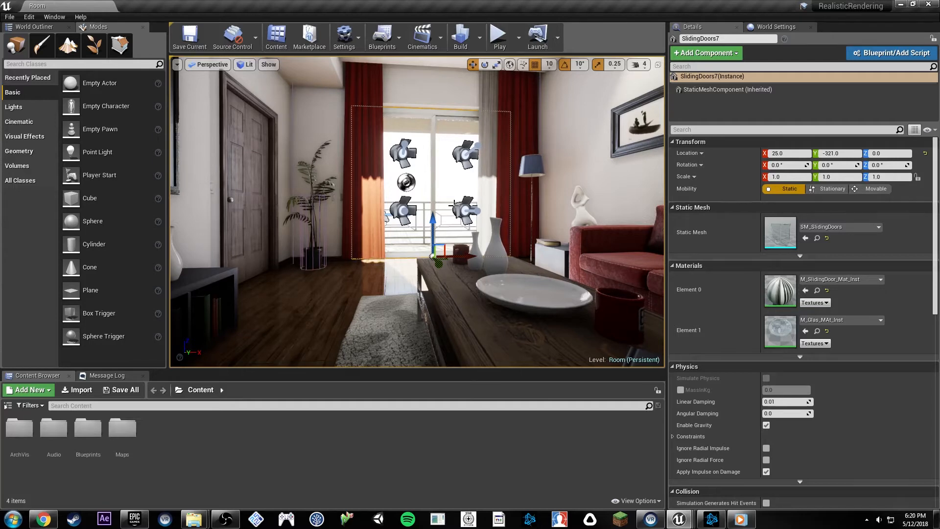
pyautogui.moveTo(470, 180); pyautogui.dragTo(496, 189, button='right')
pyautogui.press('g')
pyautogui.moveTo(506, 147); pyautogui.dragTo(506, 148, button='right')
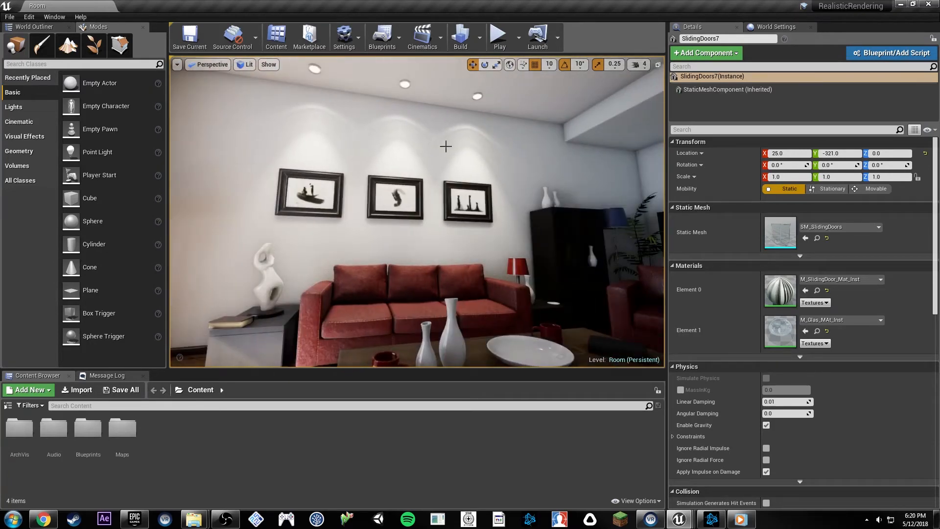
pyautogui.moveTo(410, 192); pyautogui.dragTo(437, 194, button='right')
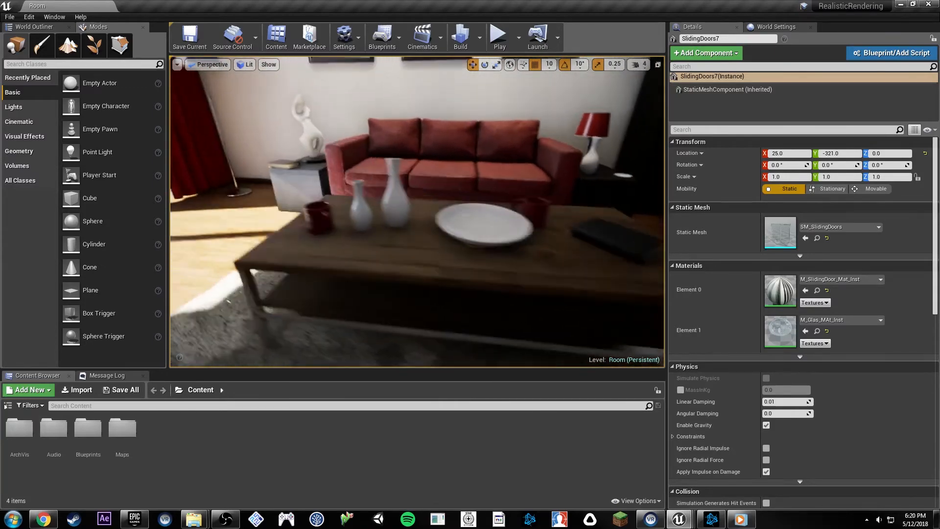
# - Locate the coffee-table mug's mesh among the project assets and enlarge the asset browser to show the whole Mesh folder
pyautogui.click(362, 278)
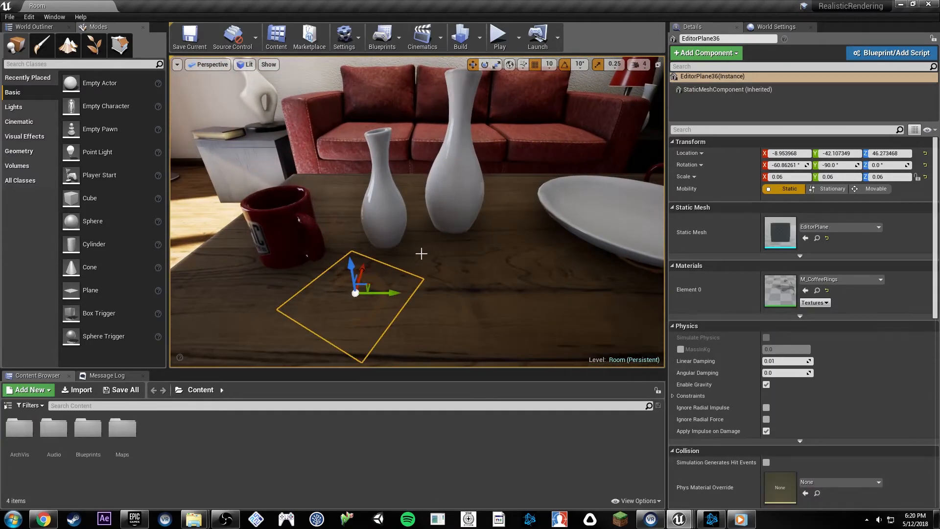
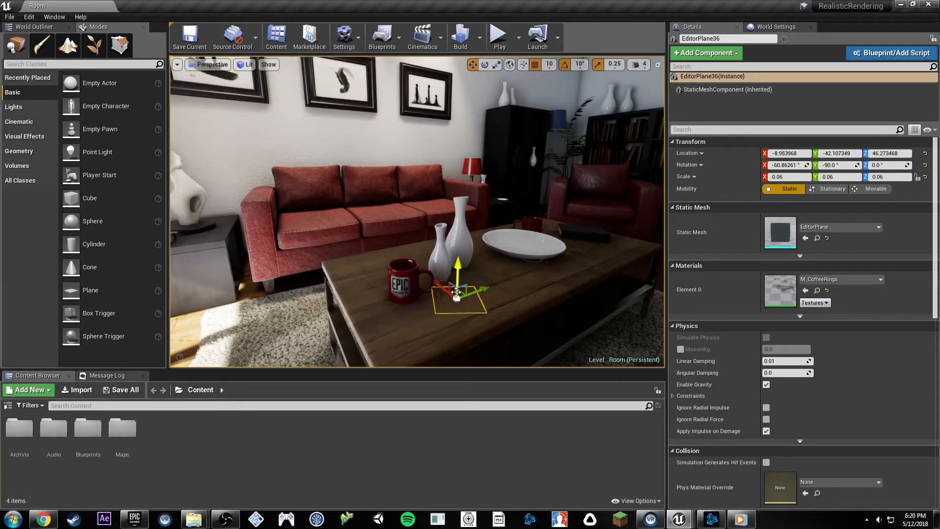
pyautogui.click(415, 279)
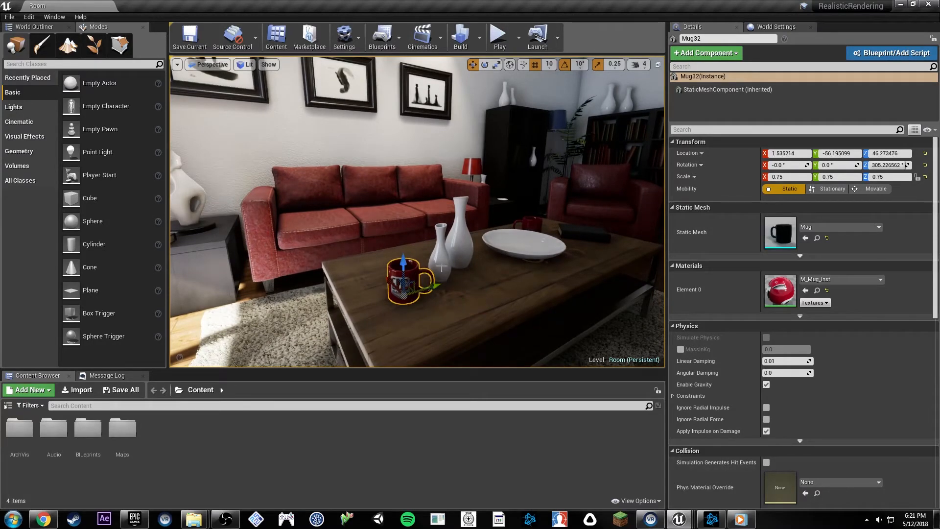
pyautogui.click(817, 238)
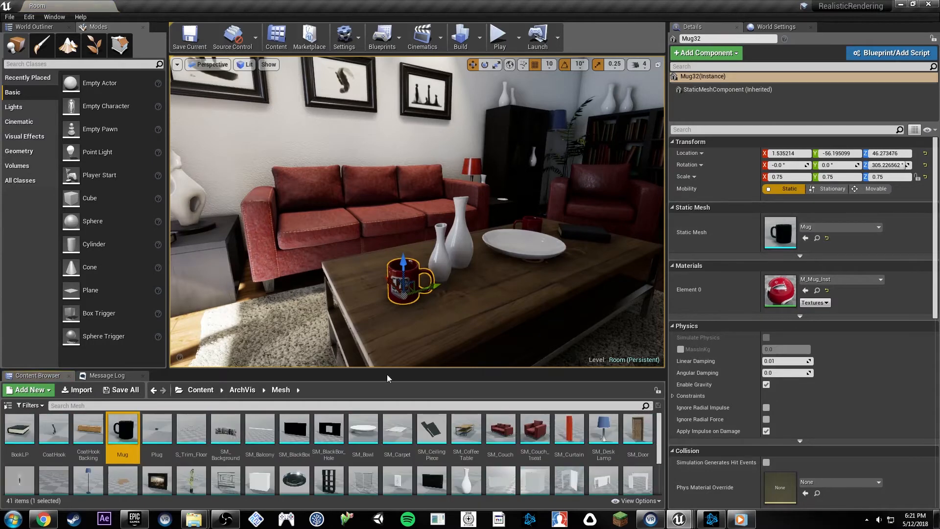
pyautogui.moveTo(349, 370); pyautogui.dragTo(349, 286)
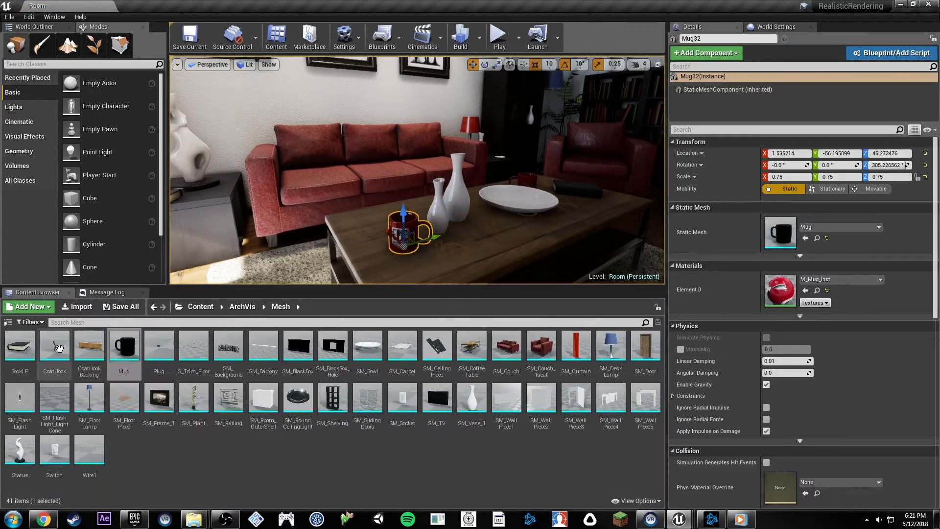
# - Select the Mug, SM_DeskLamp, SM_Vase_1, SM_Socket, SM_RoundCeilingLight, SM_Plant, Statue and Switch meshes together
pyautogui.click(20, 347)
pyautogui.click(118, 338)
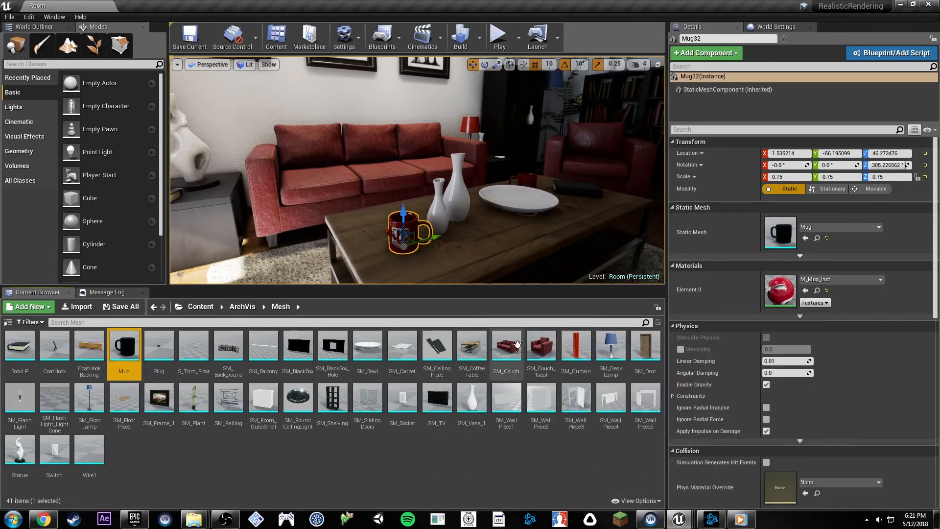
pyautogui.keyDown('ctrl'); pyautogui.click(610, 350); pyautogui.keyUp('ctrl')
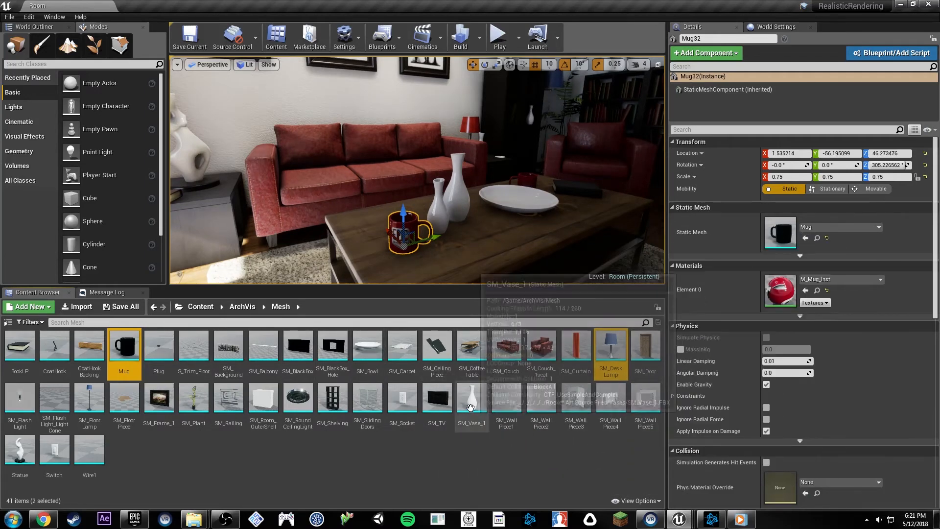
pyautogui.keyDown('ctrl'); pyautogui.click(402, 397); pyautogui.keyUp('ctrl')
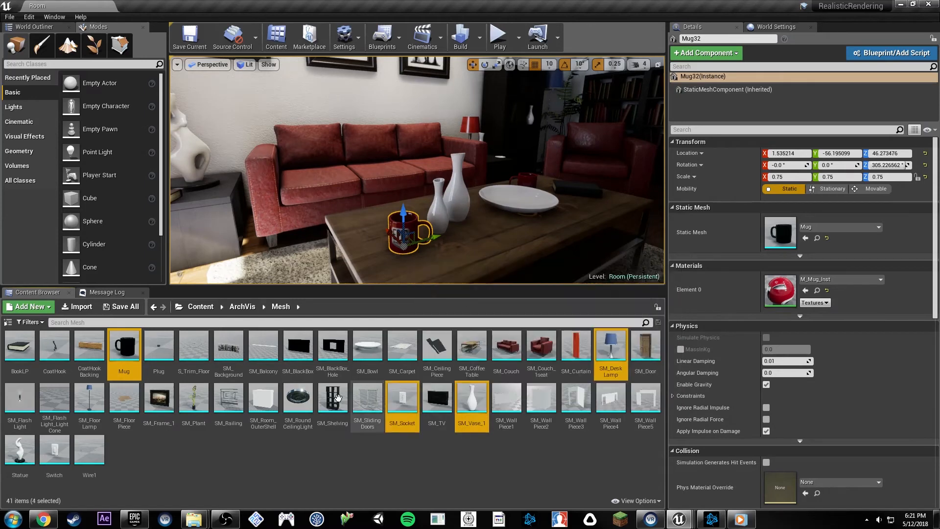
pyautogui.keyDown('ctrl'); pyautogui.click(298, 396); pyautogui.keyUp('ctrl')
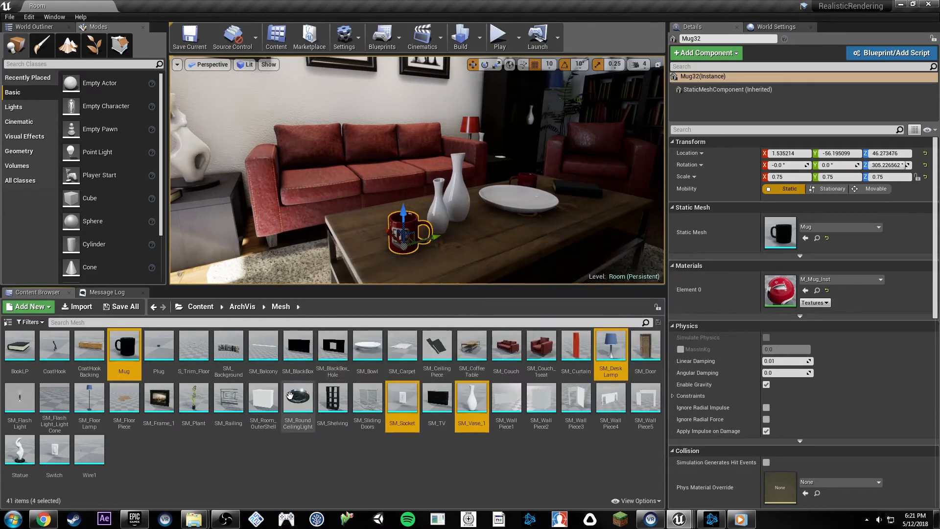
pyautogui.keyDown('ctrl'); pyautogui.click(194, 397); pyautogui.keyUp('ctrl')
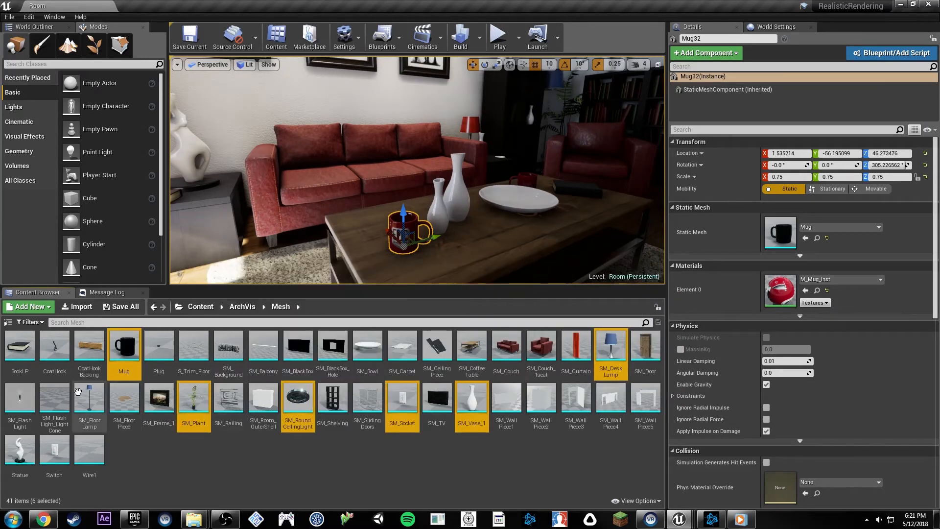
pyautogui.keyDown('ctrl'); pyautogui.click(19, 450); pyautogui.keyUp('ctrl')
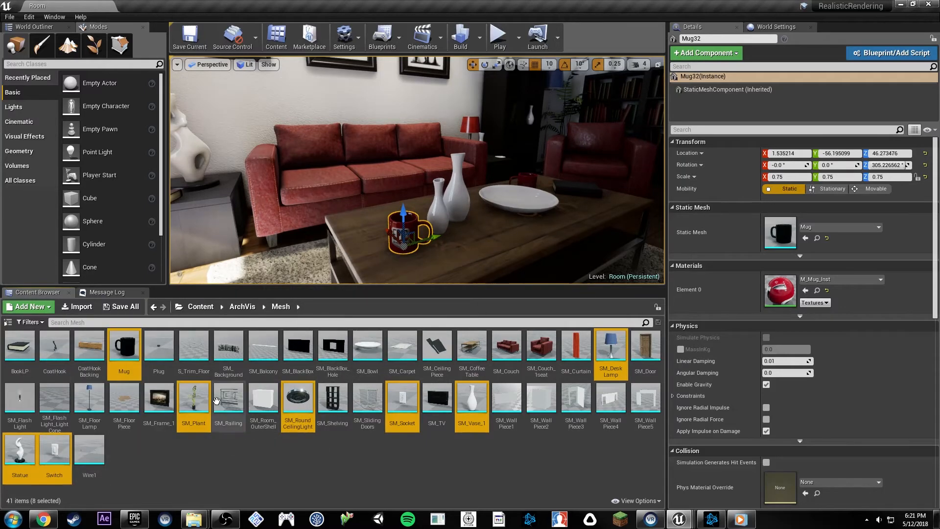
# - Migrate the selected meshes and their dependencies to the Content folder of the RealisticRendering project
pyautogui.rightClick(214, 399)
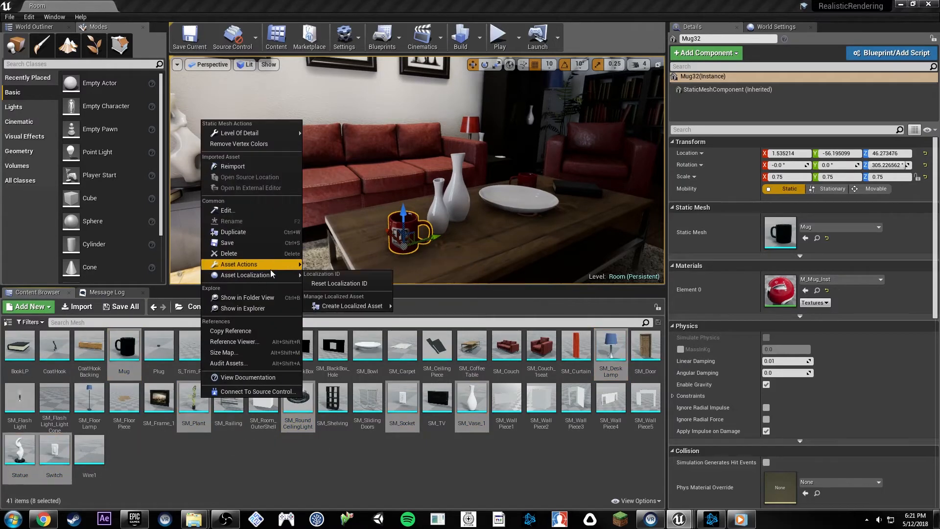
pyautogui.moveTo(270, 269)
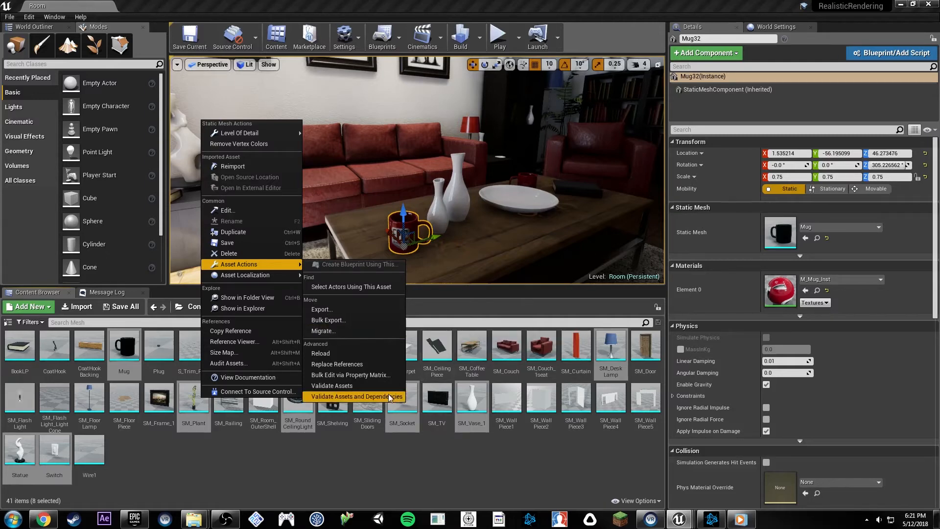
pyautogui.click(362, 330)
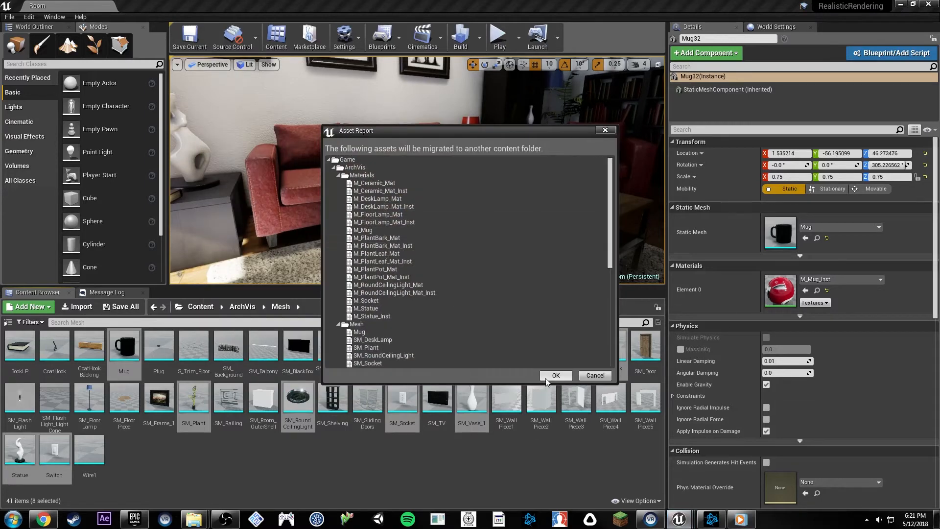
pyautogui.click(553, 375)
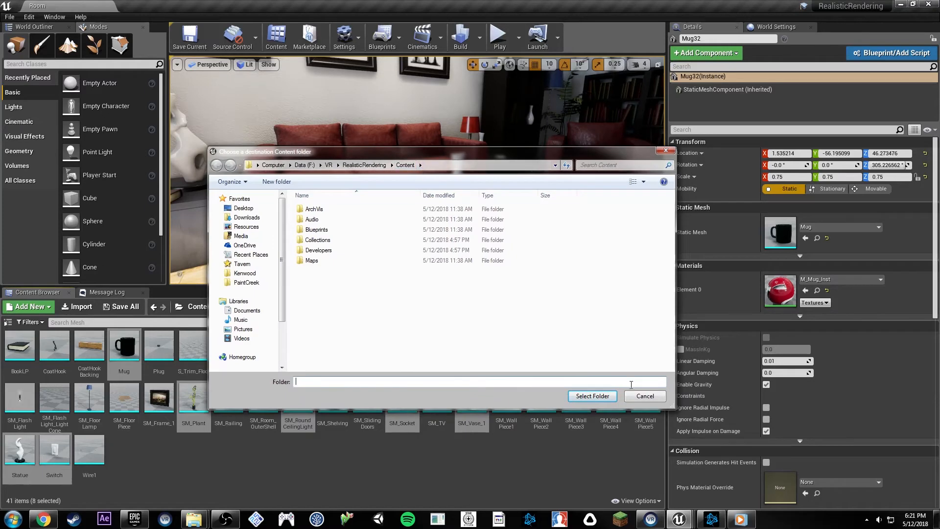
pyautogui.click(598, 396)
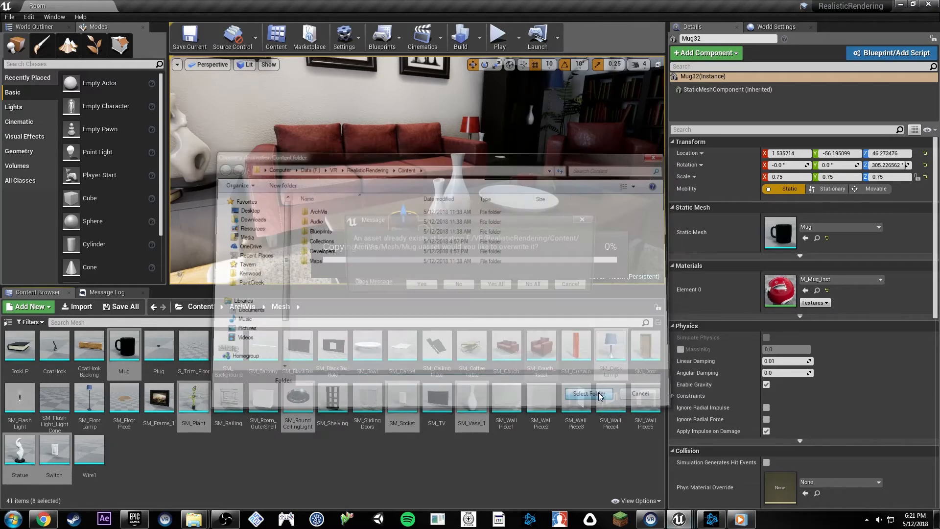
pyautogui.click(506, 287)
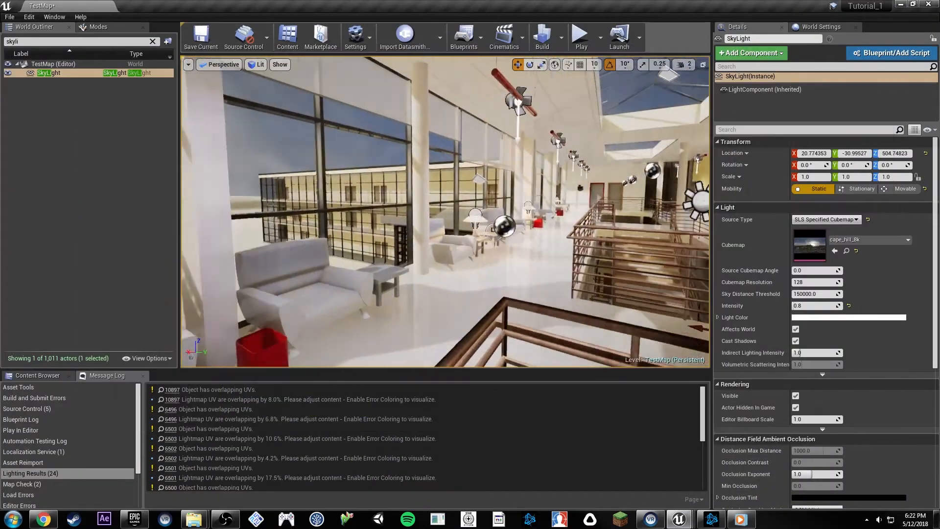
# - In the Tutorial_1 project, delete the existing mug and its coffee-ring stain from the side table next to the lamp table
pyautogui.moveTo(500, 254); pyautogui.dragTo(501, 259, button='right')
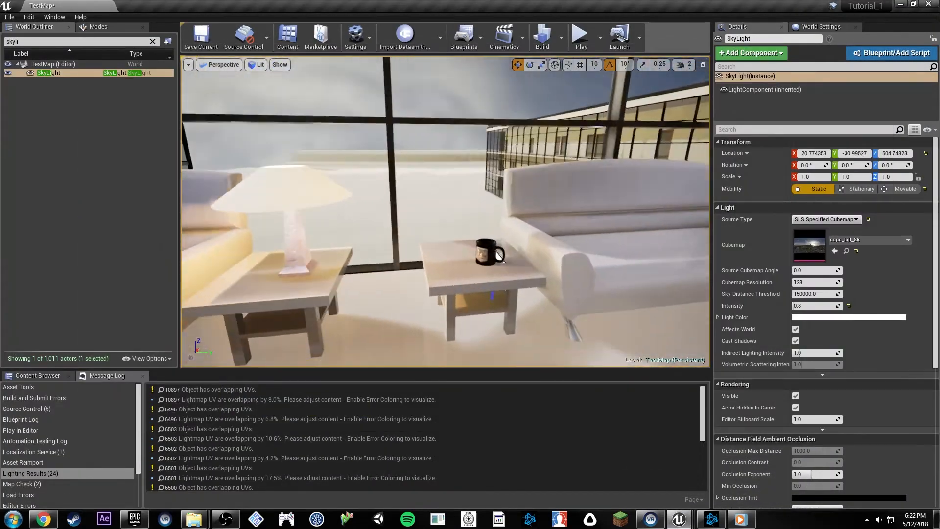
pyautogui.moveTo(564, 204)
pyautogui.mouseDown(button='right')
pyautogui.moveTo(583, 184)
pyautogui.moveTo(565, 203)
pyautogui.mouseUp(button='right')
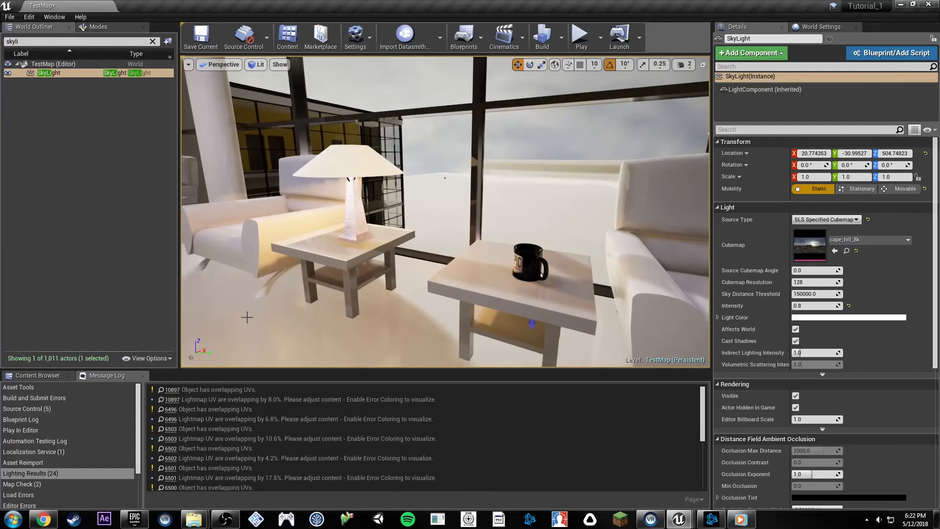
pyautogui.click(42, 375)
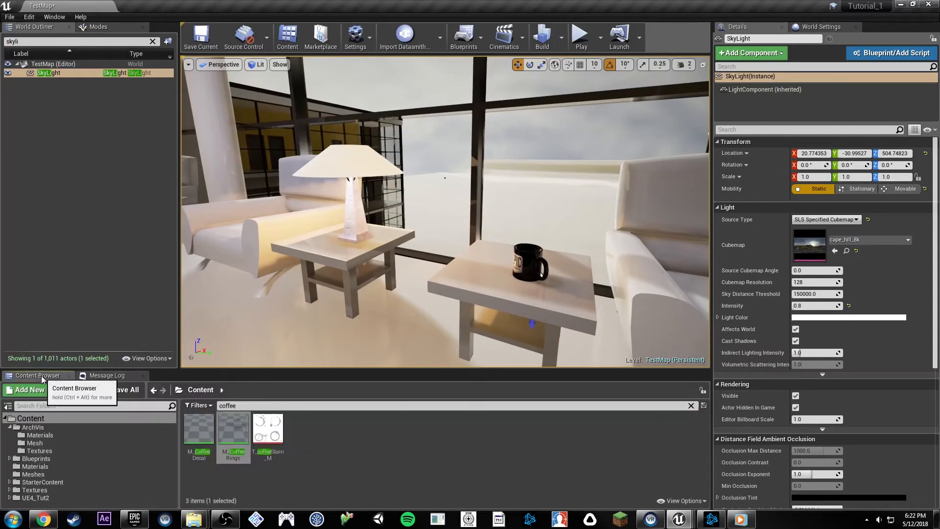
pyautogui.moveTo(445, 212)
pyautogui.mouseDown(button='right')
pyautogui.moveTo(342, 216)
pyautogui.moveTo(436, 239)
pyautogui.moveTo(448, 257)
pyautogui.moveTo(446, 219)
pyautogui.mouseUp(button='right')
pyautogui.click(445, 219)
pyautogui.press('Delete')
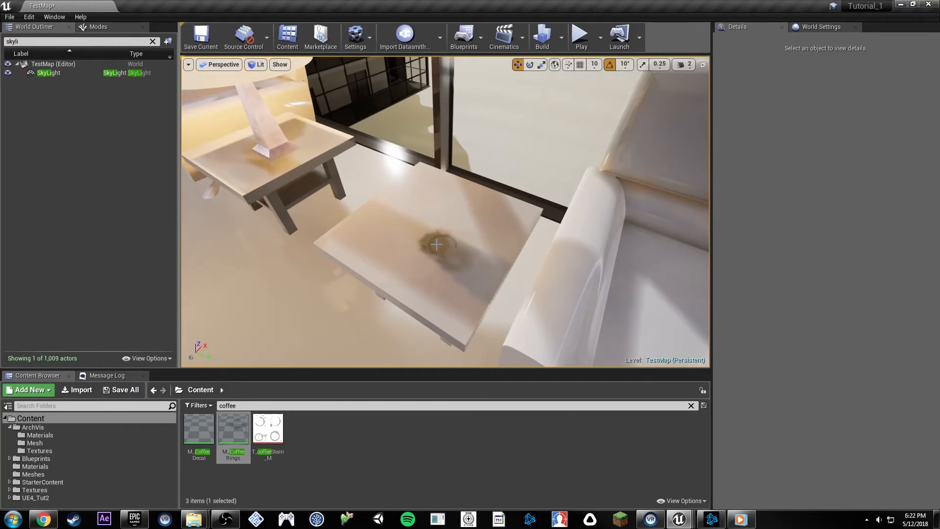
pyautogui.click(435, 240)
pyautogui.press('Delete')
# - Find the Mug mesh, place it on the cleared side table at 0.8055 scale and rotate it -40° about Z
pyautogui.moveTo(457, 216); pyautogui.dragTo(477, 223, button='right')
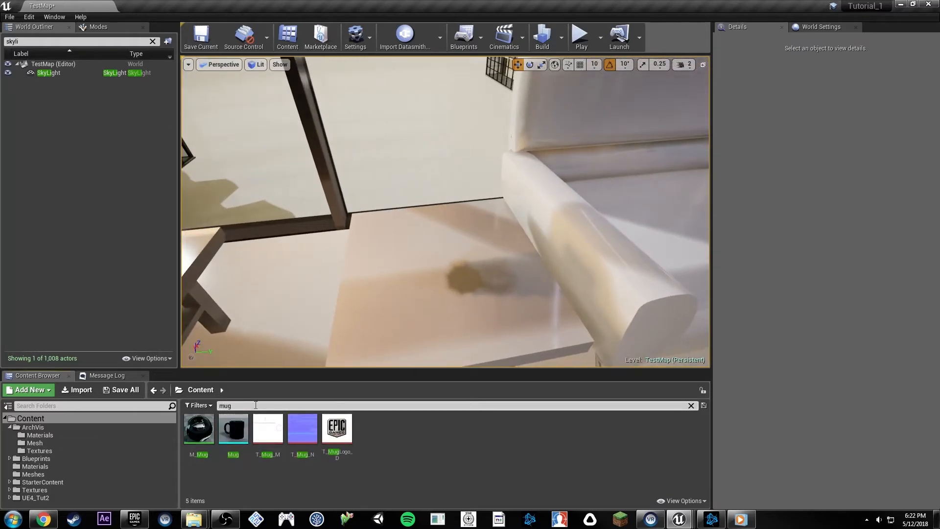
pyautogui.moveTo(234, 430); pyautogui.dragTo(478, 284)
pyautogui.moveTo(478, 284); pyautogui.dragTo(419, 283, button='right')
pyautogui.press('w')
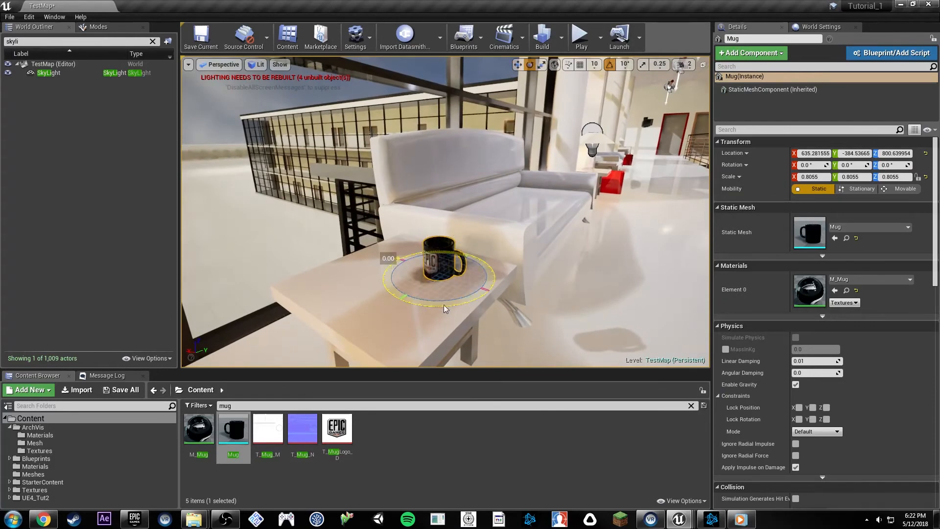
pyautogui.moveTo(439, 294); pyautogui.dragTo(438, 295)
pyautogui.moveTo(466, 277); pyautogui.dragTo(443, 275, button='right')
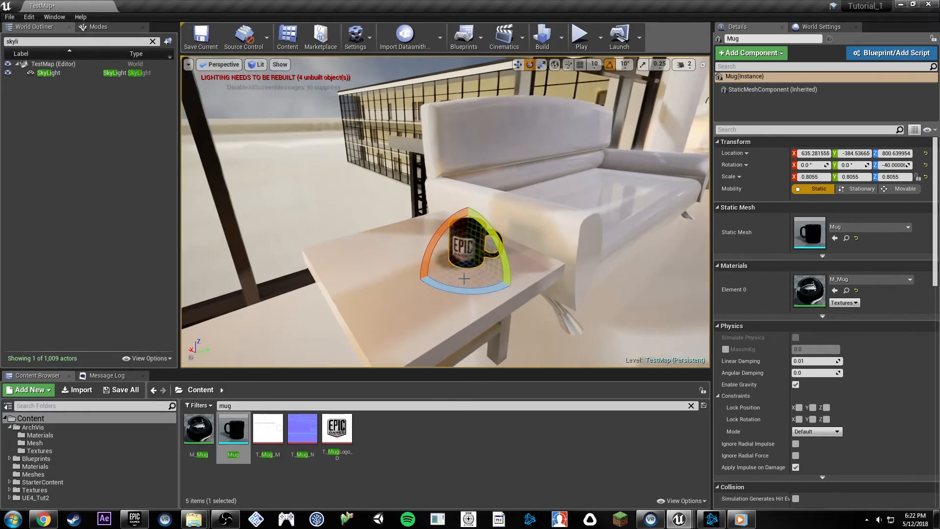
# - Place a Plane on the side table at the mug's base and apply the M_CoffeeRings material to it
pyautogui.click(240, 405)
pyautogui.press('BackSpace')
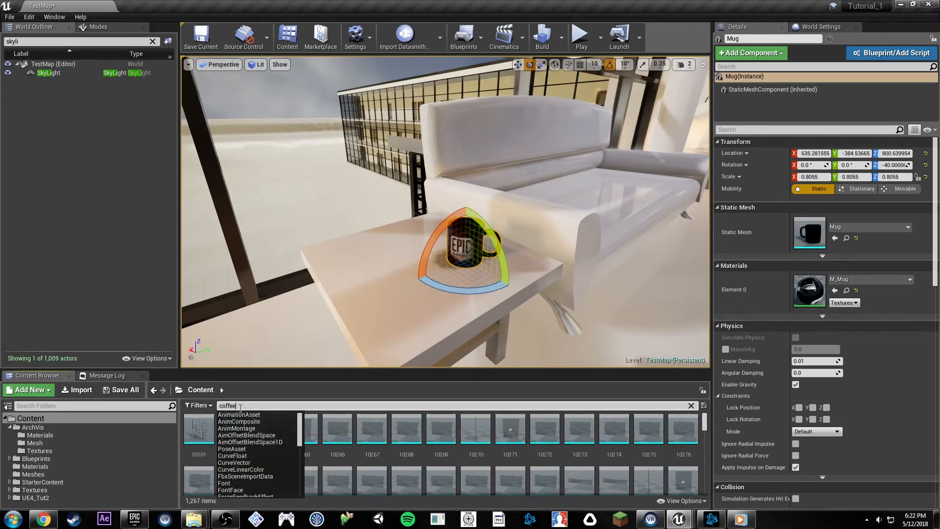
pyautogui.click(267, 426)
pyautogui.moveTo(392, 274); pyautogui.dragTo(343, 272, button='right')
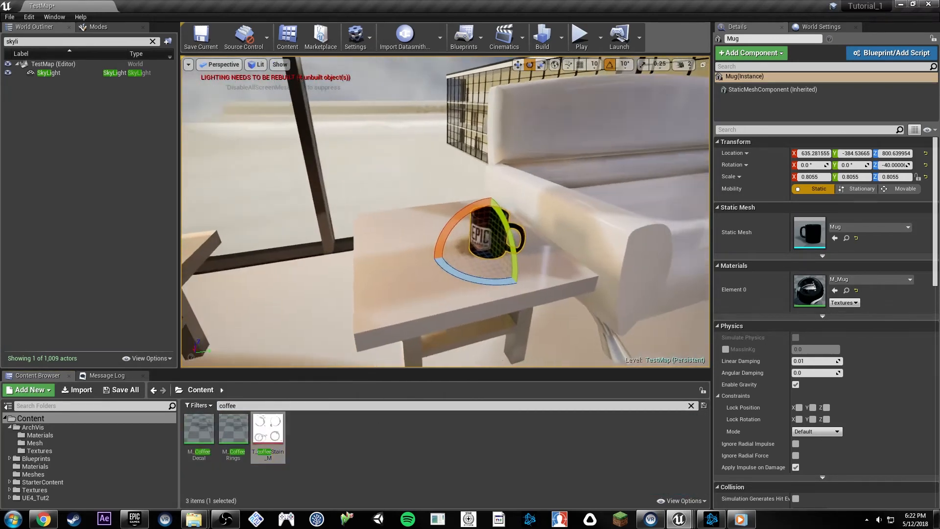
pyautogui.moveTo(520, 208); pyautogui.dragTo(523, 200, button='right')
pyautogui.click(97, 26)
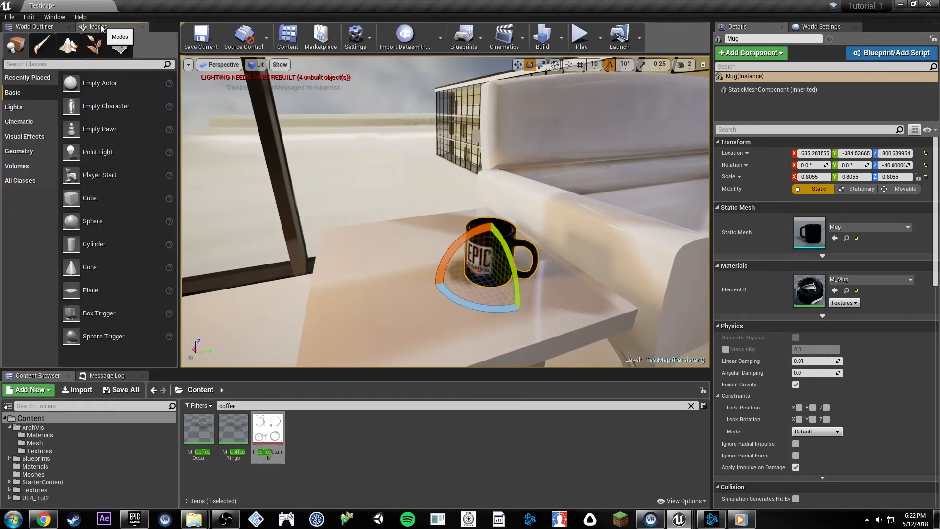
pyautogui.moveTo(122, 288); pyautogui.dragTo(474, 269)
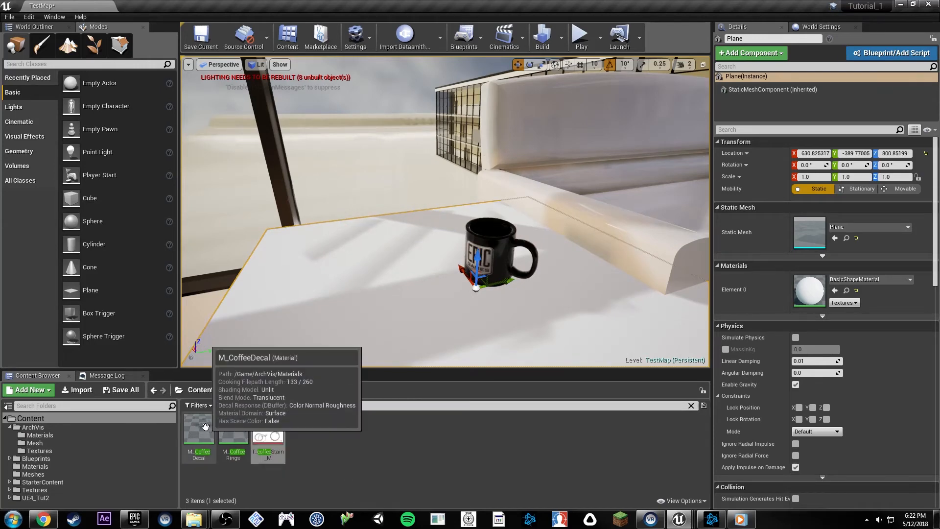
pyautogui.moveTo(226, 426); pyautogui.dragTo(410, 301)
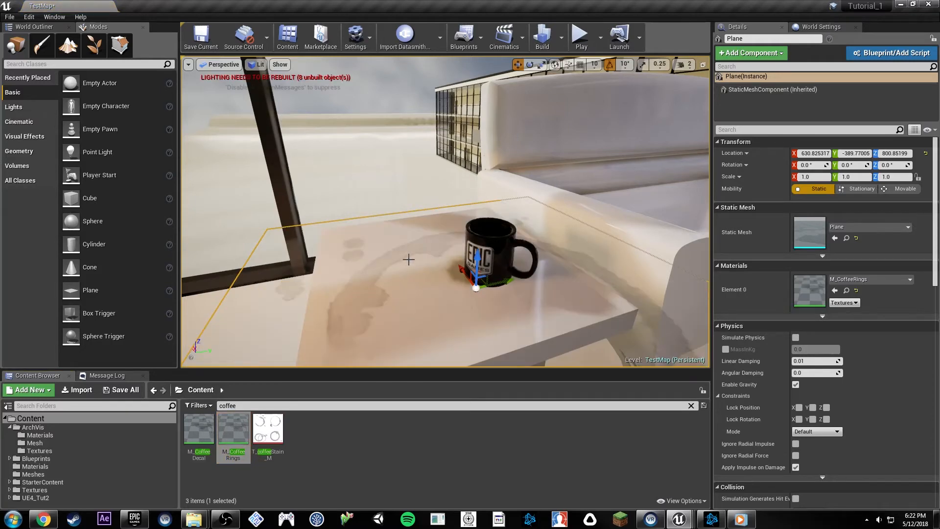
# - Place a Deferred Decal on the lamp table and set its decal size to 5, 10 and 10
pyautogui.moveTo(408, 259); pyautogui.dragTo(368, 238, button='right')
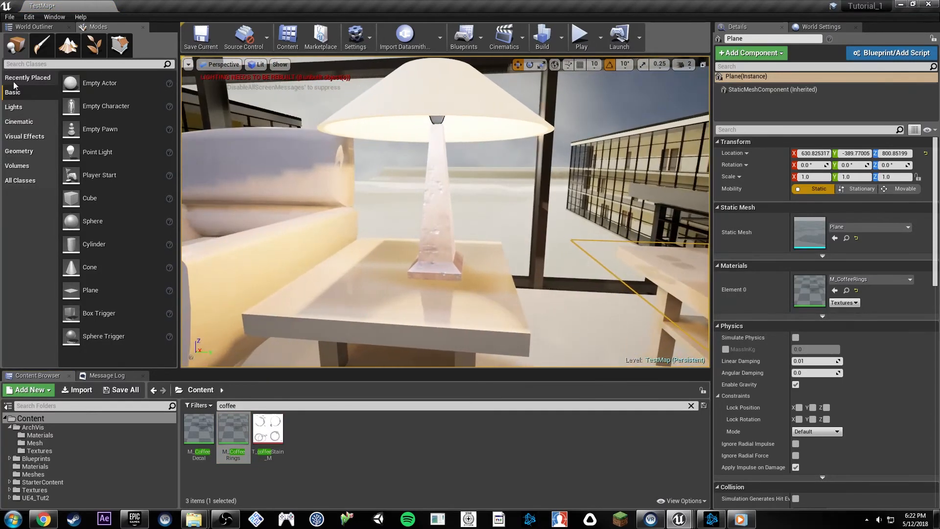
pyautogui.click(31, 64)
pyautogui.write('decal')
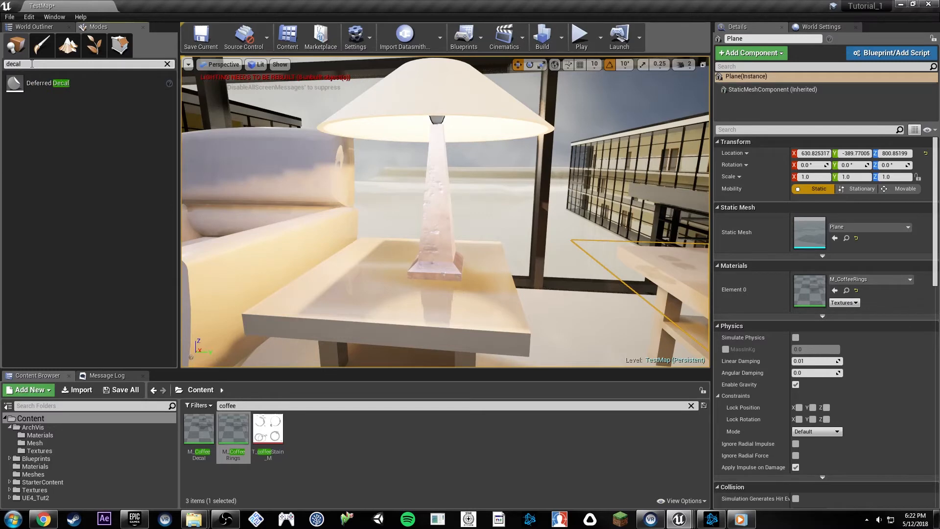
pyautogui.moveTo(42, 83); pyautogui.dragTo(381, 294)
pyautogui.moveTo(381, 294); pyautogui.dragTo(260, 293, button='right')
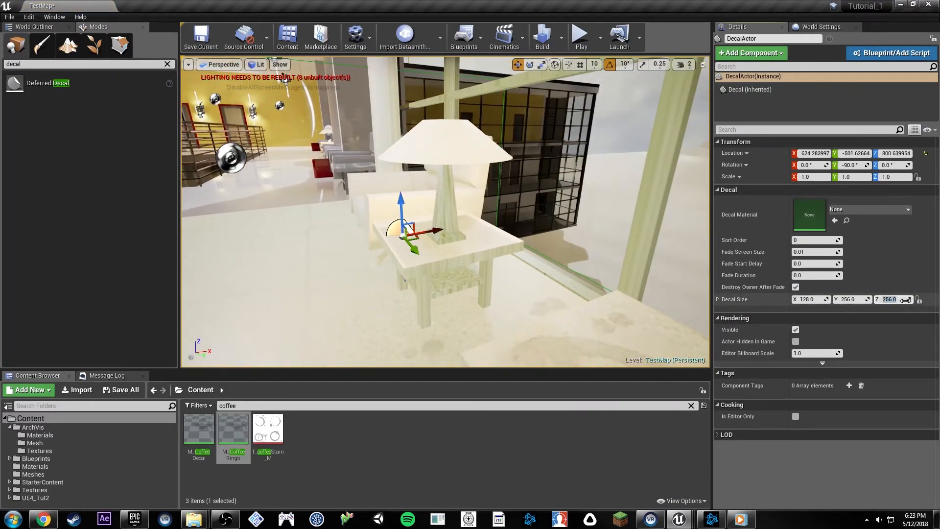
pyautogui.press('Return')
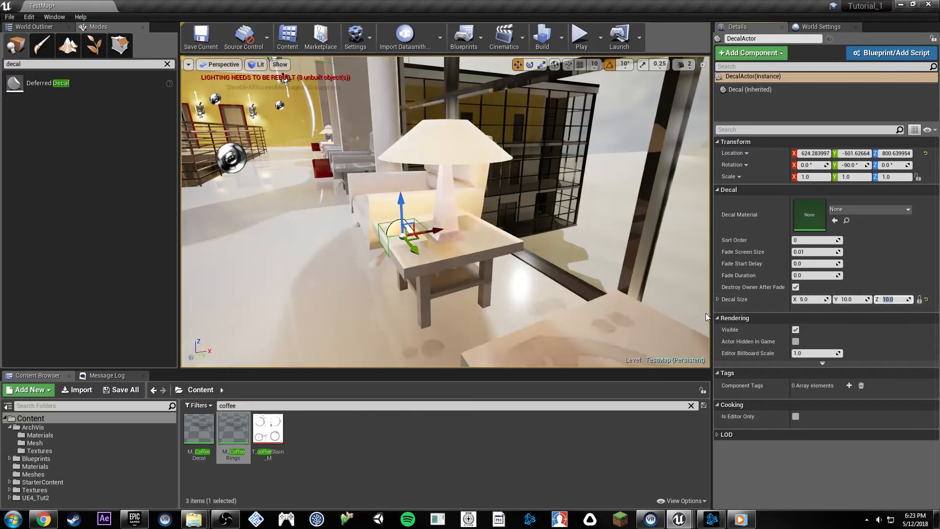
# - Try the M_CoffeeDecal material on the lamp-table decal at different heights, and delete the decal
pyautogui.moveTo(372, 262)
pyautogui.mouseDown(button='right')
pyautogui.moveTo(455, 279)
pyautogui.moveTo(373, 262)
pyautogui.mouseUp(button='right')
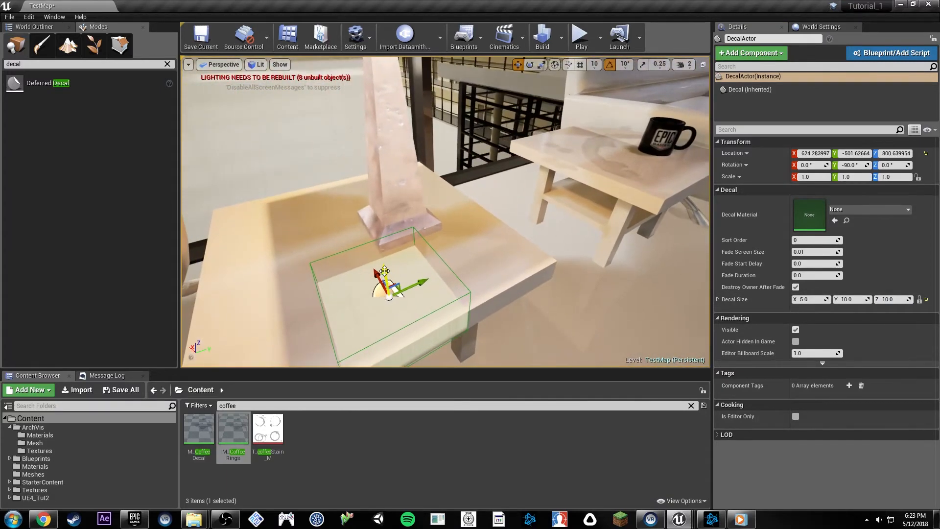
pyautogui.moveTo(384, 270)
pyautogui.mouseDown()
pyautogui.moveTo(386, 257)
pyautogui.moveTo(387, 289)
pyautogui.moveTo(392, 258)
pyautogui.moveTo(398, 268)
pyautogui.mouseUp()
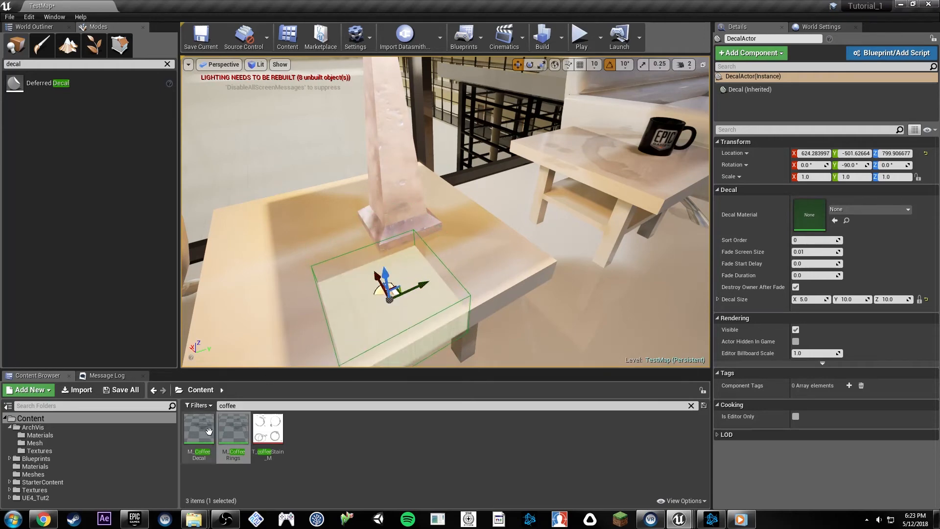
pyautogui.moveTo(209, 431); pyautogui.dragTo(820, 222)
pyautogui.moveTo(440, 220); pyautogui.dragTo(420, 211, button='right')
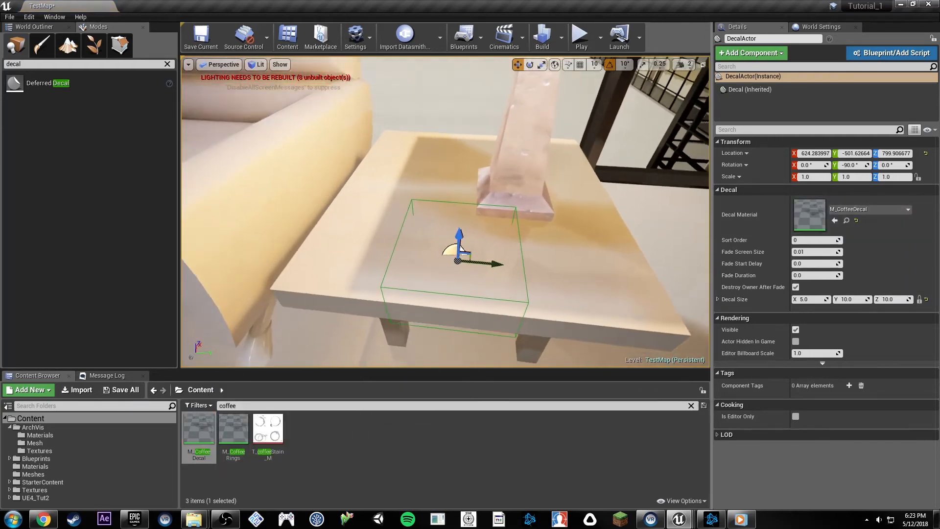
pyautogui.moveTo(455, 240); pyautogui.dragTo(451, 243, button='right')
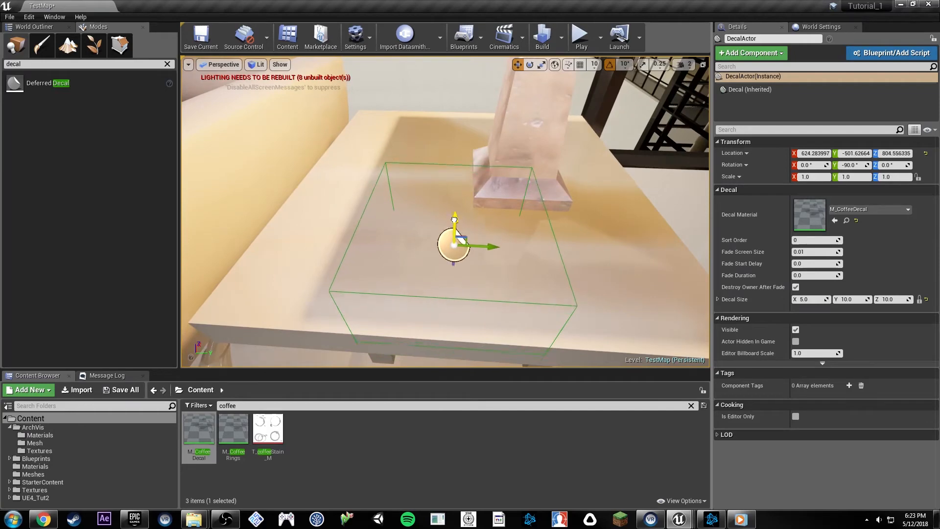
pyautogui.moveTo(458, 245); pyautogui.dragTo(458, 246)
pyautogui.moveTo(458, 246)
pyautogui.mouseDown(button='right')
pyautogui.moveTo(314, 244)
pyautogui.moveTo(477, 205)
pyautogui.moveTo(458, 238)
pyautogui.mouseUp(button='right')
pyautogui.moveTo(525, 237); pyautogui.dragTo(432, 227, button='right')
pyautogui.press('Delete')
# - Scale the coffee-ring plane on the side table uniformly to 0.163693 and move it under the mug's base
pyautogui.click(514, 202)
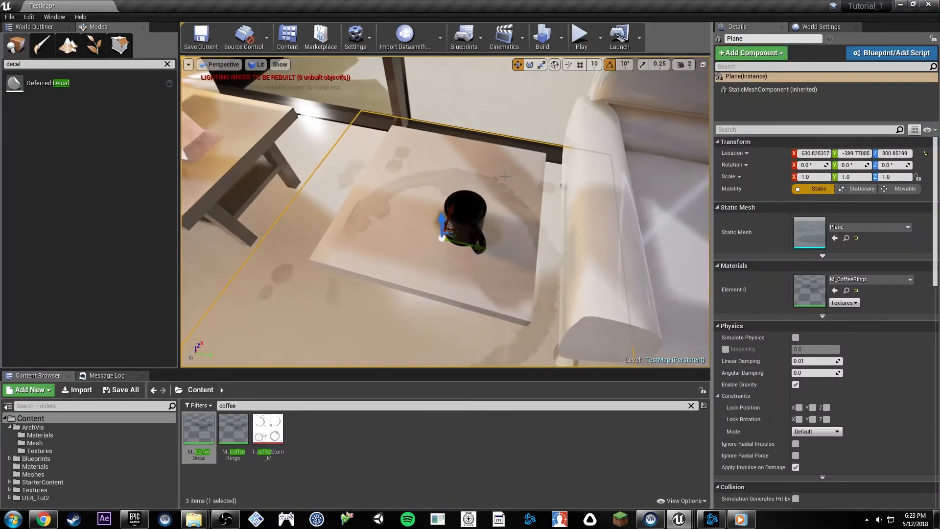
pyautogui.moveTo(443, 241); pyautogui.dragTo(426, 254)
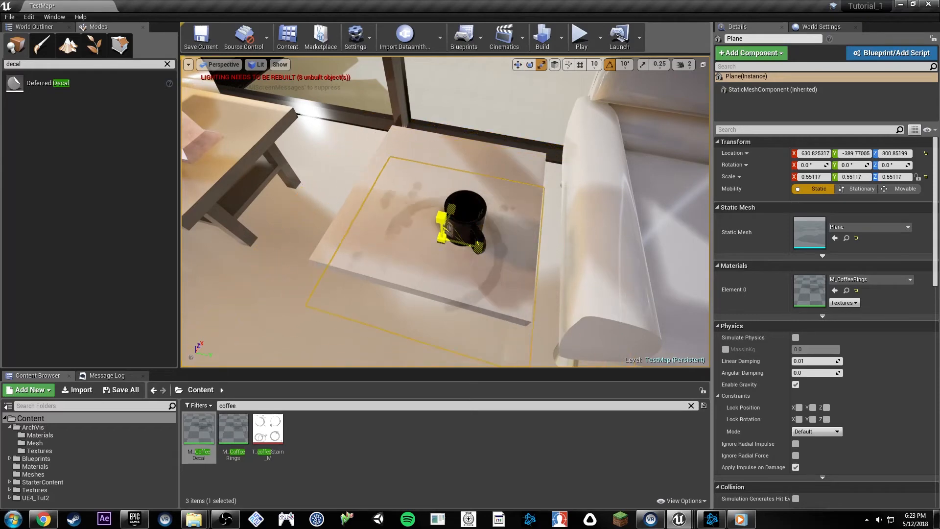
pyautogui.press('w')
pyautogui.scroll(4, 442, 240)
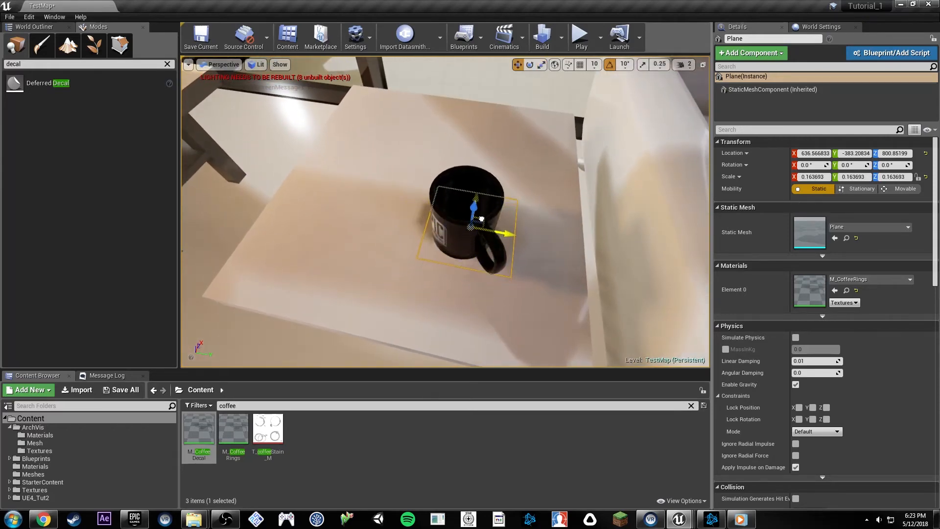
# - Fine-tune the coffee-ring plane's position beneath the mug and rotate it 40° about Z
pyautogui.moveTo(474, 218); pyautogui.dragTo(342, 230, button='right')
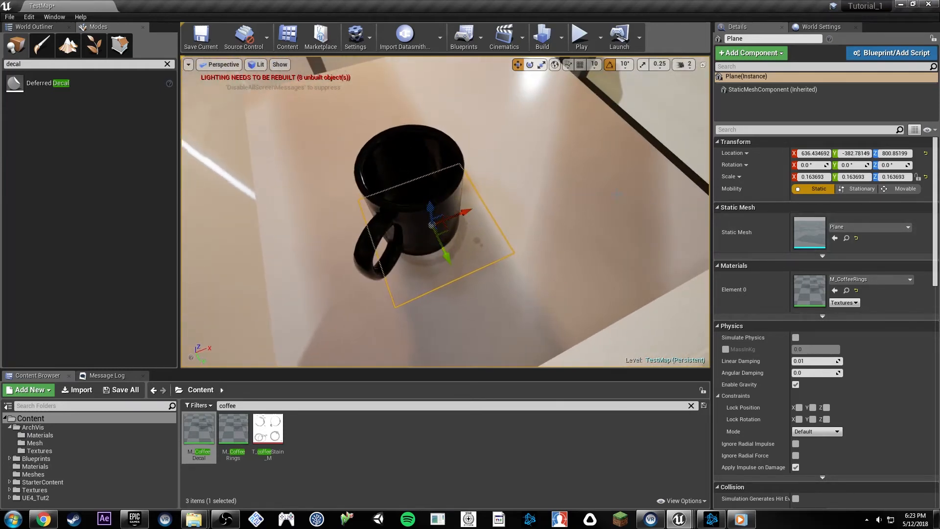
pyautogui.moveTo(557, 218); pyautogui.dragTo(571, 233, button='right')
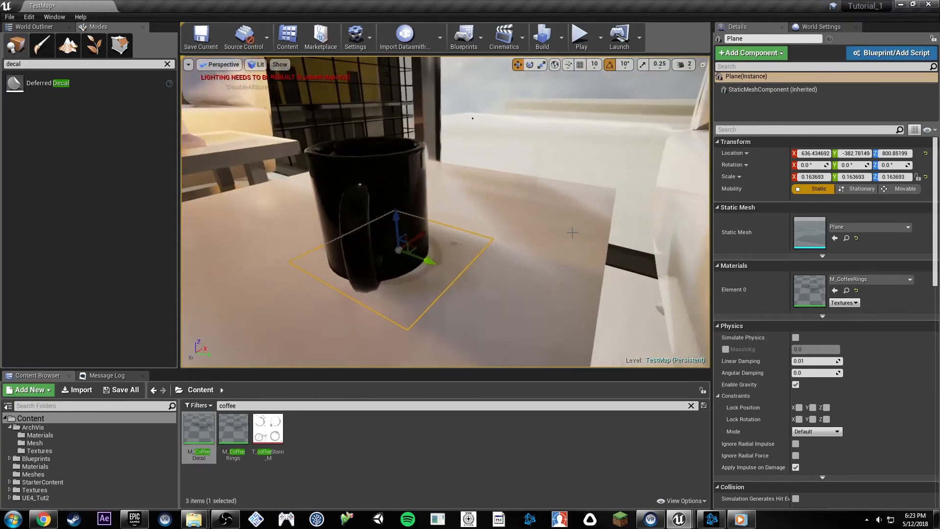
pyautogui.press('e')
pyautogui.moveTo(422, 287); pyautogui.dragTo(422, 286)
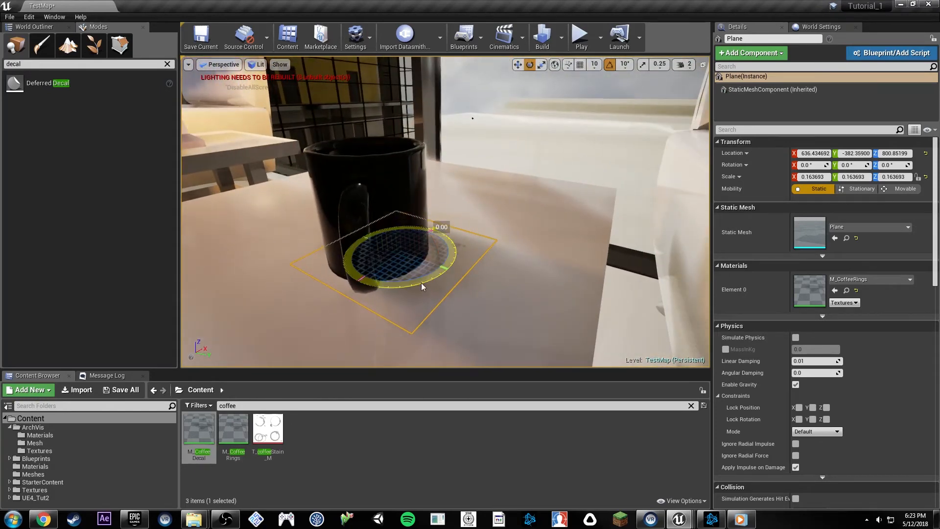
# - Duplicate the coffee-ring plane towards the table's corner, rotate the copy to -80° about Z and lower it to a Z location of 800.674316
pyautogui.press('w')
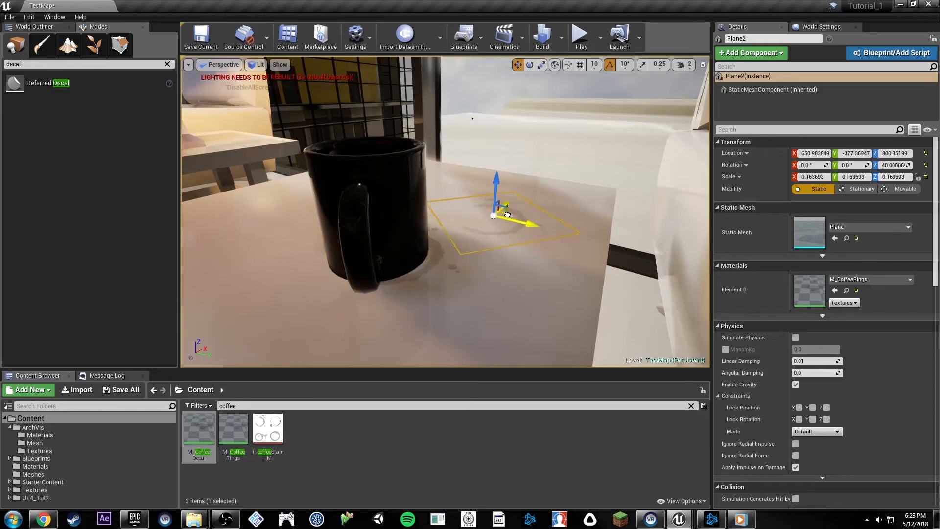
pyautogui.moveTo(549, 212); pyautogui.dragTo(547, 214)
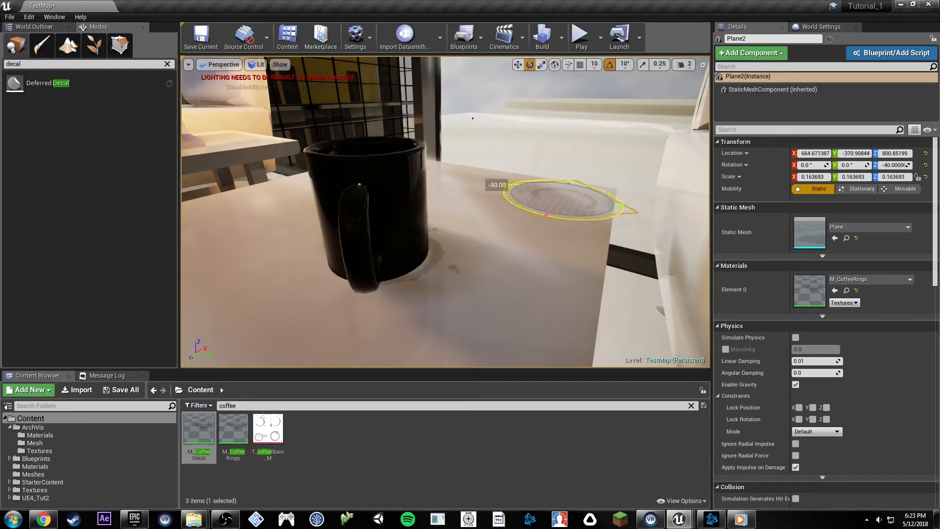
pyautogui.moveTo(578, 194); pyautogui.dragTo(579, 194, button='right')
pyautogui.press('r')
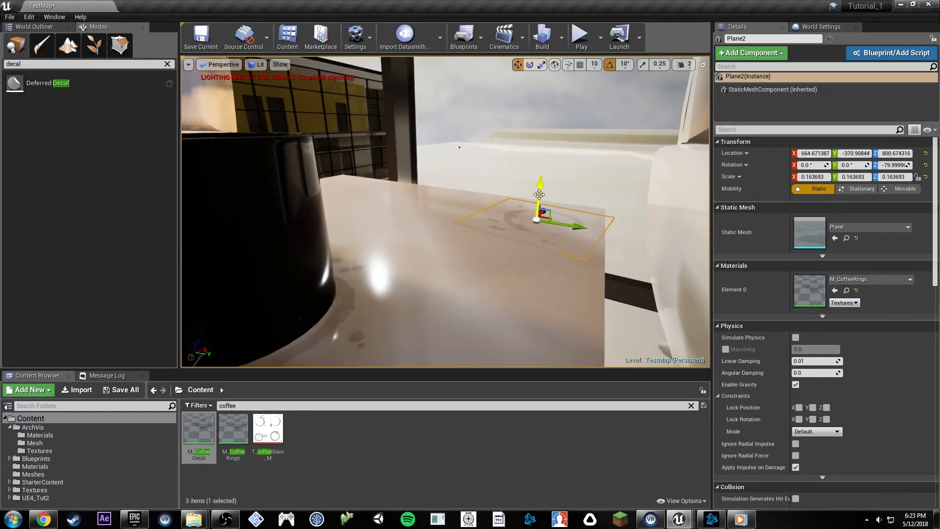
pyautogui.press('e')
pyautogui.press('w')
pyautogui.moveTo(539, 195); pyautogui.dragTo(550, 201, button='right')
# - Open the M_CoffeeRings material from the copied plane and examine its texture coordinate and opacity nodes
pyautogui.doubleClick(814, 298)
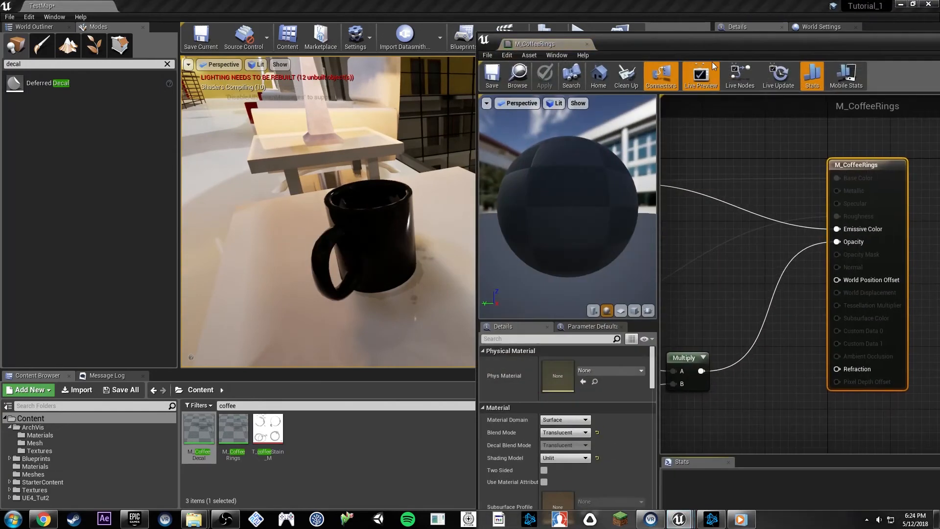
pyautogui.moveTo(666, 220); pyautogui.dragTo(727, 197, button='right')
pyautogui.moveTo(472, 282); pyautogui.dragTo(483, 281, button='right')
pyautogui.moveTo(742, 346); pyautogui.dragTo(750, 306, button='right')
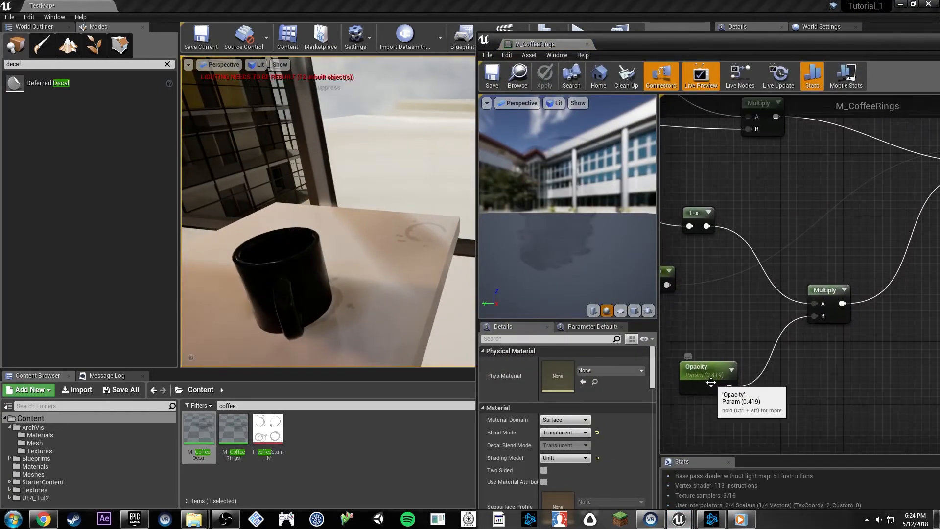
pyautogui.moveTo(758, 45); pyautogui.dragTo(484, 48)
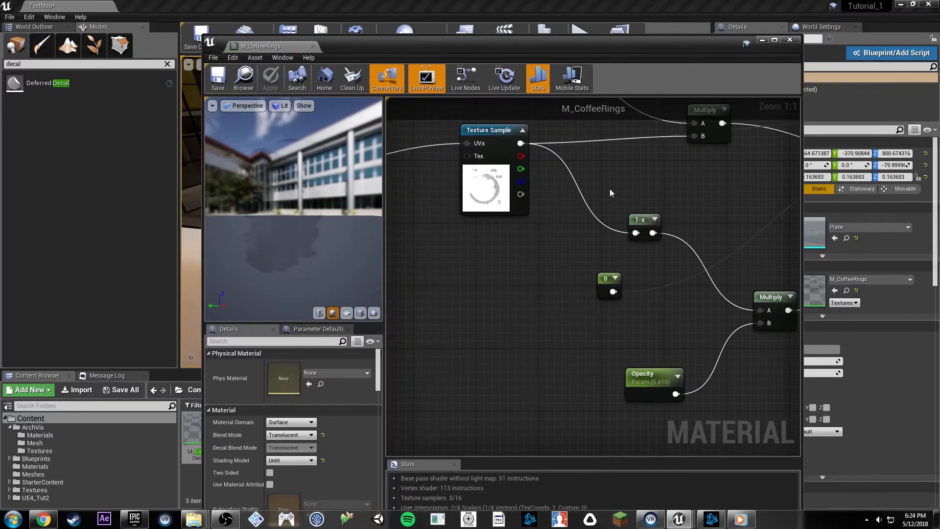
pyautogui.scroll(-3, 609, 189)
pyautogui.moveTo(494, 218); pyautogui.dragTo(697, 227, button='right')
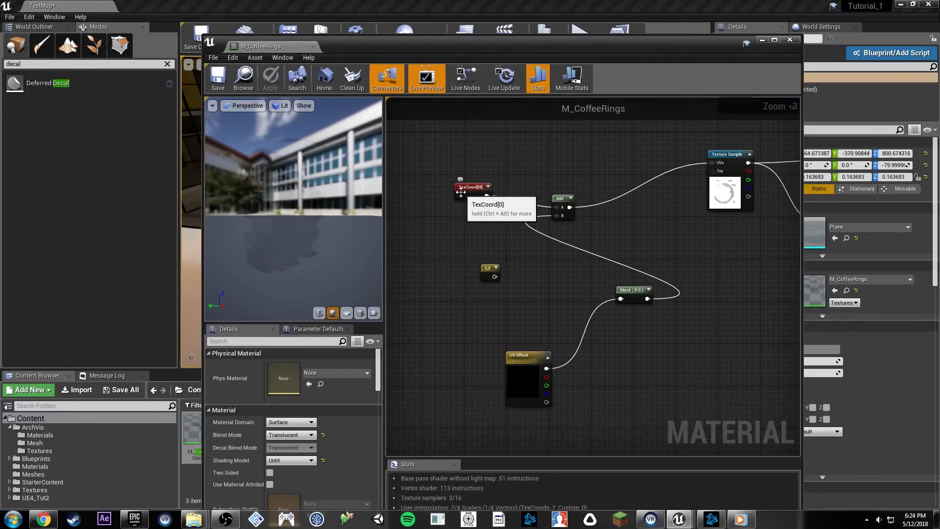
# - Rearrange the TexCoord, UV Offset and Add nodes, and inspect the coffee-stain Texture Sample and the Color parameter
pyautogui.moveTo(460, 192); pyautogui.dragTo(465, 189)
pyautogui.moveTo(515, 378); pyautogui.dragTo(518, 339)
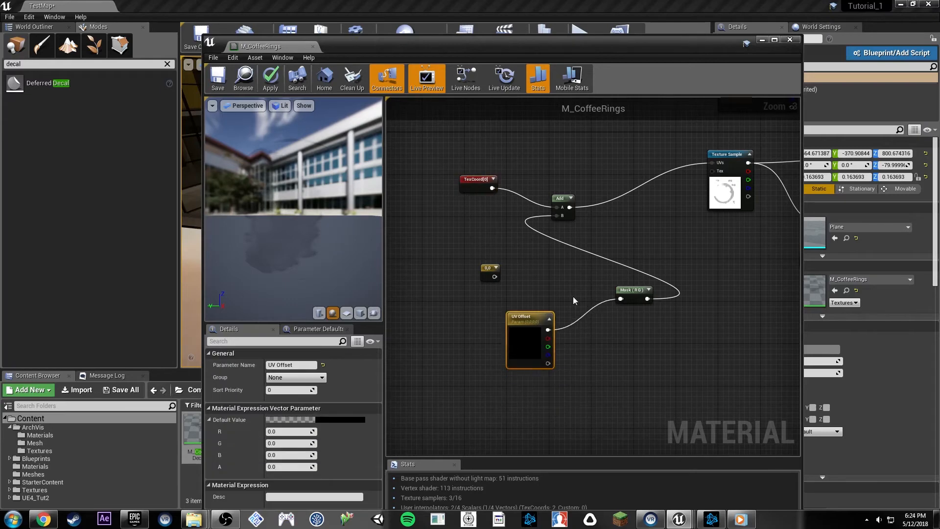
pyautogui.click(562, 202)
pyautogui.moveTo(563, 202); pyautogui.dragTo(620, 194)
pyautogui.click(724, 172)
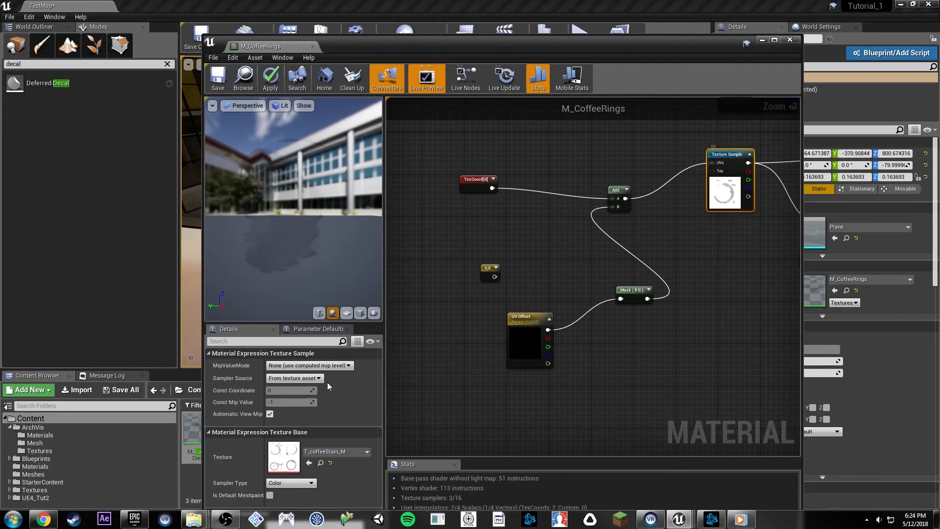
pyautogui.moveTo(686, 218); pyautogui.dragTo(485, 222, button='right')
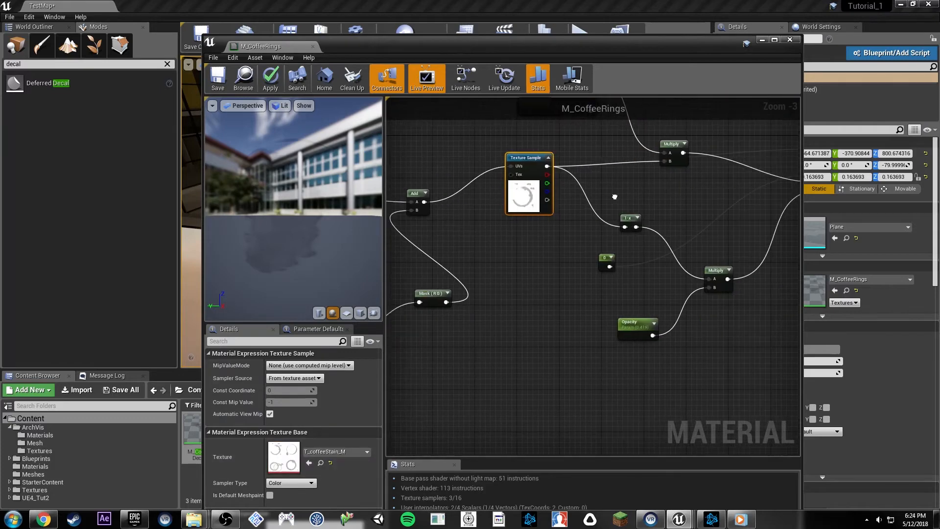
pyautogui.moveTo(614, 200); pyautogui.dragTo(558, 285, button='right')
pyautogui.moveTo(629, 210); pyautogui.dragTo(568, 143, button='right')
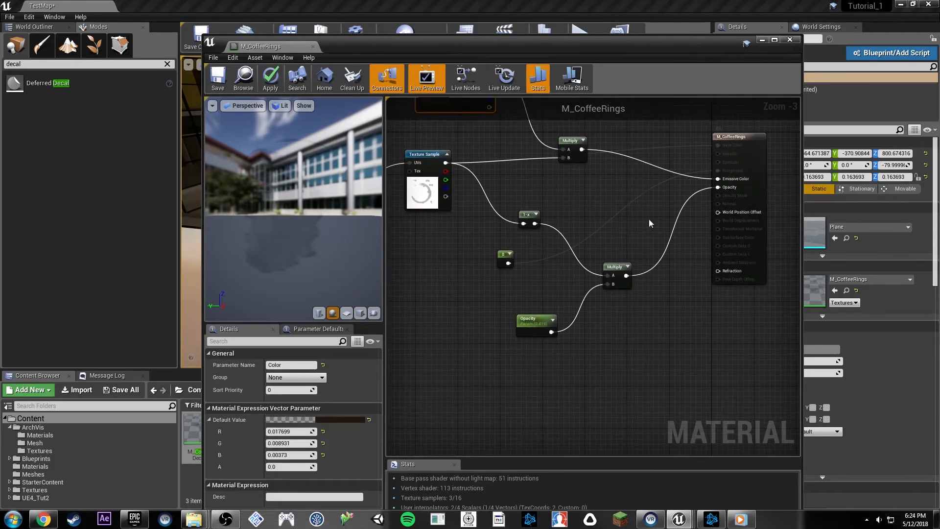
# - Select the copied coffee-ring plane in the level and review how its material's nodes feed Emissive Color and Opacity
pyautogui.moveTo(349, 48); pyautogui.dragTo(568, 425)
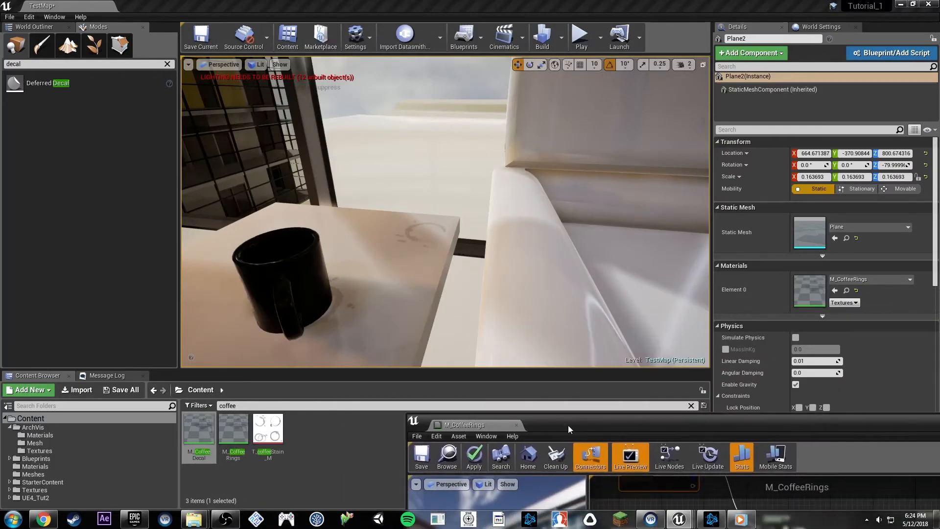
pyautogui.click(409, 229)
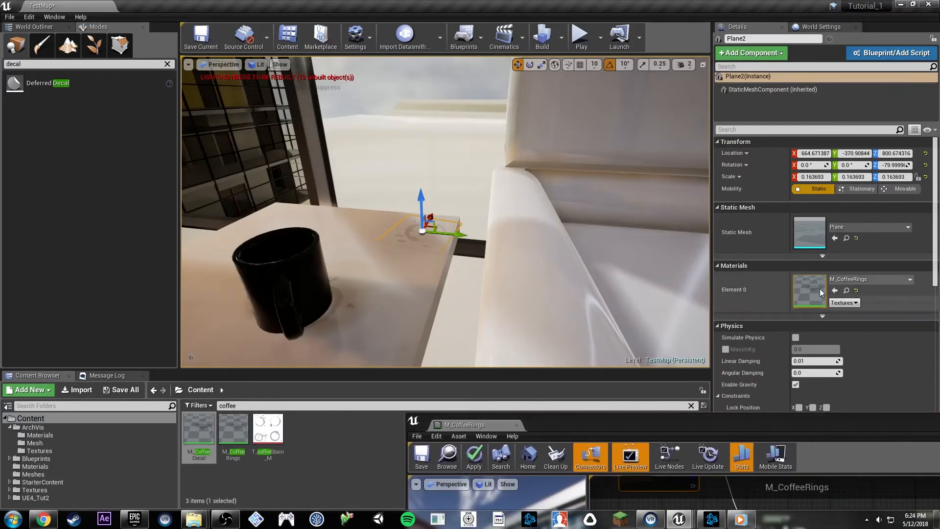
pyautogui.moveTo(625, 424); pyautogui.dragTo(534, 34)
pyautogui.click(588, 295)
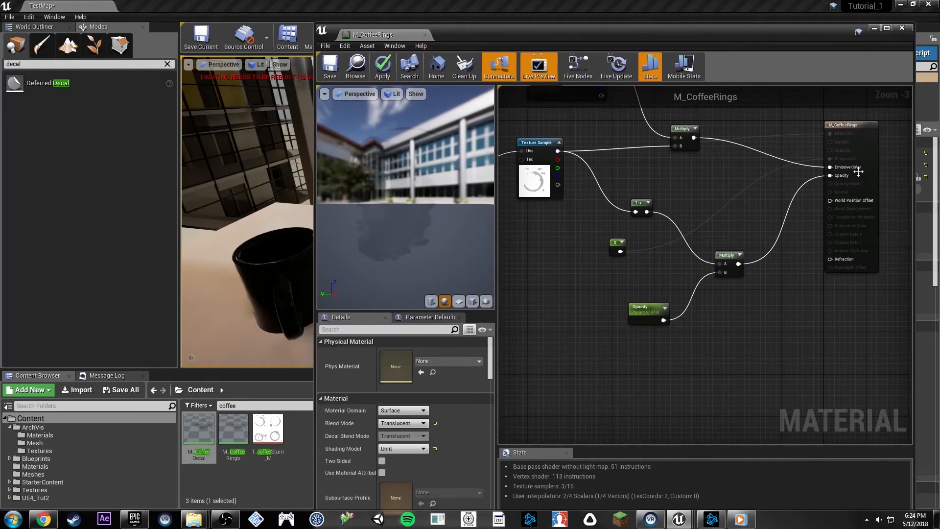
pyautogui.moveTo(635, 137); pyautogui.dragTo(717, 193, button='right')
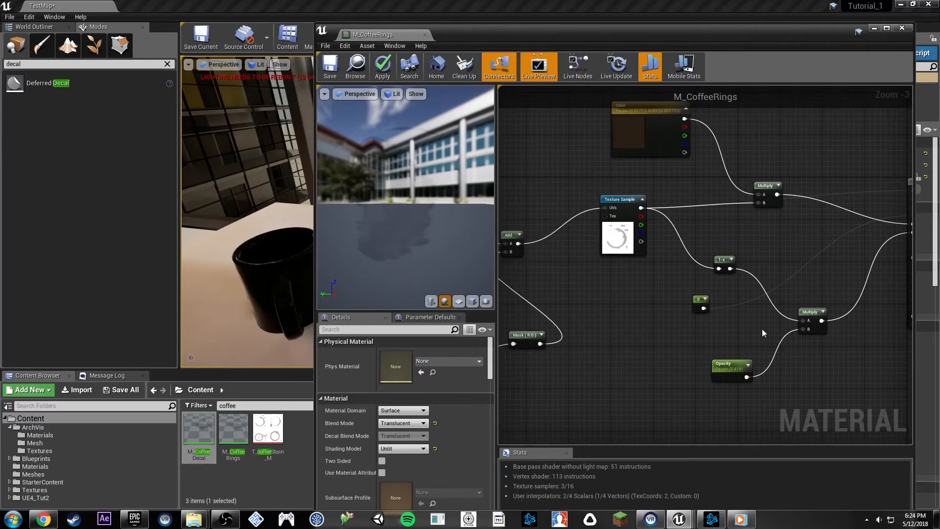
pyautogui.moveTo(762, 332); pyautogui.dragTo(632, 245, button='right')
# - Set the Opacity parameter's default value to 0.142857, and close M_CoffeeRings, applying the changes to the original material
pyautogui.click(607, 275)
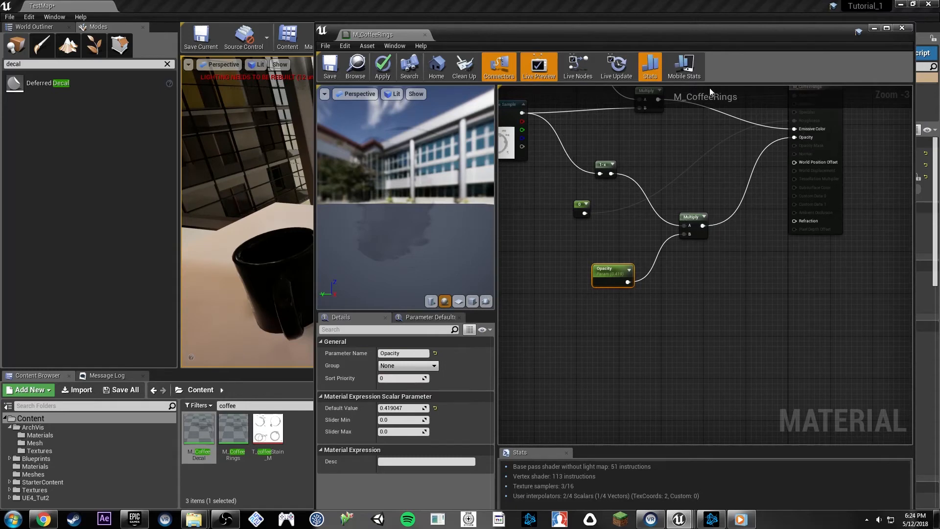
pyautogui.moveTo(654, 39); pyautogui.dragTo(845, 98)
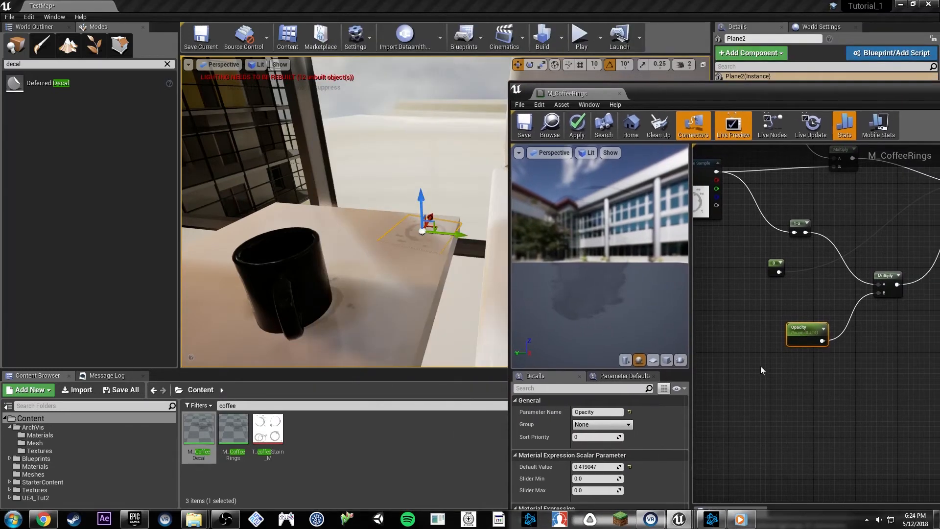
pyautogui.moveTo(585, 466); pyautogui.dragTo(567, 467)
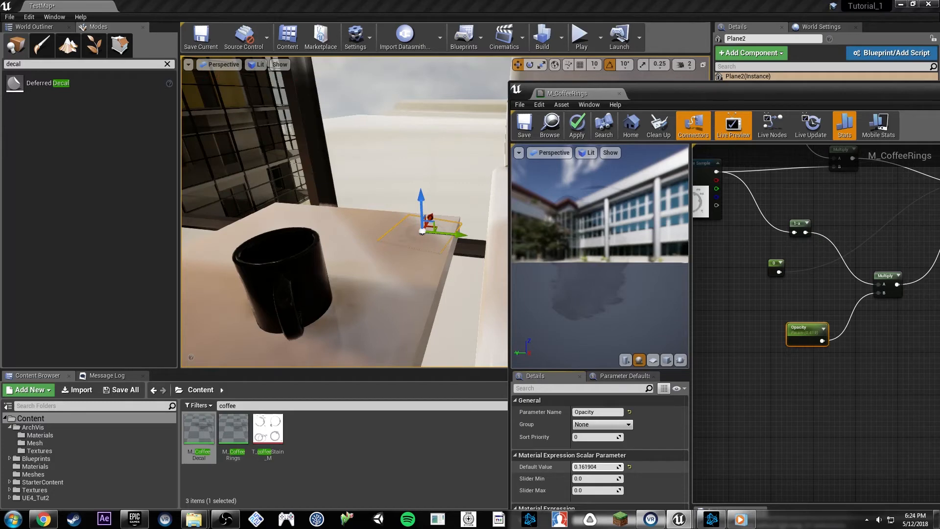
pyautogui.moveTo(342, 259)
pyautogui.mouseDown(button='right')
pyautogui.moveTo(350, 252)
pyautogui.moveTo(342, 259)
pyautogui.mouseUp(button='right')
pyautogui.moveTo(434, 247); pyautogui.dragTo(374, 205, button='right')
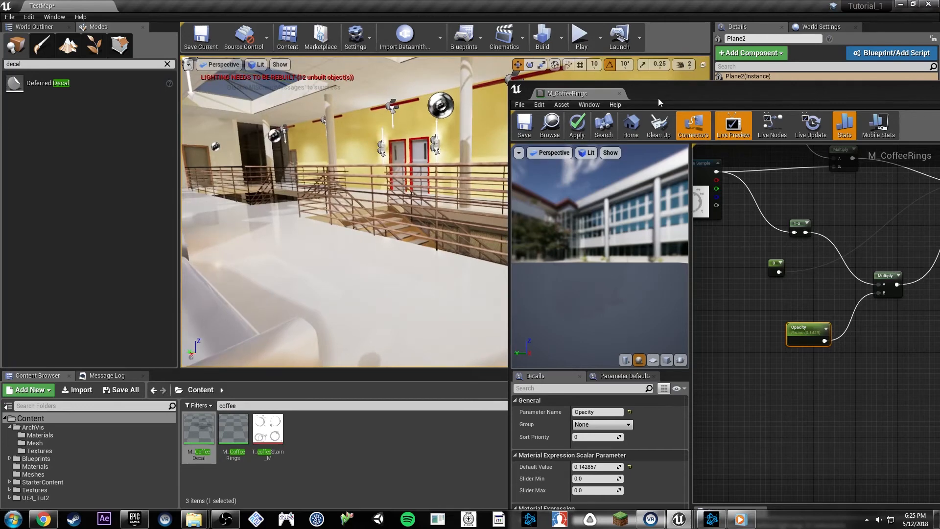
pyautogui.click(619, 94)
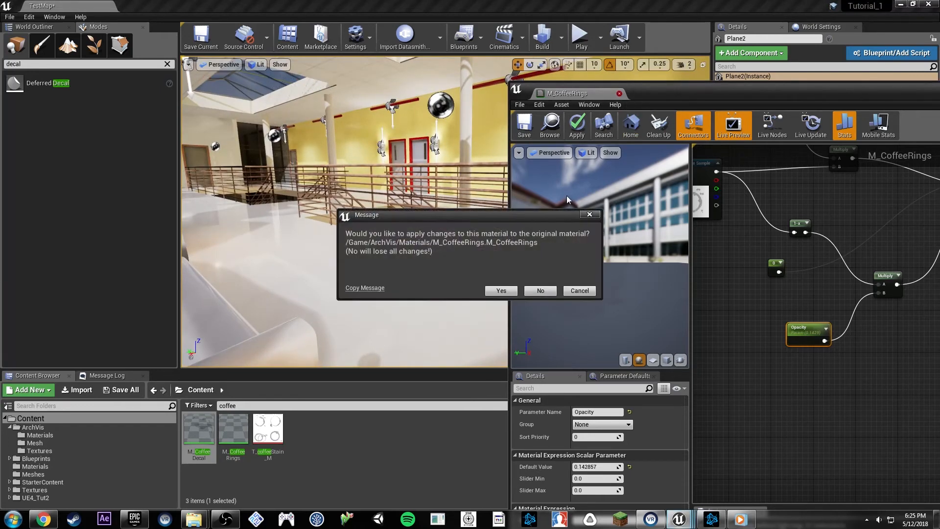
pyautogui.click(513, 293)
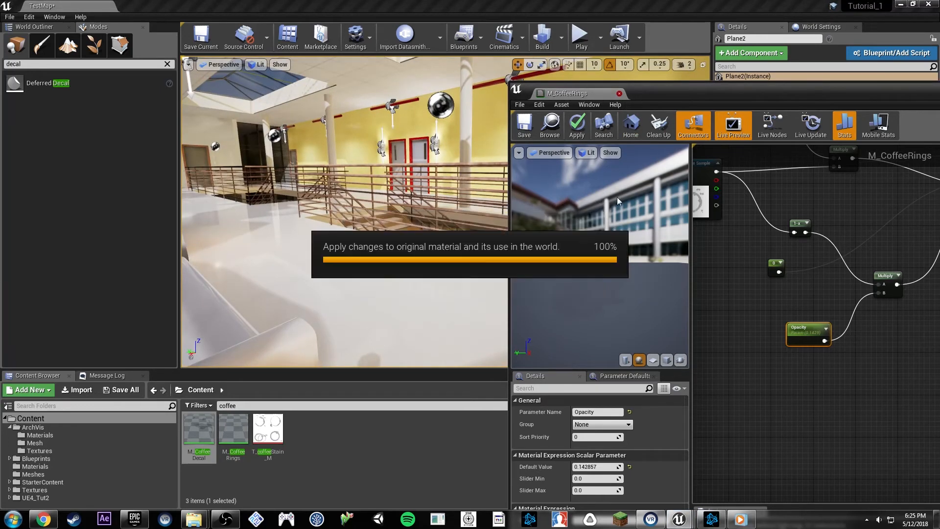
# - Inspect the light properties of a ceiling spotlight and the table lamp's point light in the upper hall
pyautogui.moveTo(609, 206); pyautogui.dragTo(478, 231, button='right')
pyautogui.press('g')
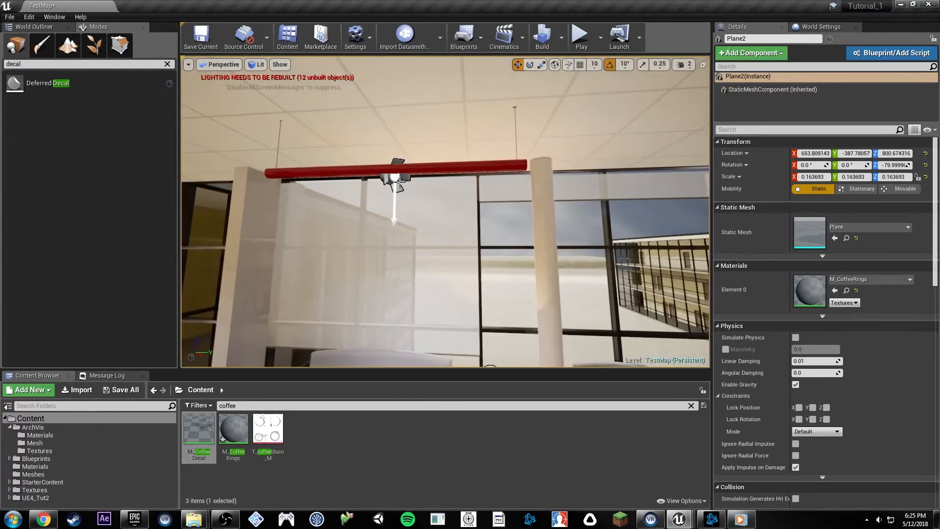
pyautogui.click(394, 178)
pyautogui.moveTo(394, 177); pyautogui.dragTo(362, 173, button='right')
pyautogui.moveTo(509, 161); pyautogui.dragTo(548, 162, button='right')
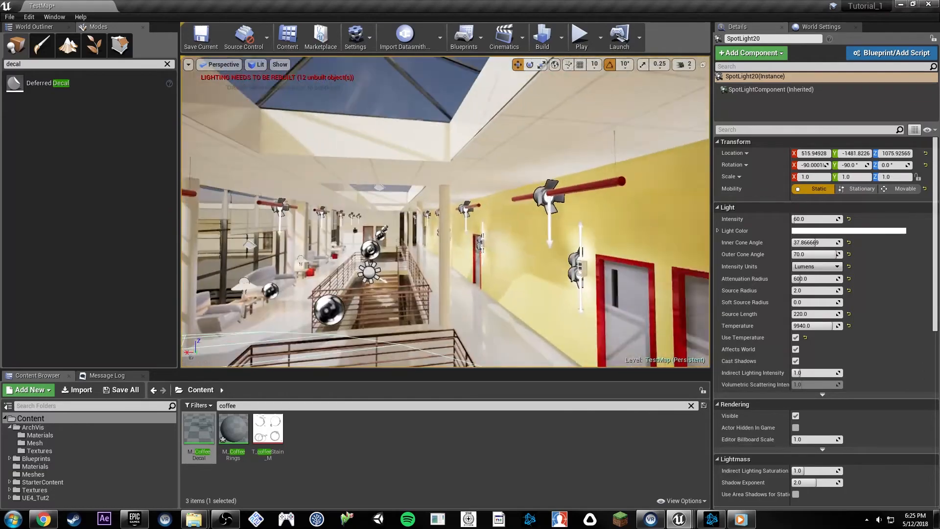
pyautogui.moveTo(589, 243); pyautogui.dragTo(466, 216, button='right')
pyautogui.click(461, 241)
pyautogui.press('s')
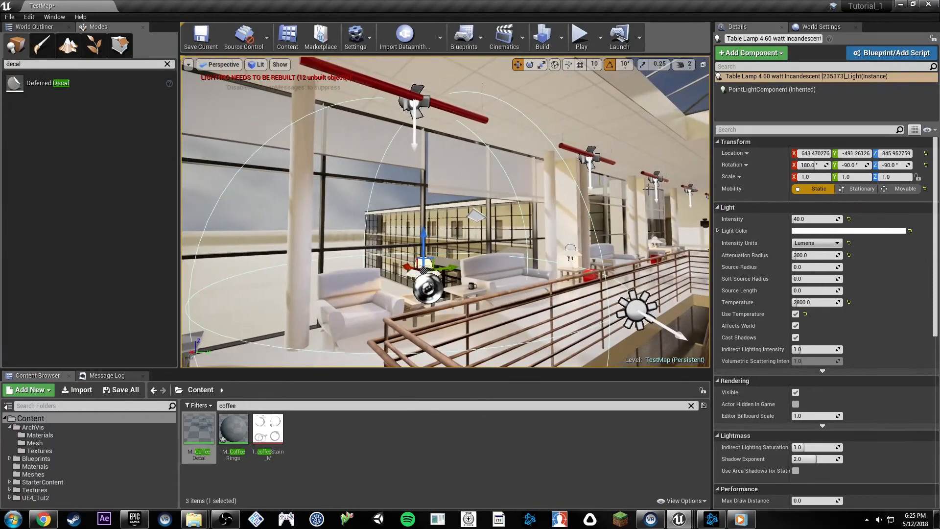
pyautogui.moveTo(536, 205)
pyautogui.mouseDown(button='right')
pyautogui.moveTo(362, 206)
pyautogui.moveTo(548, 206)
pyautogui.moveTo(537, 205)
pyautogui.mouseUp(button='right')
pyautogui.press('w')
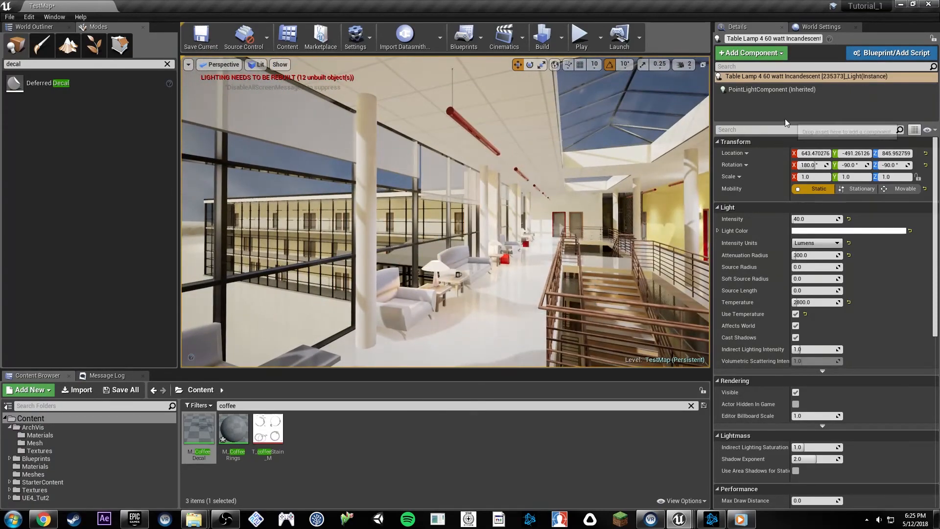
# - Examine the Lightmass bounce settings in the World Settings, and select a ceiling spotlight beside the yellow wall
pyautogui.click(819, 27)
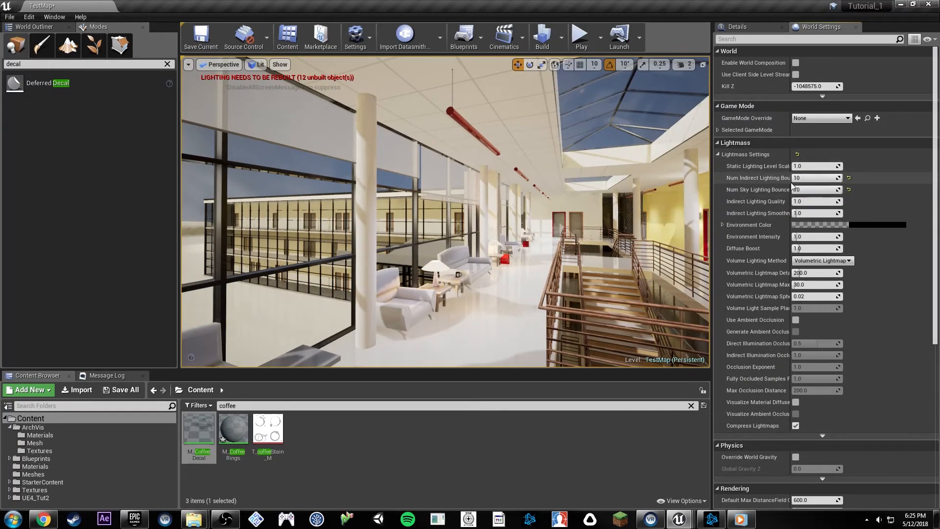
pyautogui.moveTo(790, 189); pyautogui.dragTo(810, 190)
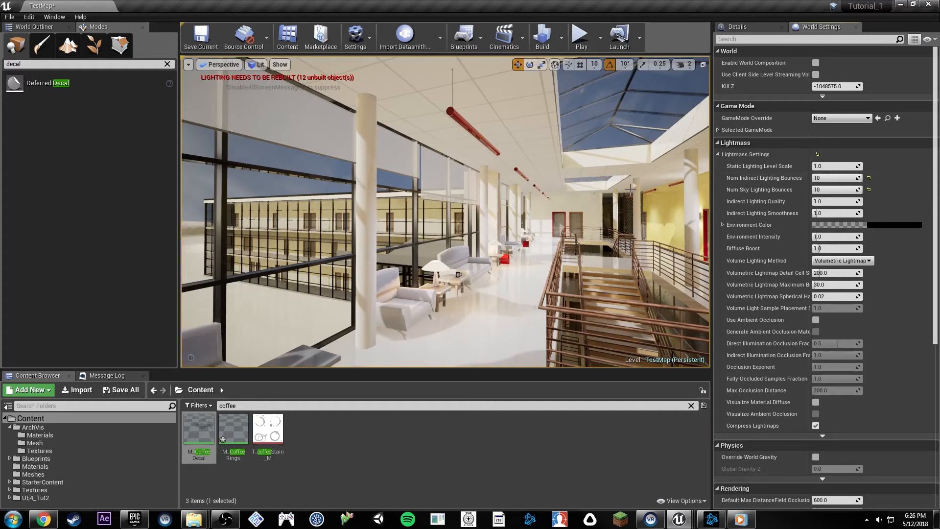
pyautogui.moveTo(473, 197); pyautogui.dragTo(509, 166, button='right')
pyautogui.press('g')
pyautogui.click(530, 196)
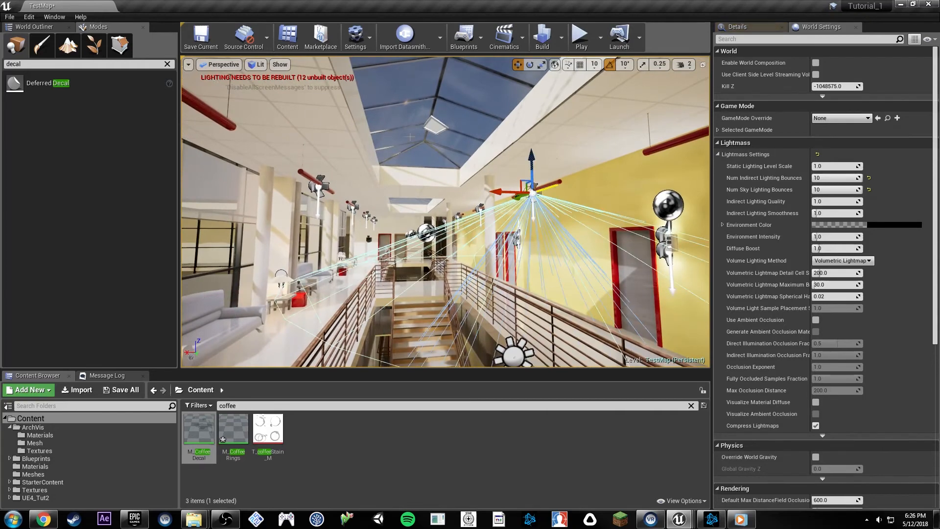
# - Clear the placement and World Outliner searches, and select every spotlight from SpotLight to SpotLight30
pyautogui.click(167, 65)
pyautogui.click(48, 27)
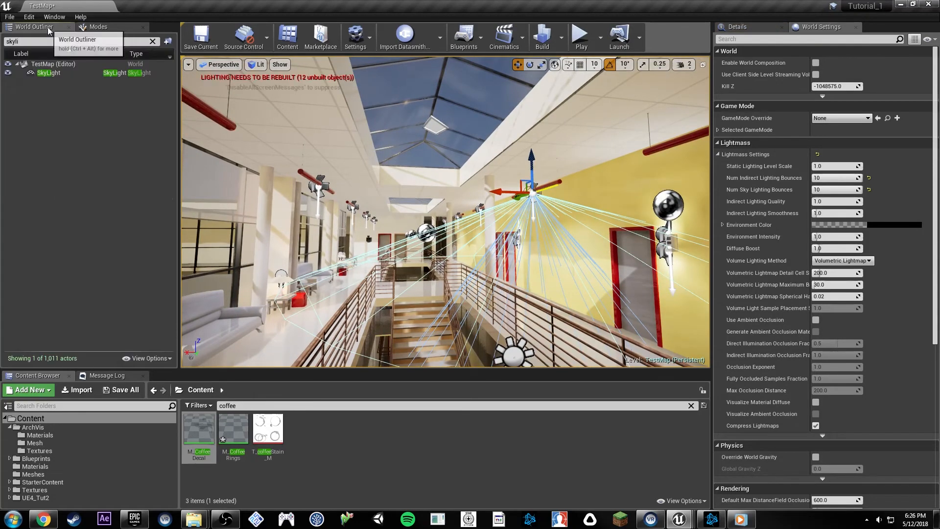
pyautogui.click(152, 42)
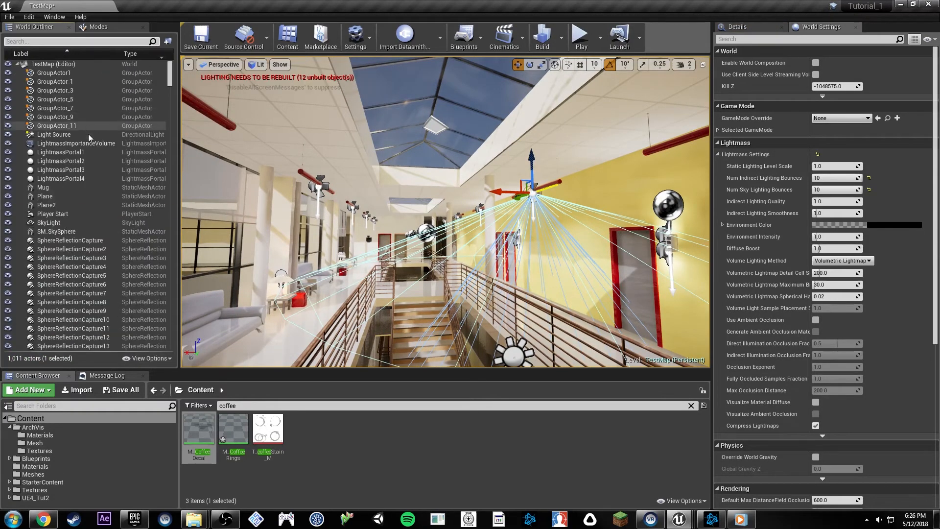
pyautogui.click(534, 195)
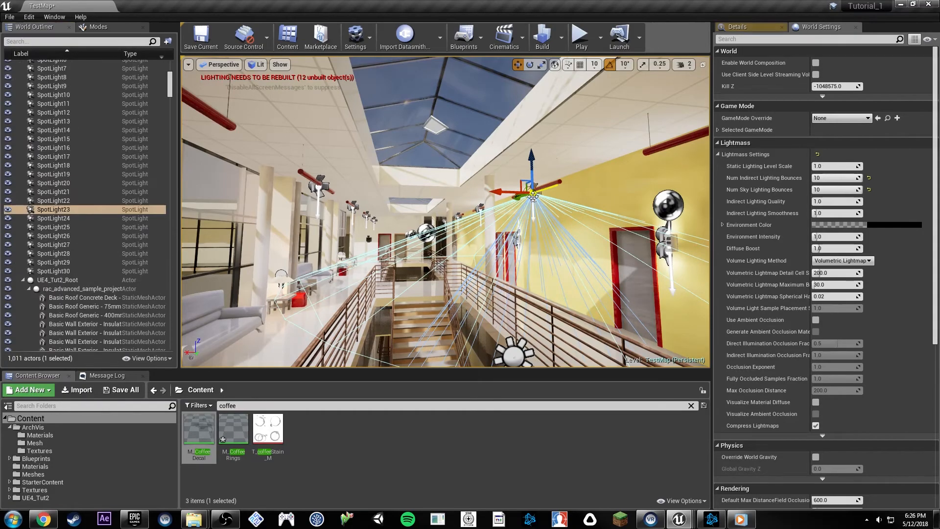
pyautogui.click(76, 272)
pyautogui.scroll(5, 74, 195)
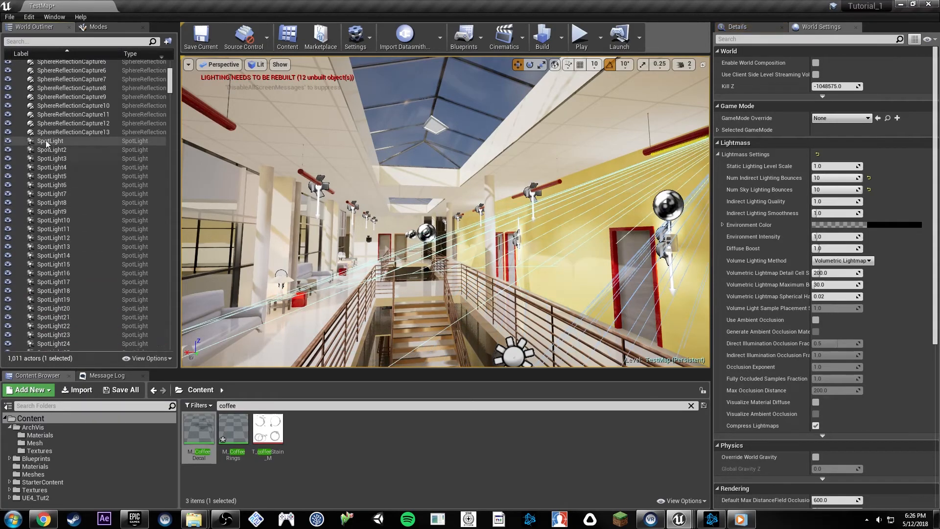
pyautogui.keyDown('shift'); pyautogui.click(45, 140); pyautogui.keyUp('shift')
pyautogui.press('f')
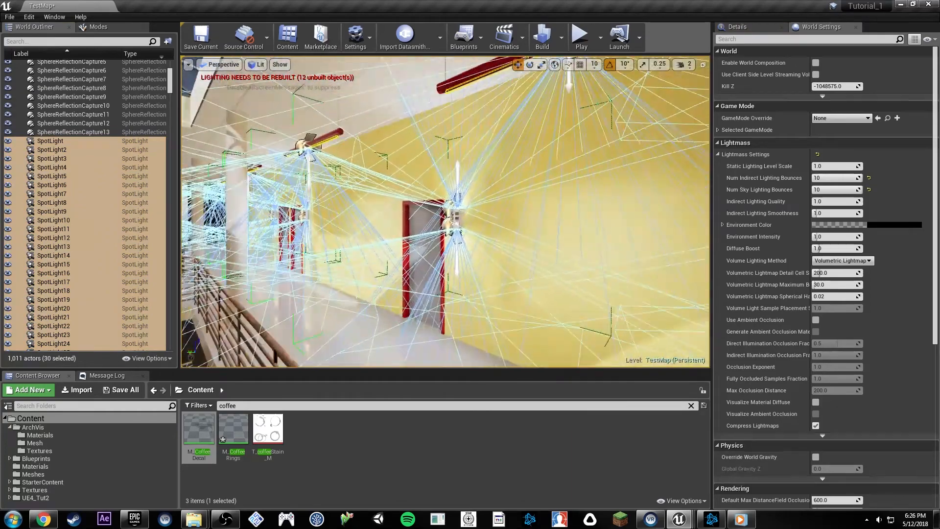
pyautogui.moveTo(201, 214)
pyautogui.mouseDown(button='right')
pyautogui.moveTo(220, 214)
pyautogui.moveTo(201, 214)
pyautogui.mouseUp(button='right')
pyautogui.press('s')
# - Group the wall-mounted spotlights, SpotLight to SpotLight14, and set their intensity to 25 lumens
pyautogui.click(82, 142)
pyautogui.keyDown('shift'); pyautogui.click(79, 151); pyautogui.keyUp('shift')
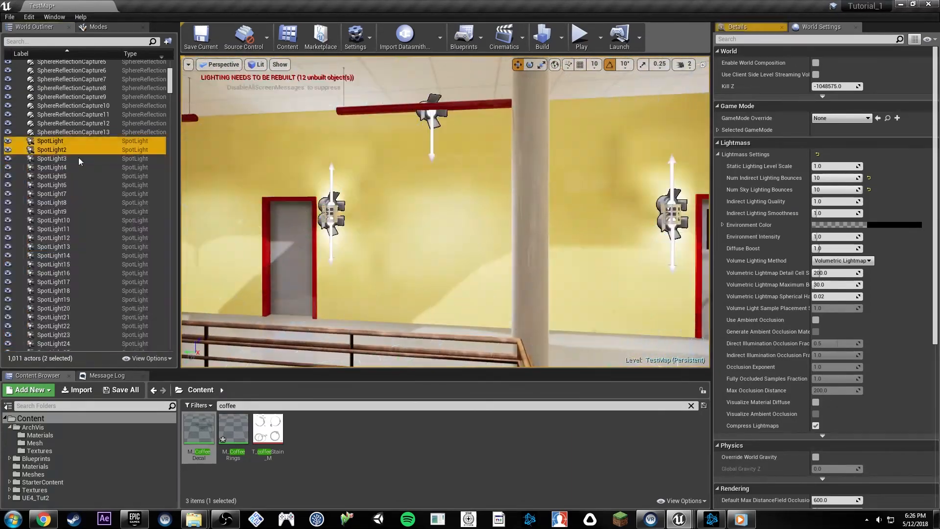
pyautogui.keyDown('shift'); pyautogui.click(70, 234); pyautogui.keyUp('shift')
pyautogui.press('f')
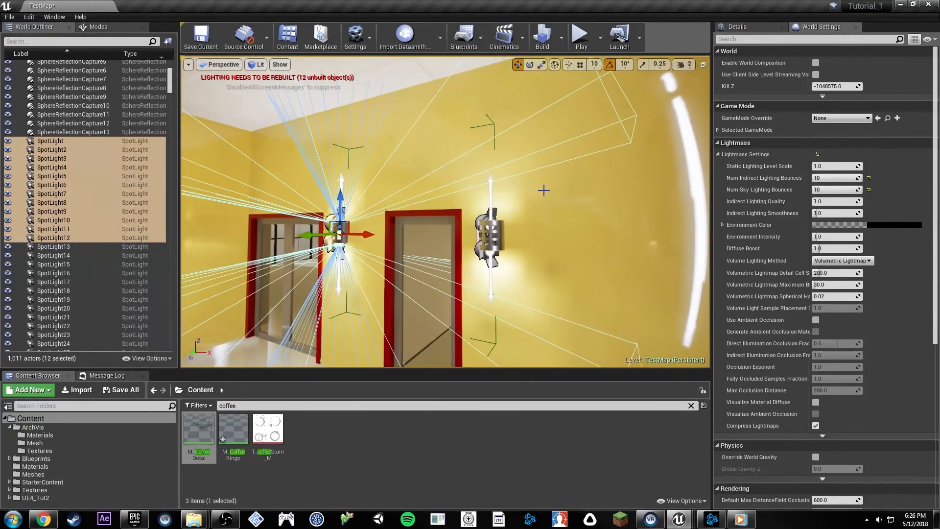
pyautogui.keyDown('ctrl'); pyautogui.click(490, 221); pyautogui.keyUp('ctrl')
pyautogui.press('f')
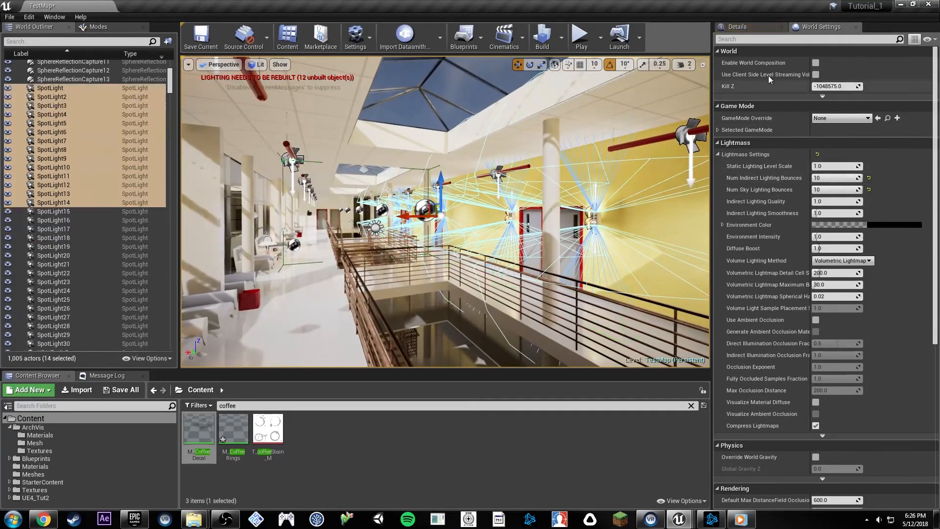
pyautogui.click(734, 27)
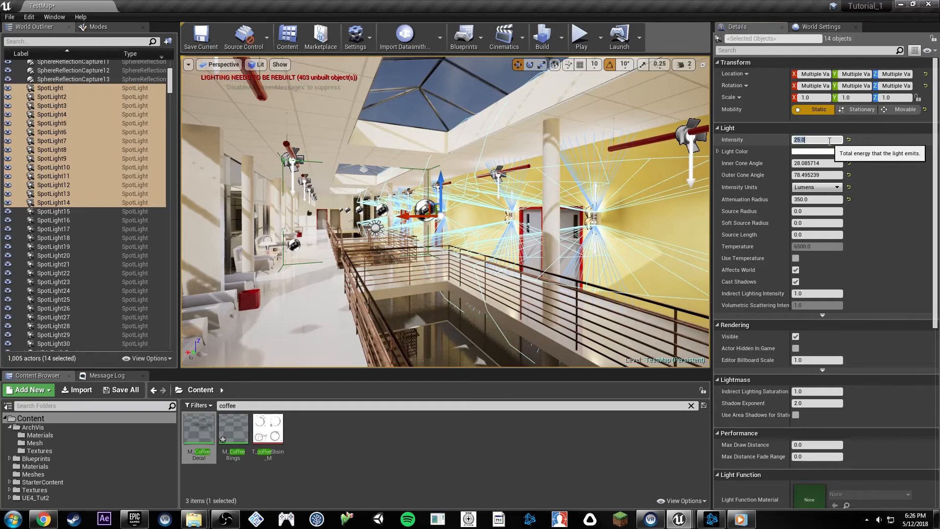
# - Select the grouped wall spotlights on the yellow wall and set their attenuation radius to 200
pyautogui.moveTo(651, 166); pyautogui.dragTo(534, 83, button='right')
pyautogui.moveTo(539, 169); pyautogui.dragTo(583, 230, button='right')
pyautogui.click(543, 174)
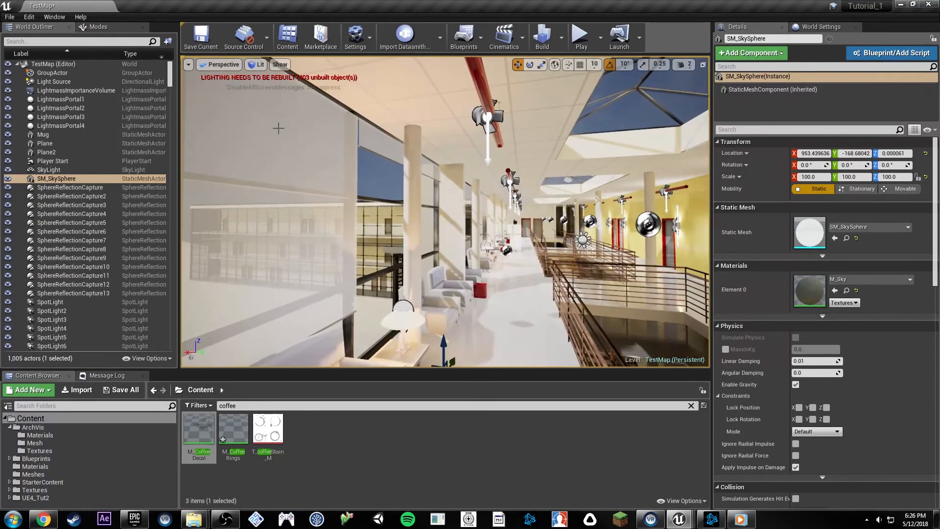
pyautogui.moveTo(579, 194); pyautogui.dragTo(525, 181, button='right')
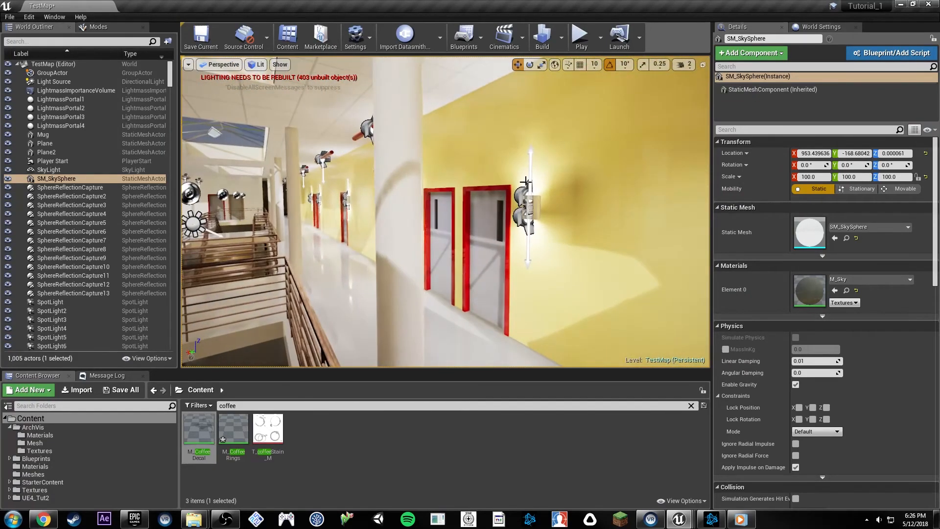
pyautogui.click(529, 186)
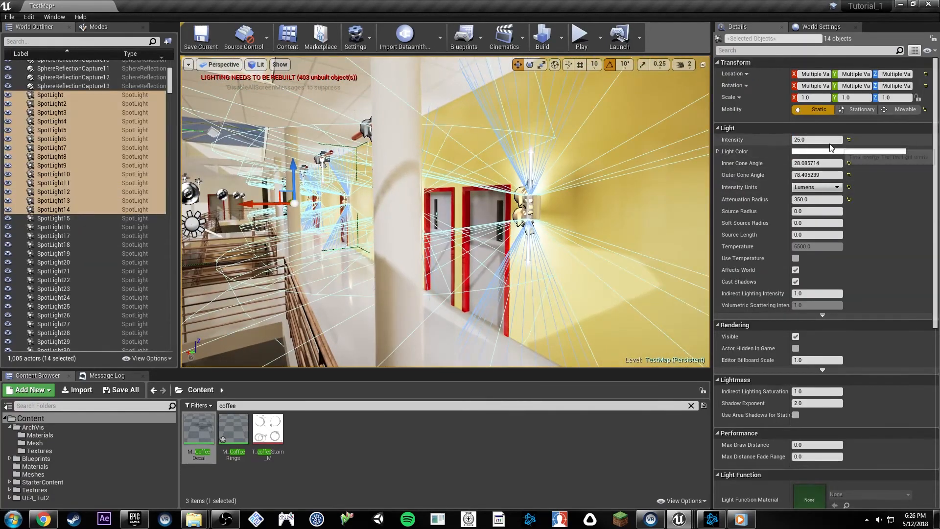
pyautogui.click(823, 200)
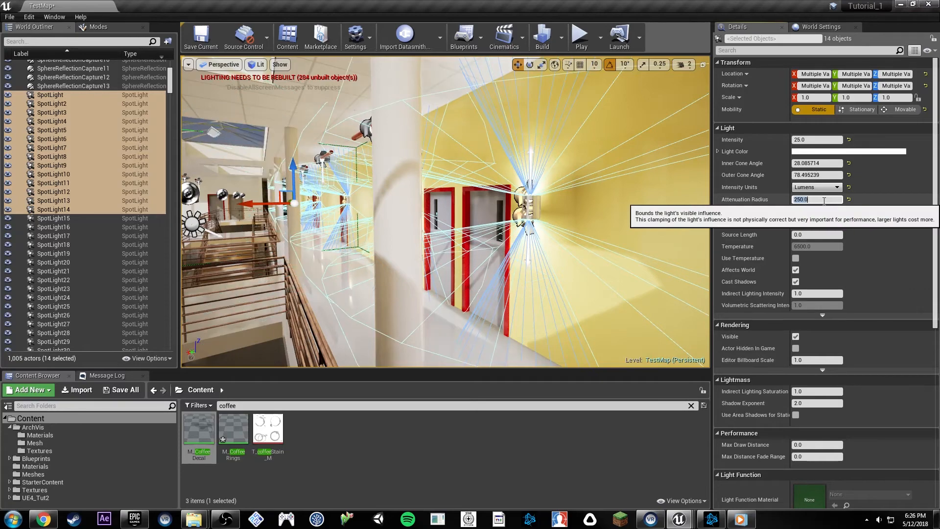
pyautogui.write('200')
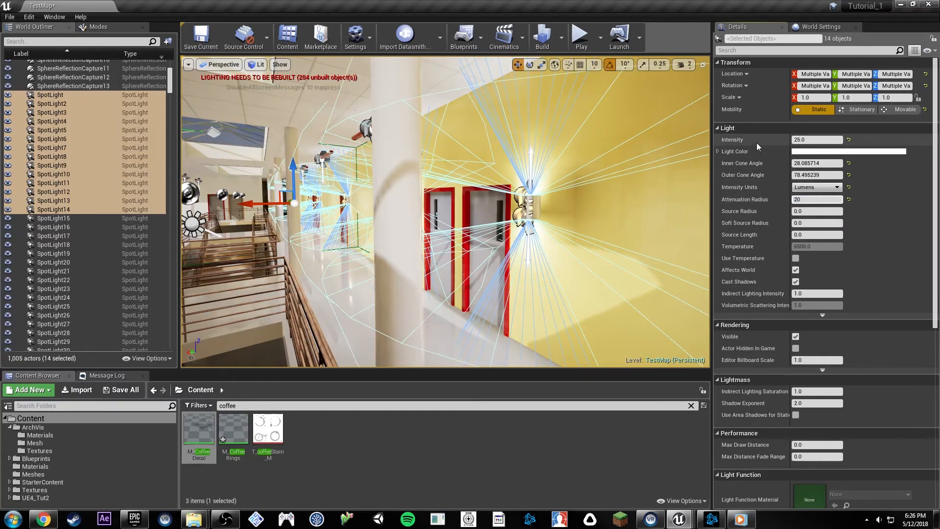
pyautogui.press('Return')
# - Group the ceiling spotlights, SpotLight15 to SpotLight30, and set their intensity to 30 lumens and attenuation radius to 350
pyautogui.press('s')
pyautogui.moveTo(662, 149); pyautogui.dragTo(587, 142, button='right')
pyautogui.click(541, 186)
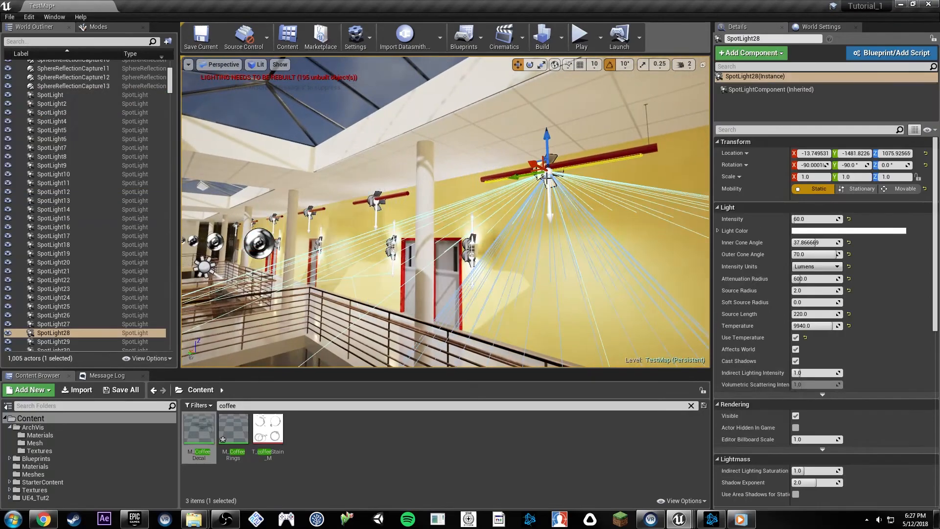
pyautogui.moveTo(542, 186)
pyautogui.mouseDown(button='right')
pyautogui.moveTo(513, 186)
pyautogui.moveTo(583, 184)
pyautogui.moveTo(531, 179)
pyautogui.mouseUp(button='right')
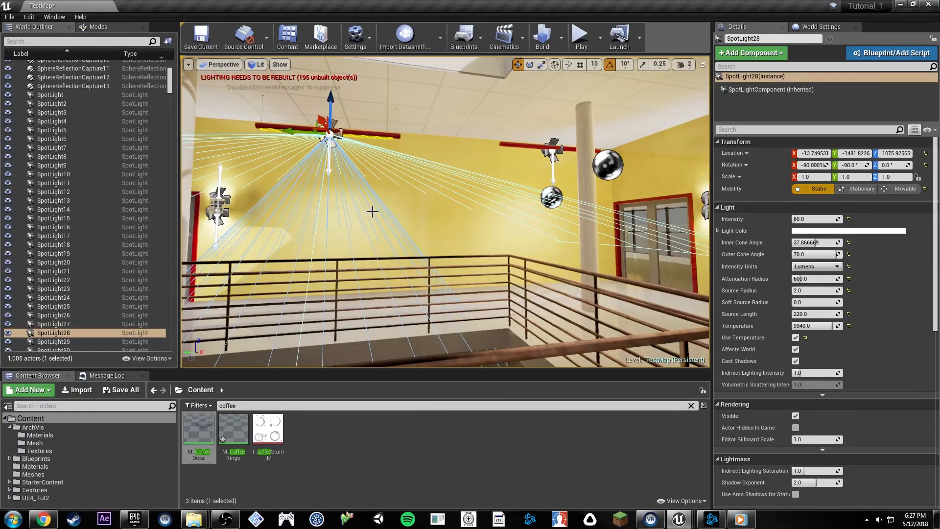
pyautogui.click(101, 104)
pyautogui.keyDown('shift'); pyautogui.click(70, 211); pyautogui.keyUp('shift')
pyautogui.click(70, 211)
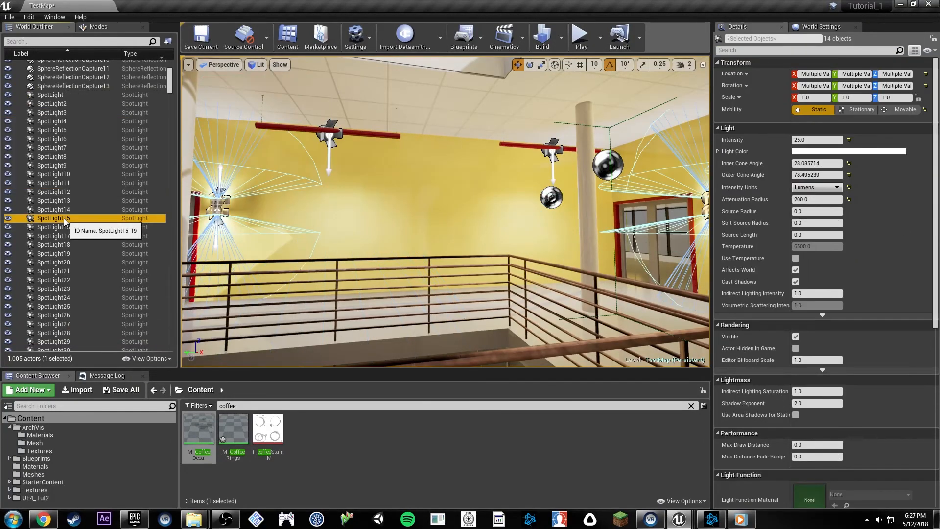
pyautogui.scroll(-3, 66, 223)
pyautogui.keyDown('shift'); pyautogui.click(53, 272); pyautogui.keyUp('shift')
pyautogui.press('f')
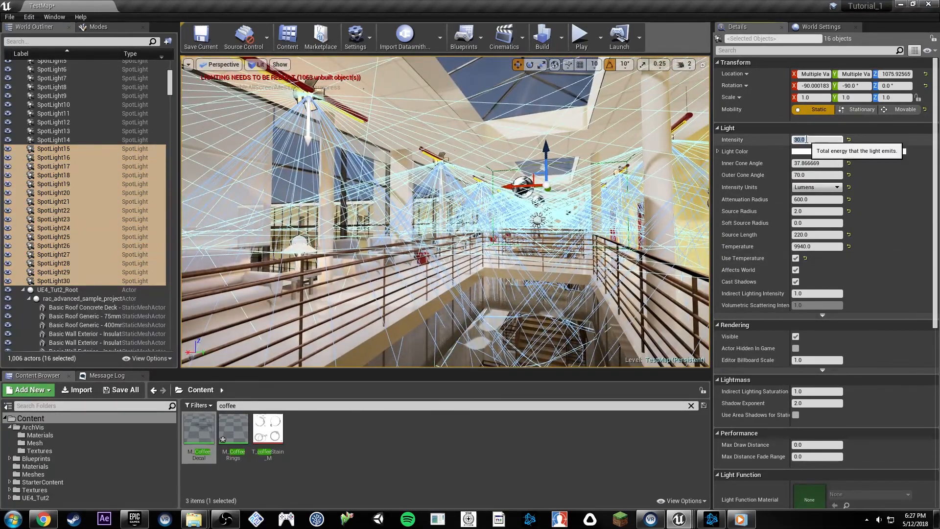
pyautogui.click(814, 199)
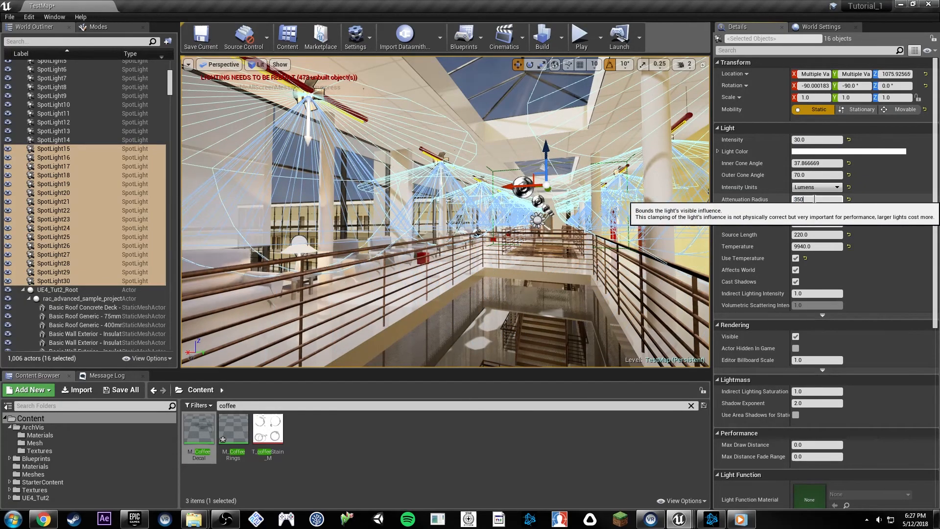
# - Select the four table lamp point lights together and set their intensity to 20 lumens
pyautogui.moveTo(440, 211); pyautogui.dragTo(440, 289, button='right')
pyautogui.moveTo(444, 235); pyautogui.dragTo(443, 56, button='right')
pyautogui.moveTo(439, 131); pyautogui.dragTo(442, 151, button='right')
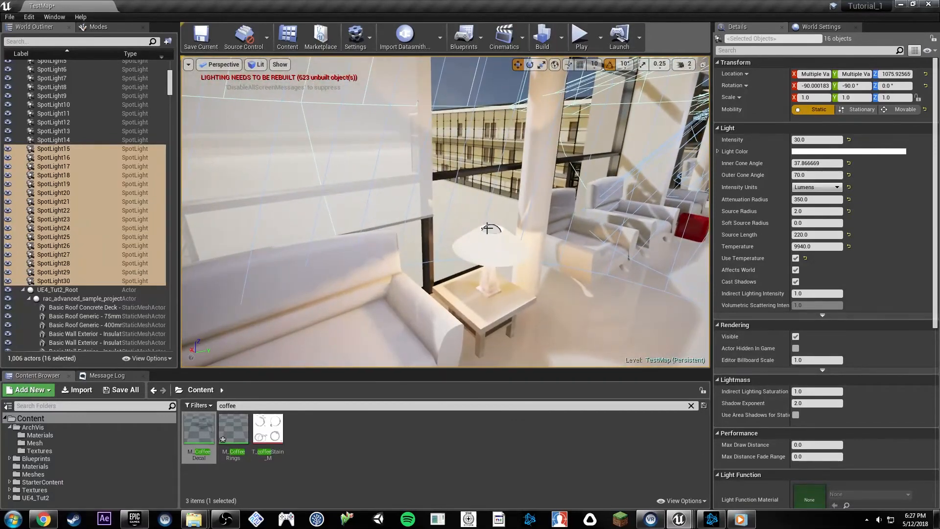
pyautogui.click(487, 227)
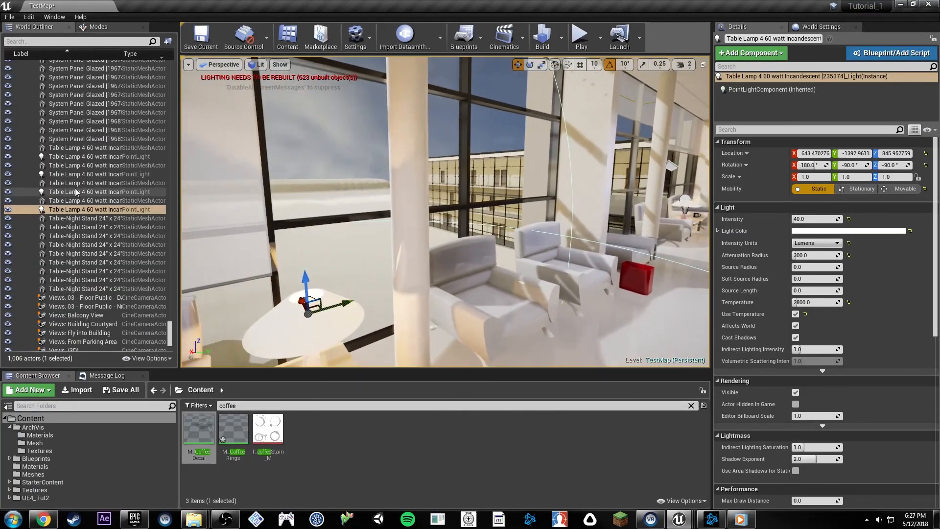
pyautogui.keyDown('ctrl'); pyautogui.click(76, 191); pyautogui.keyUp('ctrl')
pyautogui.keyDown('ctrl'); pyautogui.click(76, 173); pyautogui.keyUp('ctrl')
pyautogui.keyDown('ctrl'); pyautogui.click(75, 157); pyautogui.keyUp('ctrl')
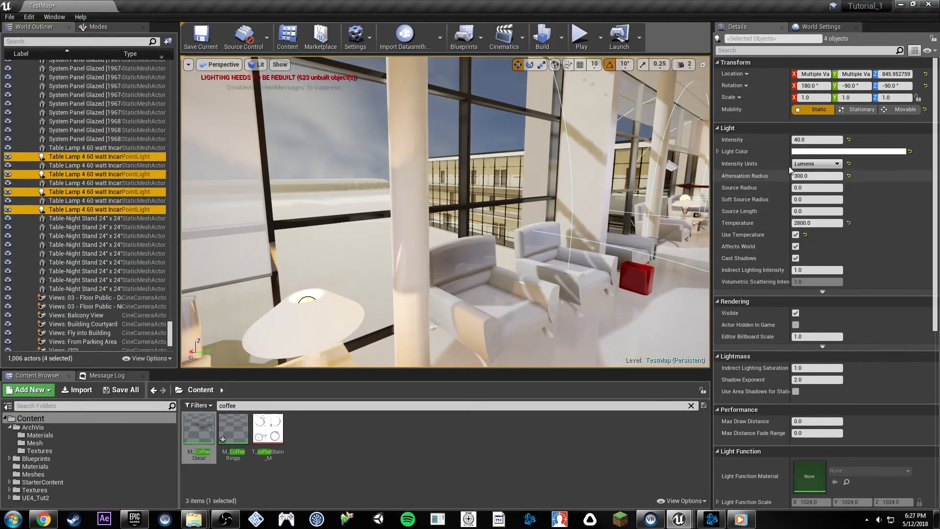
pyautogui.click(827, 141)
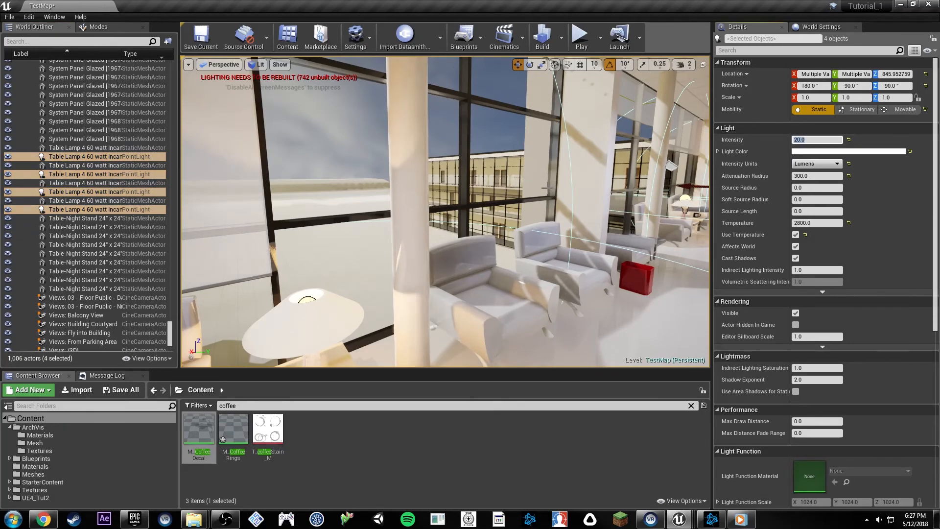
# - Set the directional Light Source's source angle to 1.0, and check its light color without changing it
pyautogui.press('s')
pyautogui.moveTo(637, 216); pyautogui.dragTo(708, 216, button='right')
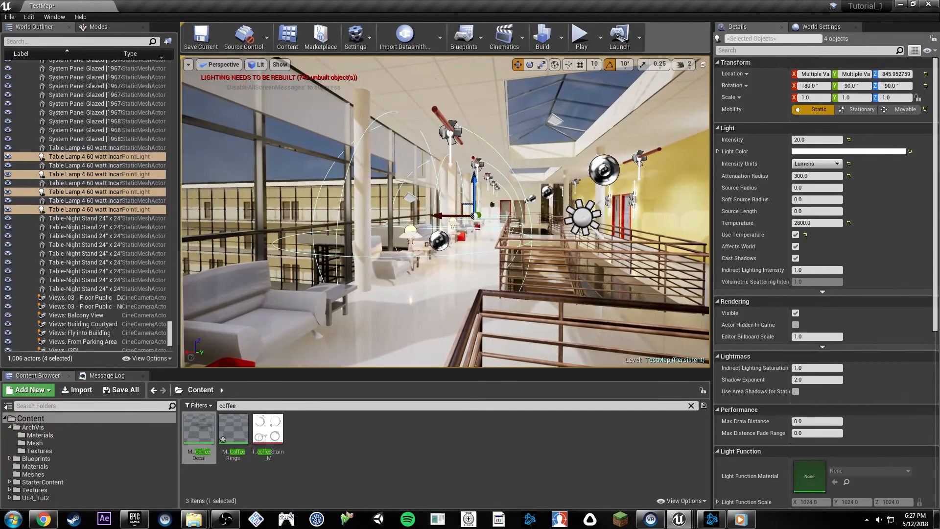
pyautogui.click(583, 214)
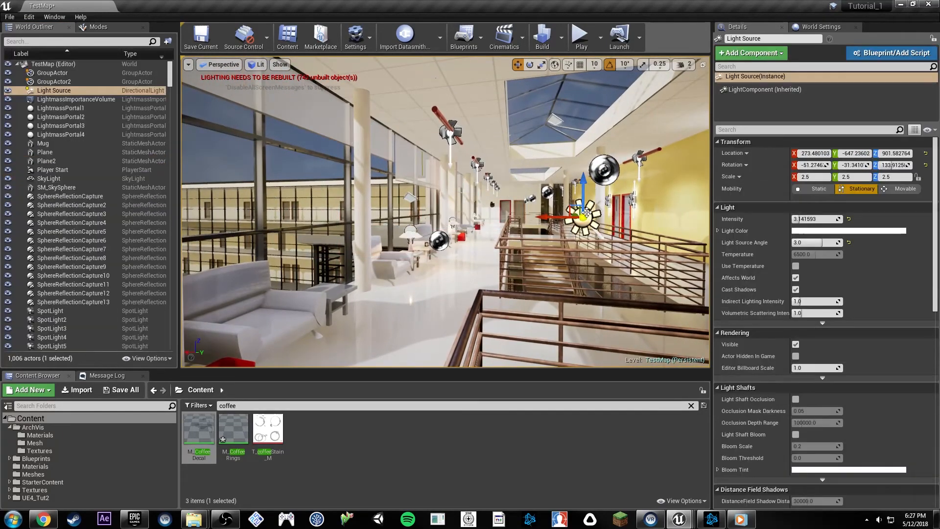
pyautogui.click(825, 241)
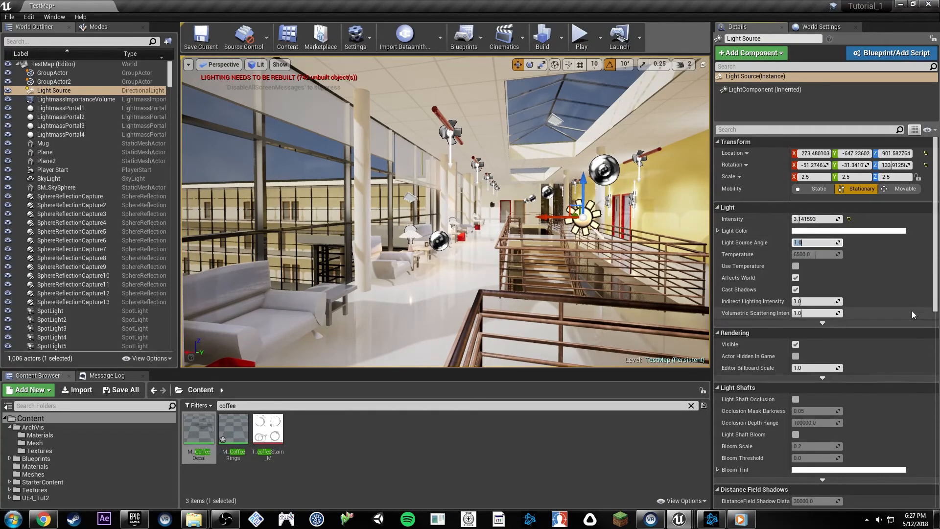
pyautogui.click(850, 231)
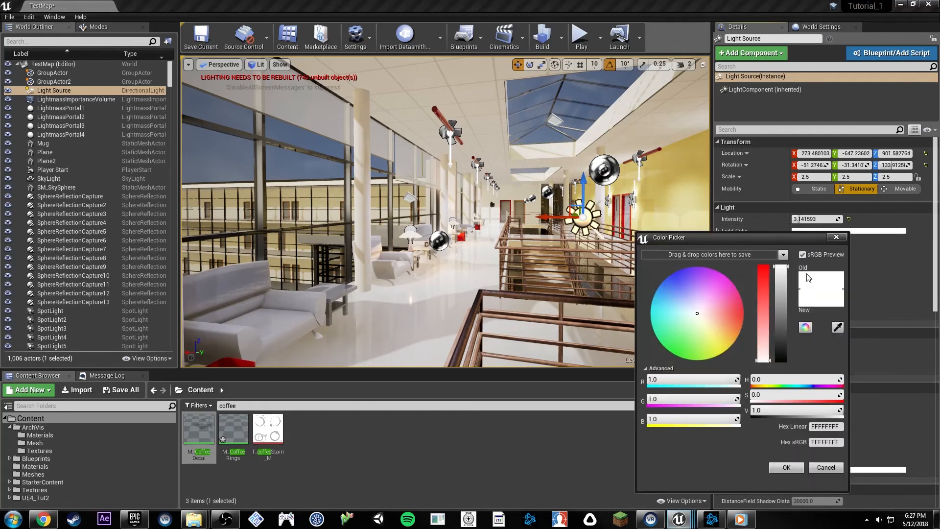
pyautogui.click(825, 467)
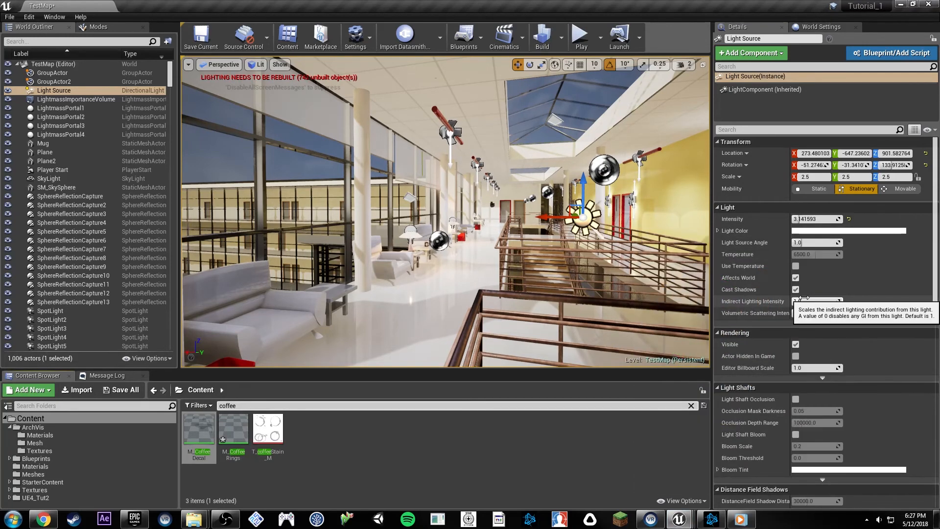
# - Enable Use Temperature on the directional Light Source and set its temperature to about 3950
pyautogui.click(796, 266)
pyautogui.moveTo(816, 255); pyautogui.dragTo(793, 255)
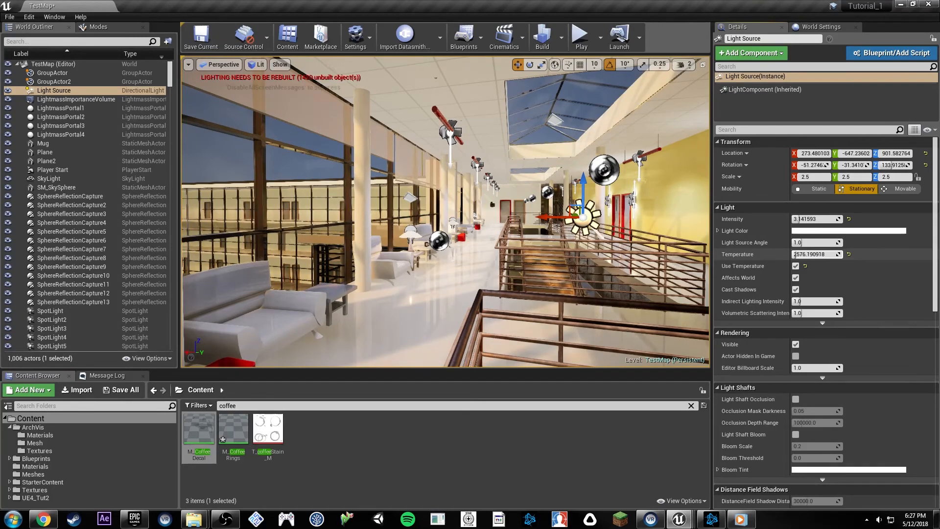
pyautogui.moveTo(803, 255); pyautogui.dragTo(803, 254)
# - Move the SkyLight over the open hall floor beside the stair railing, and set its intensity to 0.6
pyautogui.moveTo(538, 225); pyautogui.dragTo(595, 262, button='right')
pyautogui.press('w')
pyautogui.moveTo(448, 275); pyautogui.dragTo(464, 267, button='right')
pyautogui.click(464, 267)
pyautogui.press('s')
pyautogui.scroll(-1, 464, 267)
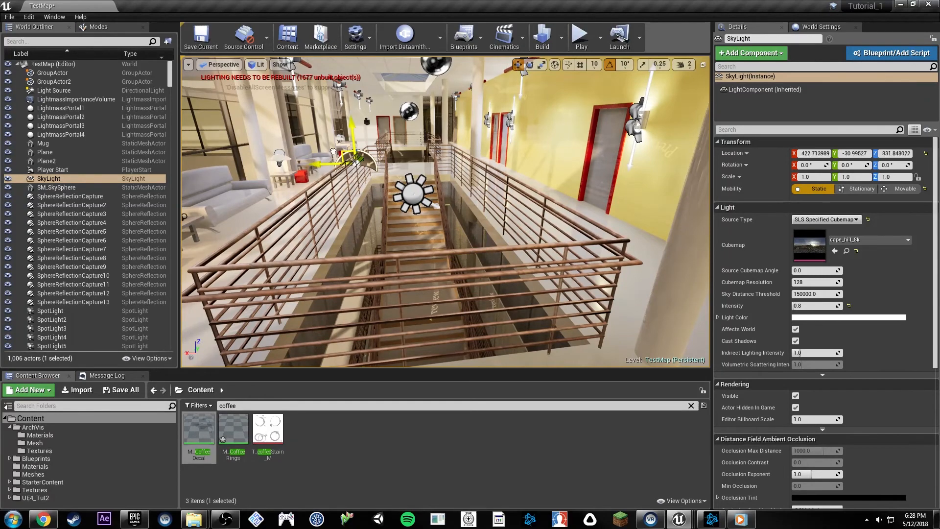
pyautogui.moveTo(360, 158); pyautogui.dragTo(247, 241)
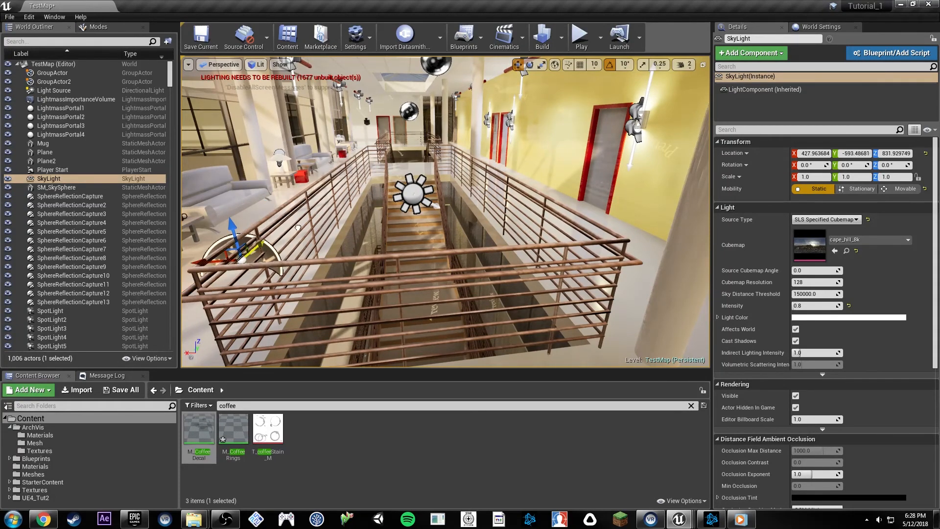
pyautogui.press('a')
pyautogui.moveTo(248, 241); pyautogui.dragTo(239, 259, button='right')
pyautogui.moveTo(429, 206); pyautogui.dragTo(390, 210)
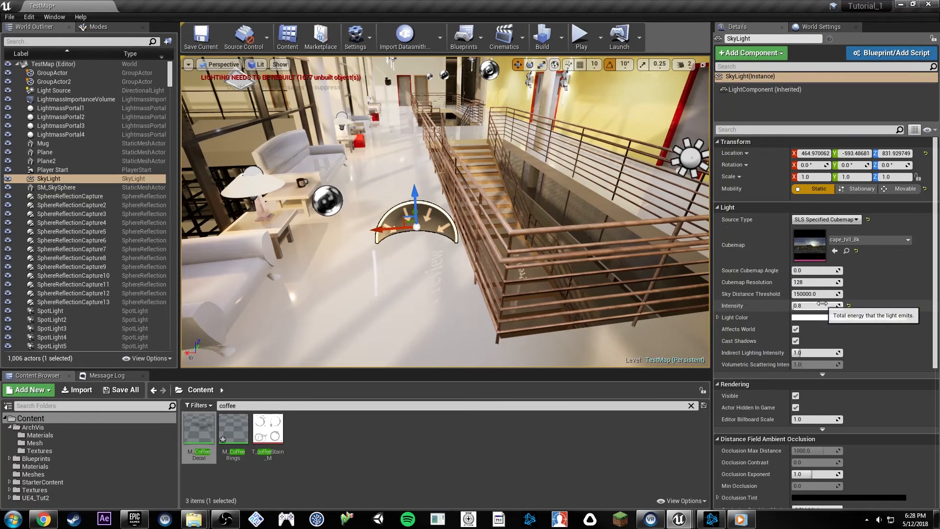
pyautogui.click(816, 305)
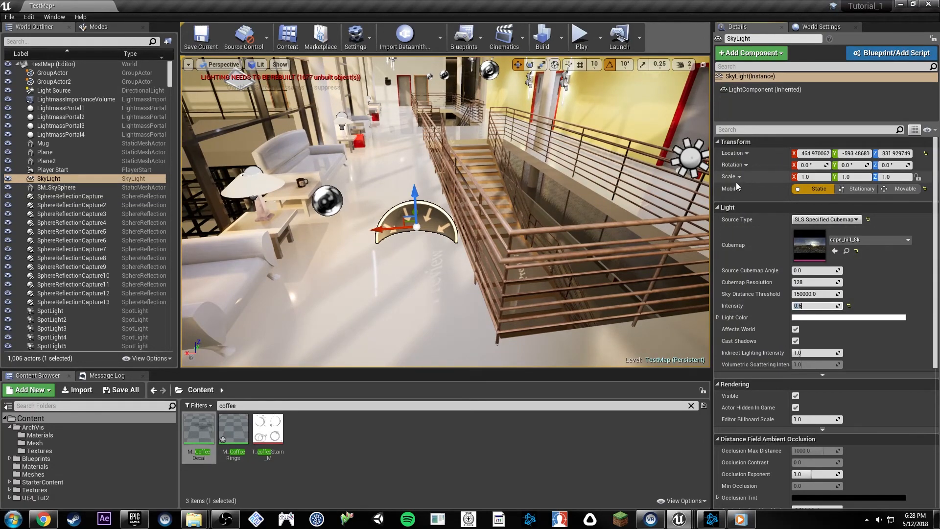
# - Select the directional Light Source in the upper hall and review the level's Lightmass settings in World Settings
pyautogui.press('s')
pyautogui.moveTo(563, 245); pyautogui.dragTo(529, 206, button='right')
pyautogui.press('d')
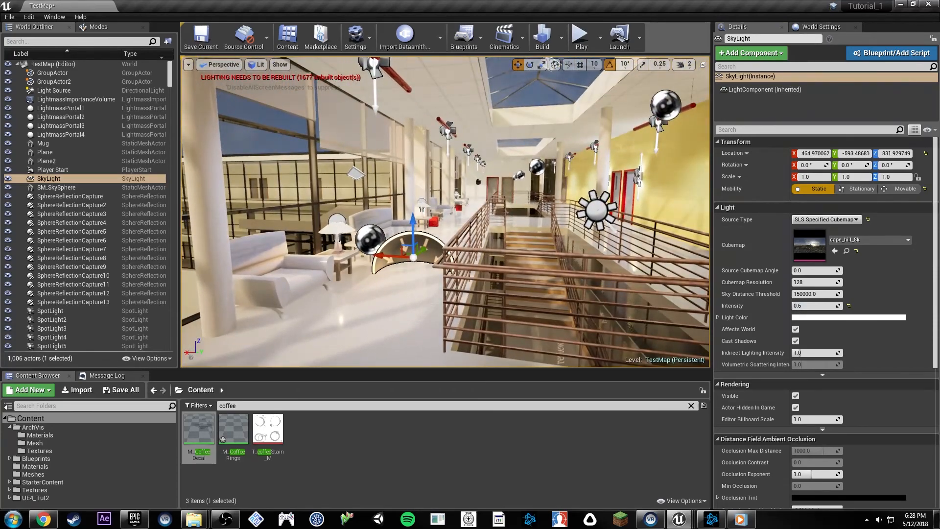
pyautogui.click(597, 210)
pyautogui.moveTo(596, 210); pyautogui.dragTo(578, 206, button='right')
pyautogui.press('s')
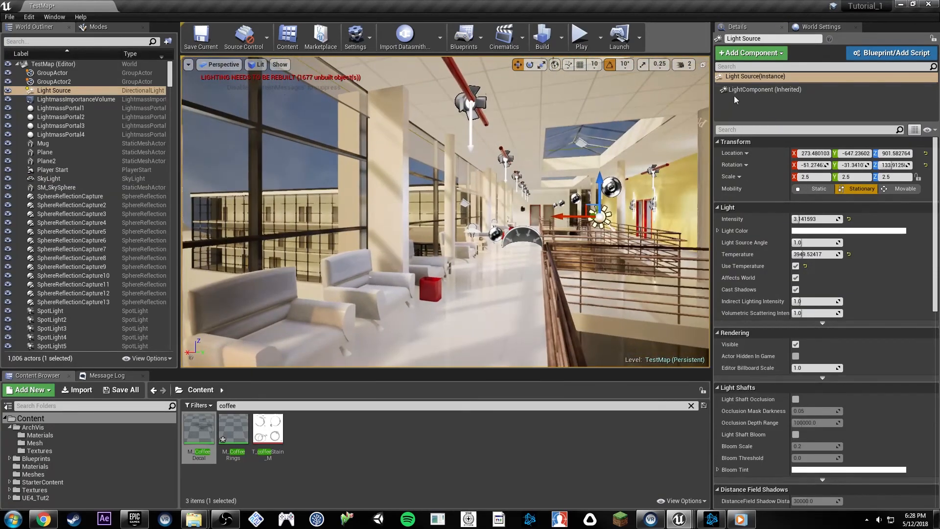
pyautogui.click(809, 27)
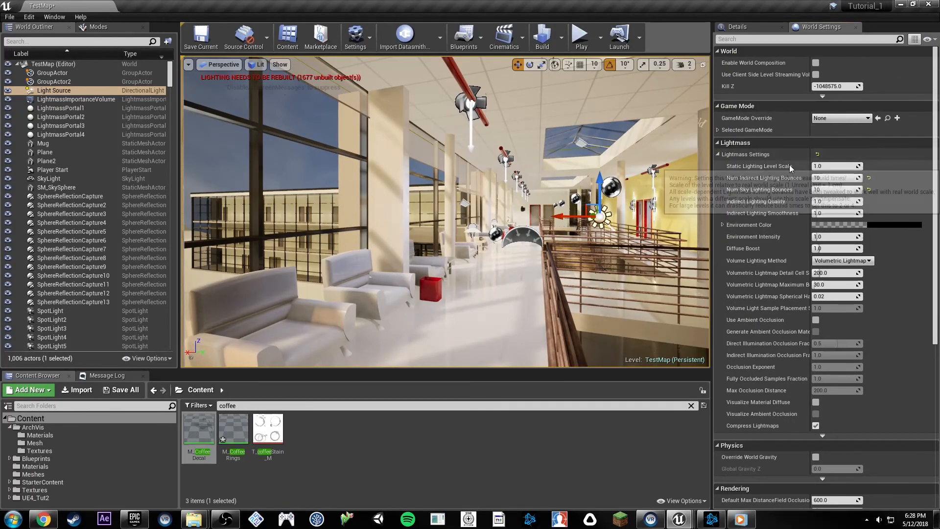
pyautogui.click(68, 18)
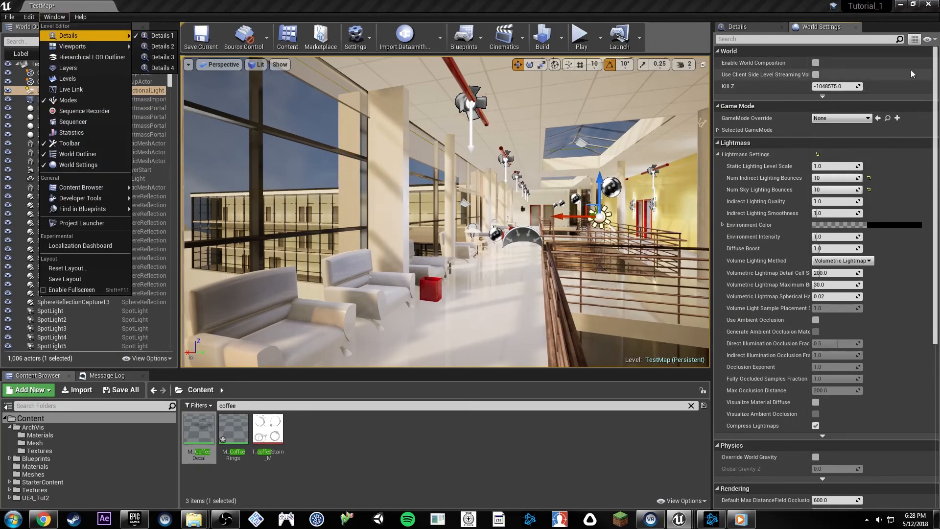
pyautogui.moveTo(775, 169)
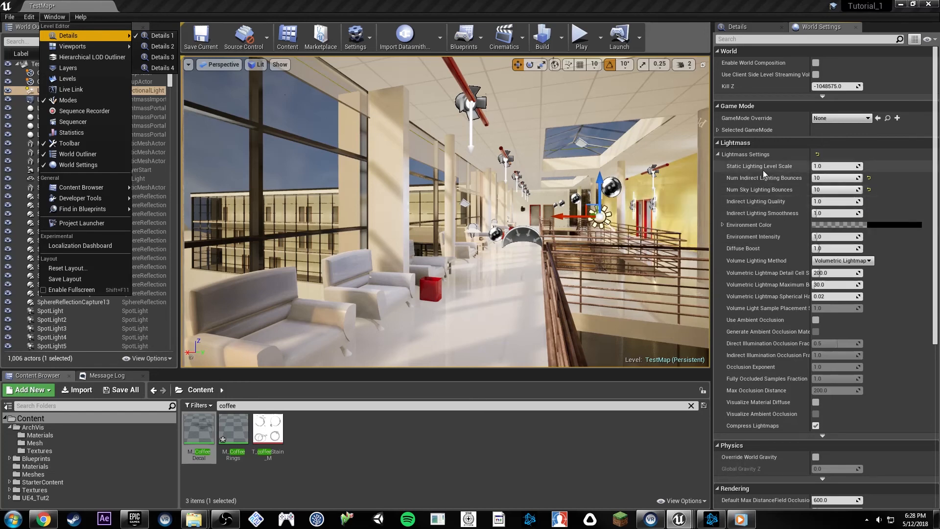
pyautogui.click(752, 28)
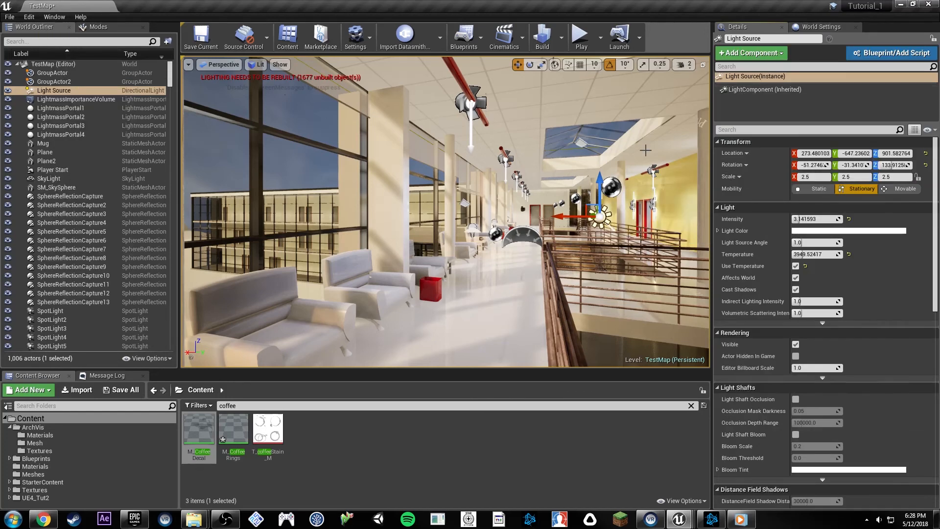
# - Review the light properties of the directional Light Source, the nearest table lamp's point light and the SkyLight
pyautogui.press('w')
pyautogui.moveTo(645, 150); pyautogui.dragTo(598, 150, button='right')
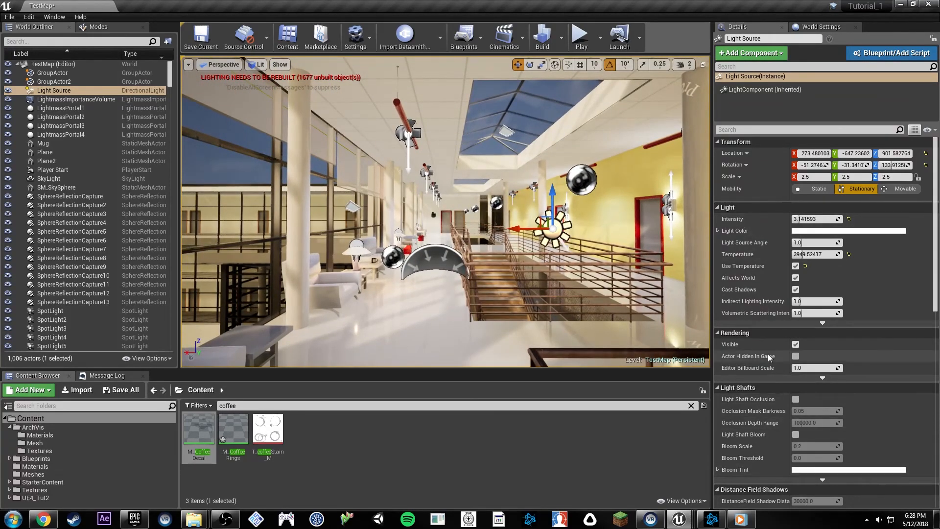
pyautogui.scroll(-4, 767, 353)
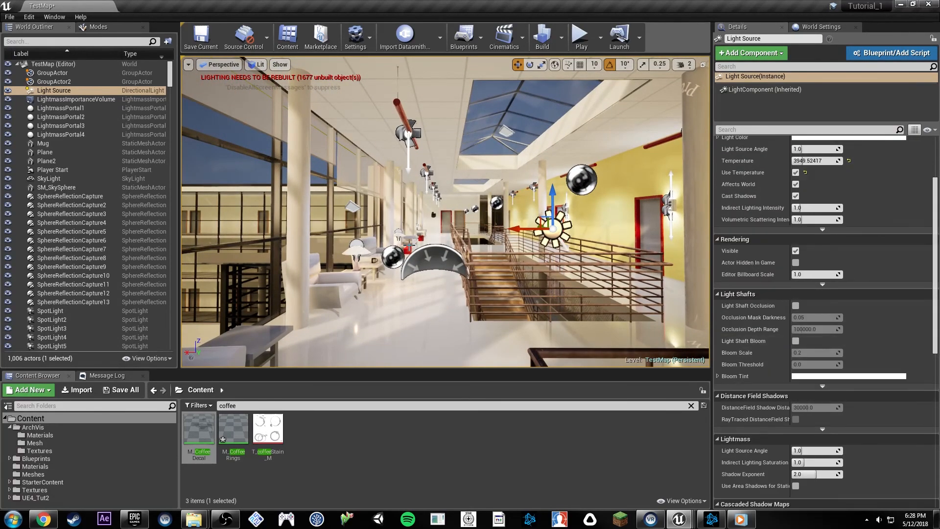
pyautogui.click(354, 245)
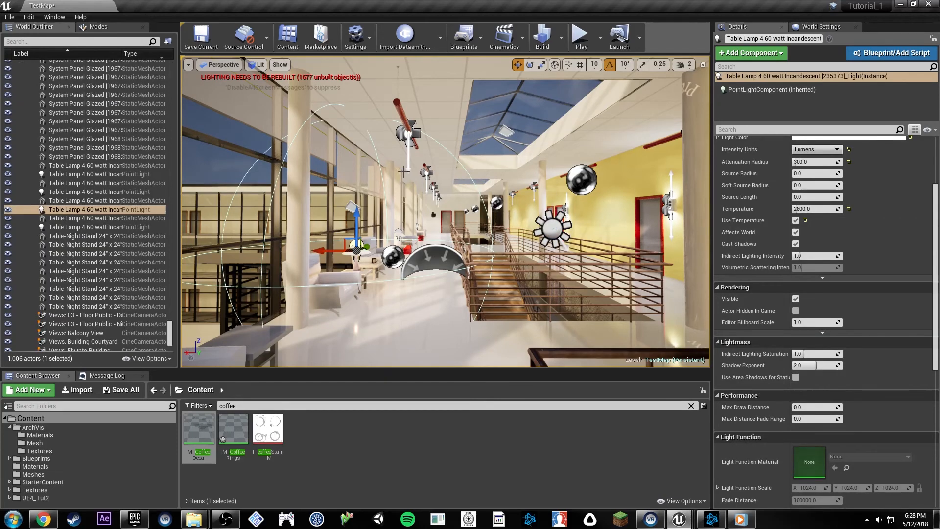
pyautogui.click(443, 258)
pyautogui.moveTo(443, 258); pyautogui.dragTo(440, 263, button='right')
pyautogui.press('w')
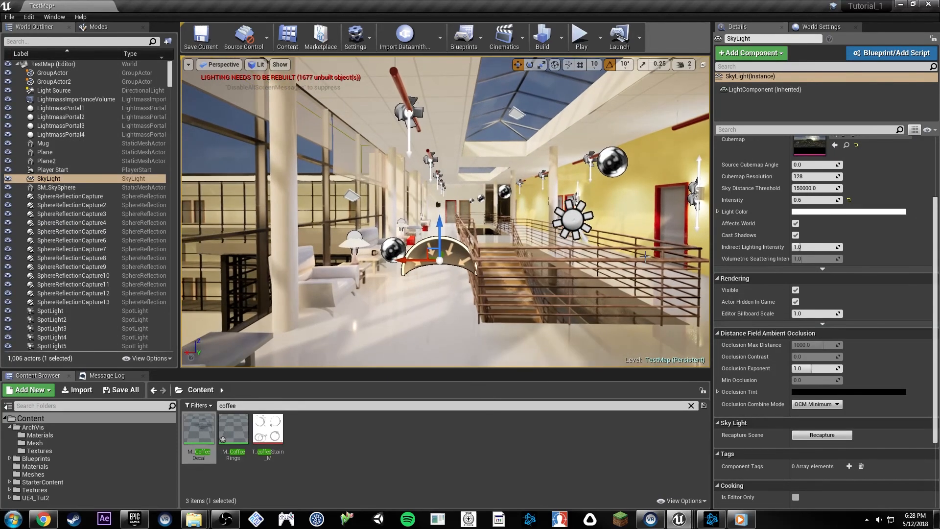
pyautogui.scroll(5, 812, 161)
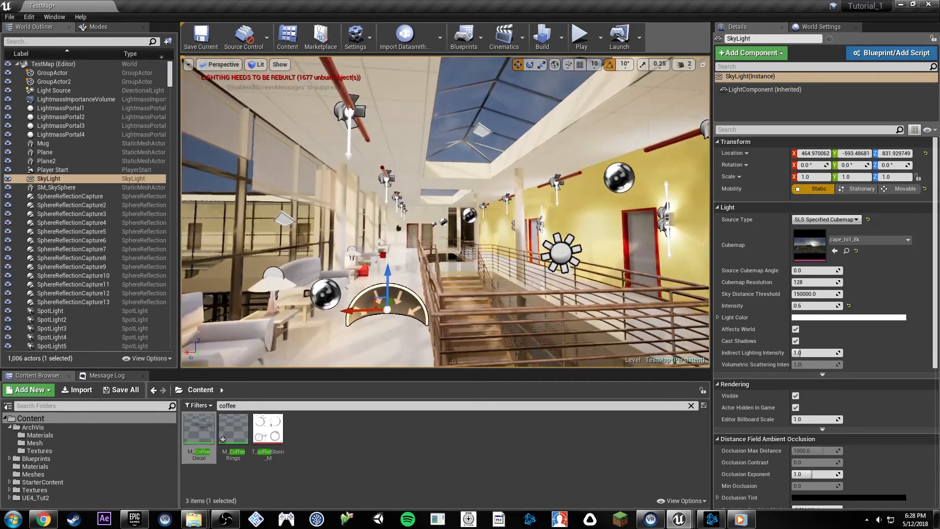
# - Build the reflection captures, and inspect the reflections along the upper hall's windows and yellow wall
pyautogui.click(561, 32)
pyautogui.click(587, 130)
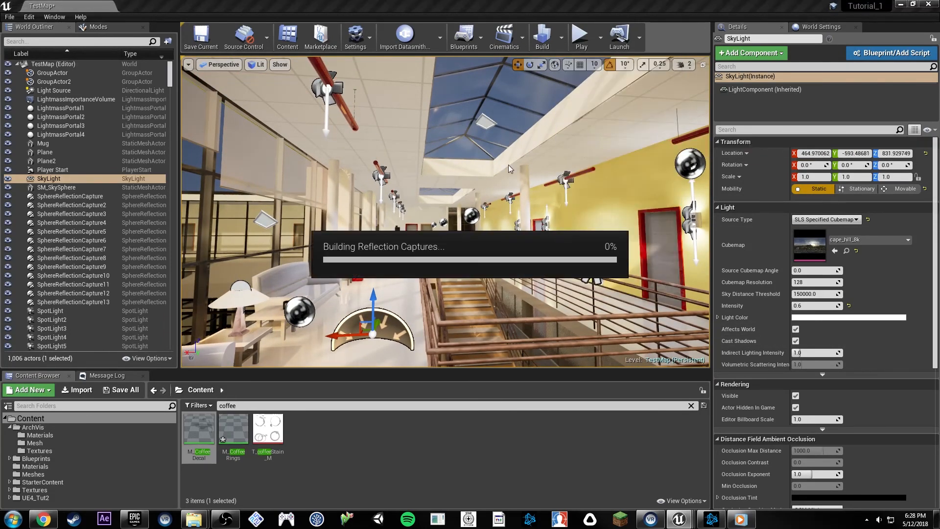
pyautogui.moveTo(522, 189); pyautogui.dragTo(662, 192, button='right')
pyautogui.click(523, 190)
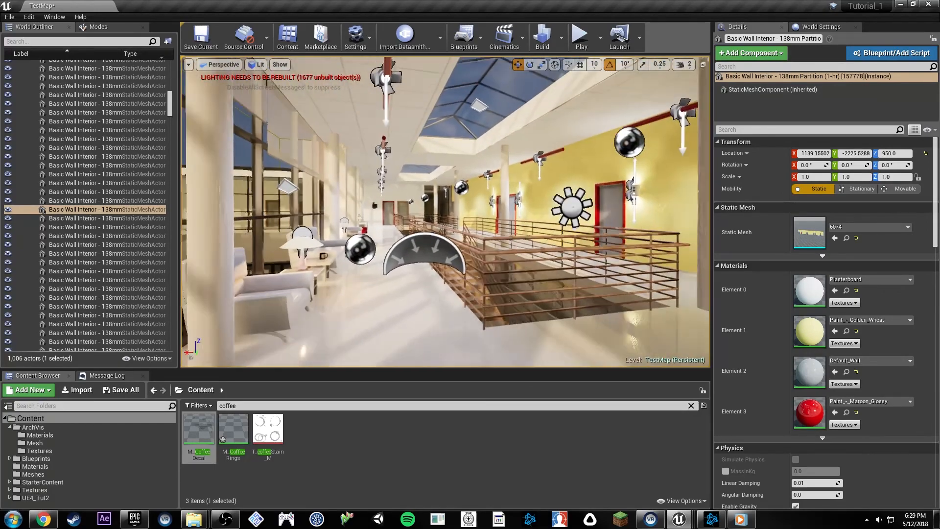
pyautogui.moveTo(523, 191); pyautogui.dragTo(499, 191, button='right')
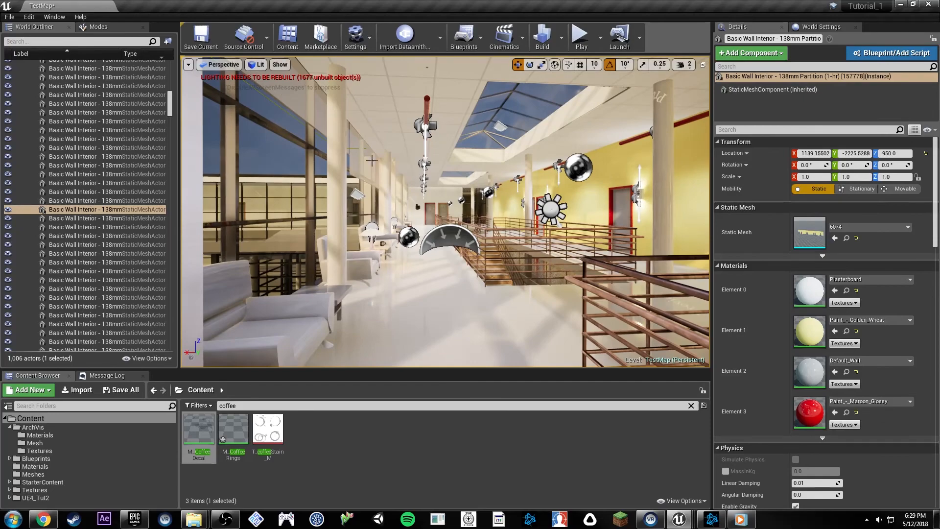
pyautogui.press('w')
pyautogui.moveTo(372, 160); pyautogui.dragTo(323, 157, button='right')
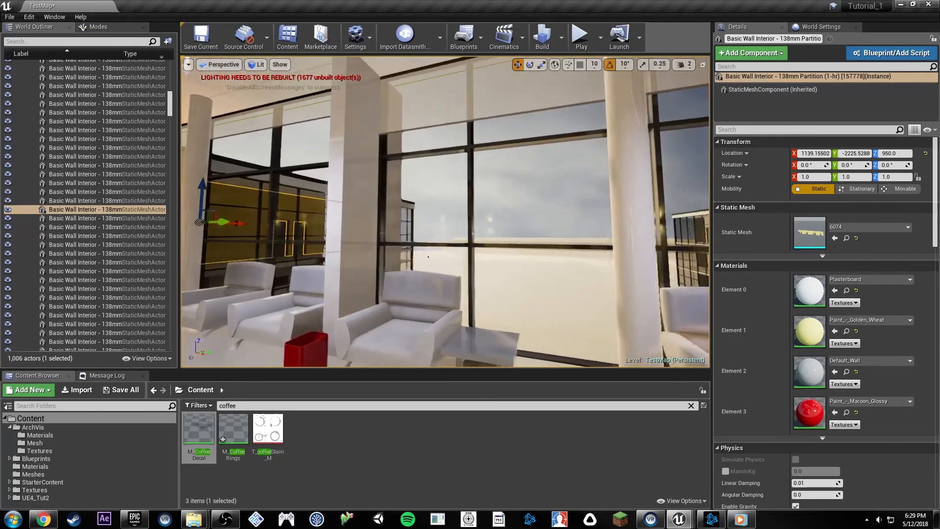
pyautogui.moveTo(415, 219); pyautogui.dragTo(509, 194, button='right')
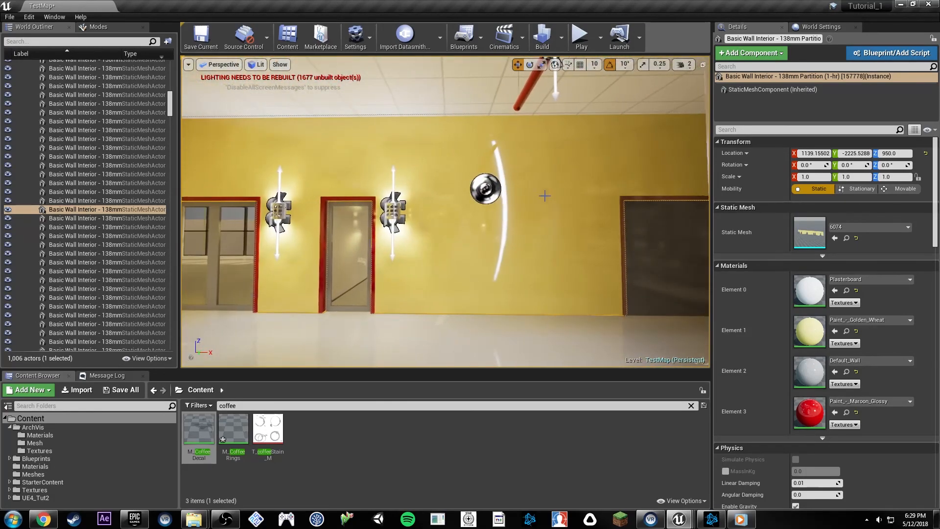
# - Set the influence radius of SphereReflectionCapture11 by the yellow wall to about 476
pyautogui.click(490, 184)
pyautogui.press('s')
pyautogui.moveTo(548, 127); pyautogui.dragTo(548, 128, button='right')
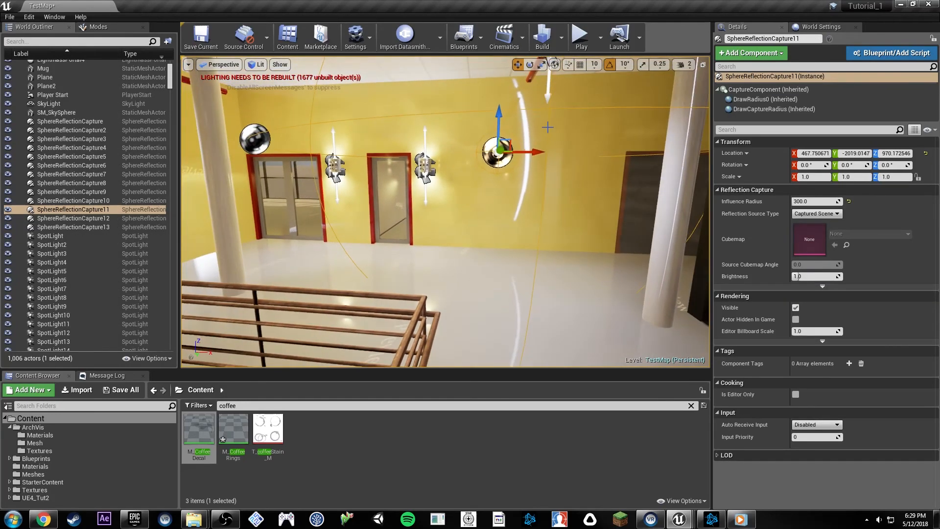
pyautogui.keyDown('alt'); pyautogui.moveTo(535, 153); pyautogui.dragTo(608, 154); pyautogui.keyUp('alt')
pyautogui.hotkey('ctrl', 'z')
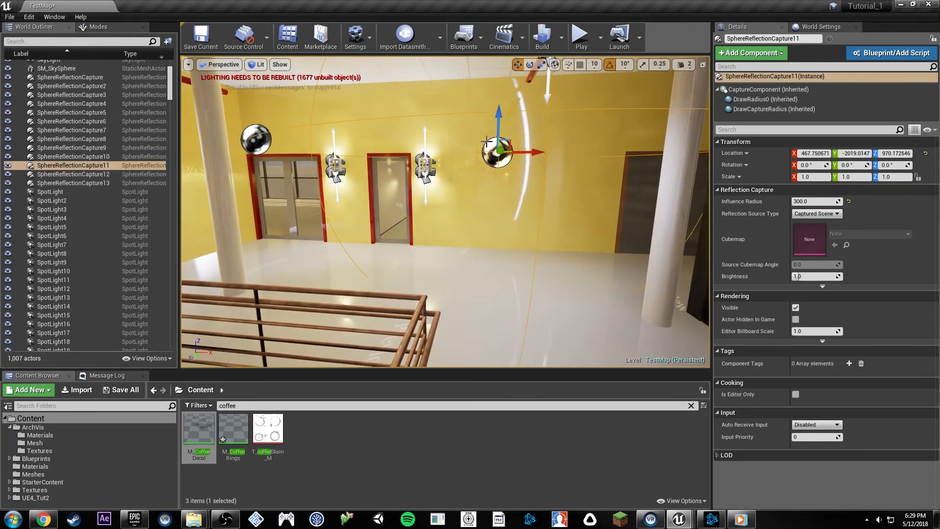
pyautogui.moveTo(803, 201); pyautogui.dragTo(797, 201)
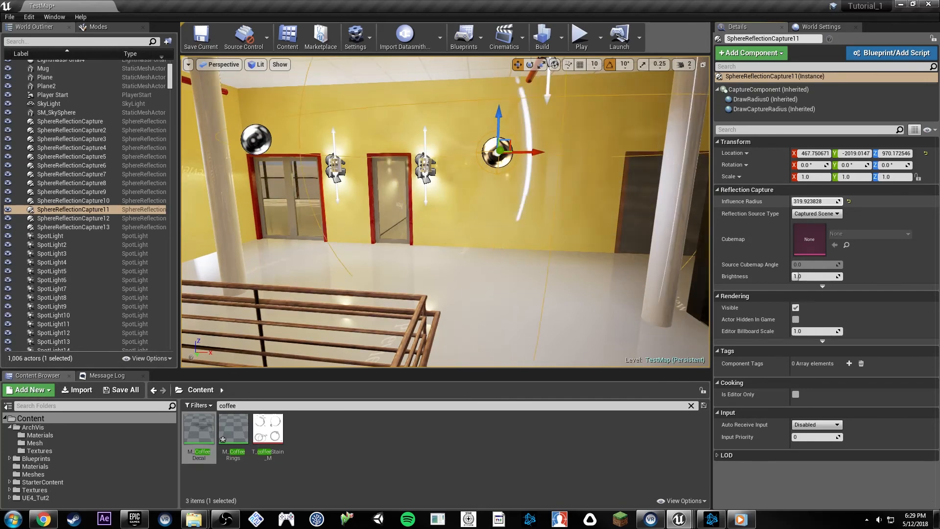
pyautogui.moveTo(794, 201); pyautogui.dragTo(794, 201)
# - Move SphereReflectionCapture11 to Y about -1915, and duplicate it along the X axis to X about 639
pyautogui.moveTo(489, 211); pyautogui.dragTo(587, 215, button='right')
pyautogui.press('a')
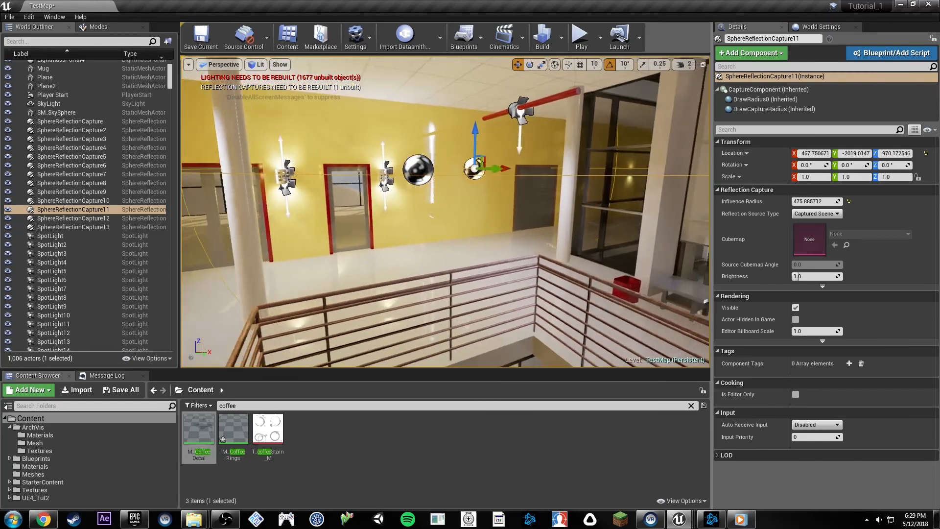
pyautogui.press('d')
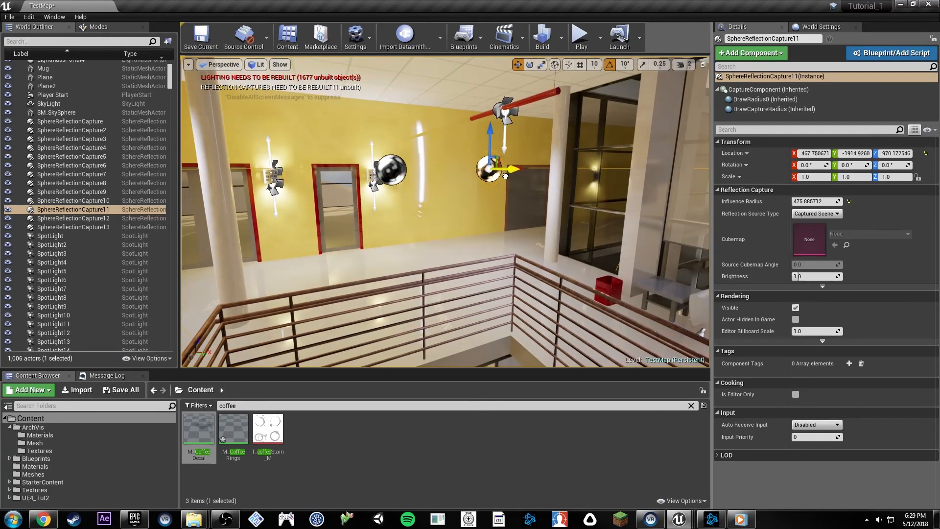
pyautogui.keyDown('alt'); pyautogui.moveTo(519, 165); pyautogui.dragTo(583, 159); pyautogui.keyUp('alt')
pyautogui.press('d')
pyautogui.moveTo(448, 167); pyautogui.dragTo(402, 162, button='right')
pyautogui.press('s')
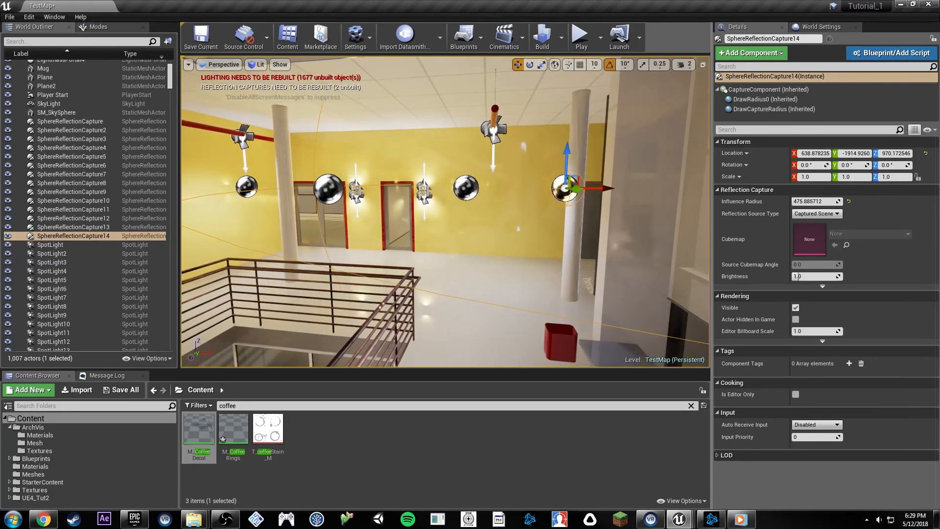
# - Select SphereReflectionCapture11 in front of the yellow wall again and nudge it along the X axis
pyautogui.click(466, 187)
pyautogui.moveTo(513, 187); pyautogui.dragTo(513, 186)
pyautogui.moveTo(513, 186); pyautogui.dragTo(678, 196, button='right')
pyautogui.press('a')
# - Move SphereReflectionCapture14 into the side corridor at X about 719, Y about -2124, and set its influence radius to 300
pyautogui.click(490, 171)
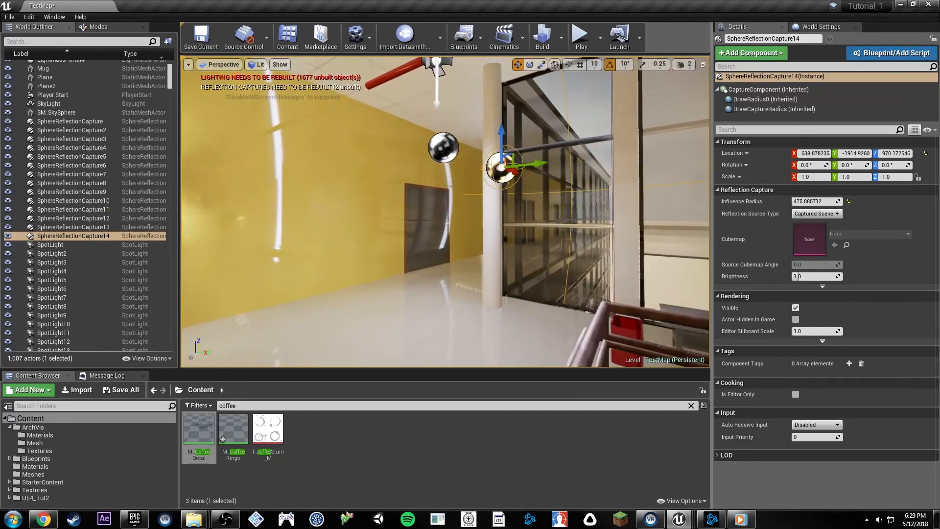
pyautogui.moveTo(491, 171); pyautogui.dragTo(531, 172, button='right')
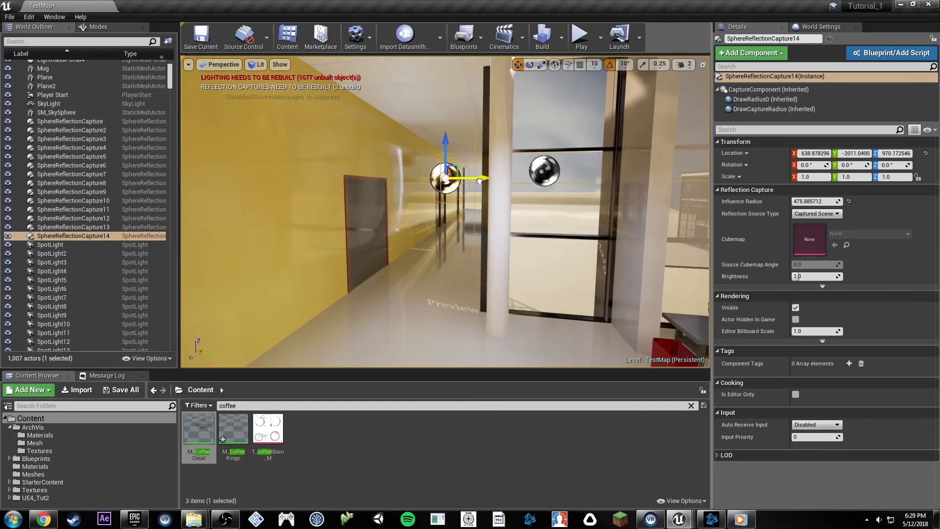
pyautogui.click(810, 201)
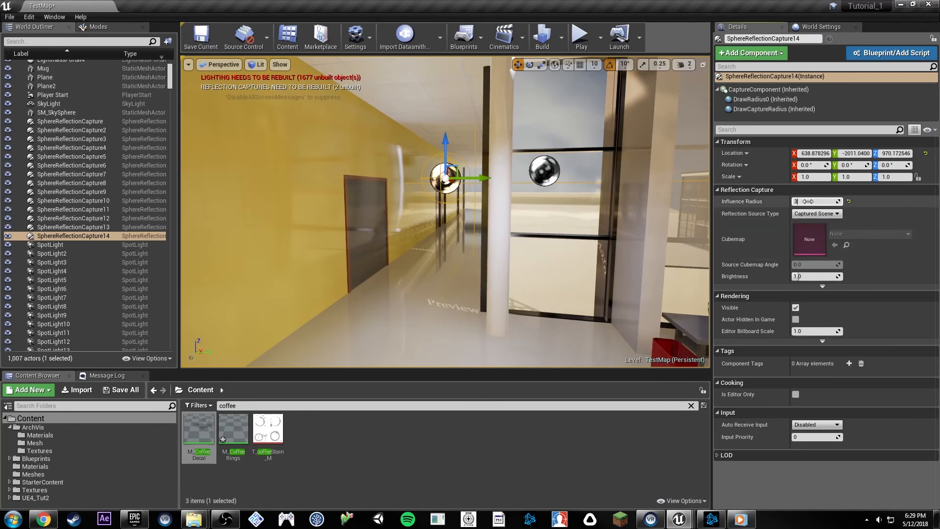
pyautogui.moveTo(514, 186); pyautogui.dragTo(399, 183, button='right')
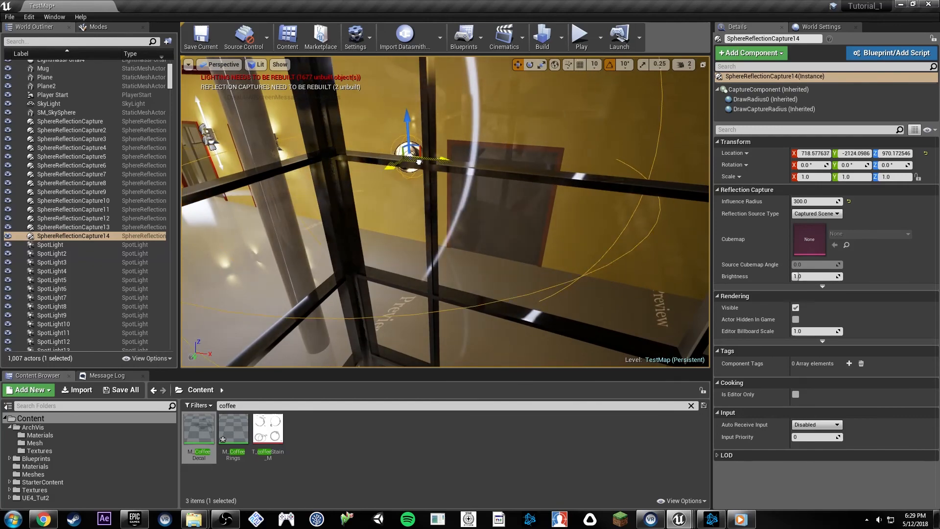
# - Duplicate the corridor's reflection capture to X about 1014, and copy that one outside the glass corner at X about 821, Y about -1829
pyautogui.keyDown('alt'); pyautogui.moveTo(438, 157); pyautogui.dragTo(679, 181); pyautogui.keyUp('alt')
pyautogui.moveTo(679, 181); pyautogui.dragTo(579, 202, button='right')
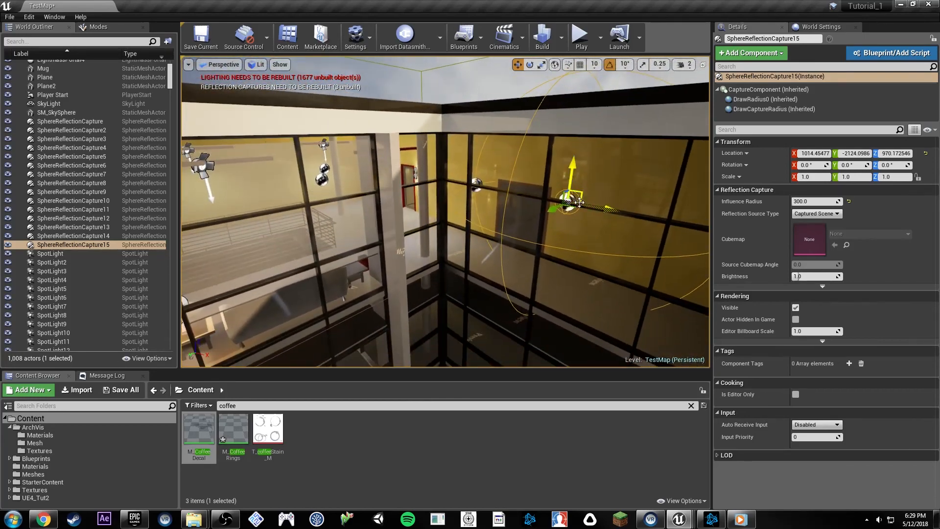
pyautogui.keyDown('alt'); pyautogui.moveTo(558, 207); pyautogui.dragTo(440, 279); pyautogui.keyUp('alt')
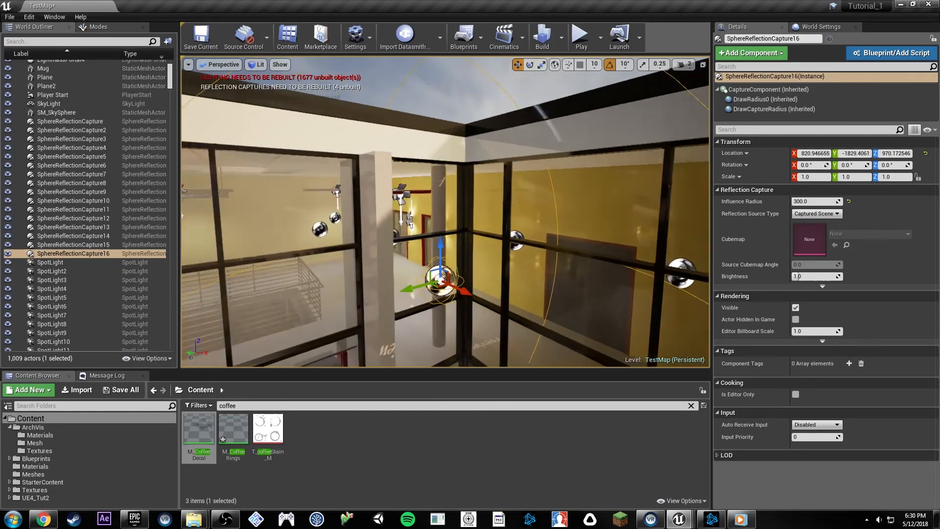
pyautogui.moveTo(440, 279); pyautogui.dragTo(434, 209, button='right')
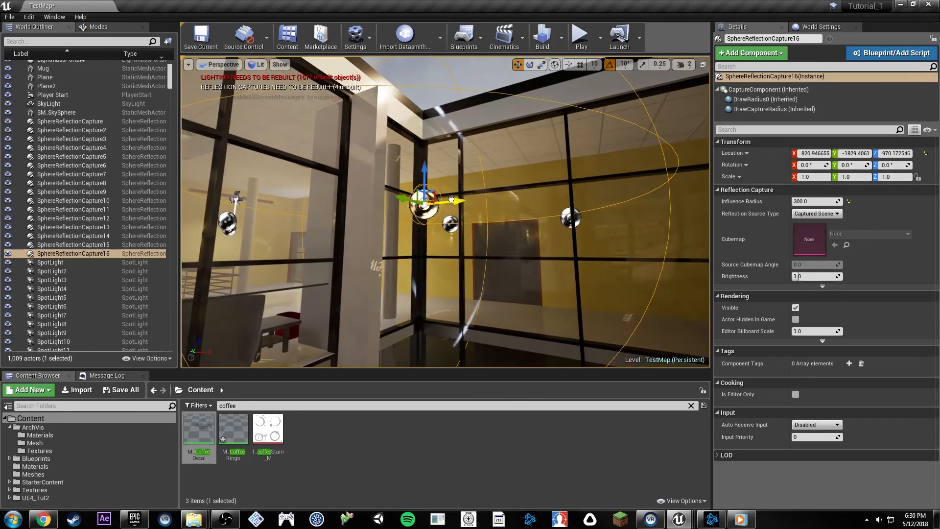
# - Set the glass-corner reflection capture's influence radius to 250, and move it to X about 824, Z about 1058
pyautogui.click(823, 202)
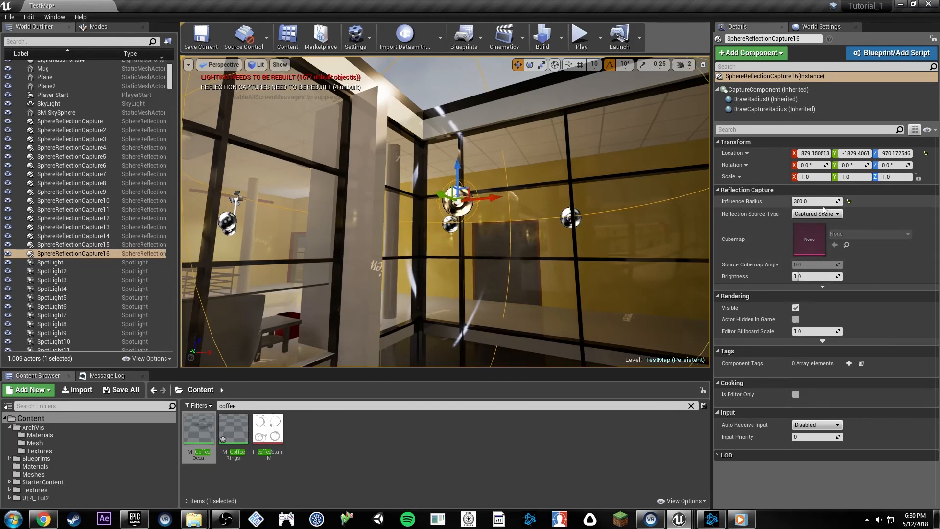
pyautogui.press('Return')
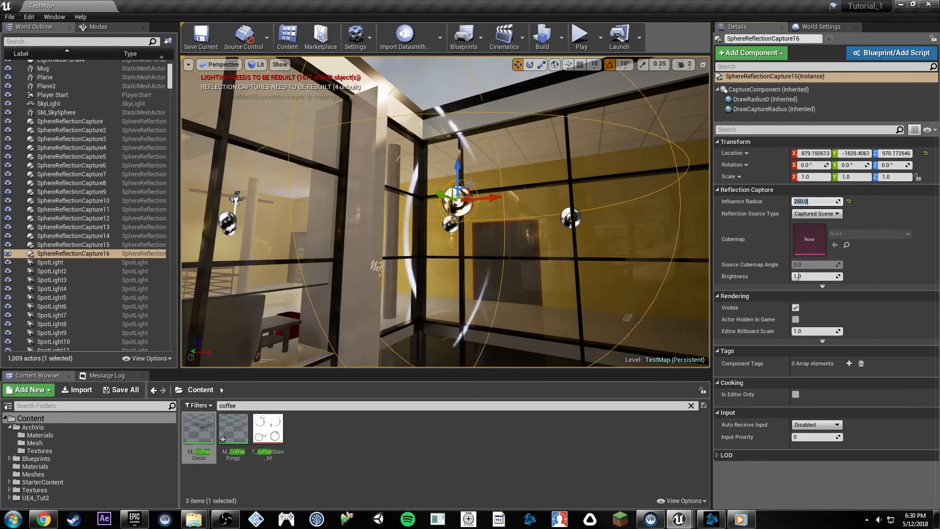
pyautogui.moveTo(491, 198); pyautogui.dragTo(477, 139)
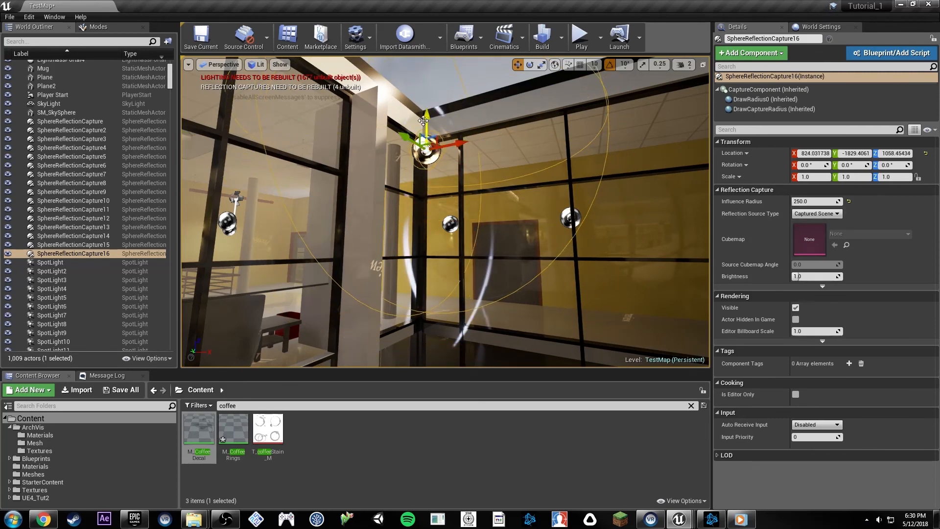
# - Duplicate the glass-corner reflection capture straight down to Z about 862
pyautogui.keyDown('alt'); pyautogui.moveTo(423, 120); pyautogui.dragTo(422, 247); pyautogui.keyUp('alt')
pyautogui.press('f')
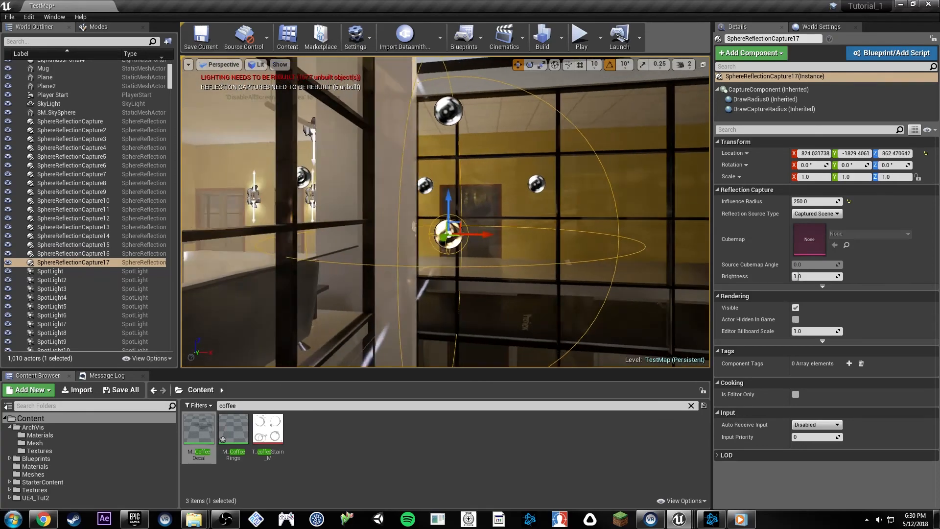
# - Duplicate SphereReflectionCapture11 to X about 637, Y about -1600, beside the glass wall, and set the copy's influence radius to 250
pyautogui.moveTo(445, 210); pyautogui.dragTo(340, 217, button='right')
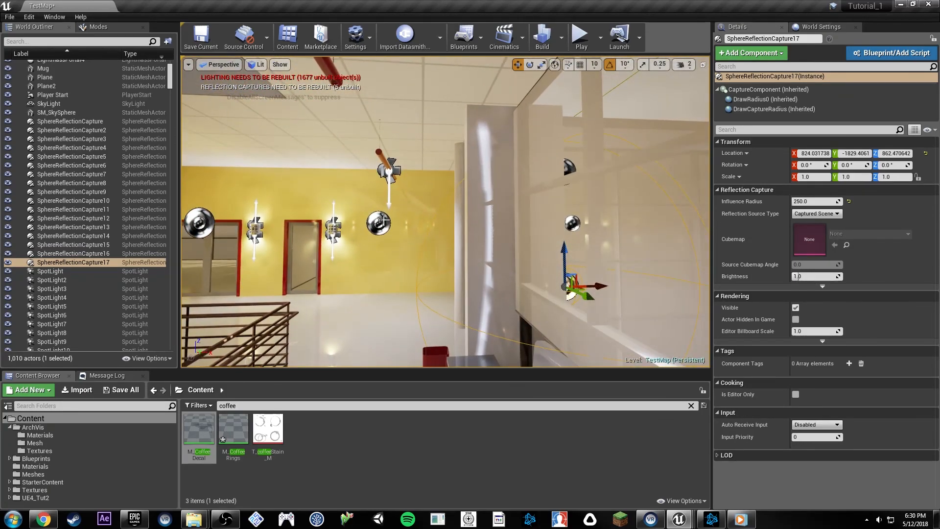
pyautogui.click(380, 222)
pyautogui.press('f')
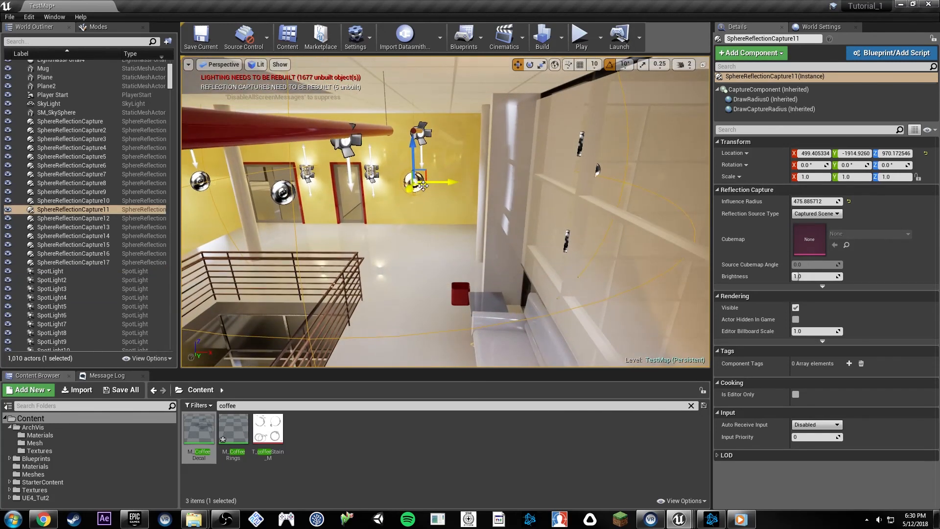
pyautogui.keyDown('alt'); pyautogui.moveTo(423, 185); pyautogui.dragTo(503, 232); pyautogui.keyUp('alt')
pyautogui.click(825, 202)
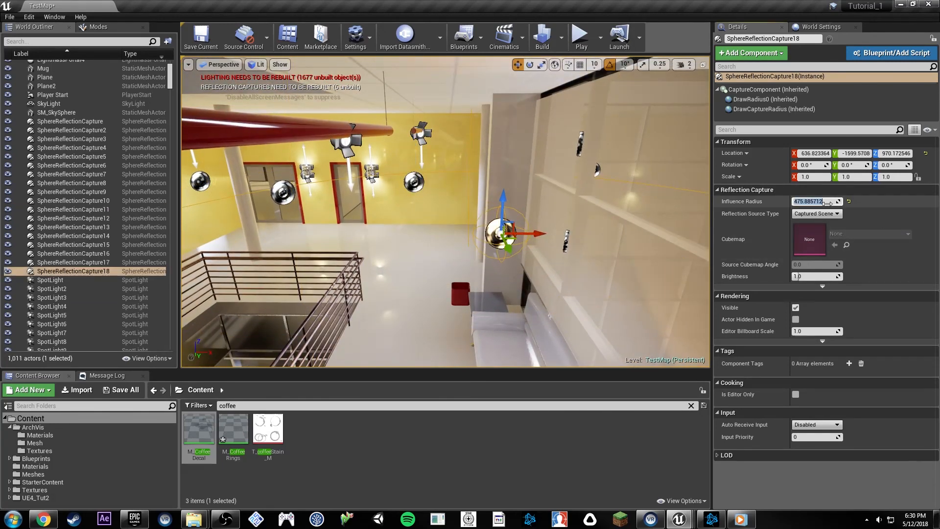
pyautogui.write('250')
pyautogui.press('Return')
# - Rebuild the level's reflection captures and save the map
pyautogui.moveTo(440, 215); pyautogui.dragTo(402, 195, button='right')
pyautogui.click(561, 38)
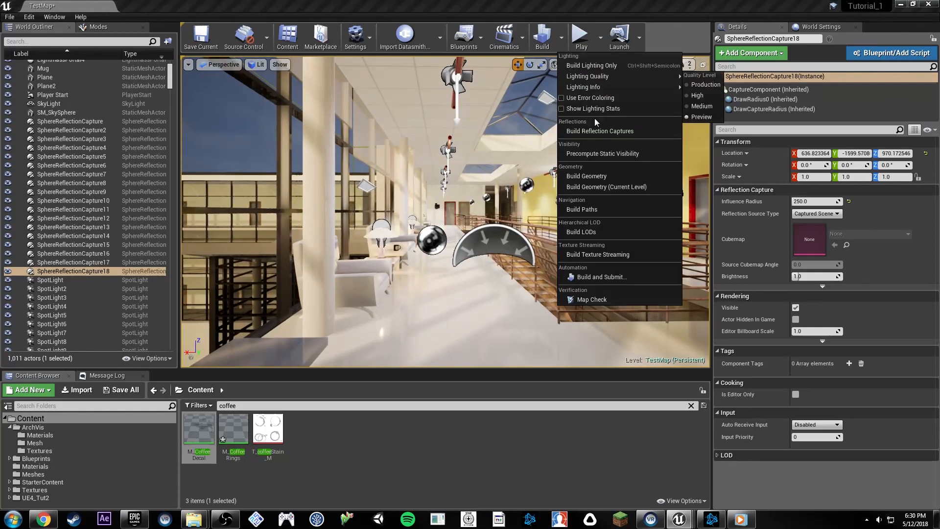
pyautogui.click(596, 131)
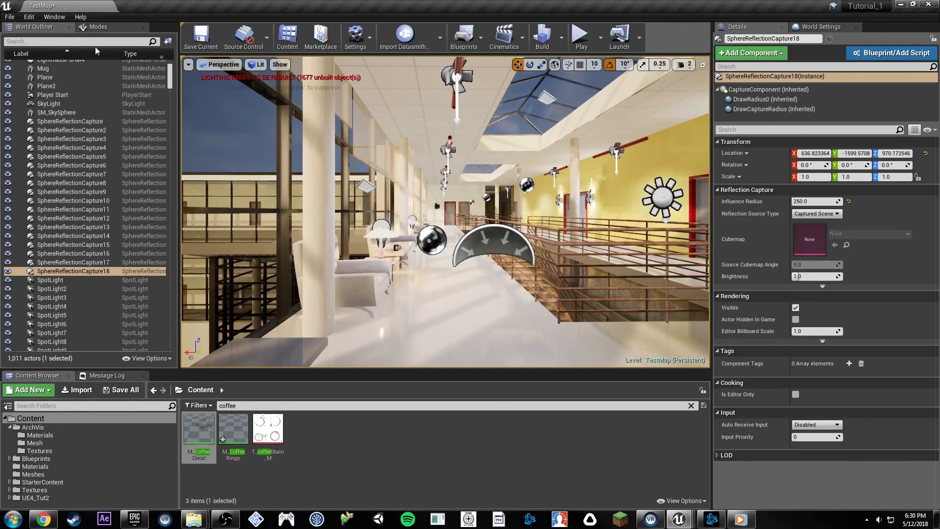
pyautogui.click(10, 17)
pyautogui.click(30, 101)
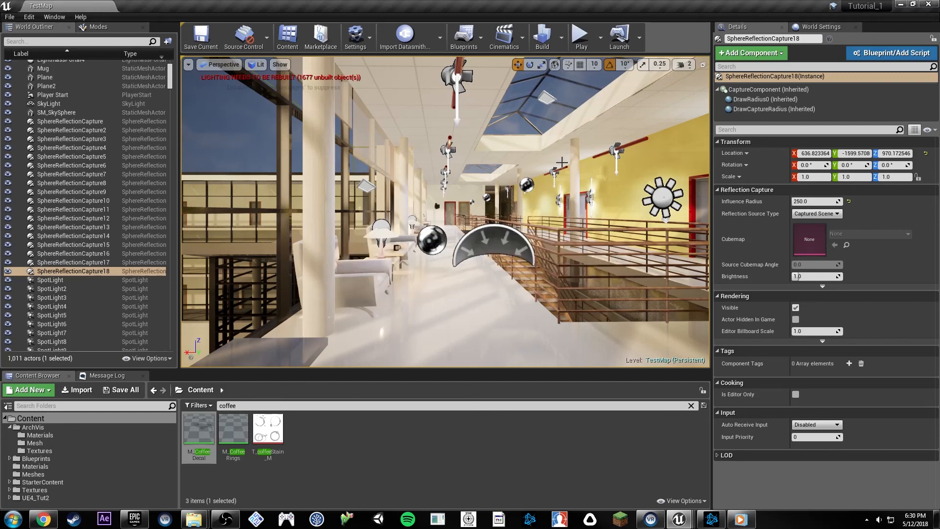
# - Check the Lightmass world settings and start a full build of the level
pyautogui.click(811, 27)
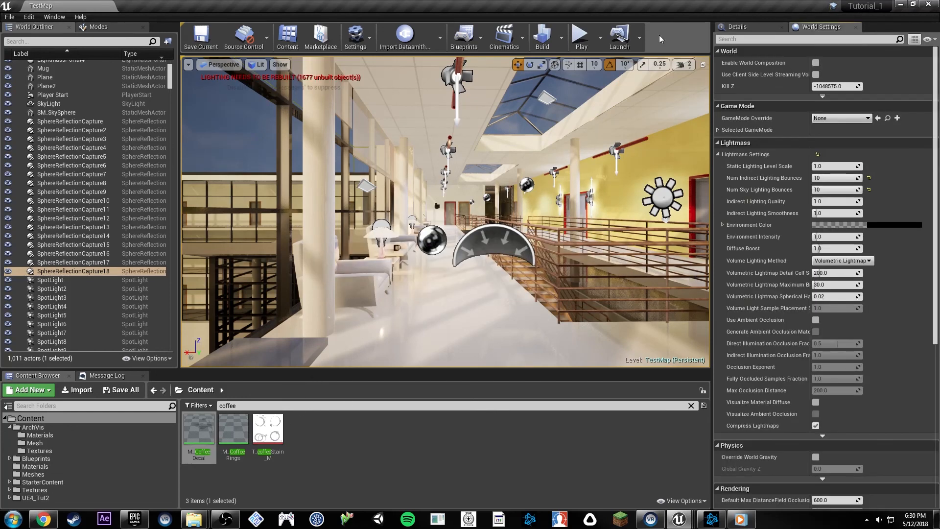
pyautogui.moveTo(535, 220)
pyautogui.mouseDown(button='right')
pyautogui.moveTo(486, 224)
pyautogui.moveTo(537, 212)
pyautogui.mouseUp(button='right')
pyautogui.click(543, 44)
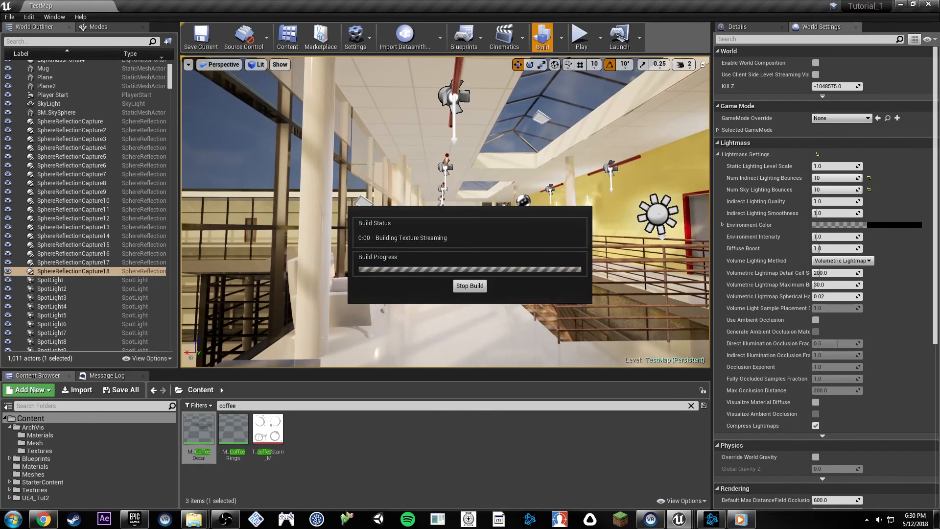